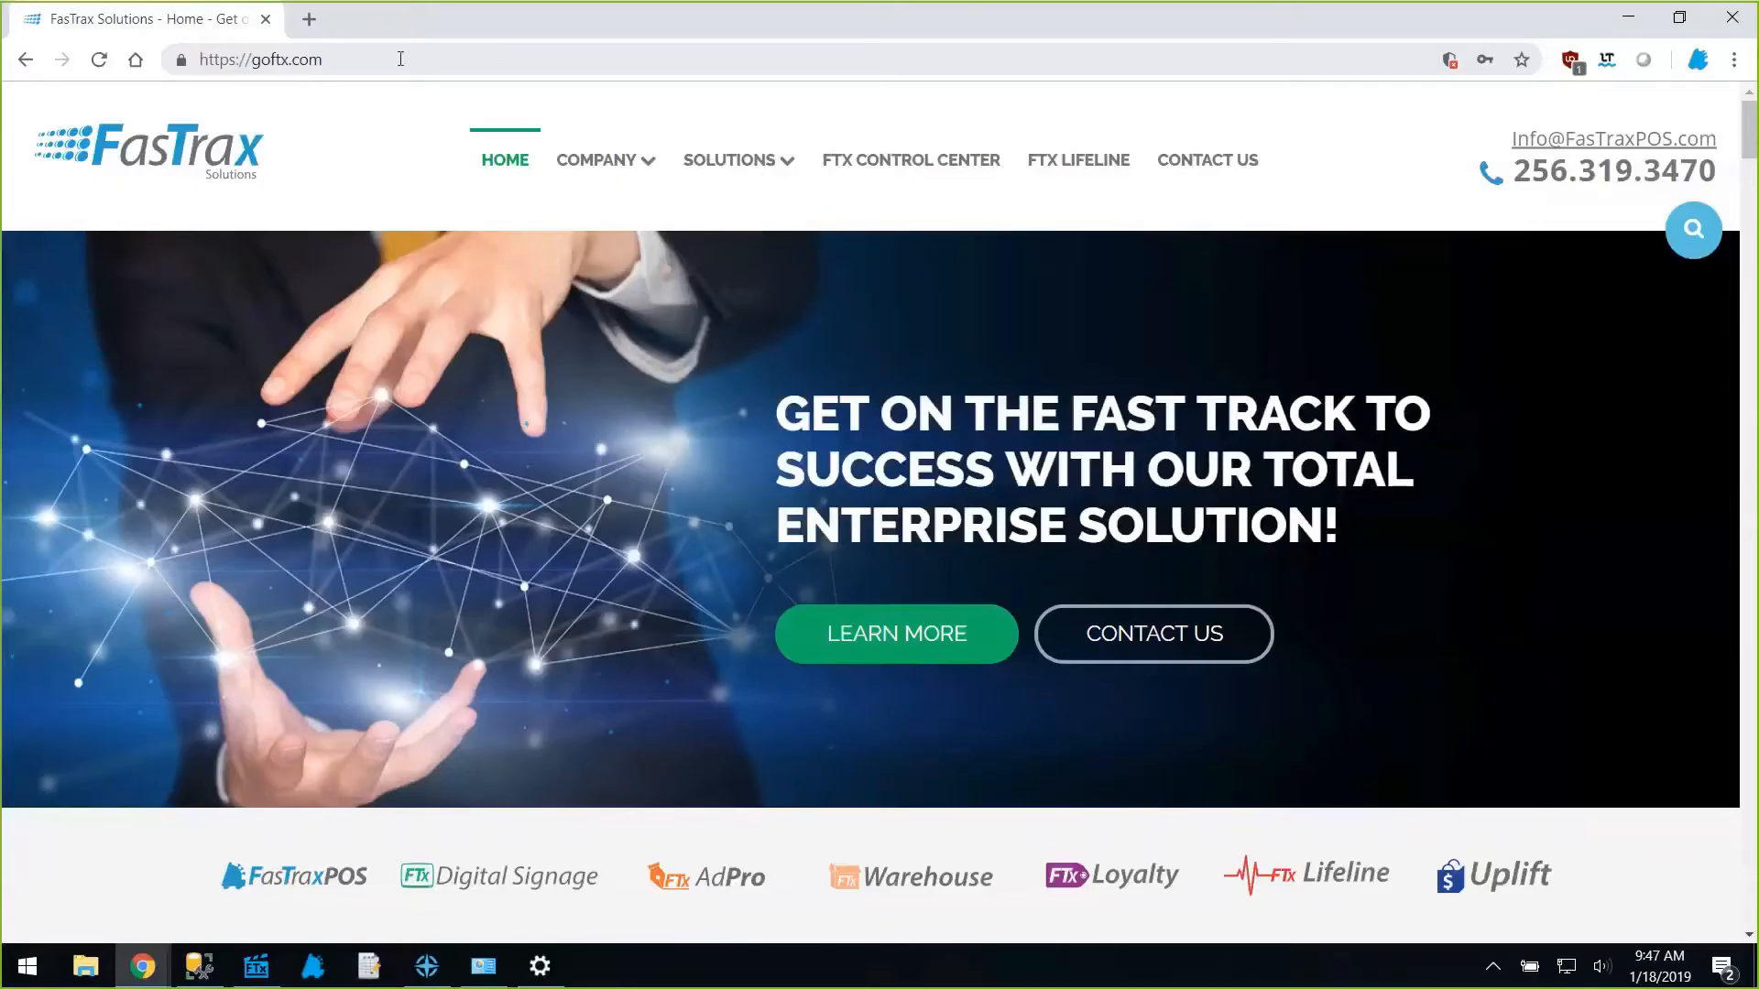
Go to the FTX Lifeline page on goftx.com and scroll down to its product support tiles.
left_click(1090, 165)
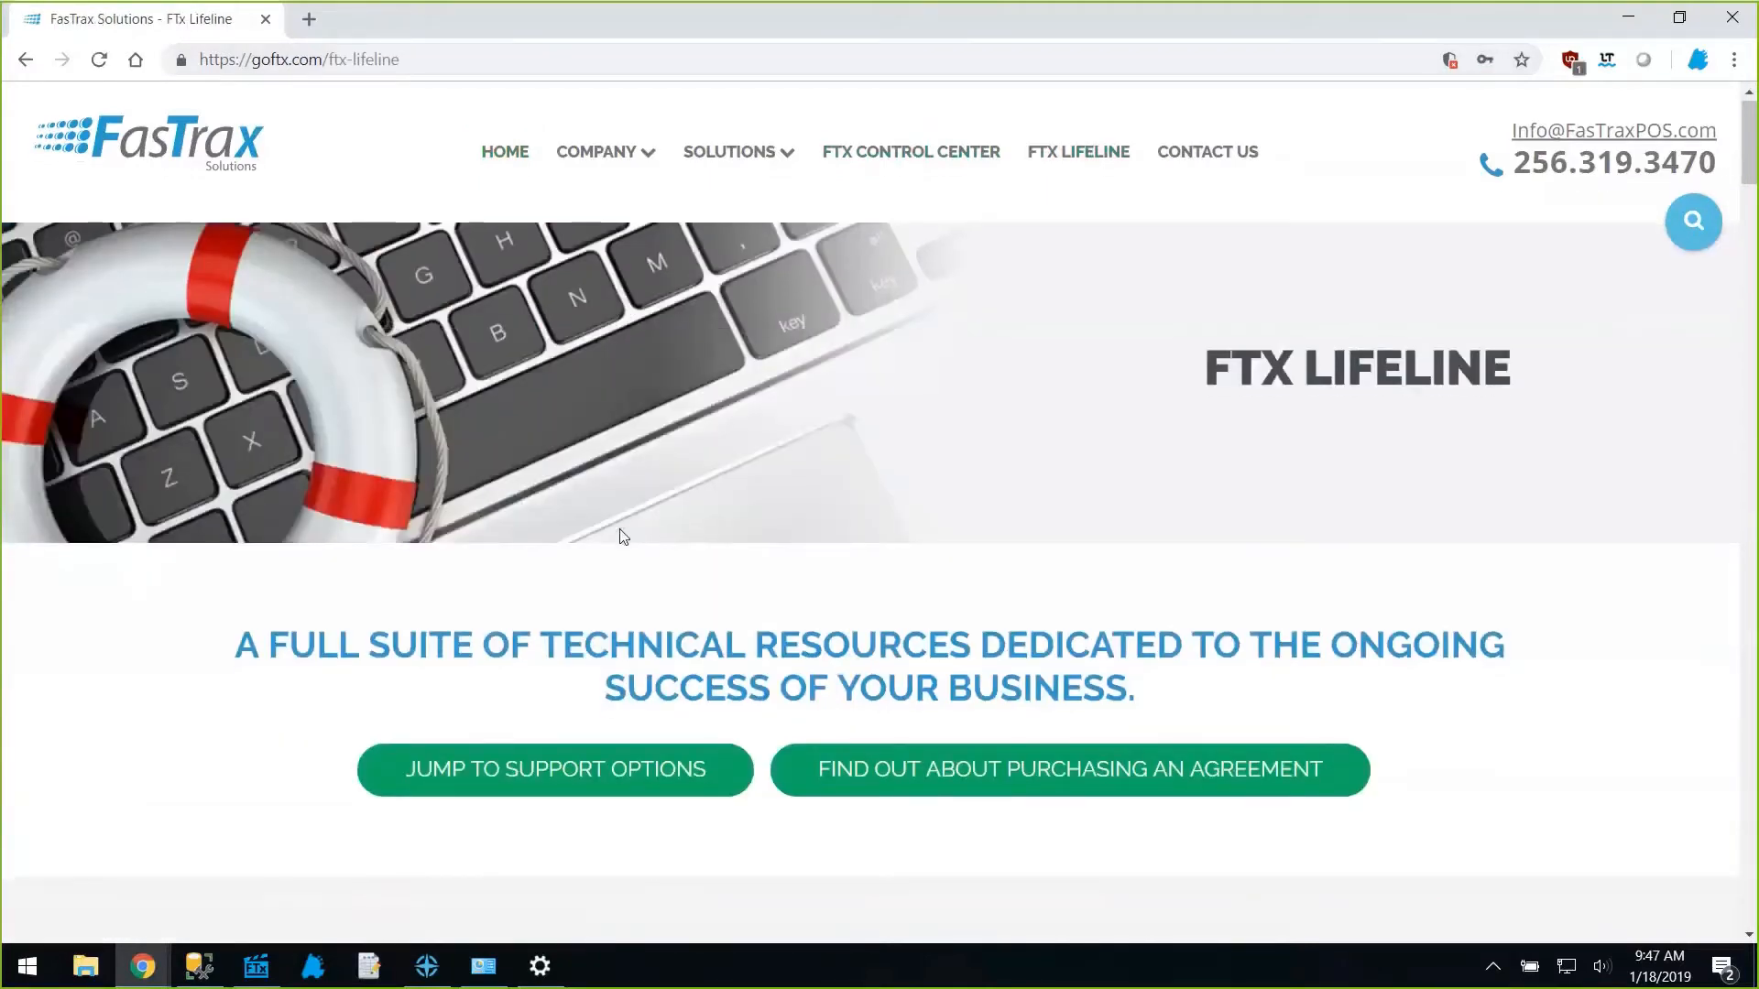
scroll(619, 532, "down", 10)
scroll(619, 535, "down", 15)
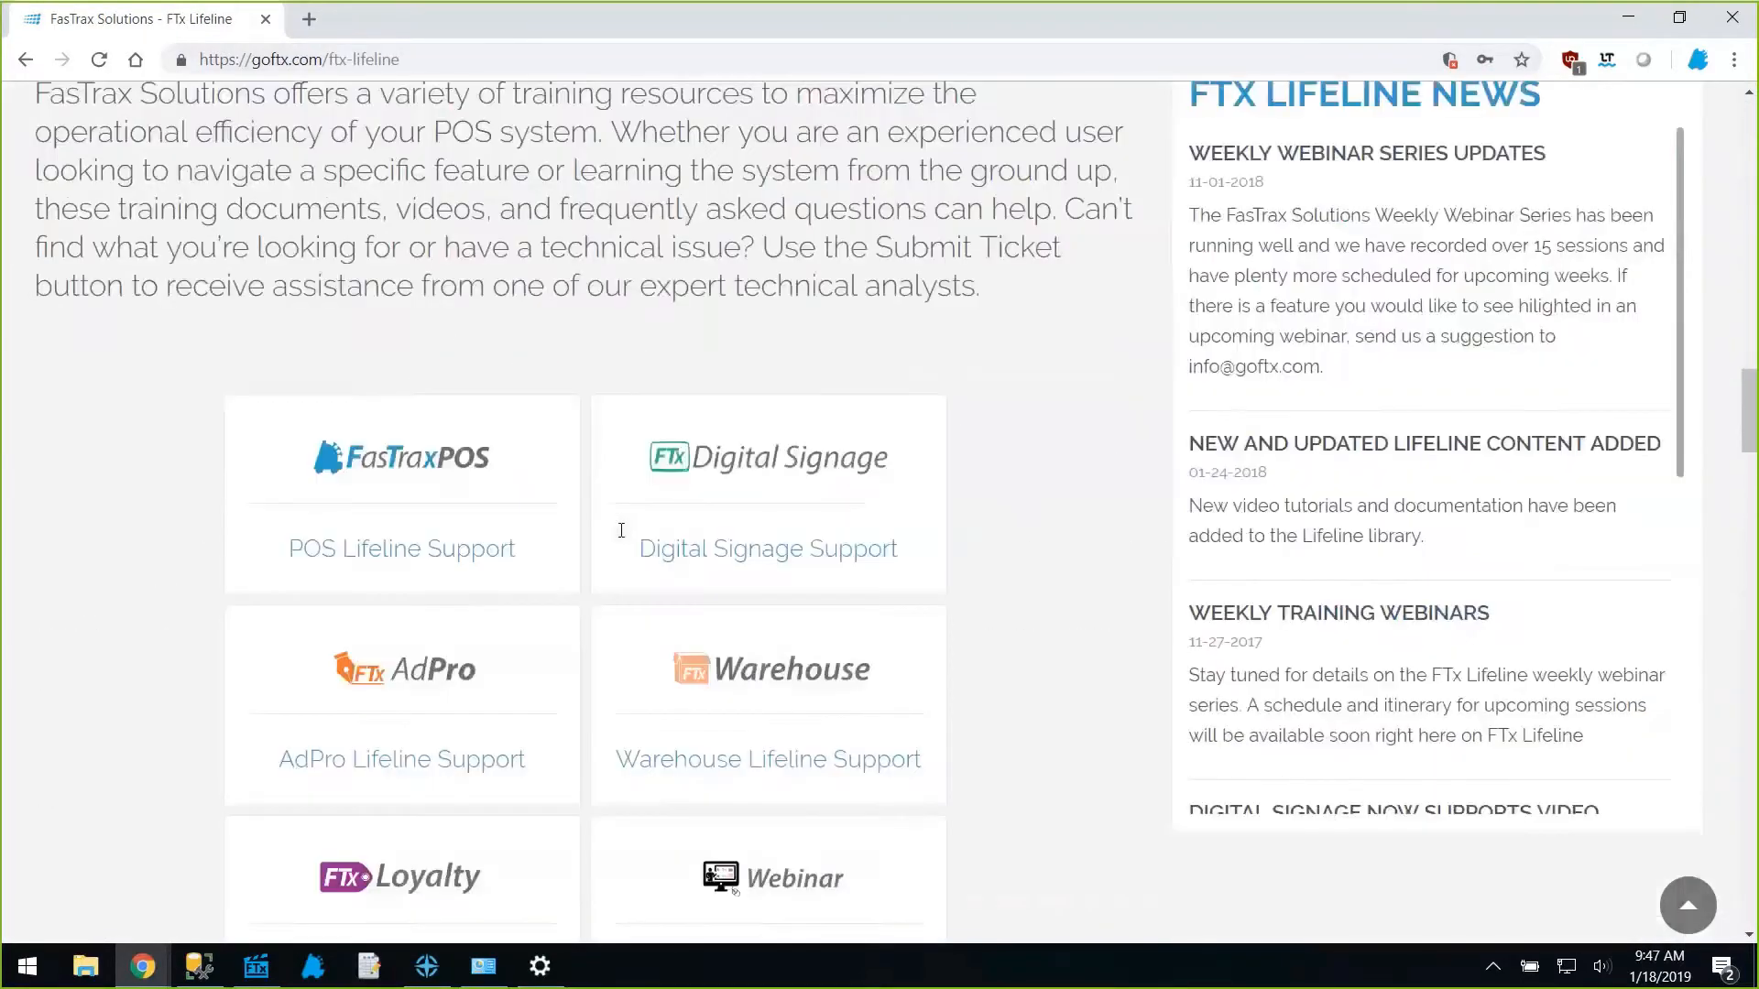
scroll(620, 530, "down", 3)
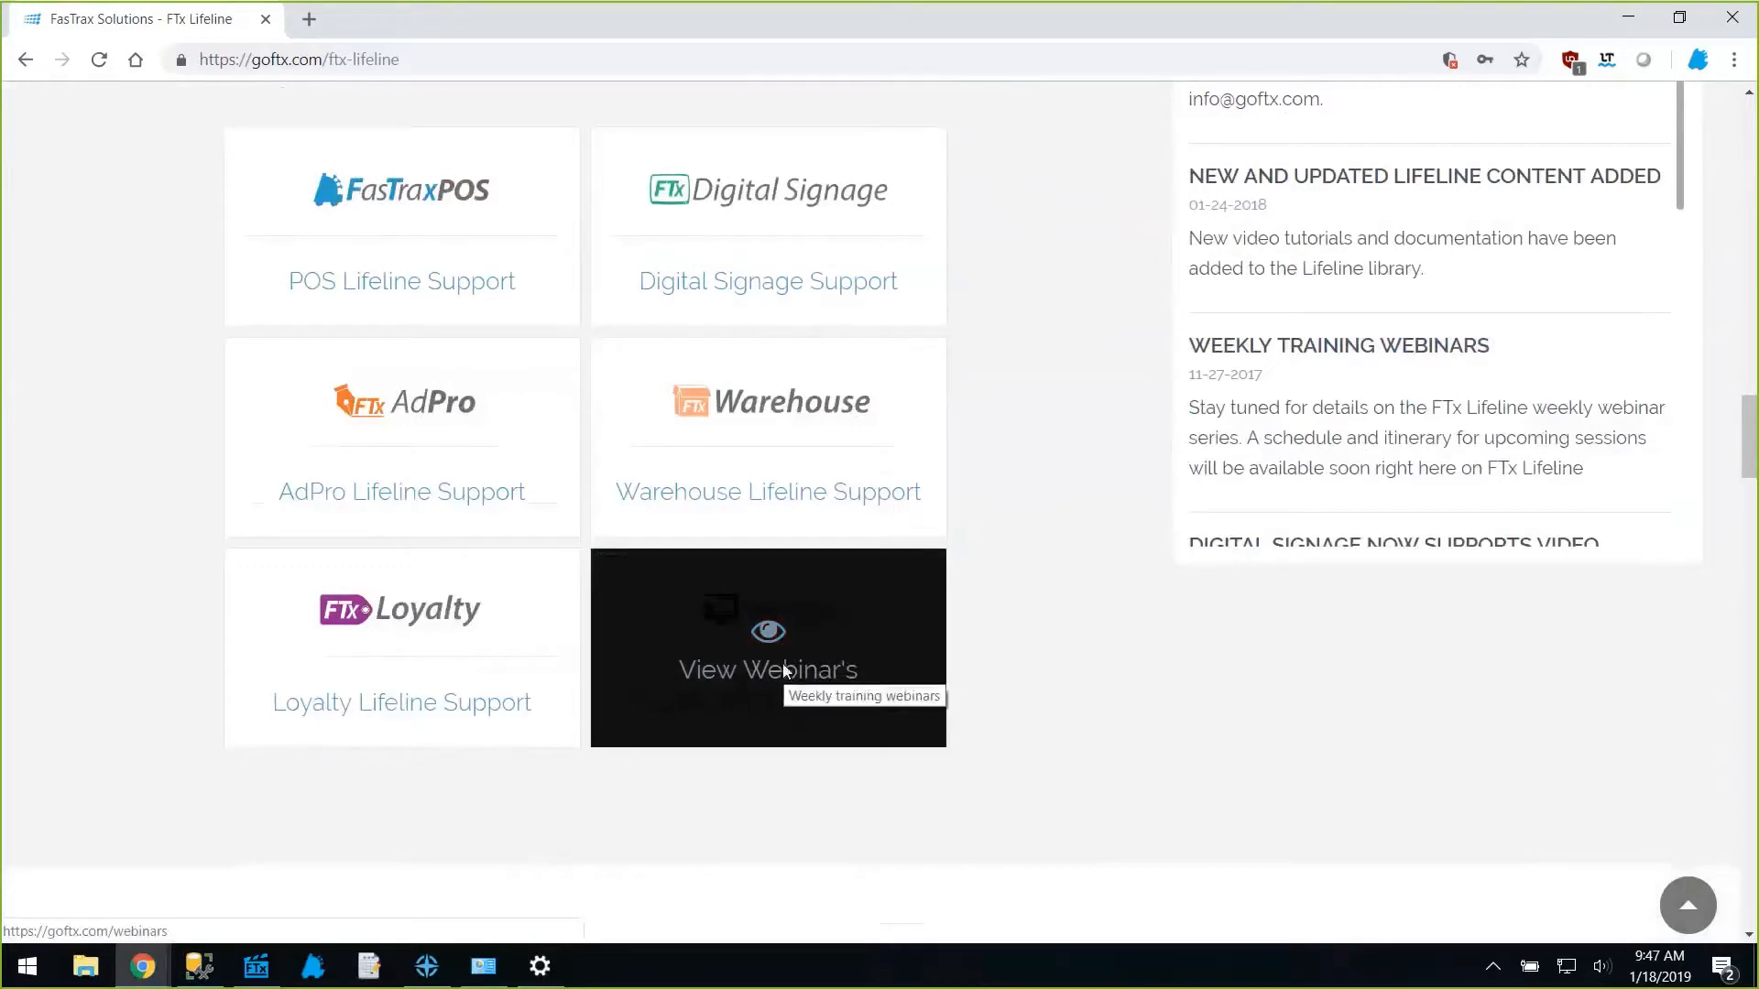
Find the Return Forms webinar on the Weekly Training Webinars page, then launch FasTrax POS.
left_click(784, 671)
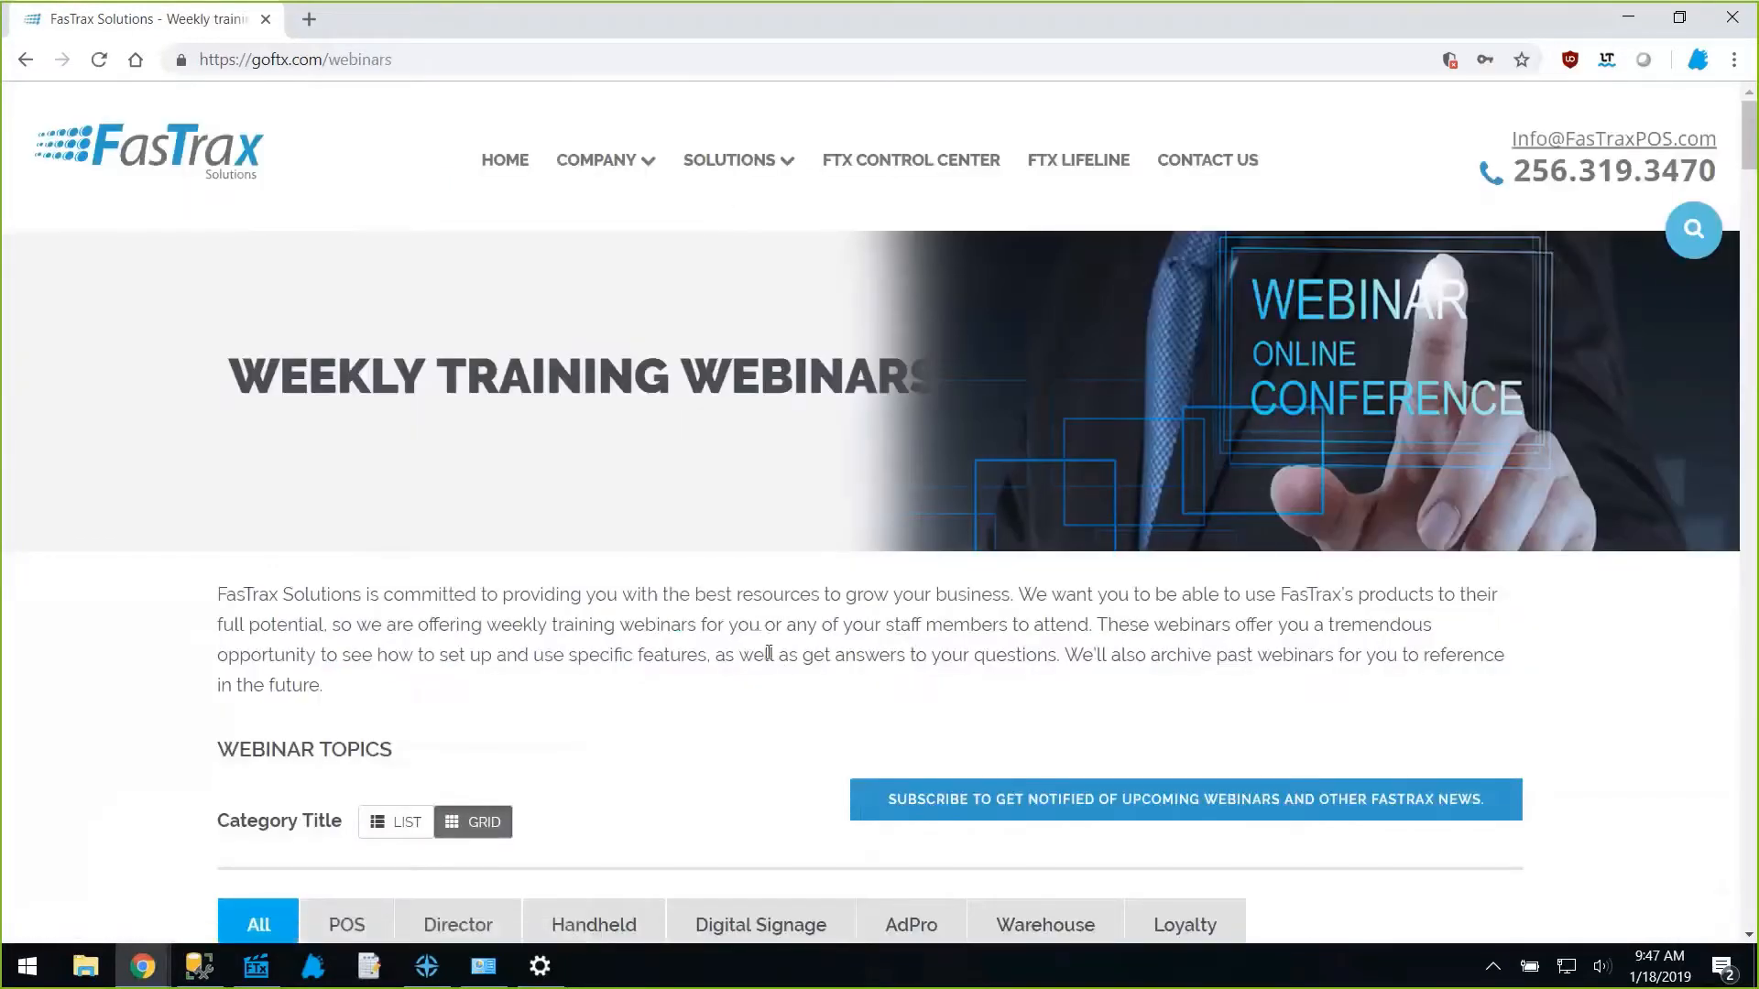
scroll(768, 653, "down", 5)
scroll(769, 656, "down", 9)
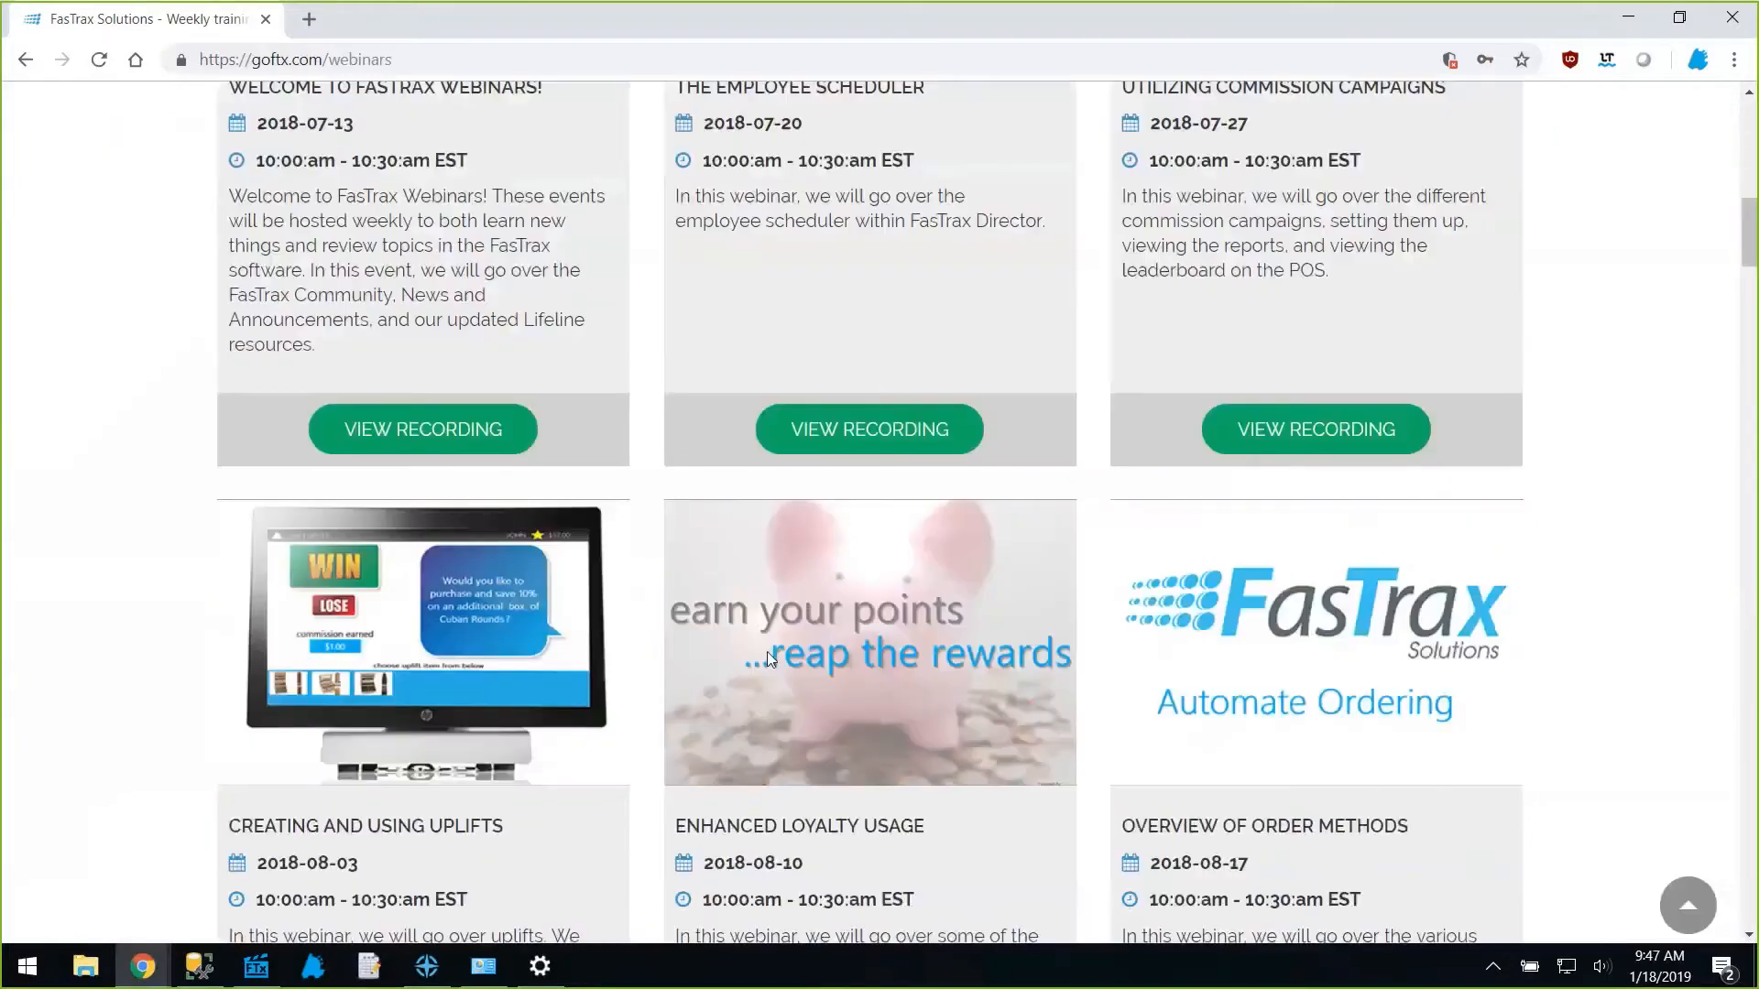
scroll(769, 656, "down", 3)
scroll(769, 656, "up", 3)
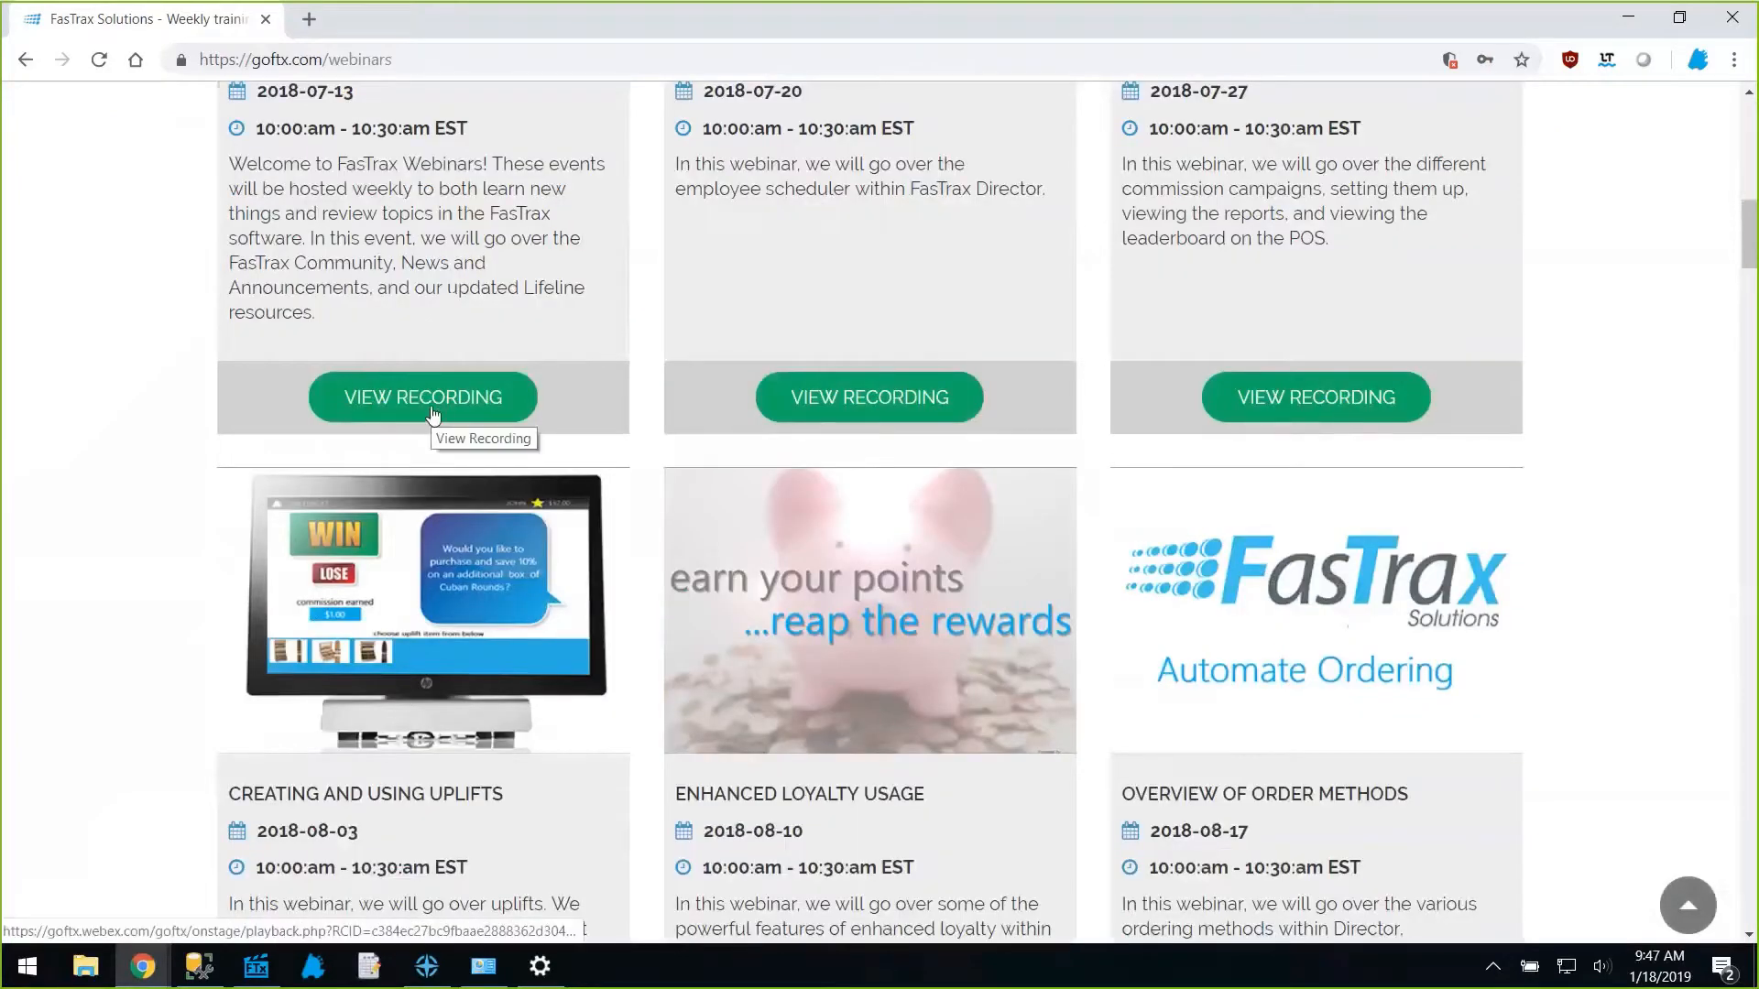
left_click(1751, 339)
left_click_drag(1752, 335, 1725, 881)
scroll(1119, 789, "up", 5)
scroll(765, 730, "up", 6)
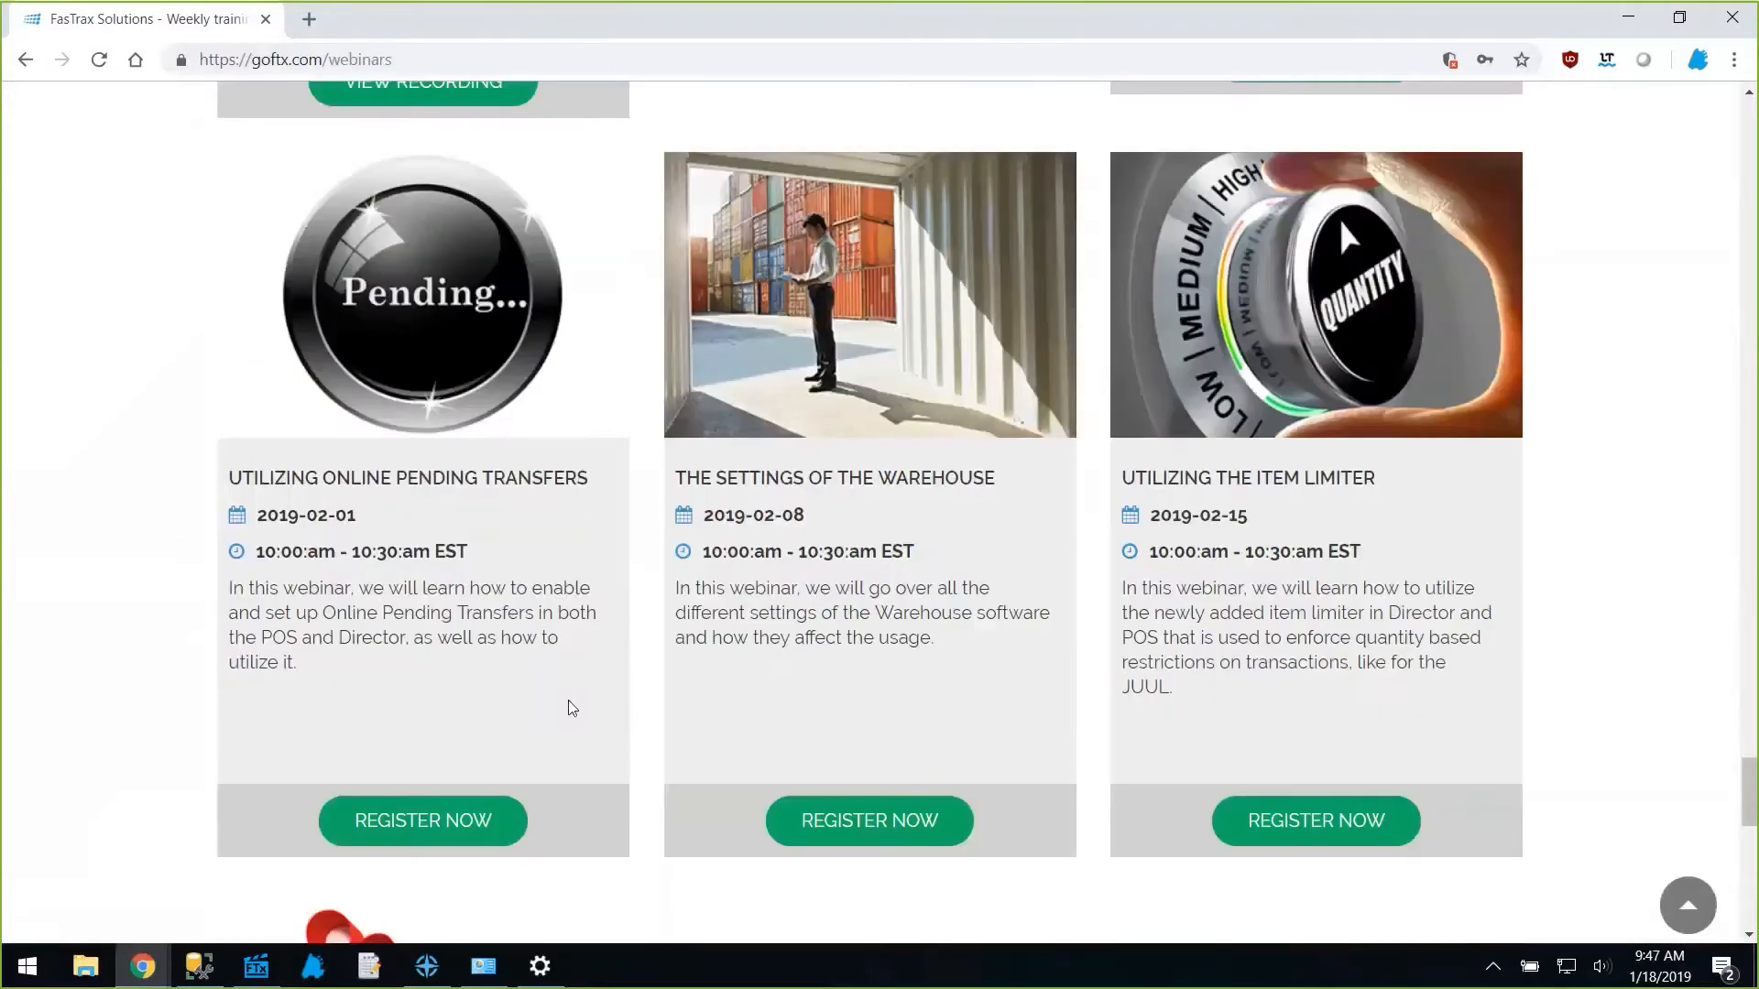
scroll(572, 707, "up", 1)
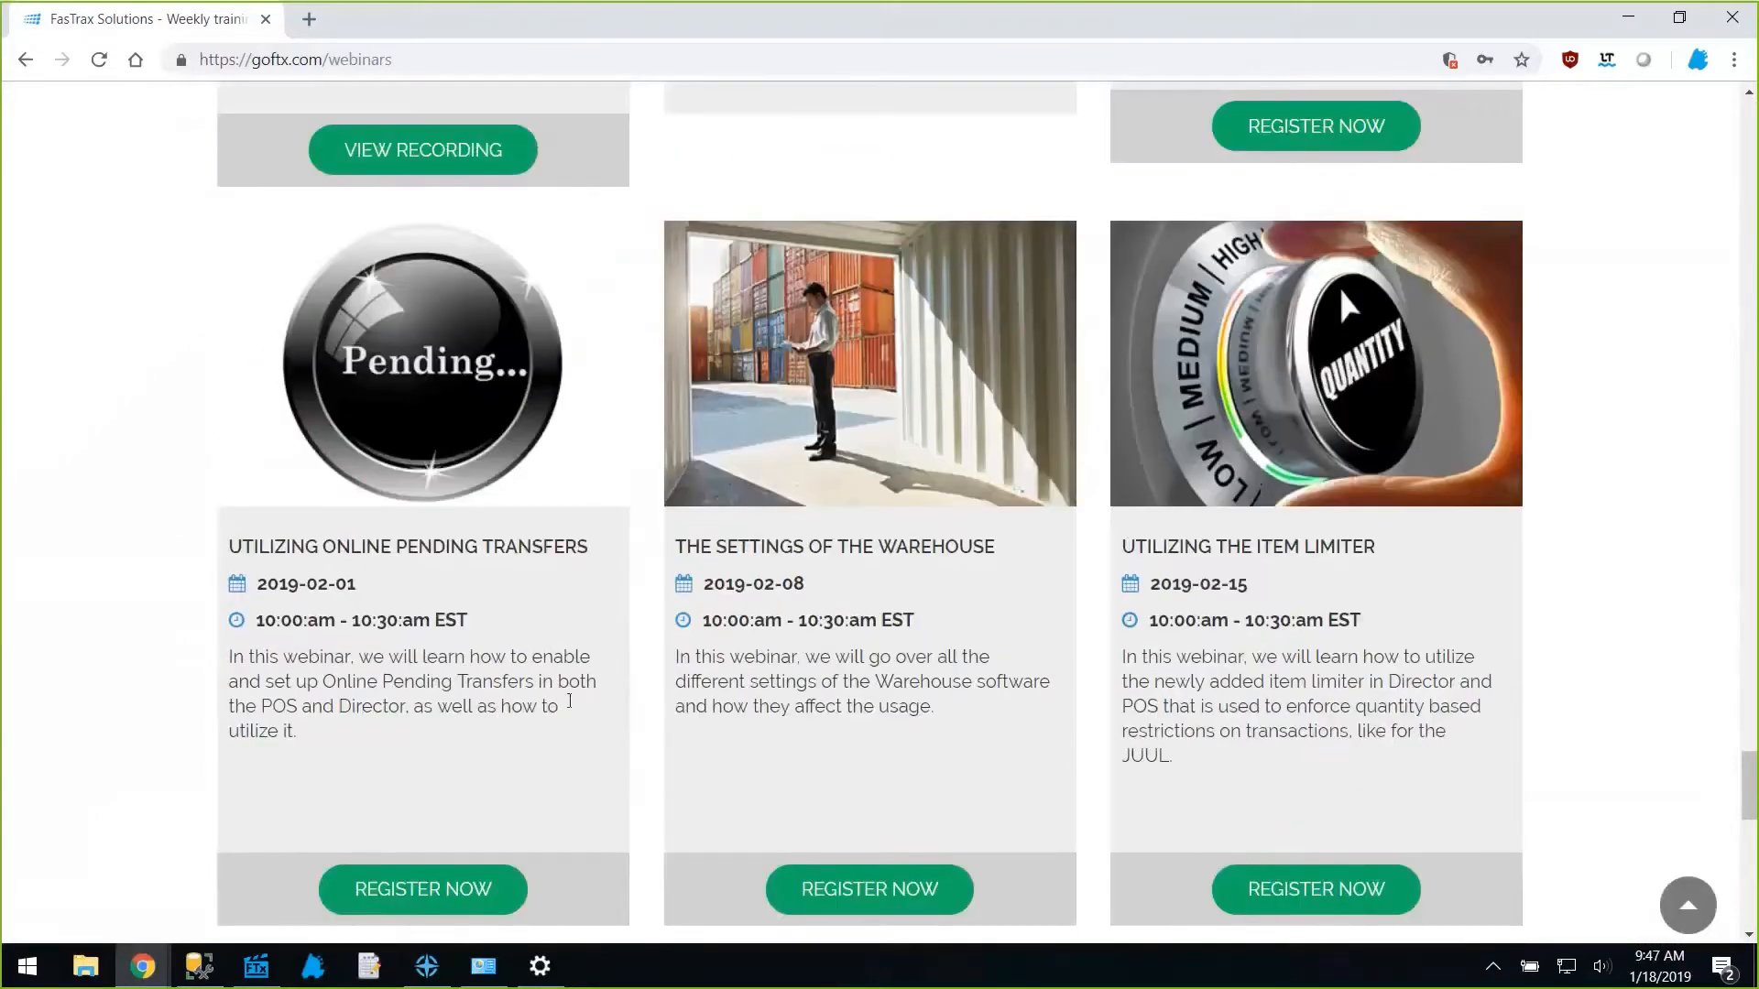
scroll(570, 702, "up", 6)
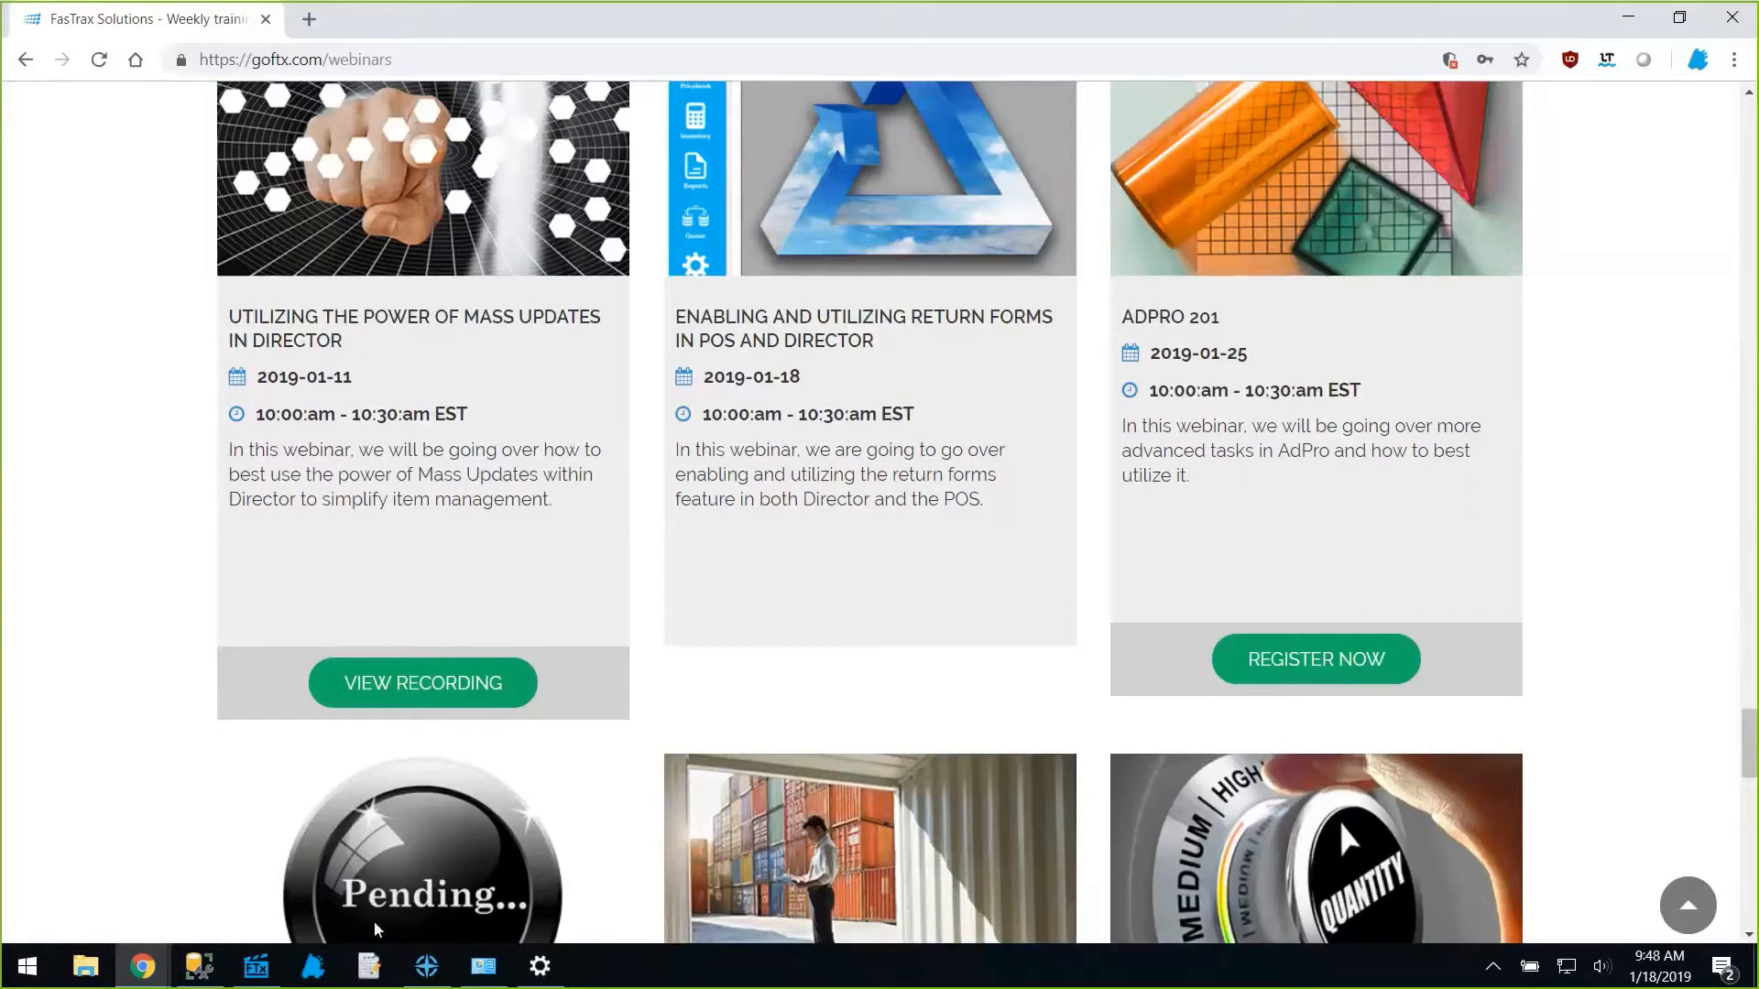
left_click(325, 964)
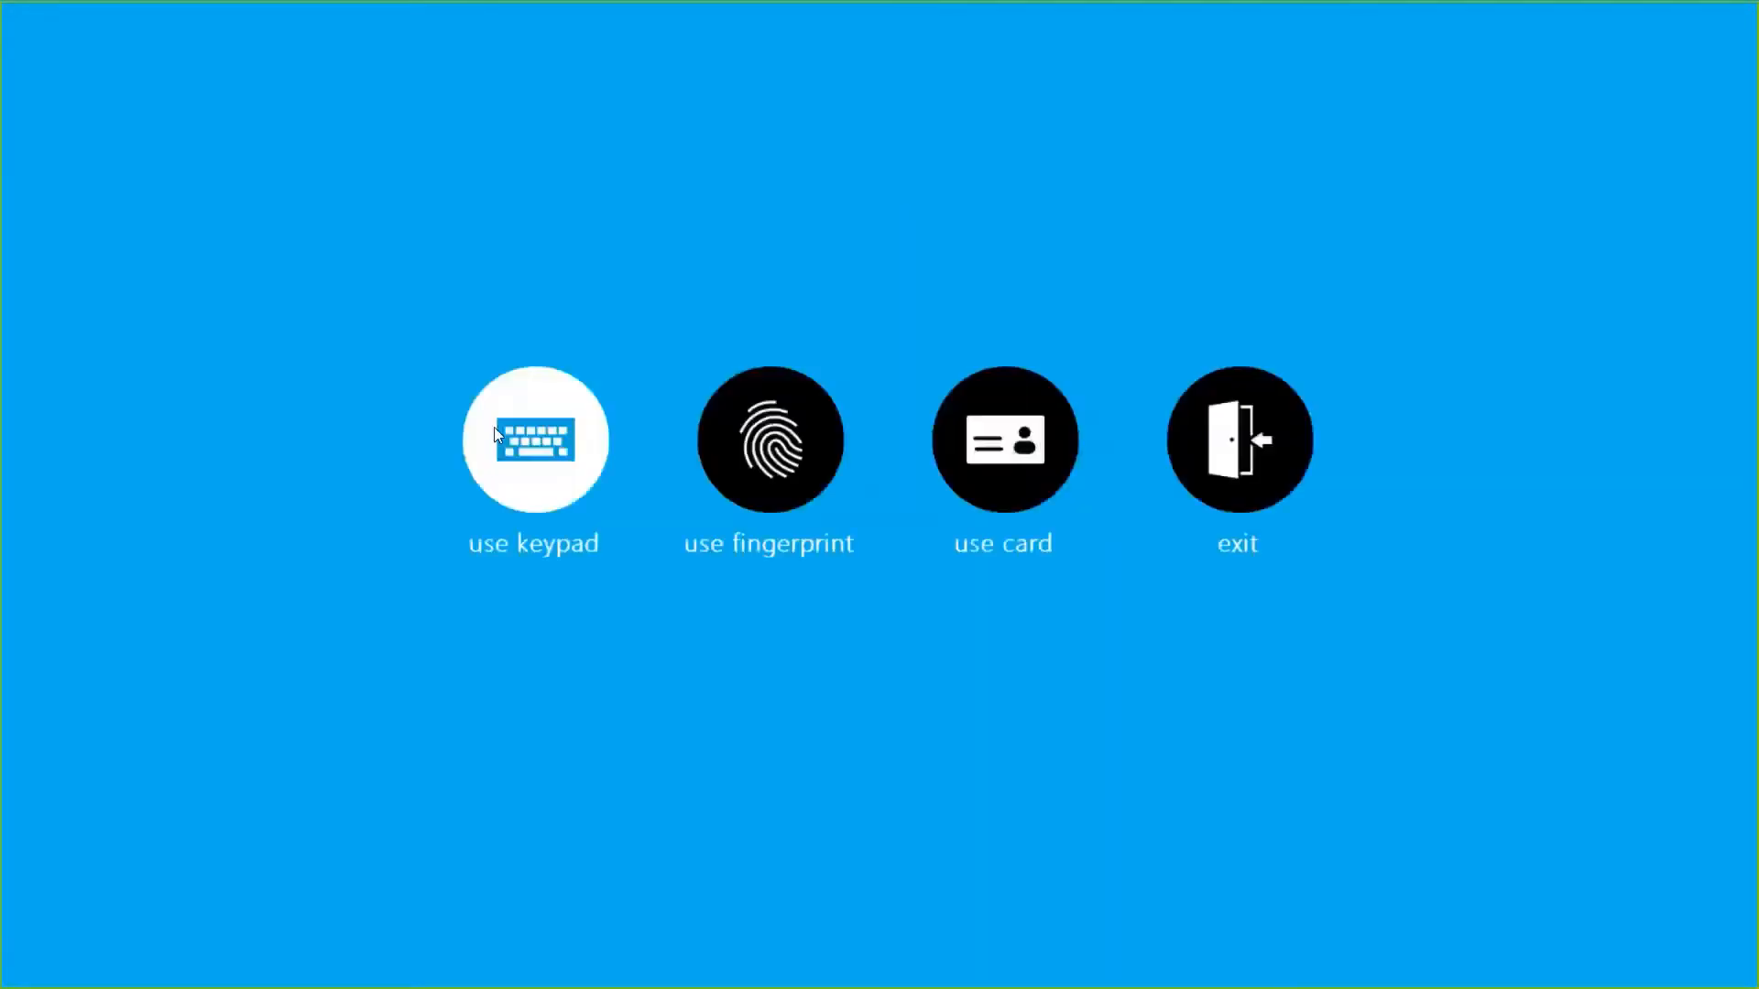
Sign in as the cashier with the keypad and open the register screen.
left_click(548, 471)
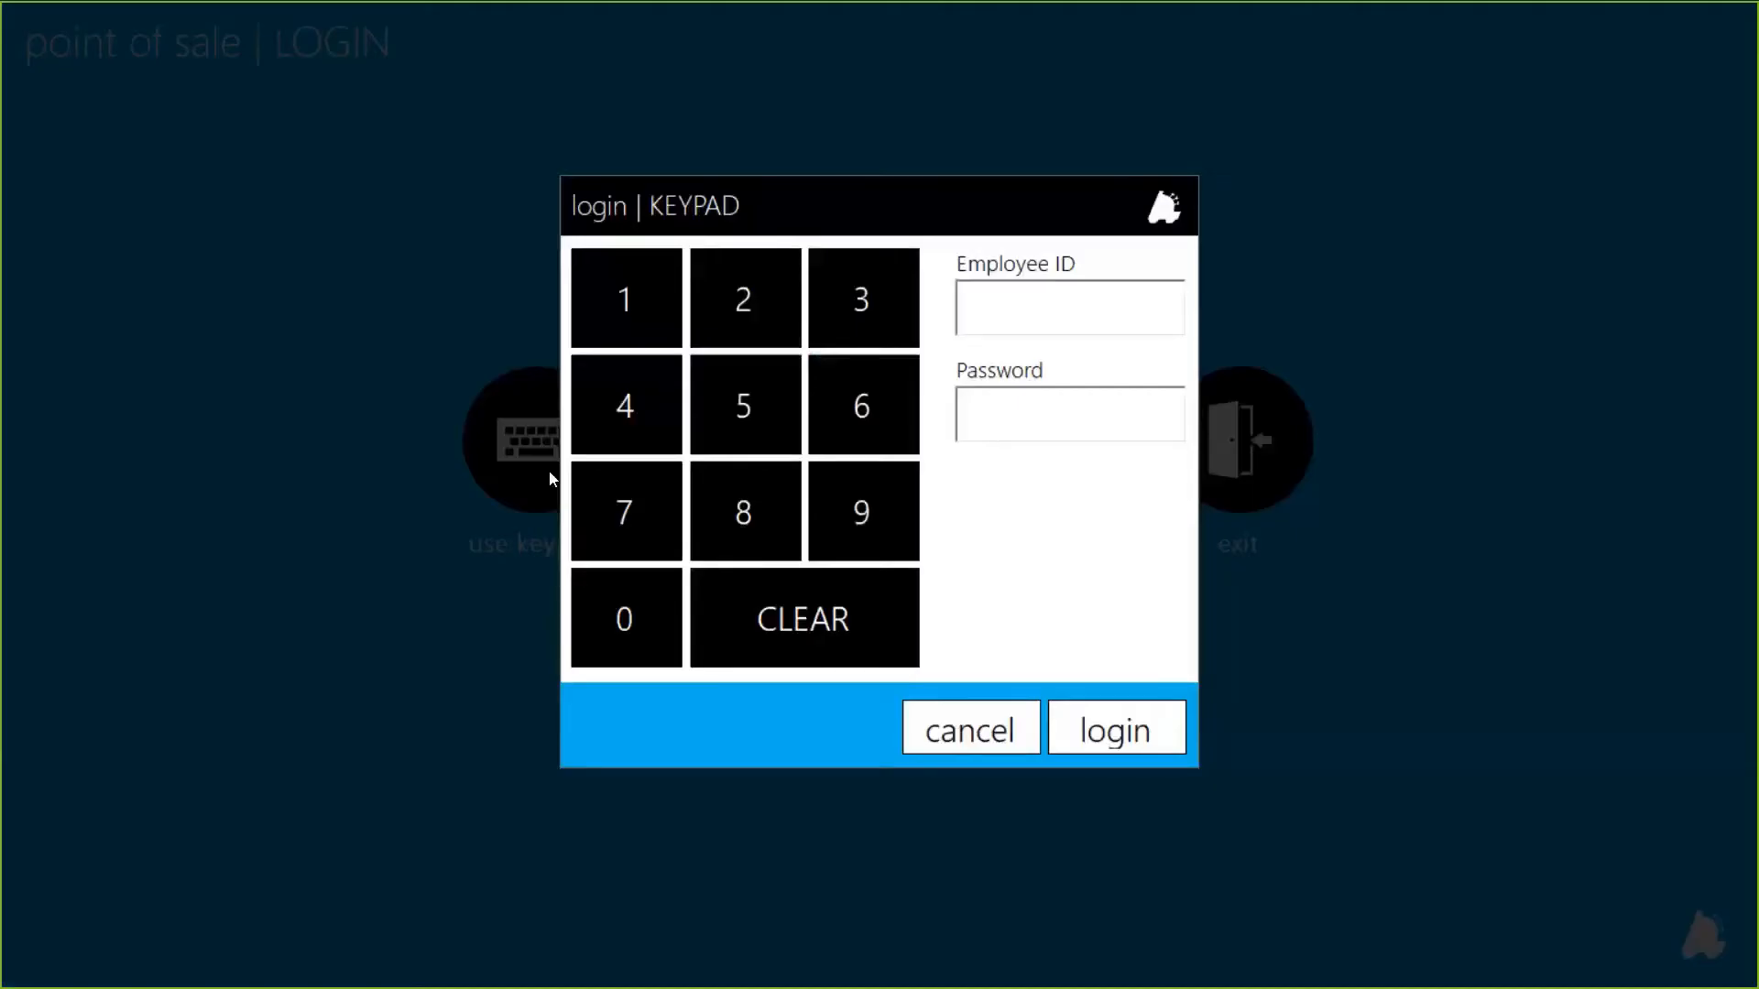
type("*")
key("Tab")
type("*")
key("Return")
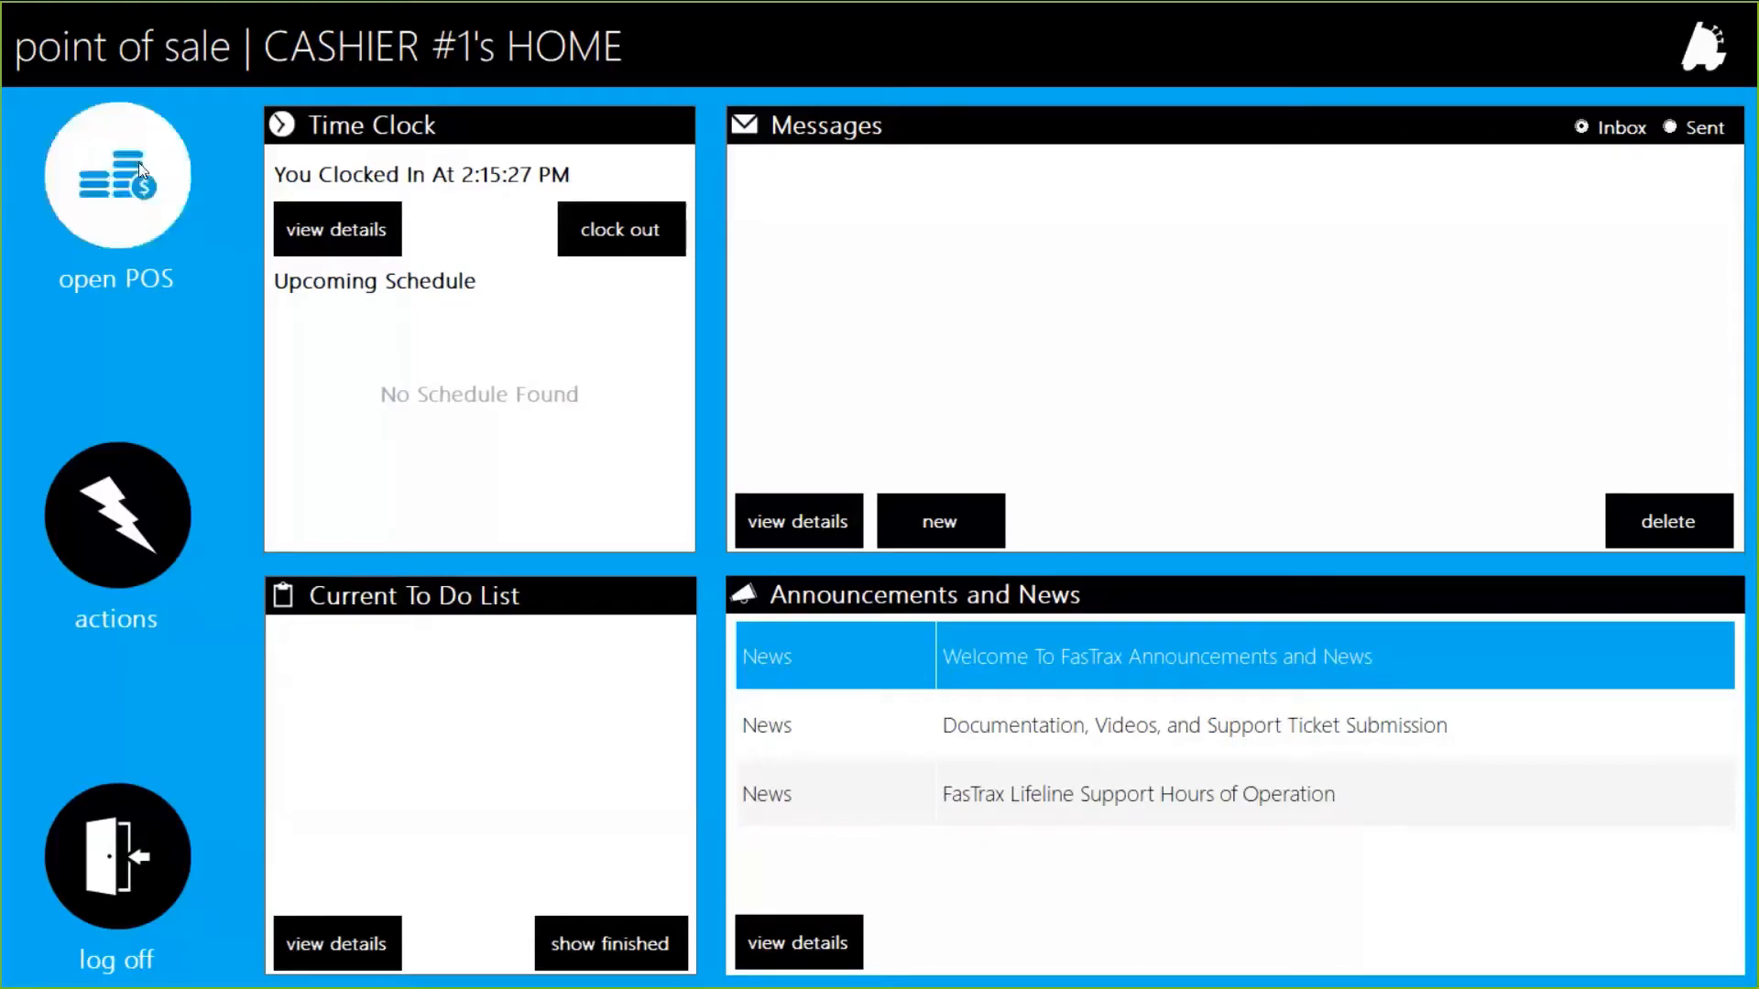
left_click(139, 162)
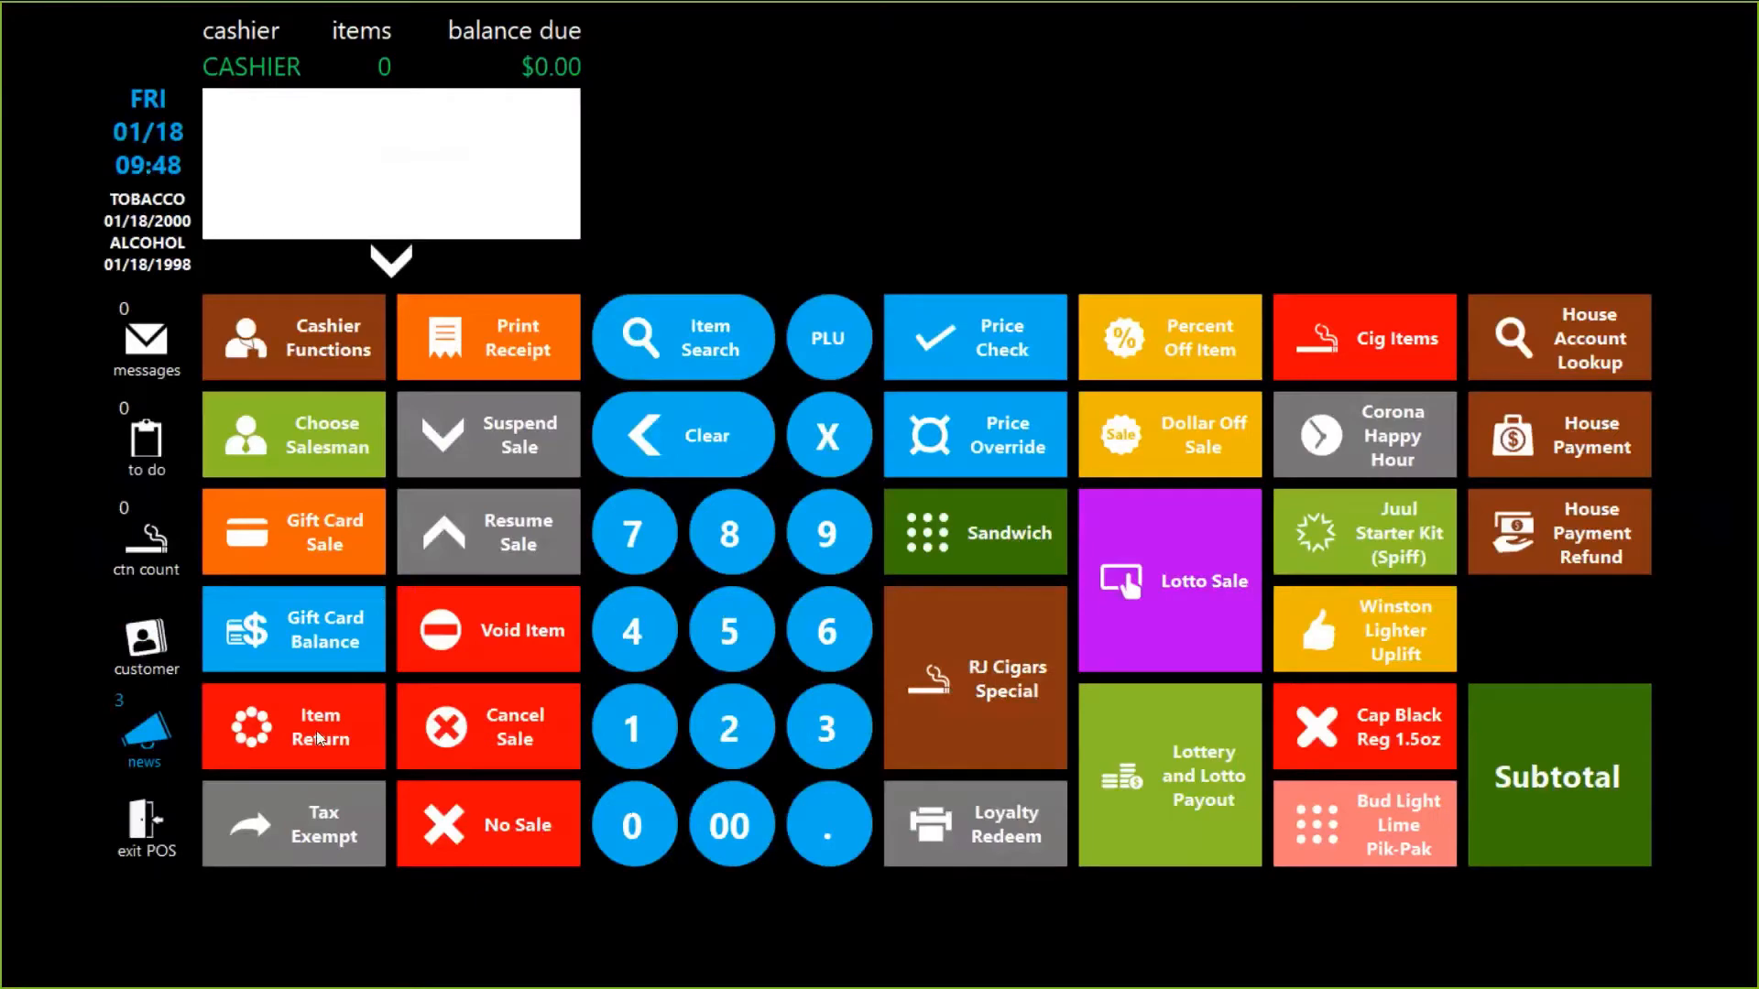
Refund one no-receipt WINSTON FF KS BX PK for $11.03 cash, then return home.
left_click(319, 739)
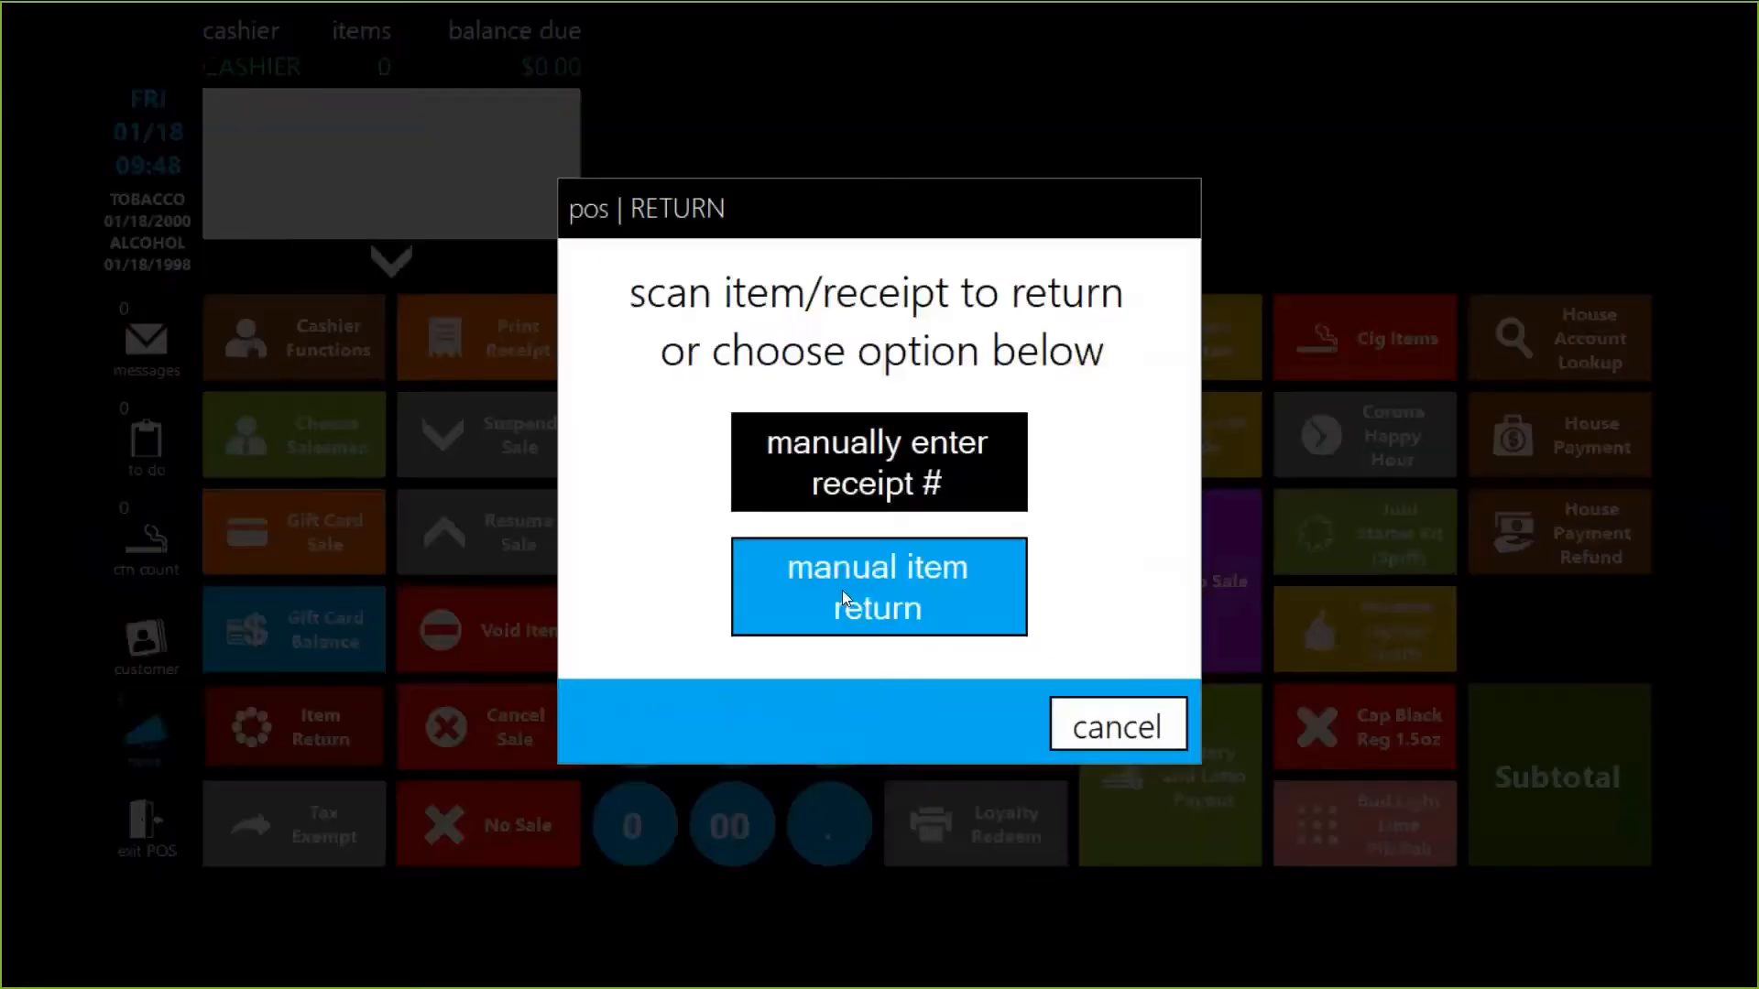
left_click(843, 591)
type("1.23")
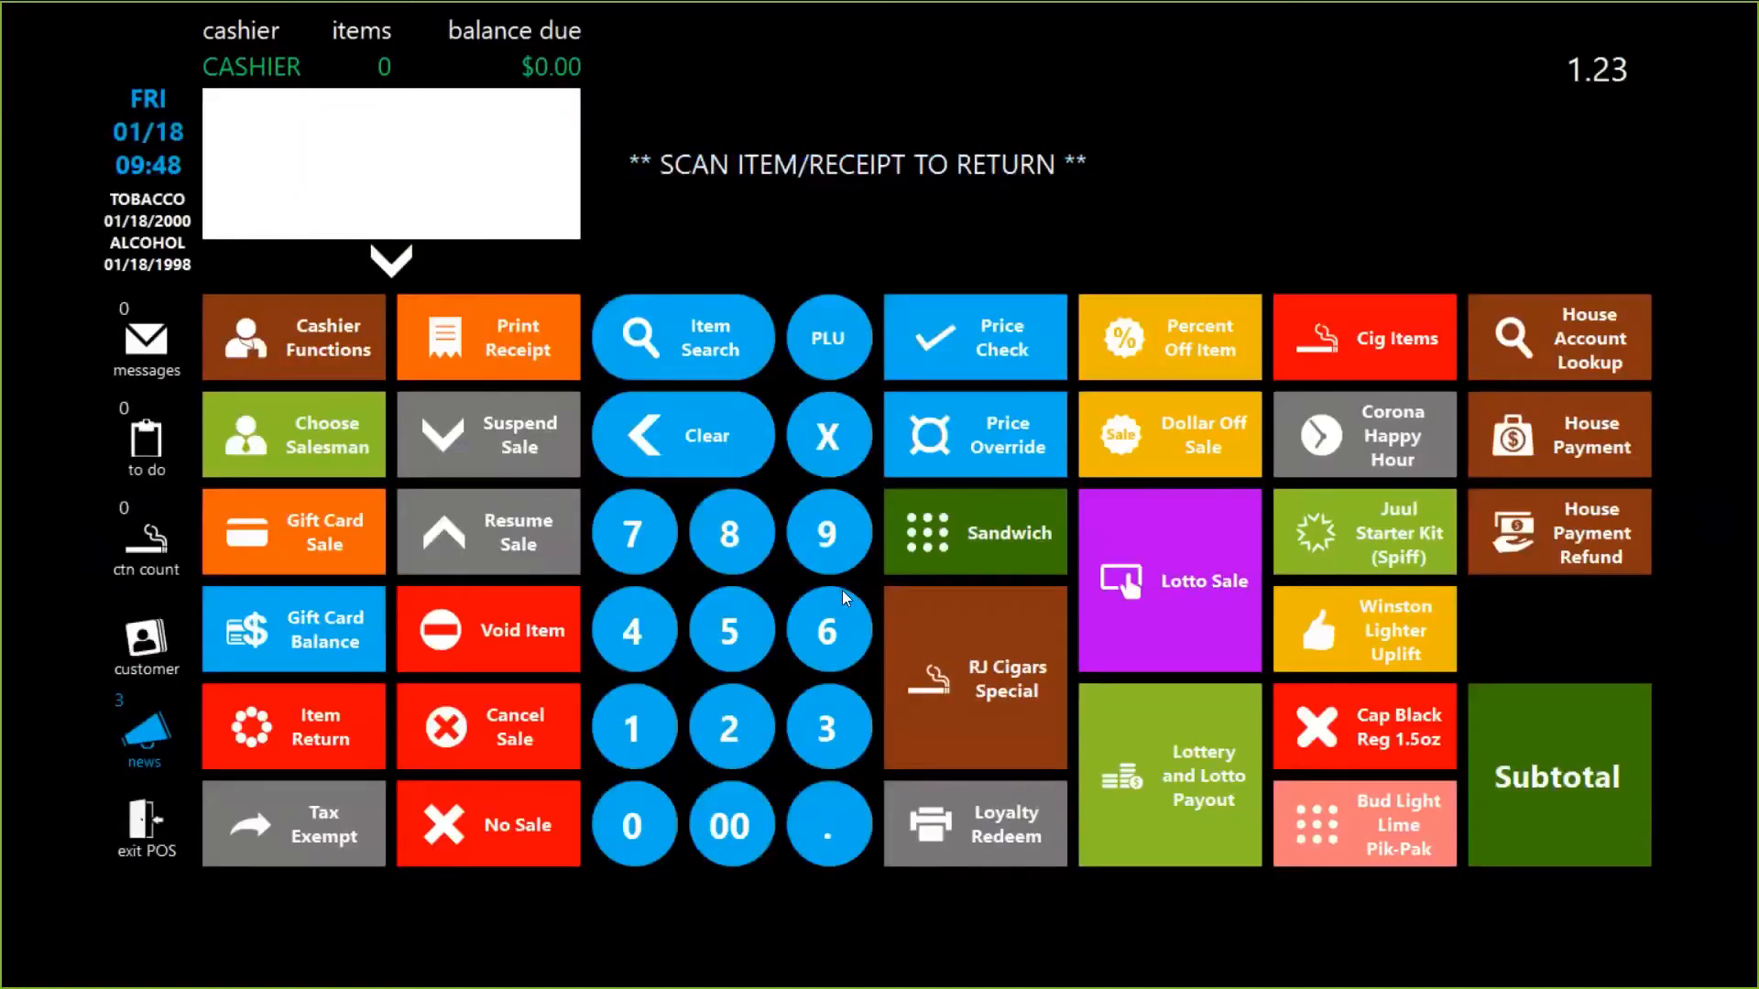
key("Return")
left_click(1276, 778)
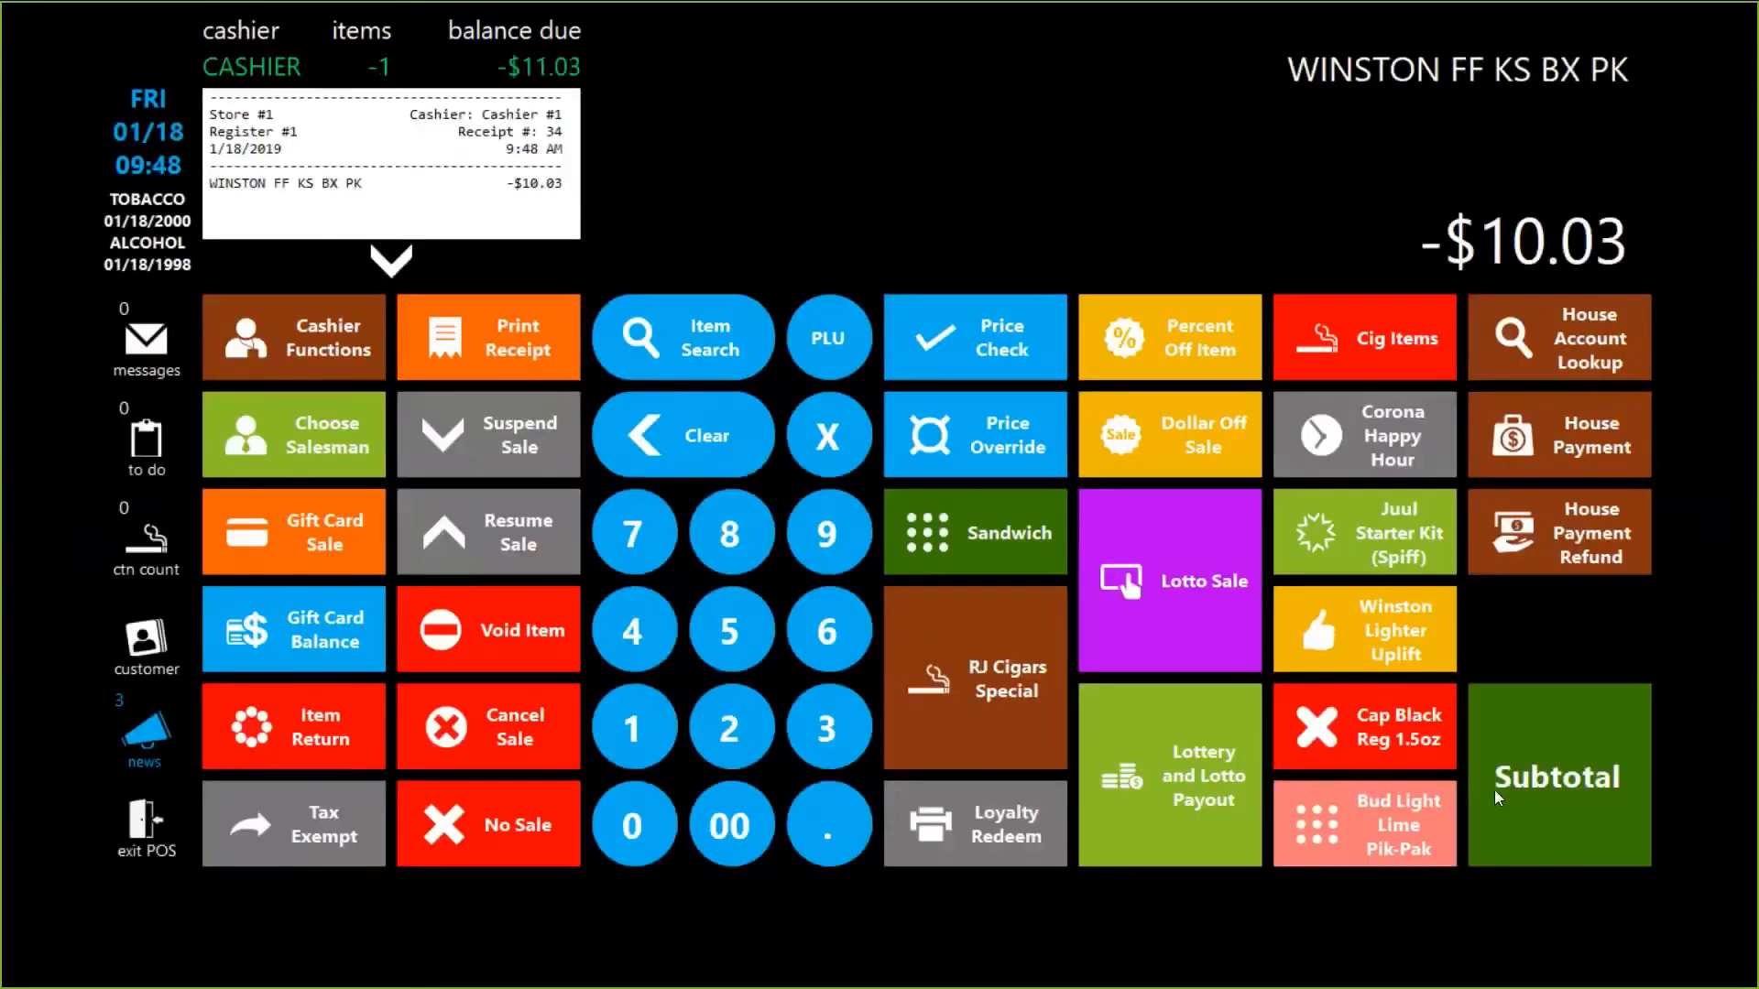
left_click(1493, 789)
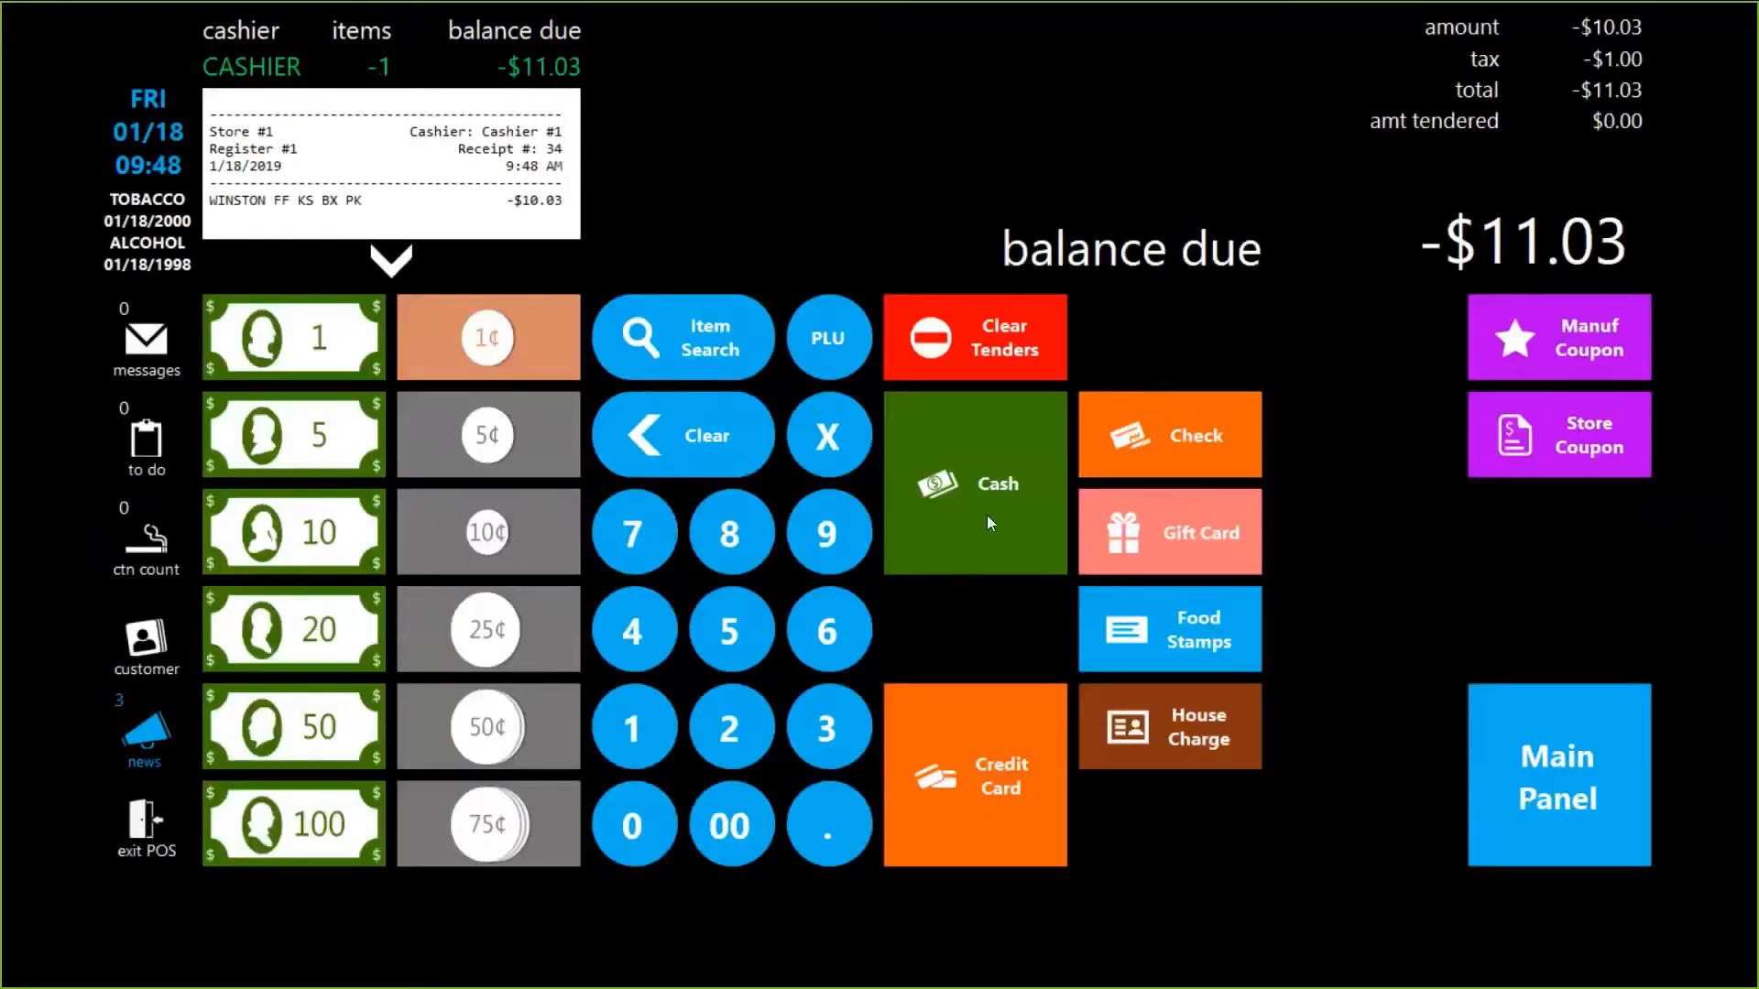
left_click(984, 513)
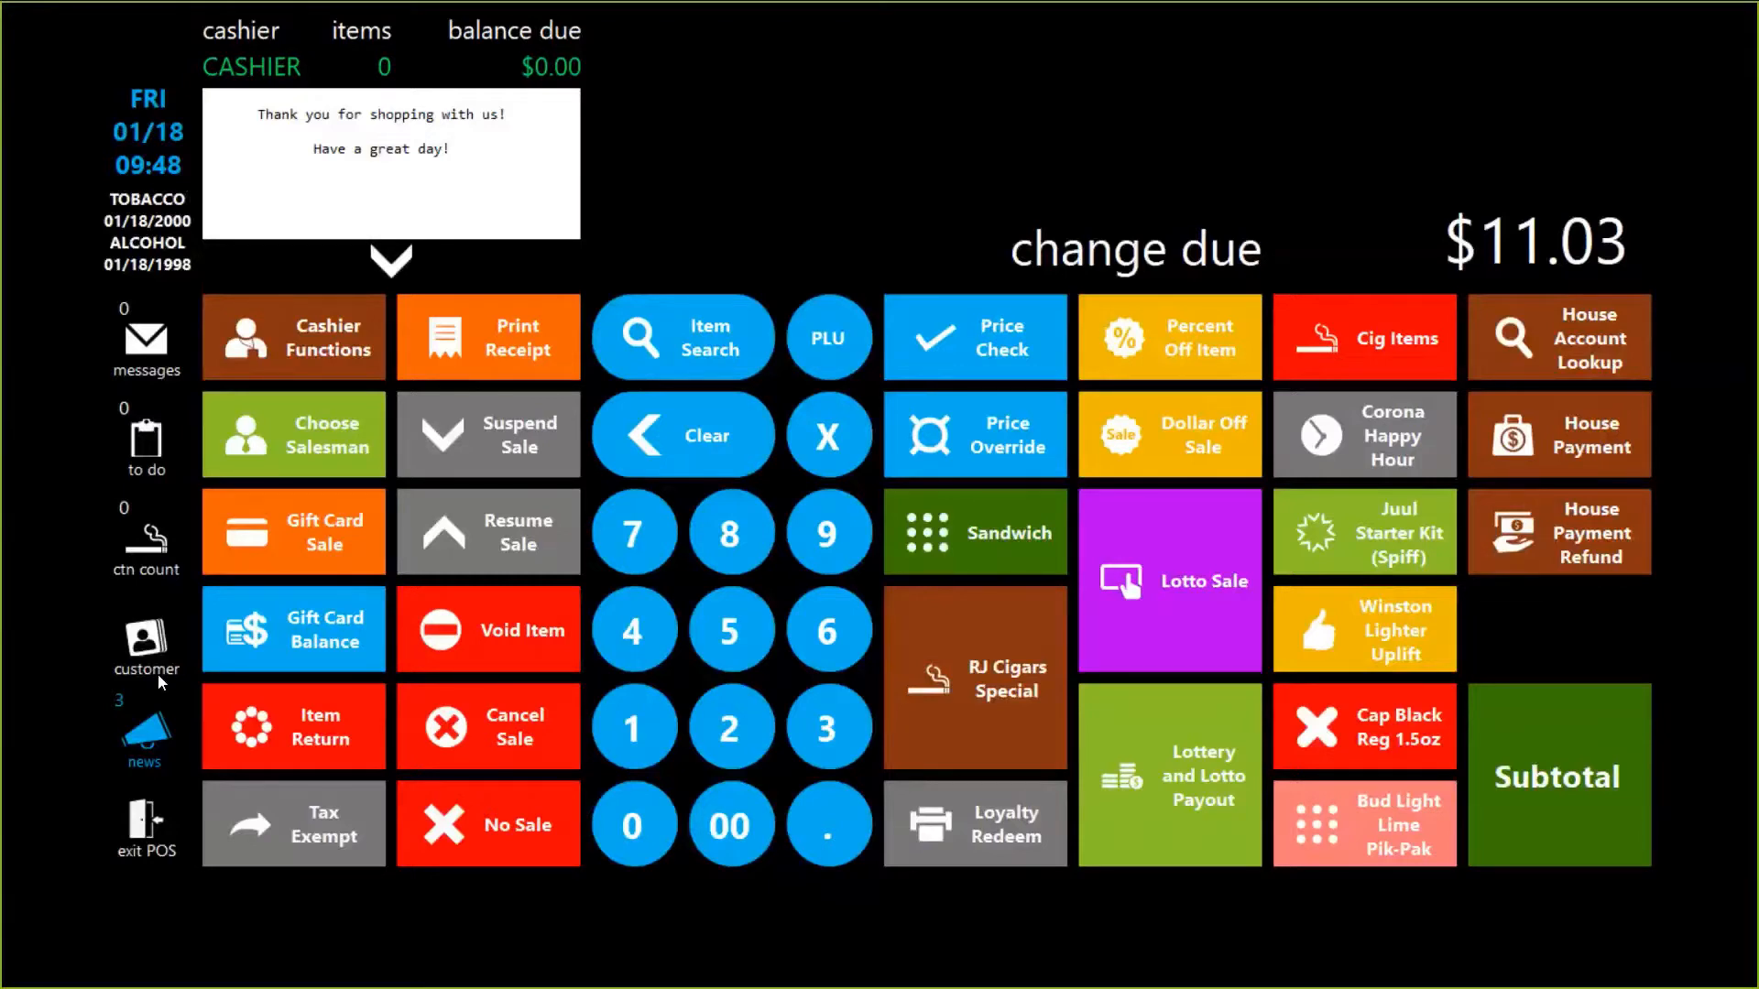
left_click(139, 853)
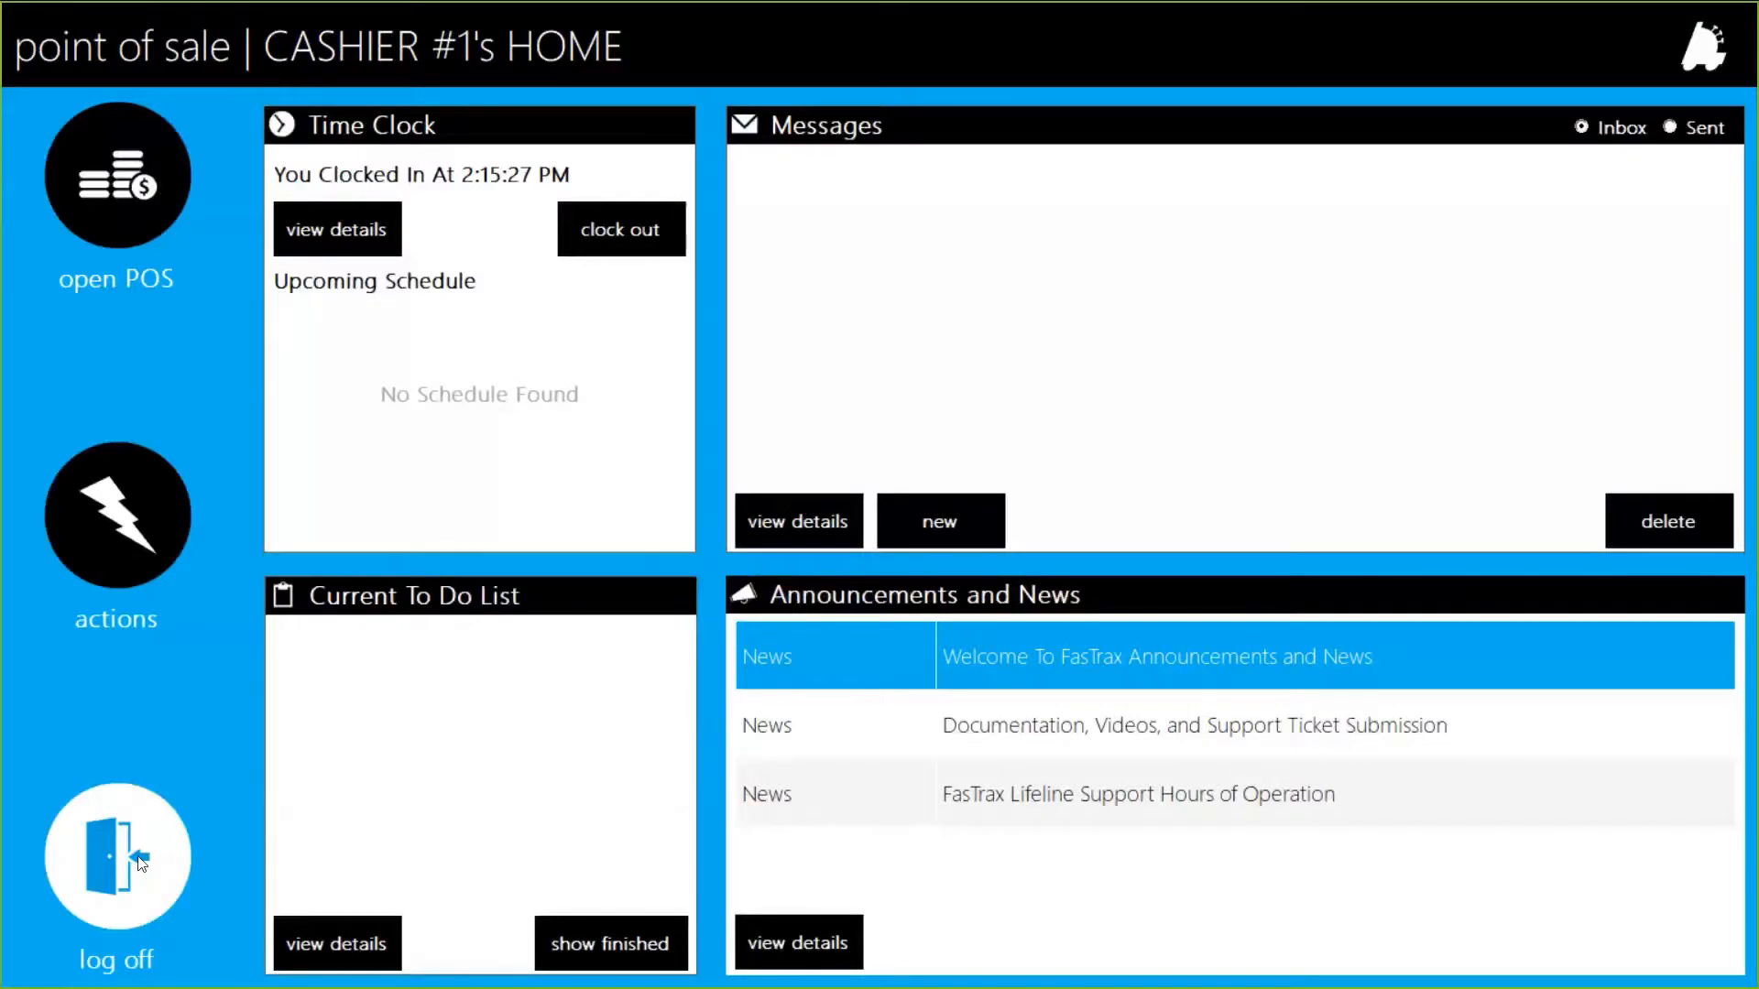
Log the cashier off and sign in as the manager with the keypad.
left_click(142, 863)
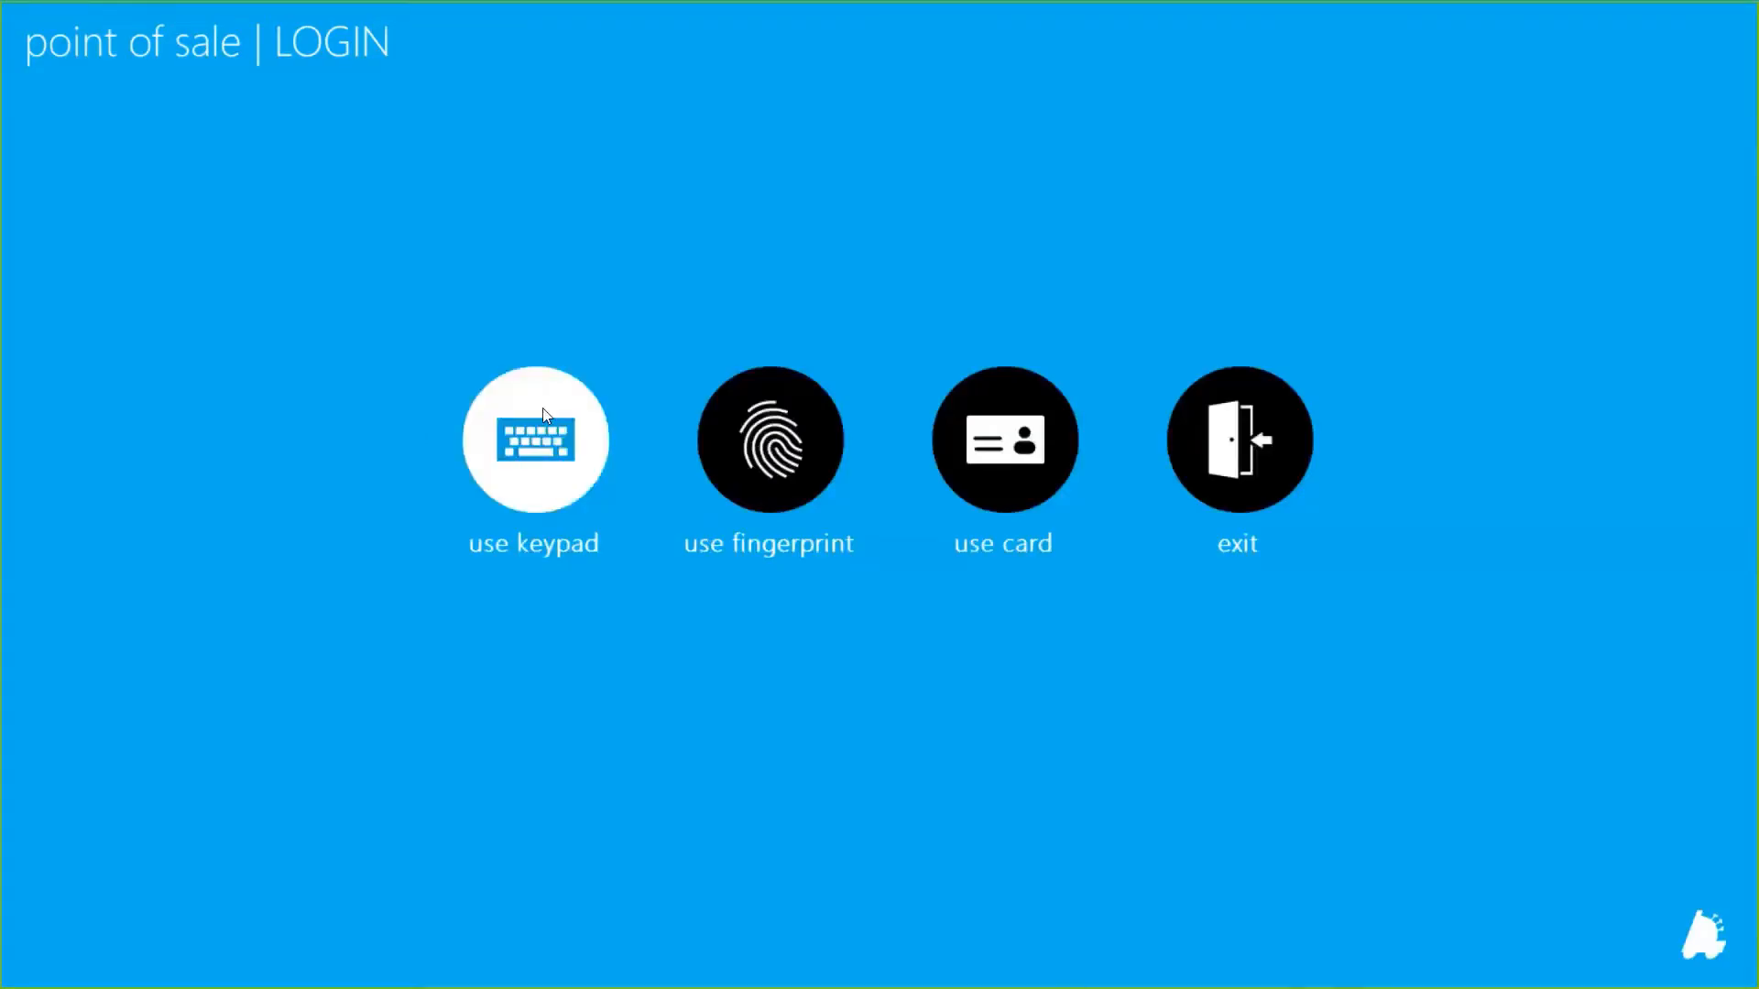
left_click(545, 415)
type("*")
key("Tab")
type("*")
key("Return")
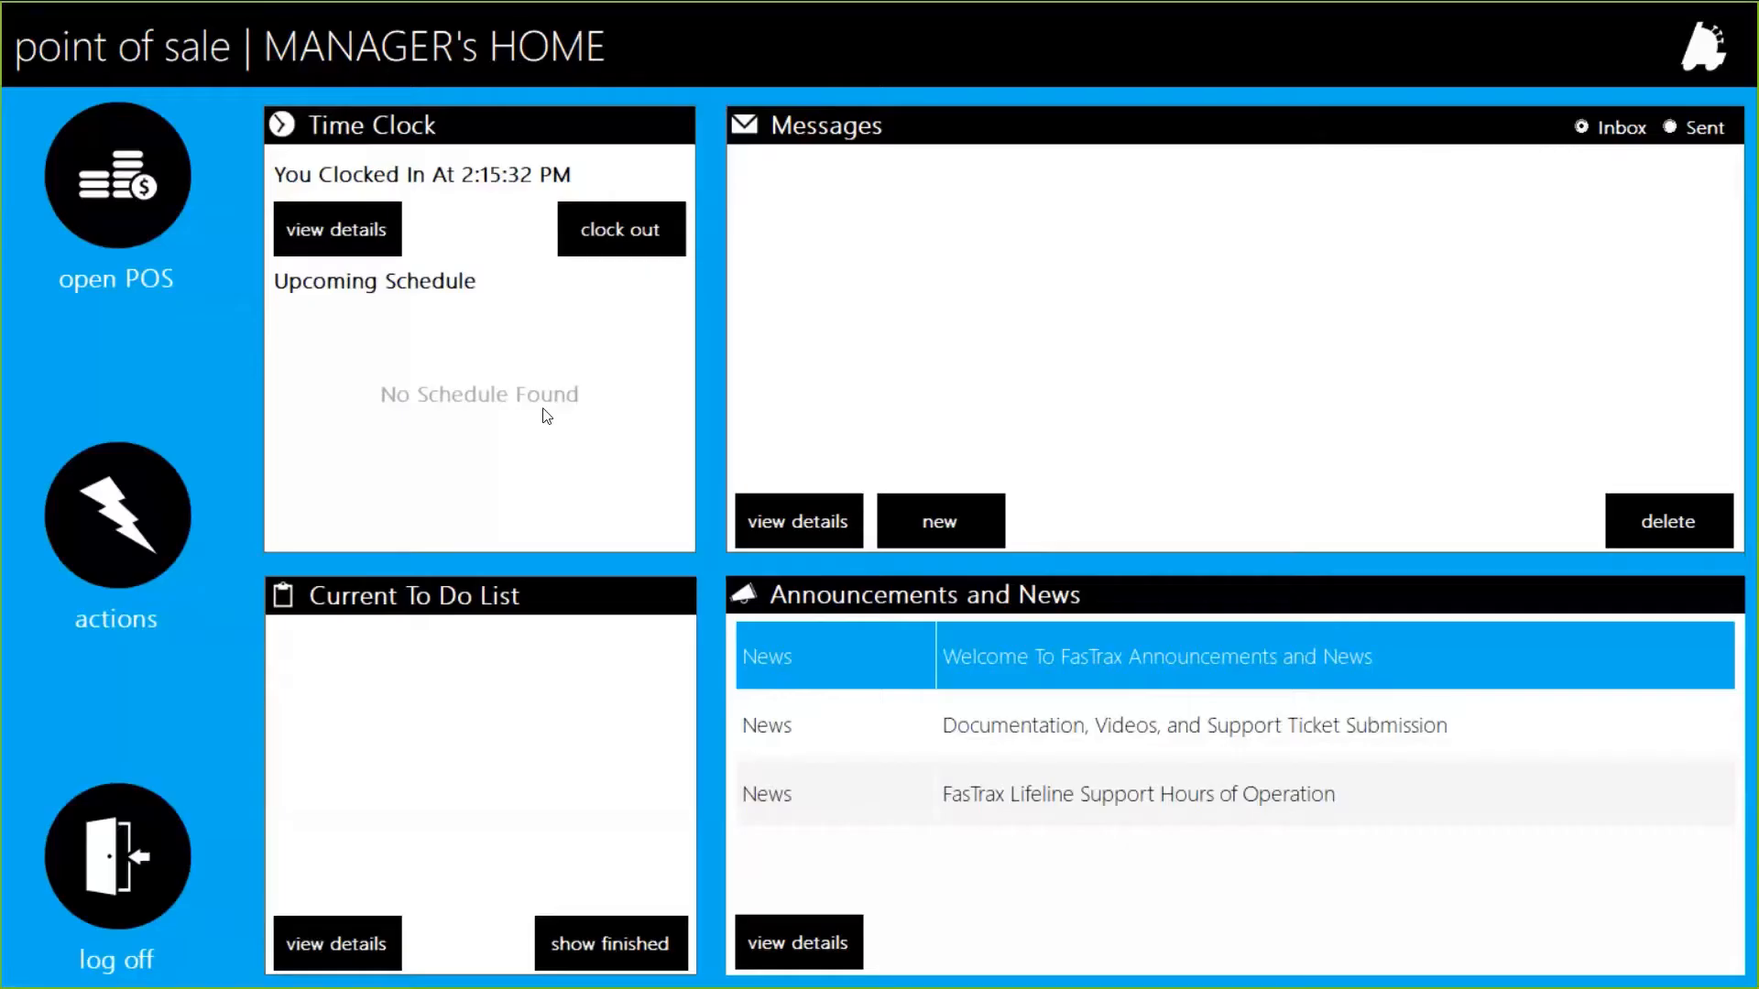
Turn on Use Return Forms in Register Settings and save, dismissing the restart notice.
left_click(155, 539)
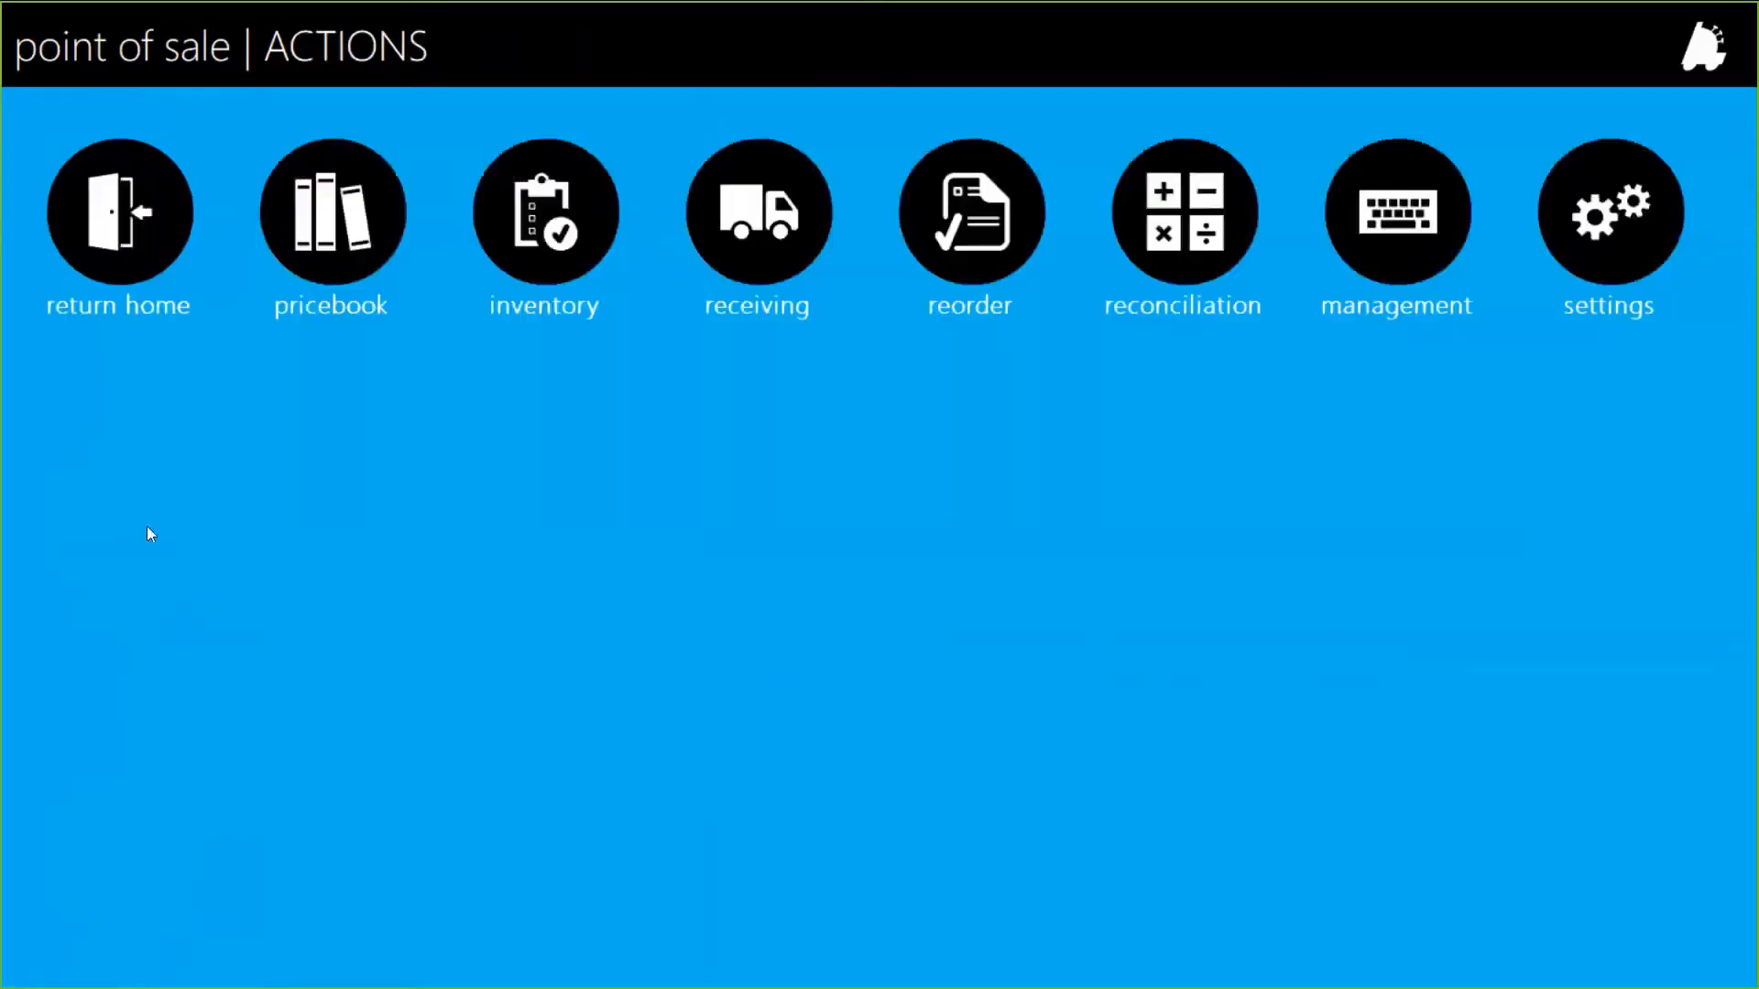
left_click(1613, 207)
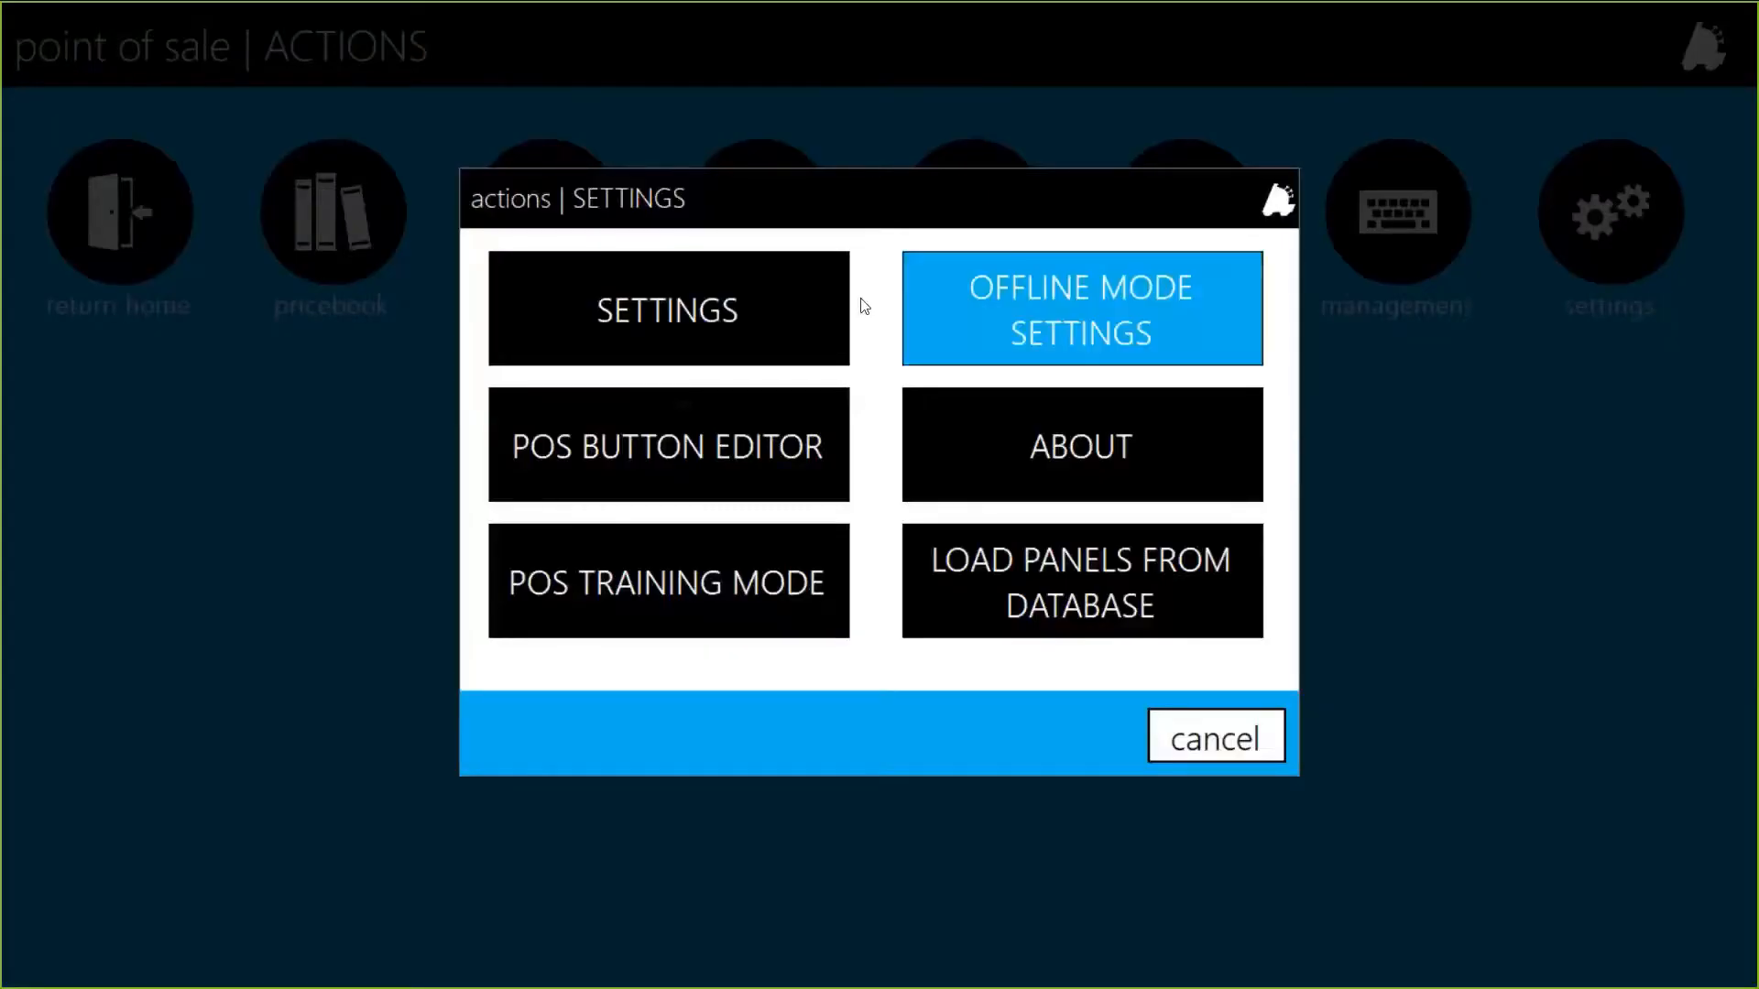
left_click(680, 302)
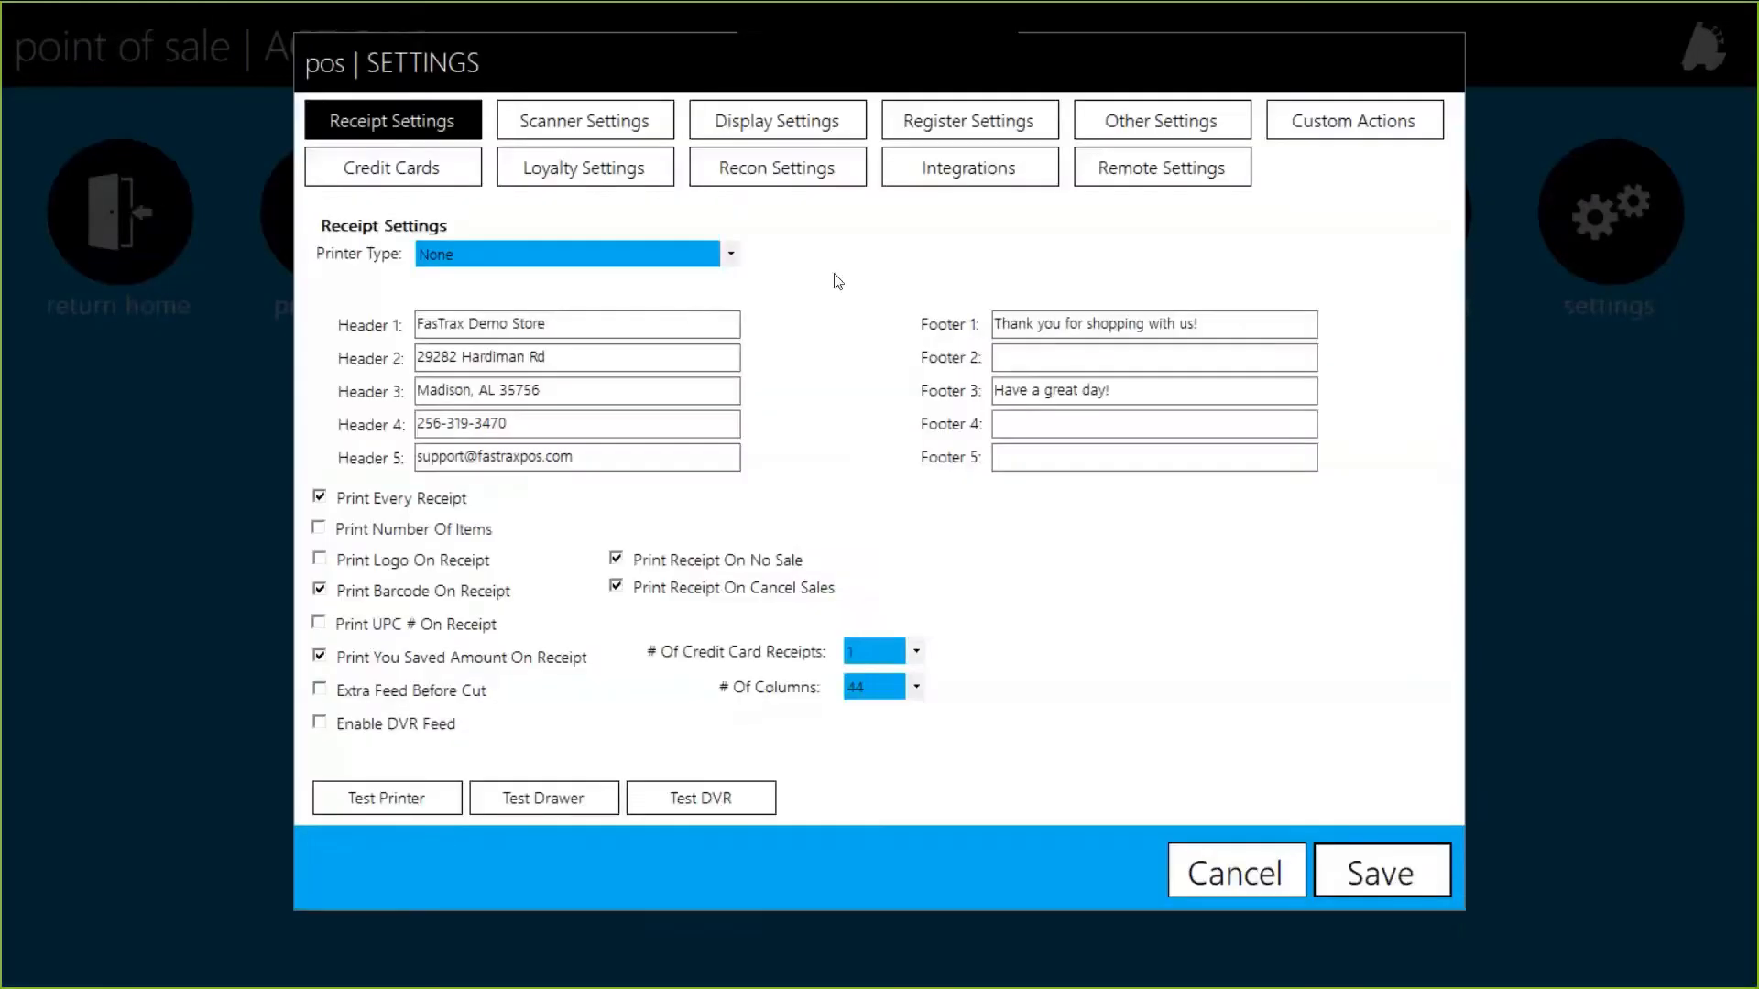
left_click(980, 128)
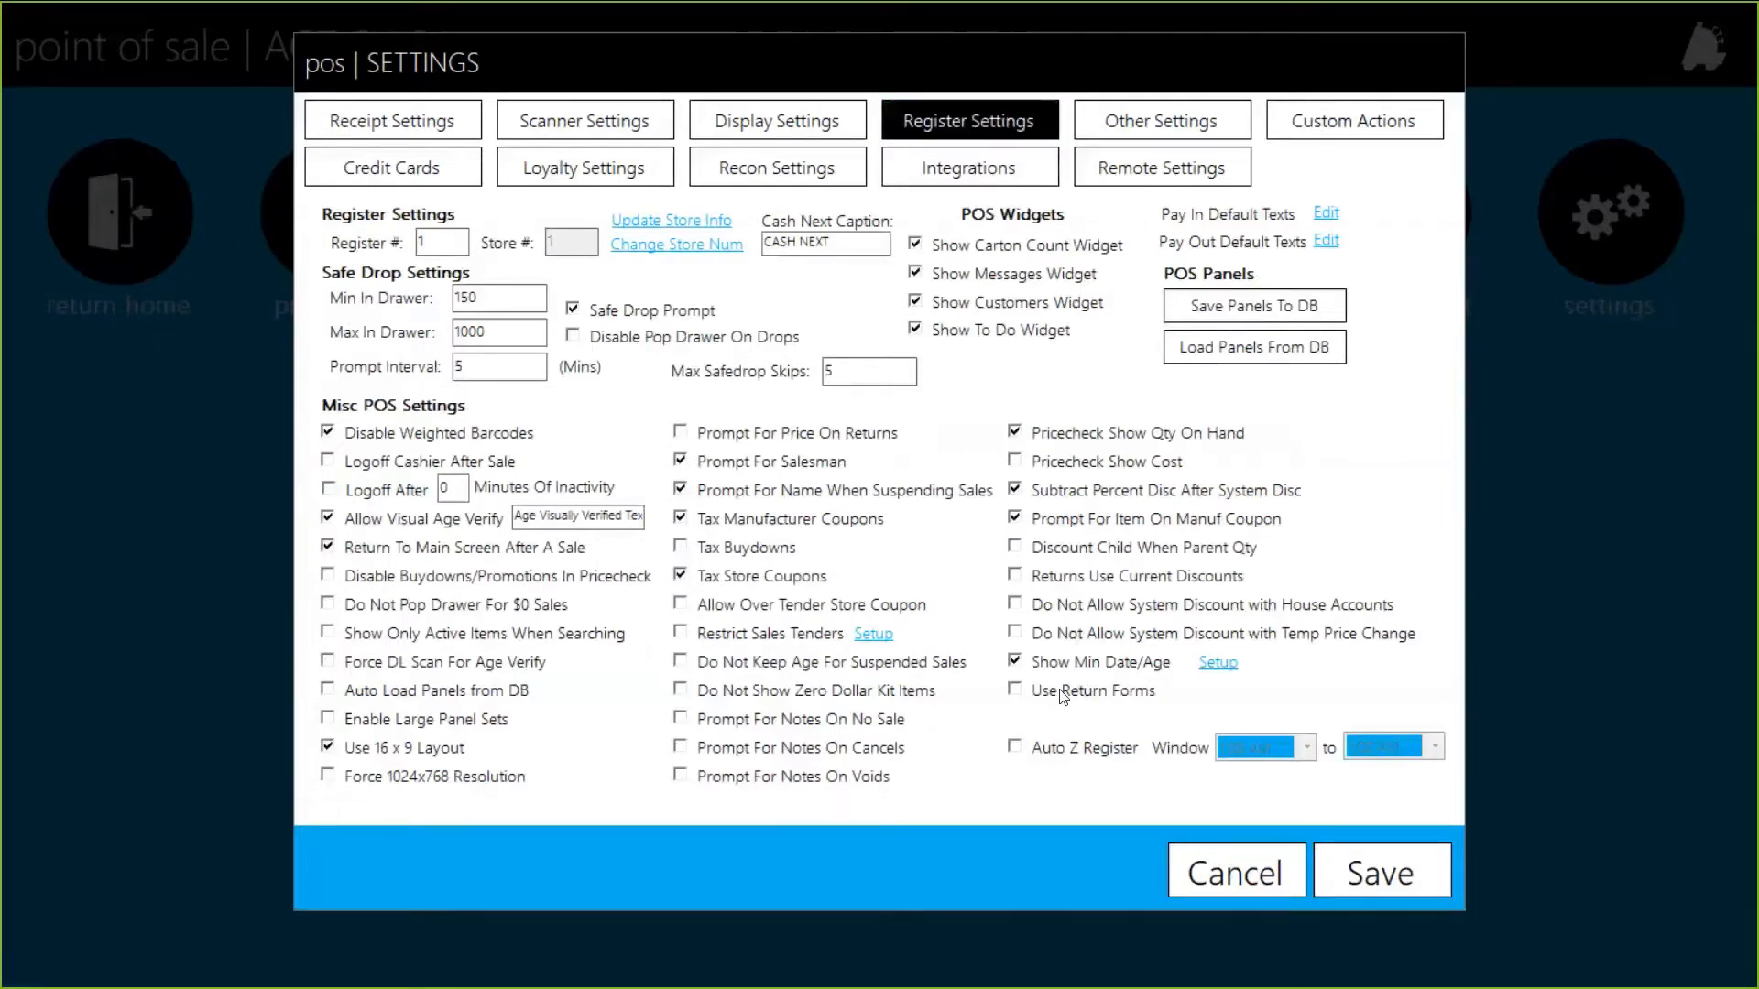
left_click(1383, 879)
left_click(1603, 841)
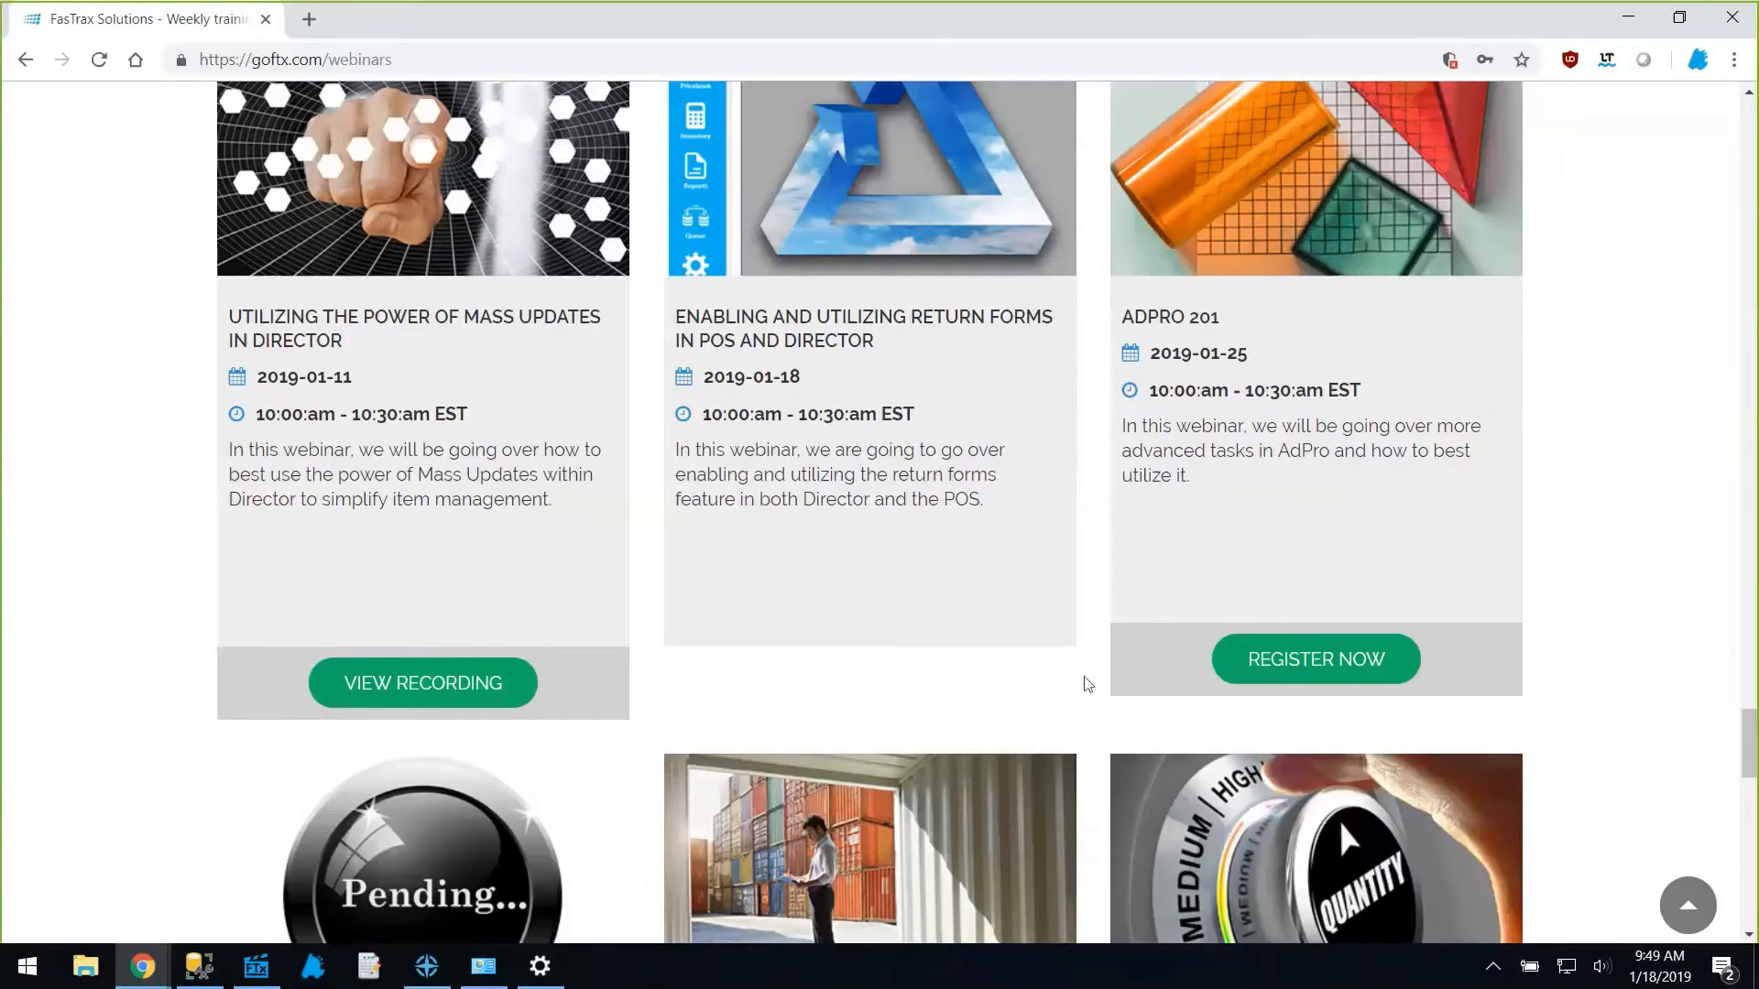
Check Enable Return Forms in Director's settings from the Default User login and save.
left_click(273, 977)
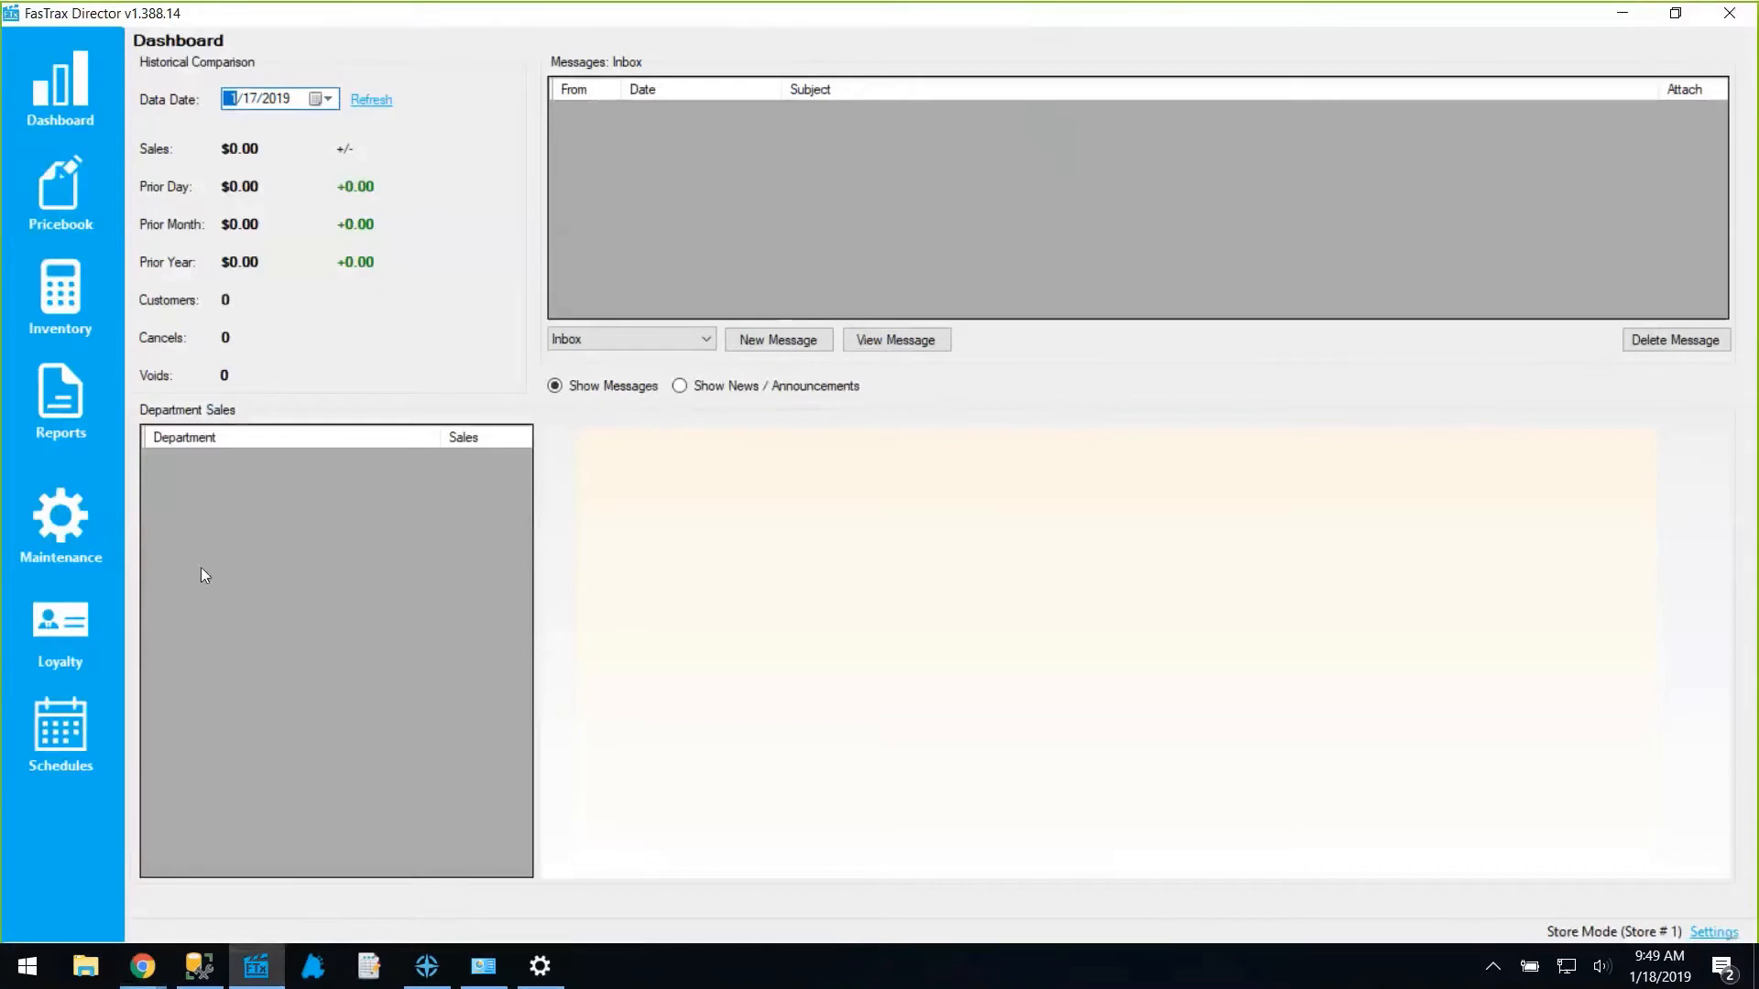
left_click(25, 526)
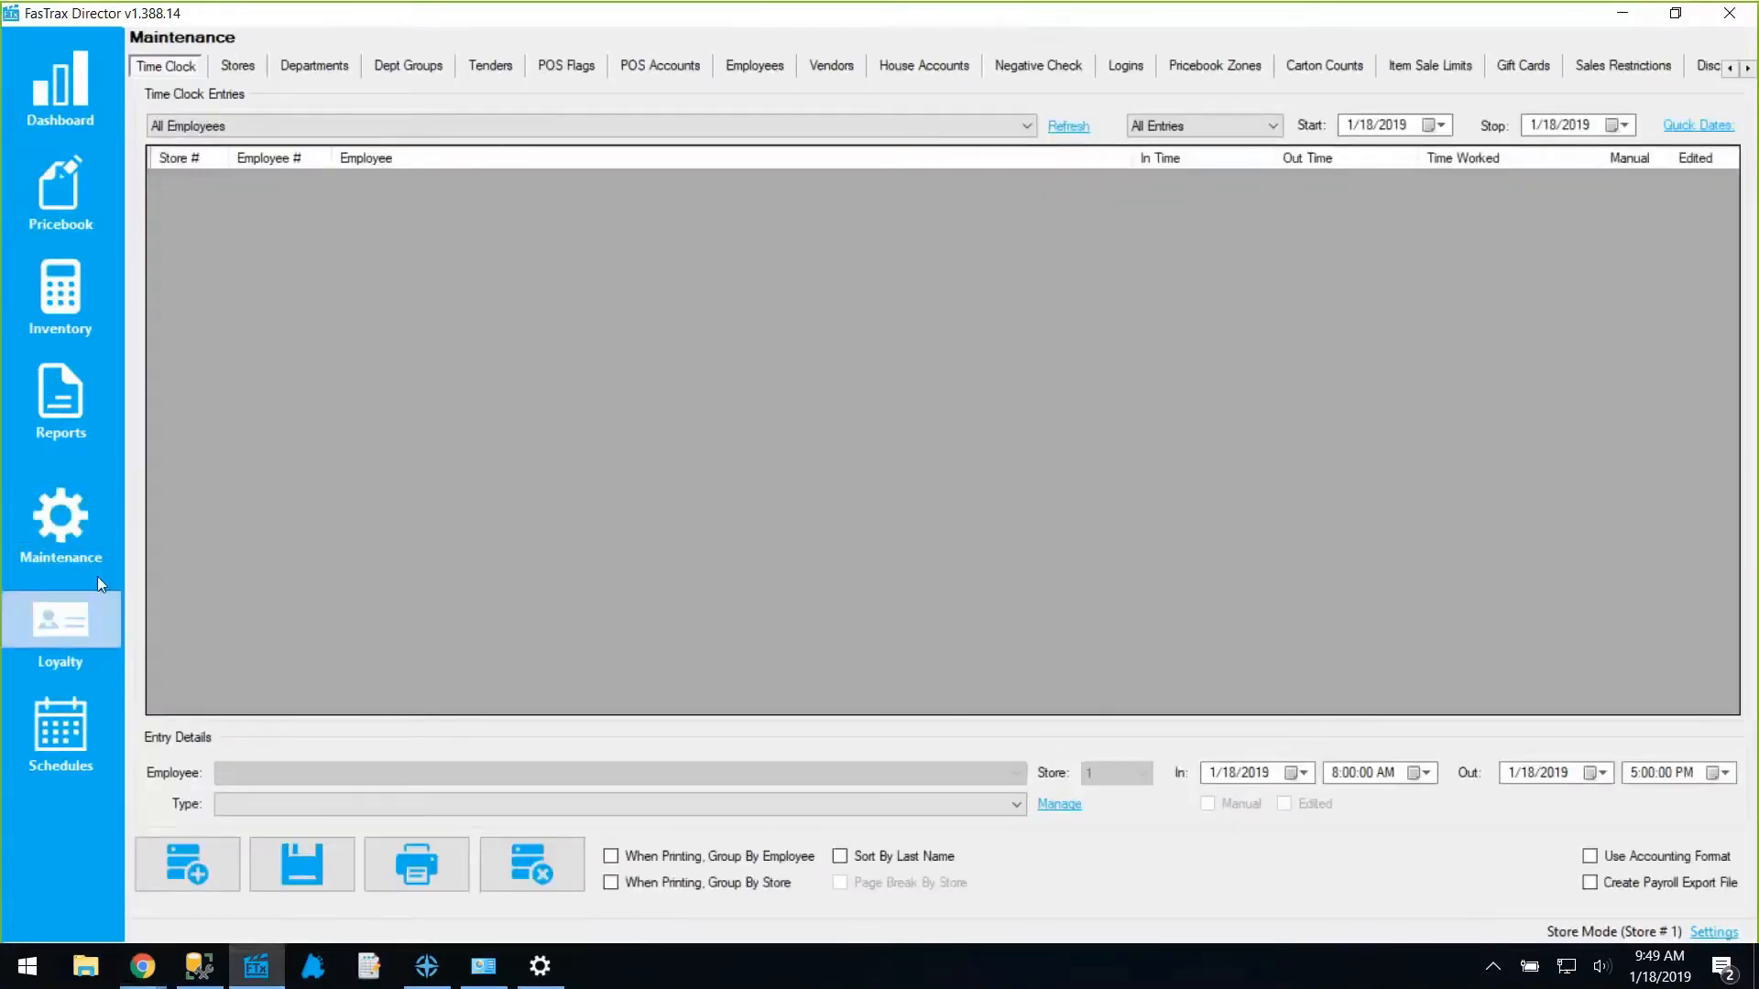
left_click(1133, 68)
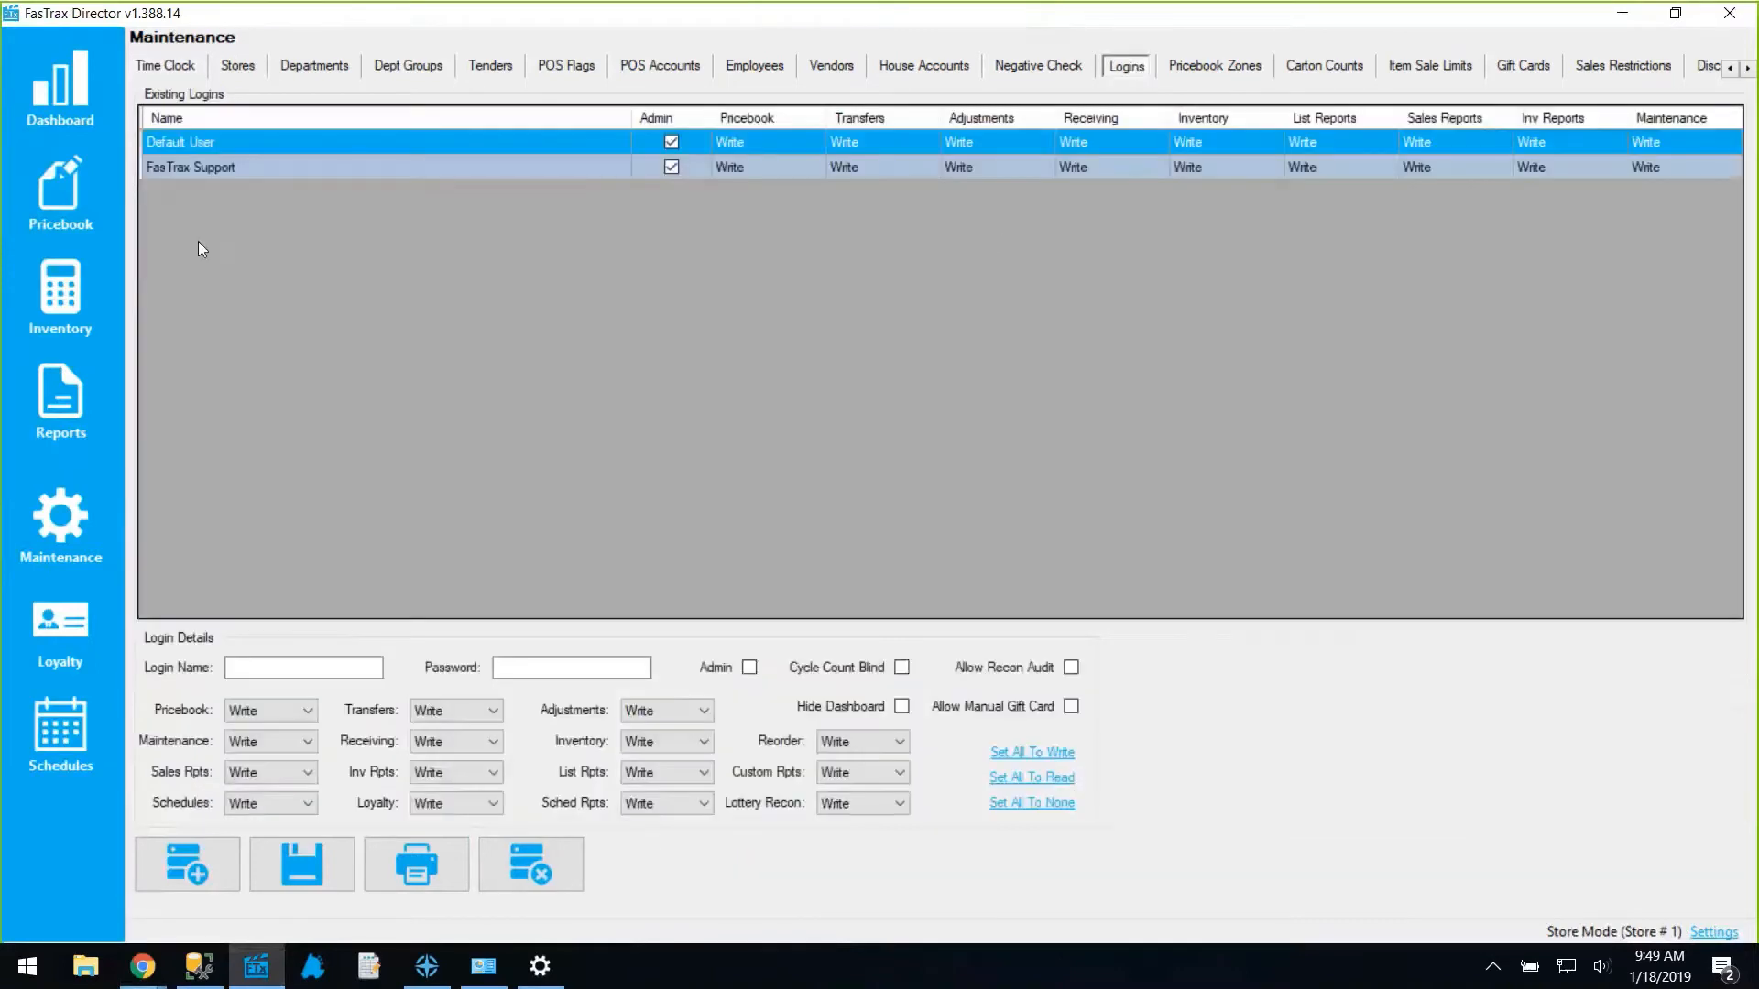
left_click(210, 145)
left_click(1711, 932)
left_click(430, 548)
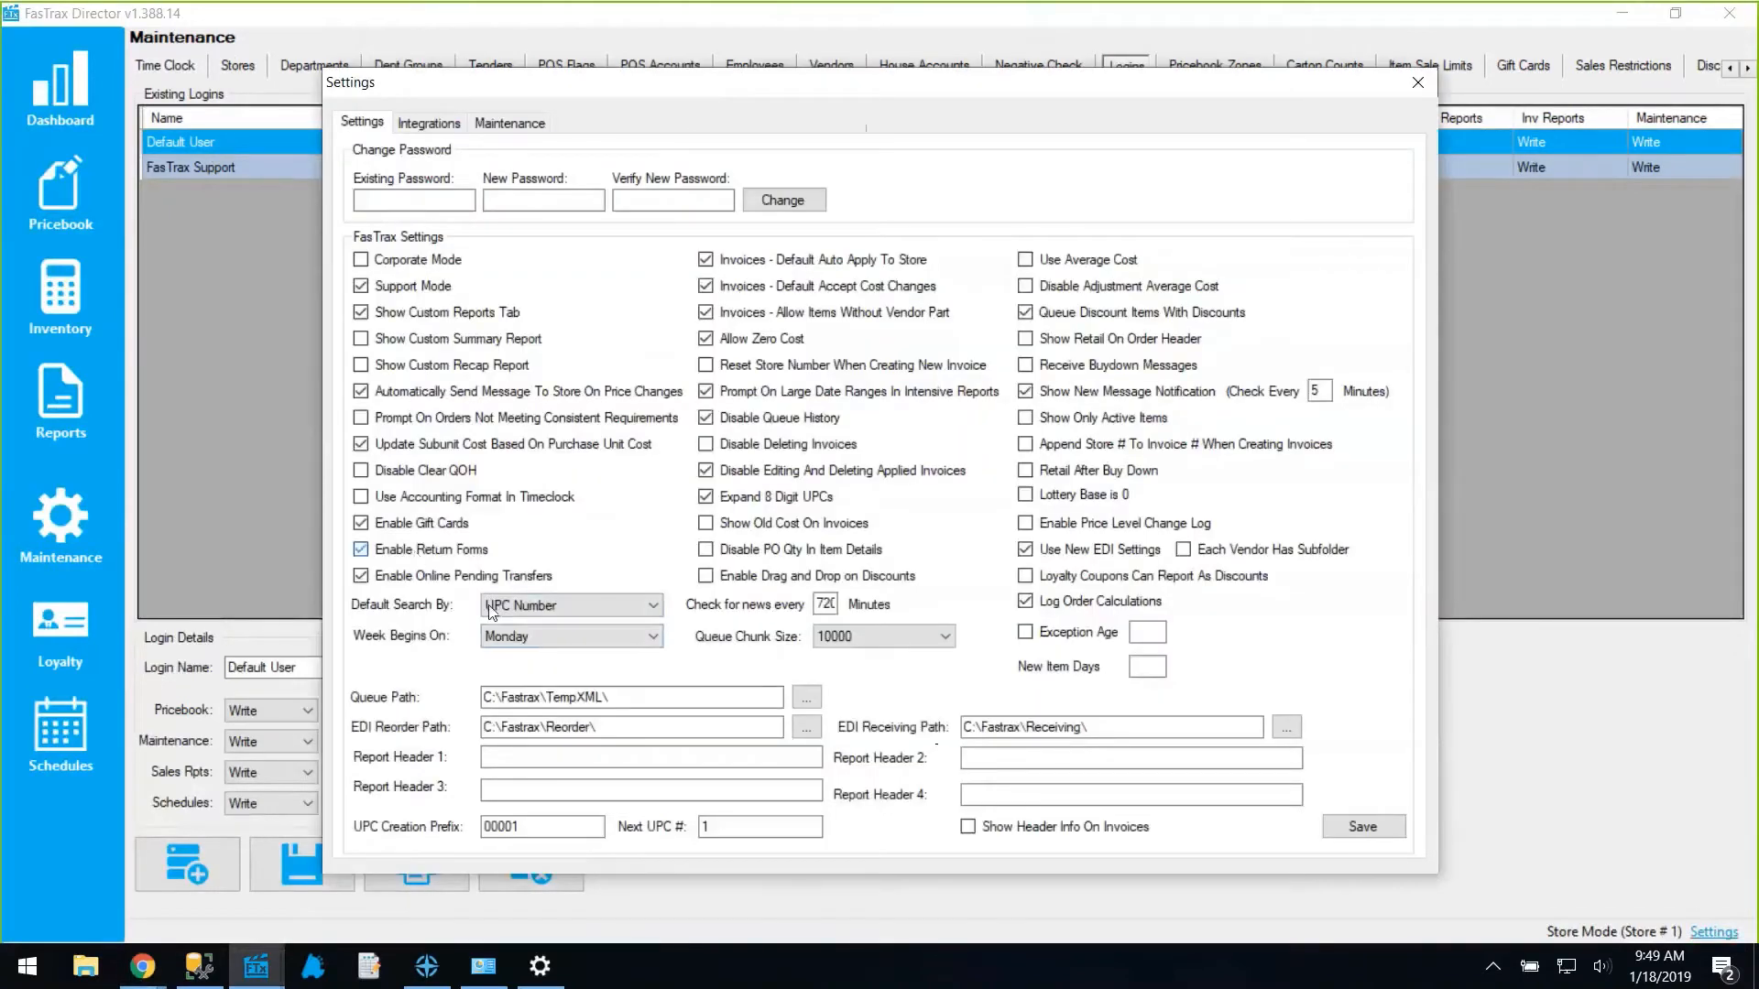
left_click(1362, 827)
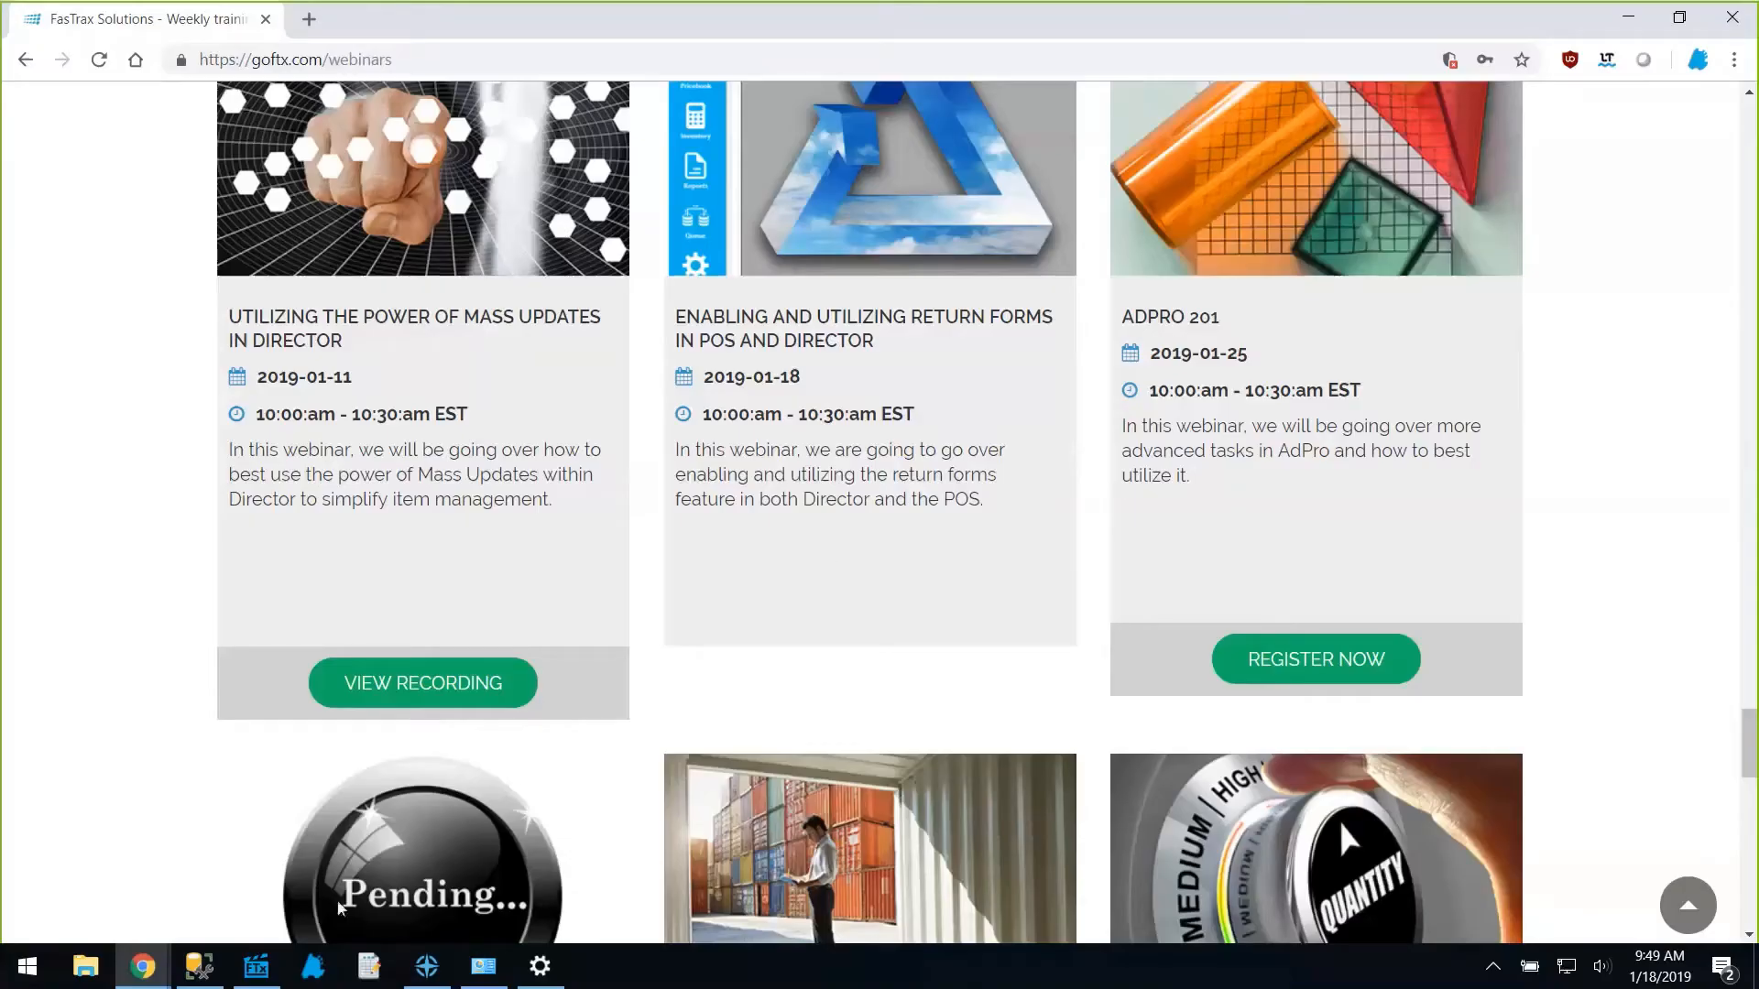
Show Director's Maintenance > Return Forms customer list with its one record, then start POS.
left_click(258, 965)
key("Return")
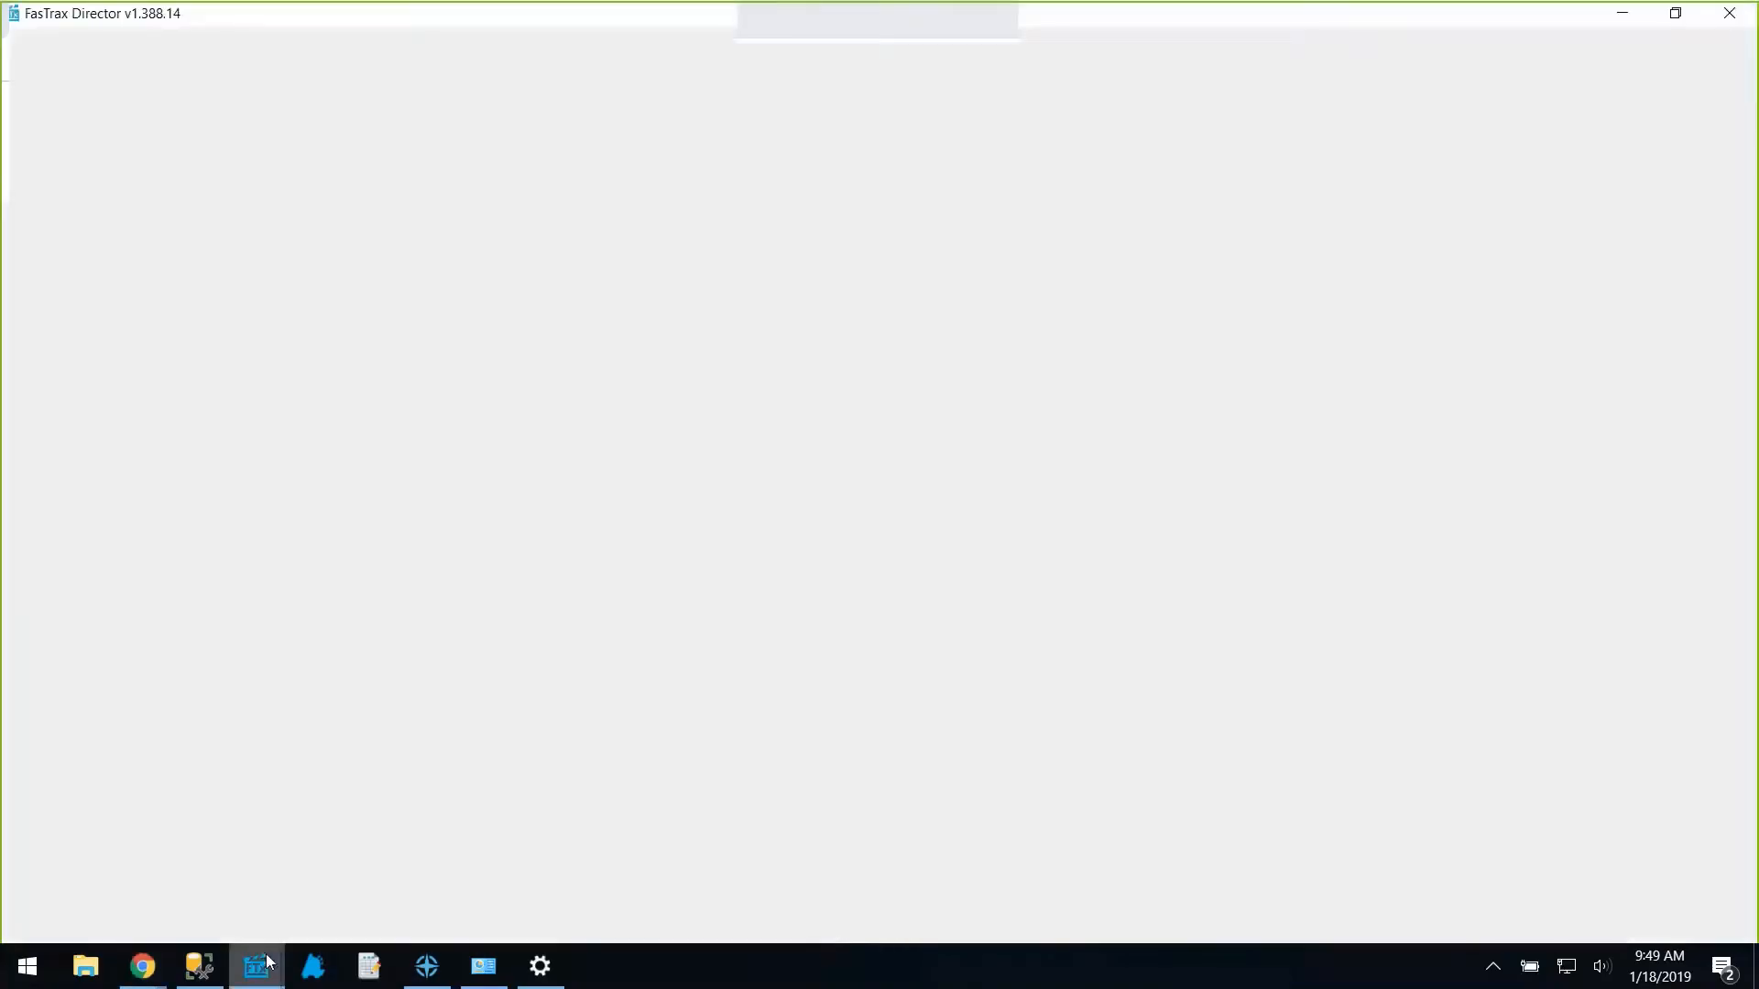
mouse_move(257, 961)
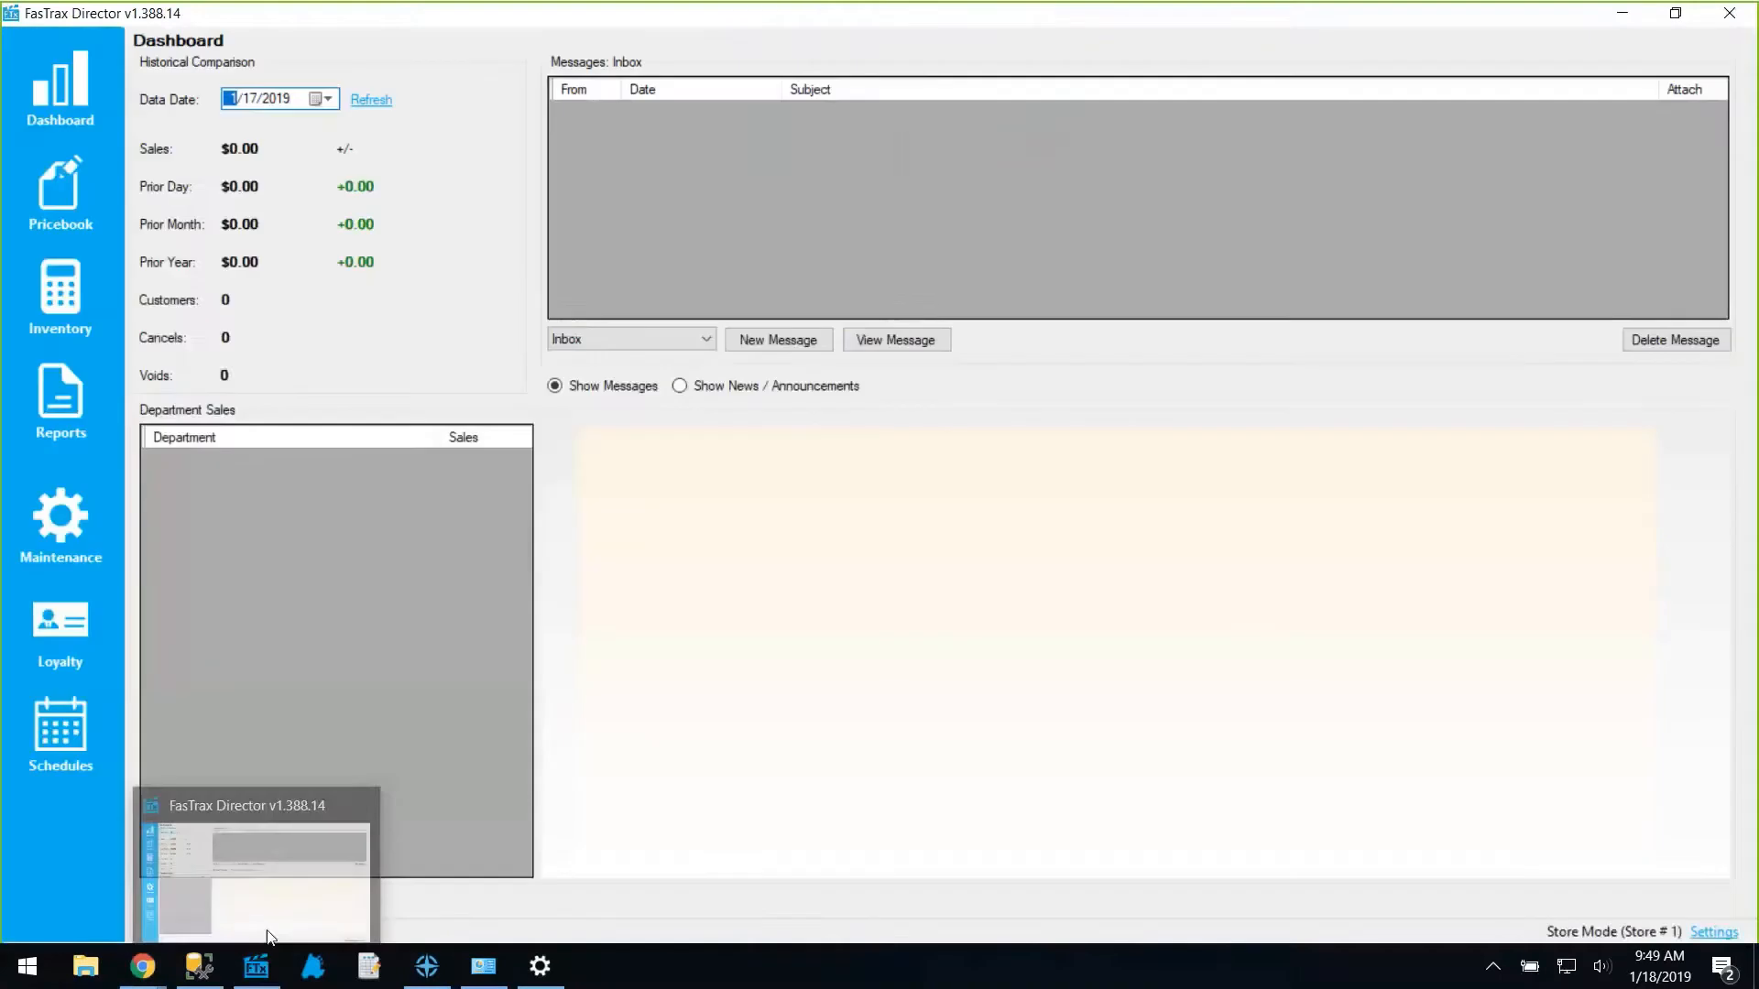
left_click(71, 520)
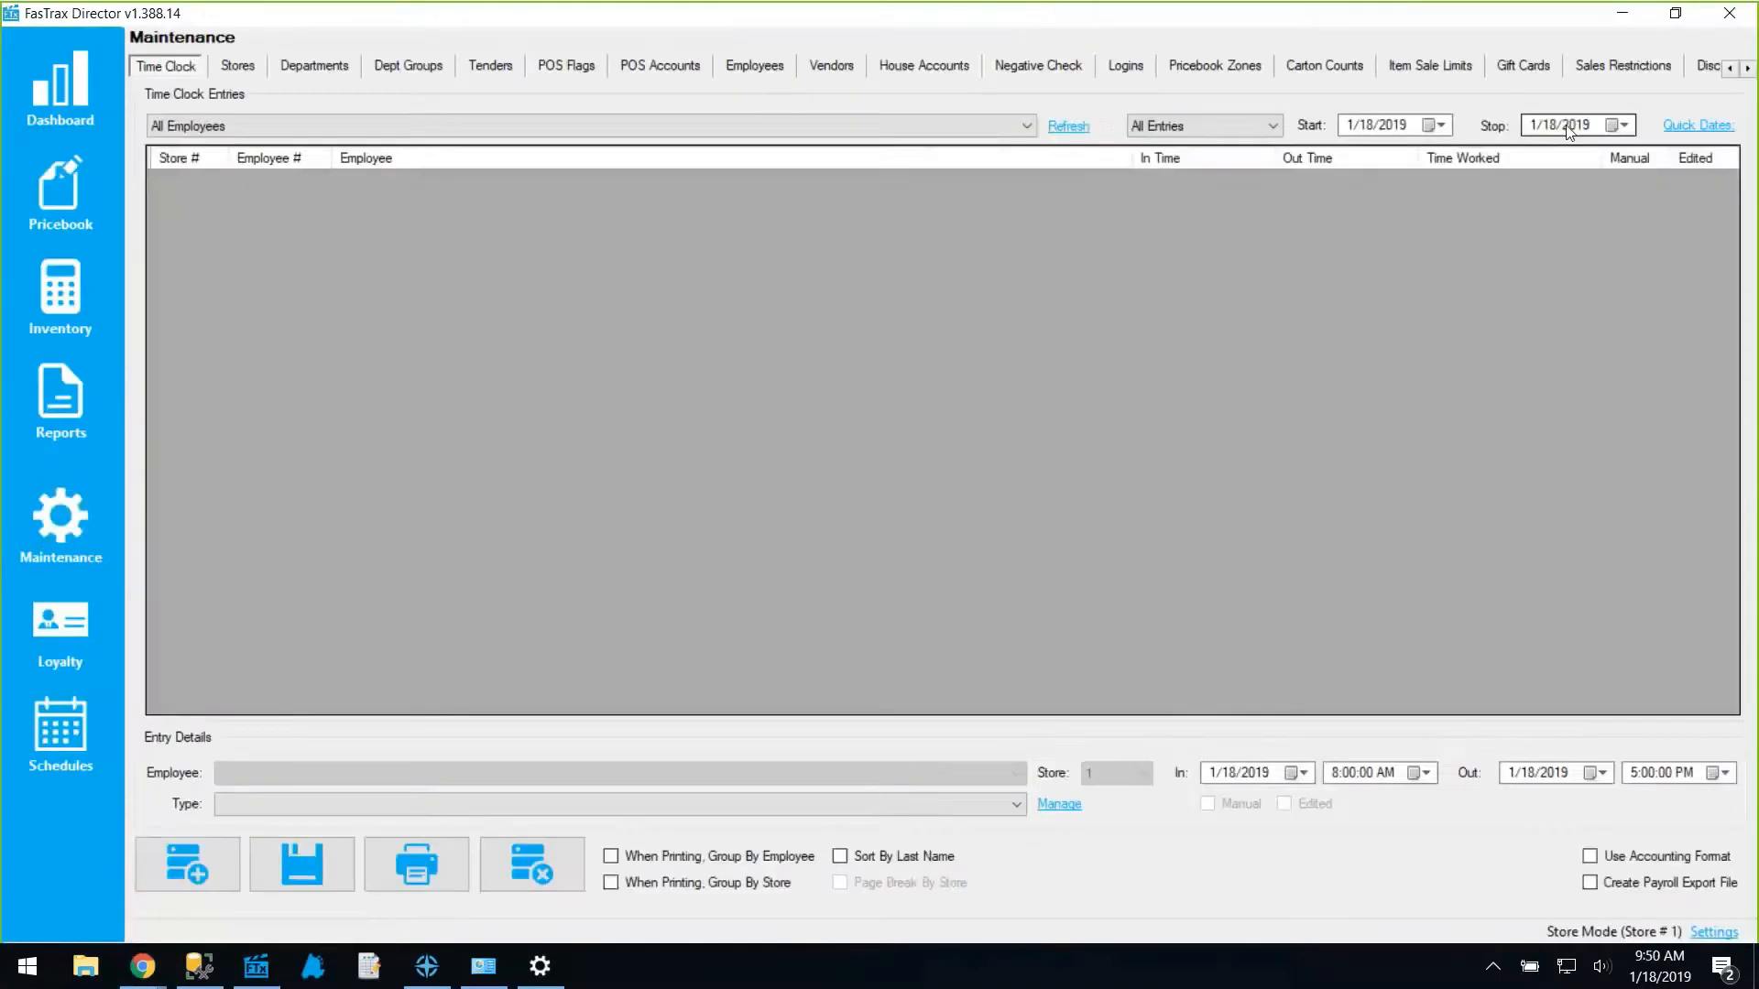
left_click(1748, 69)
left_click(1747, 69)
left_click(1747, 69)
left_click(1606, 71)
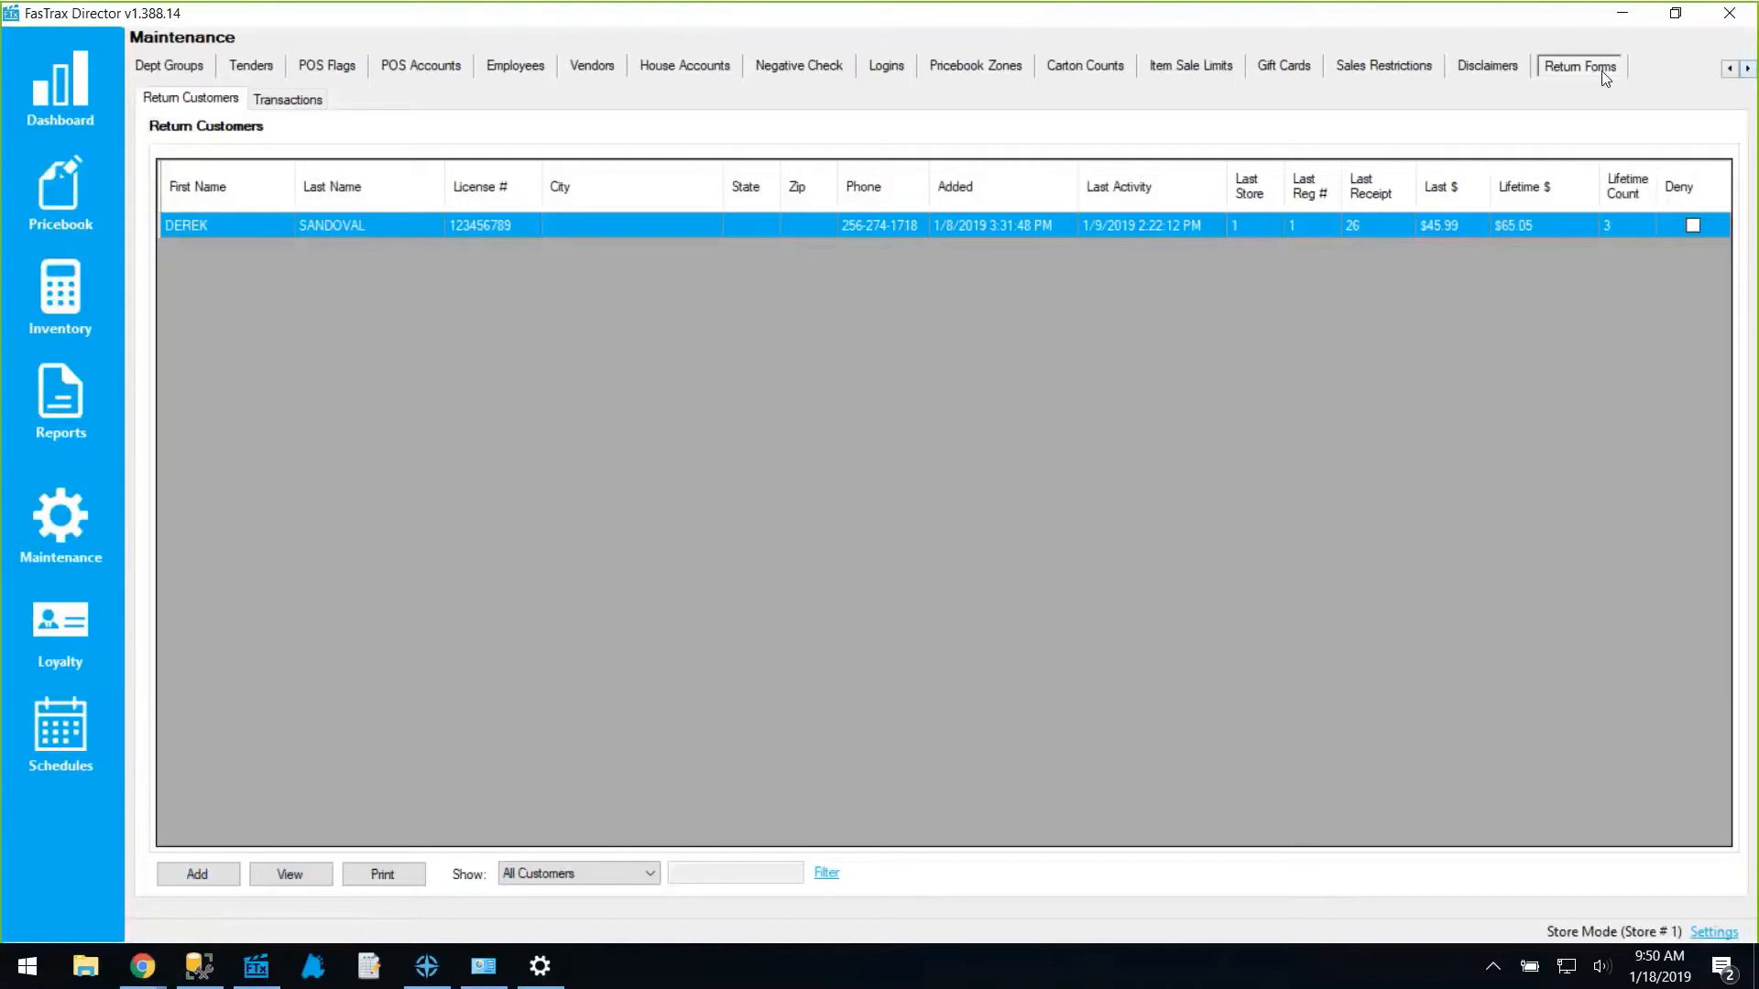
left_click(310, 971)
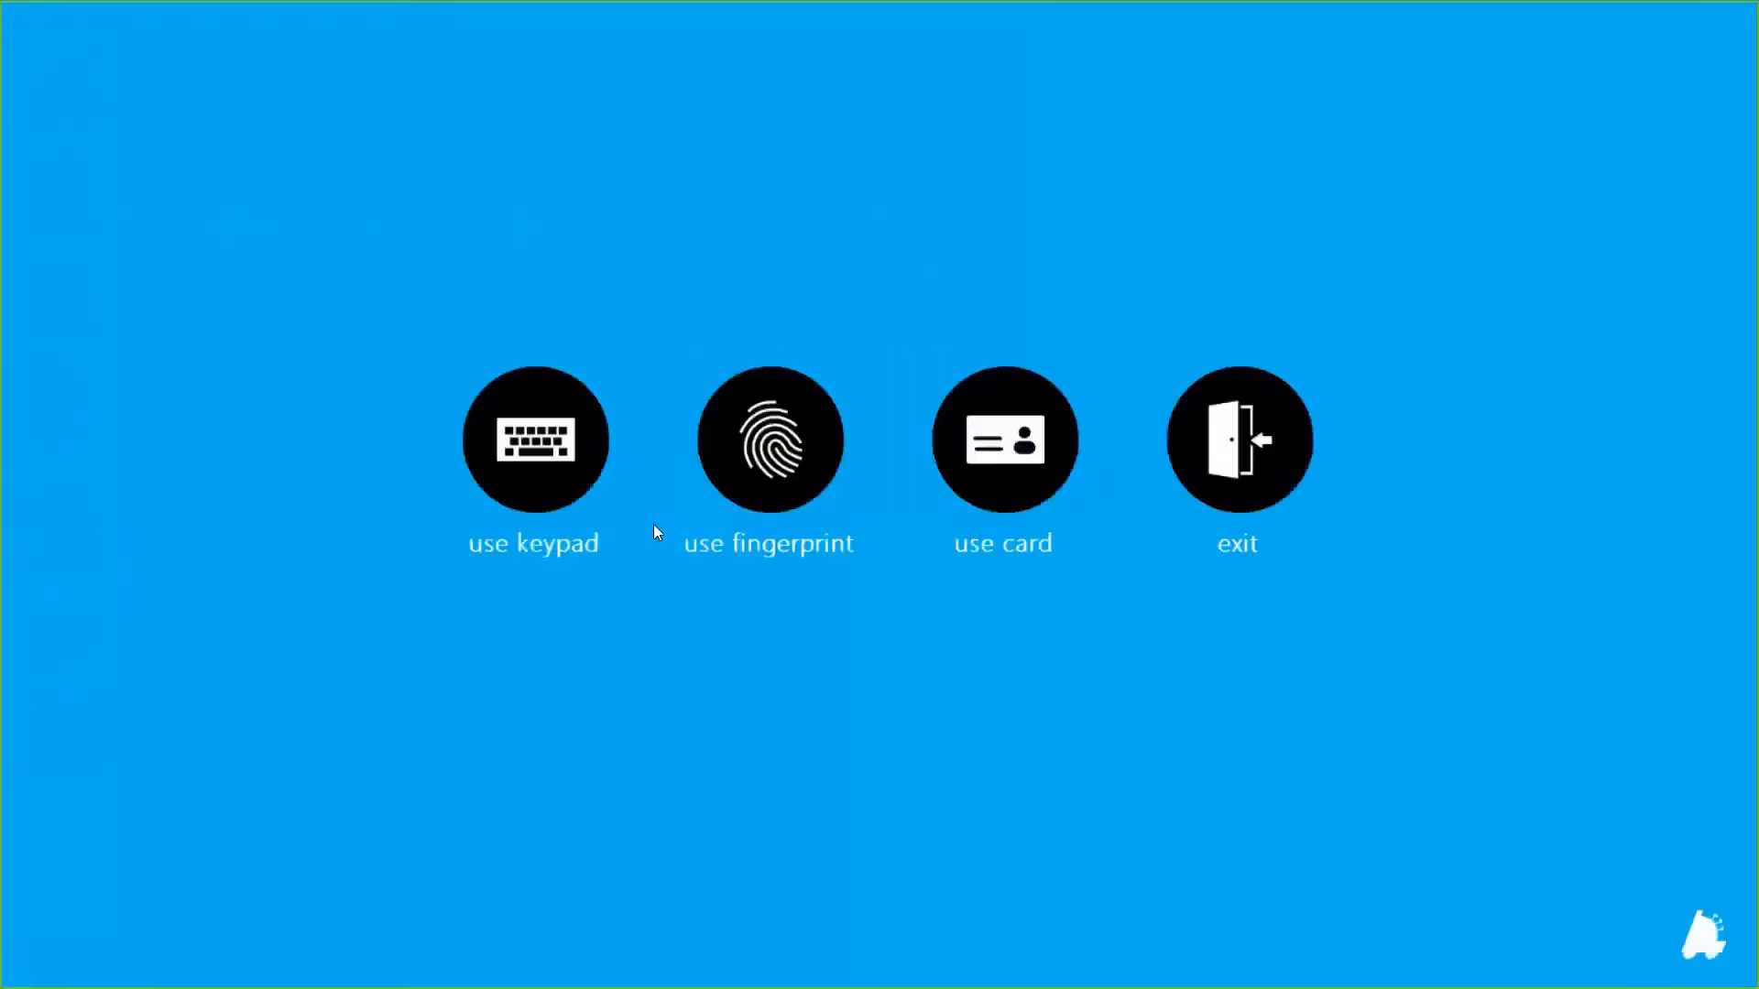
Sign in, start an item return for the customer found by licence number, noting 'damaged product'.
left_click(520, 445)
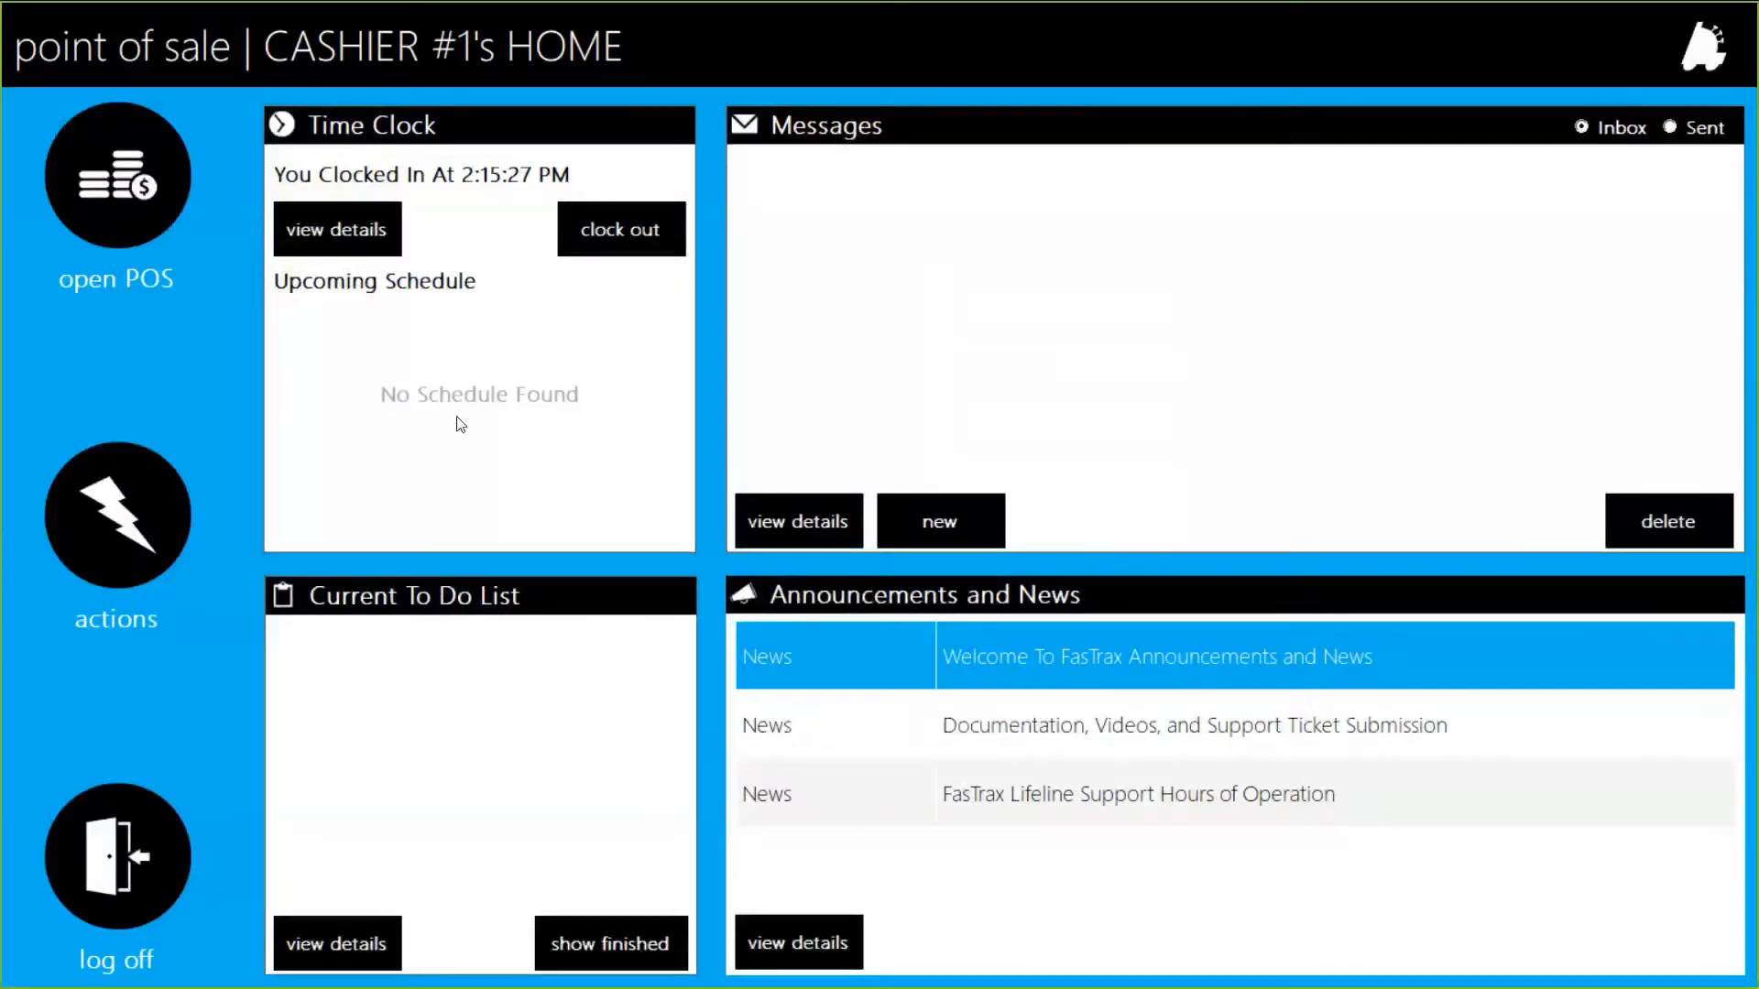
left_click(157, 210)
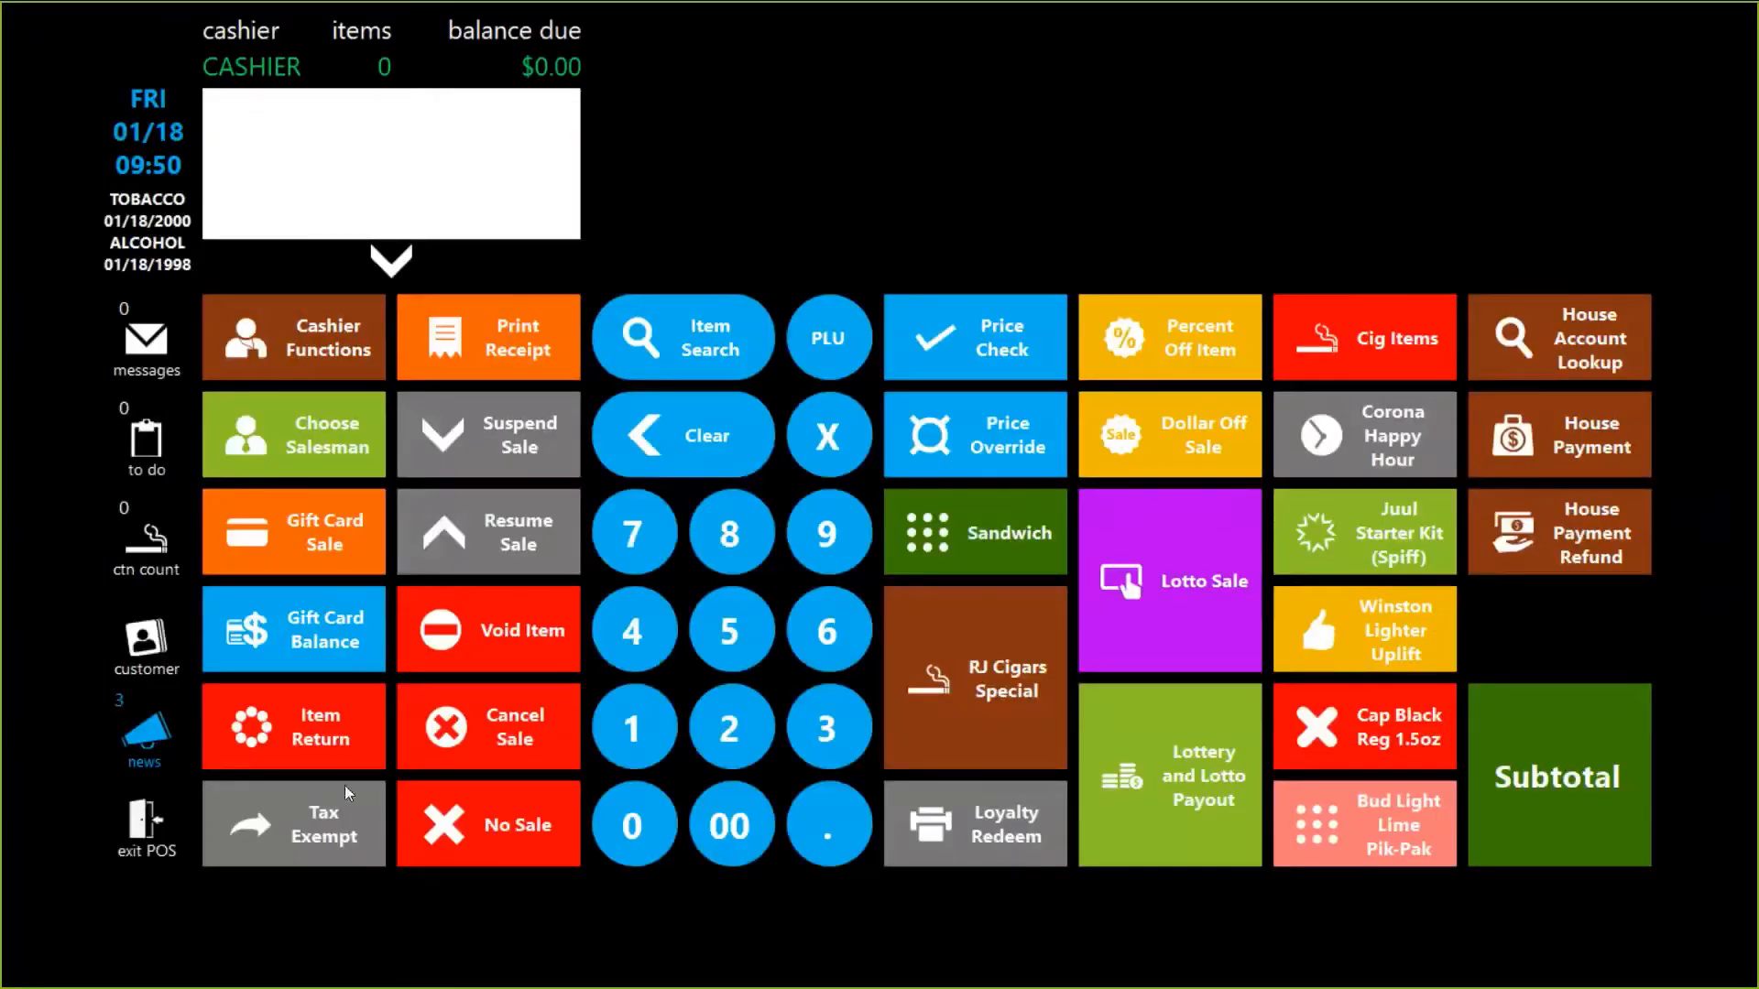
left_click(323, 728)
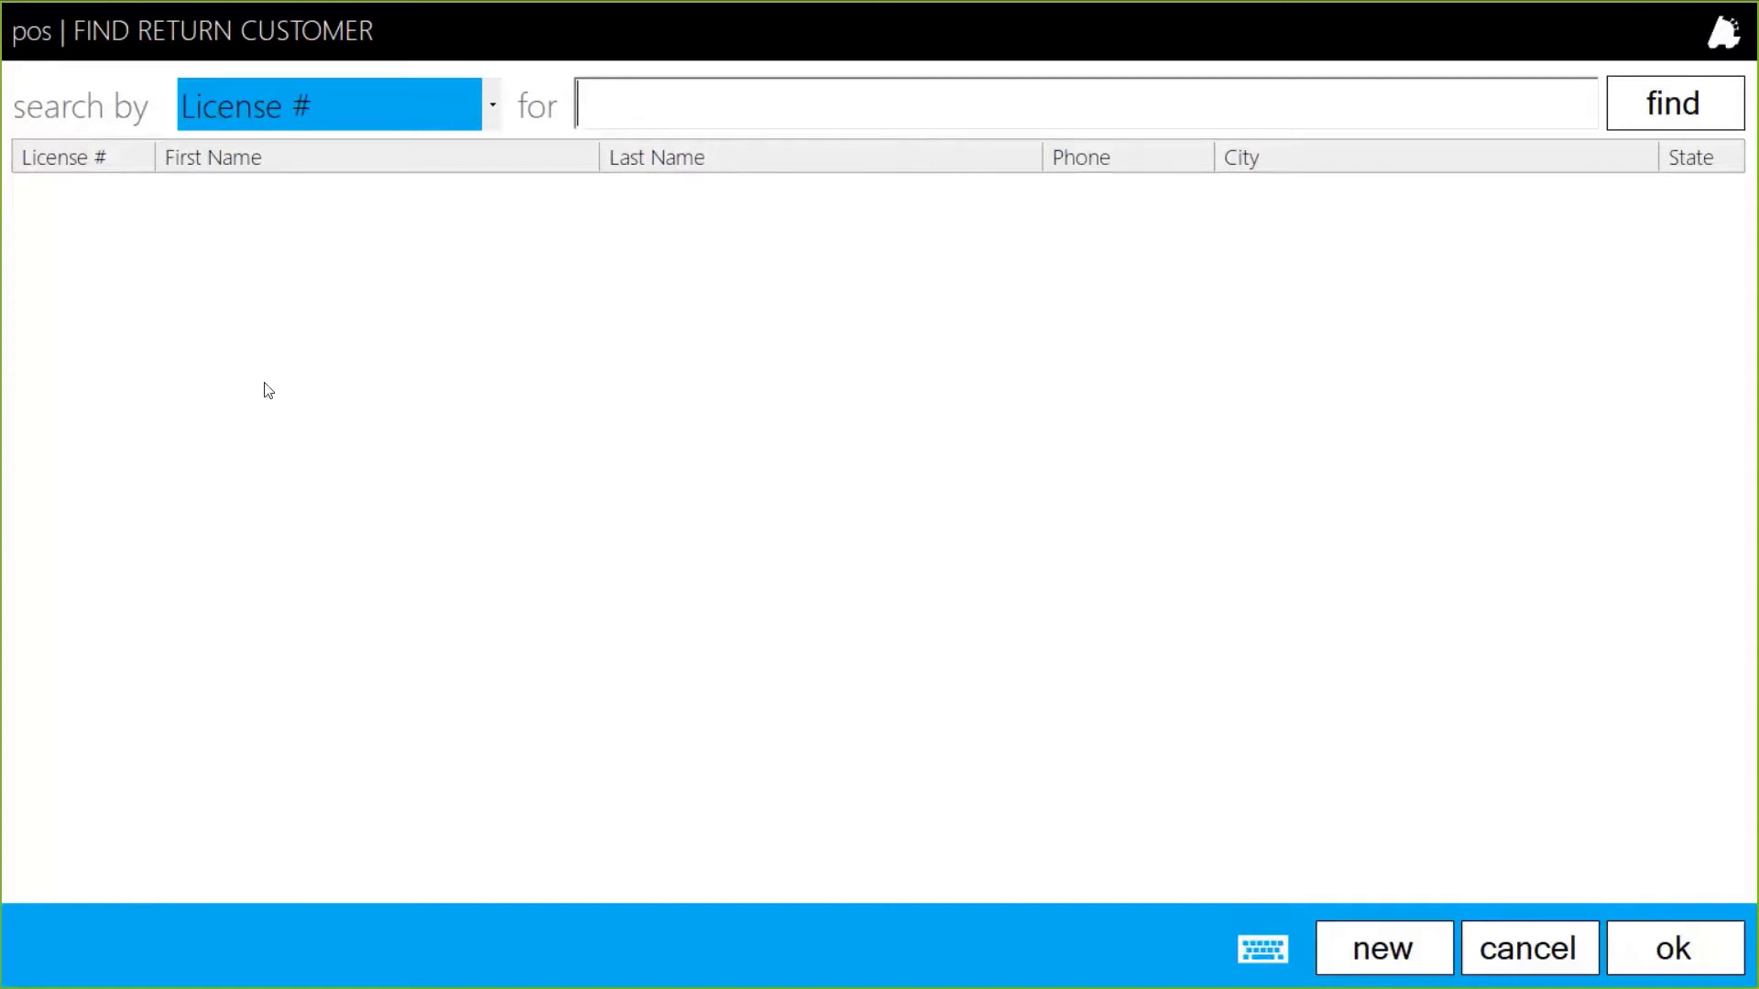
left_click(295, 121)
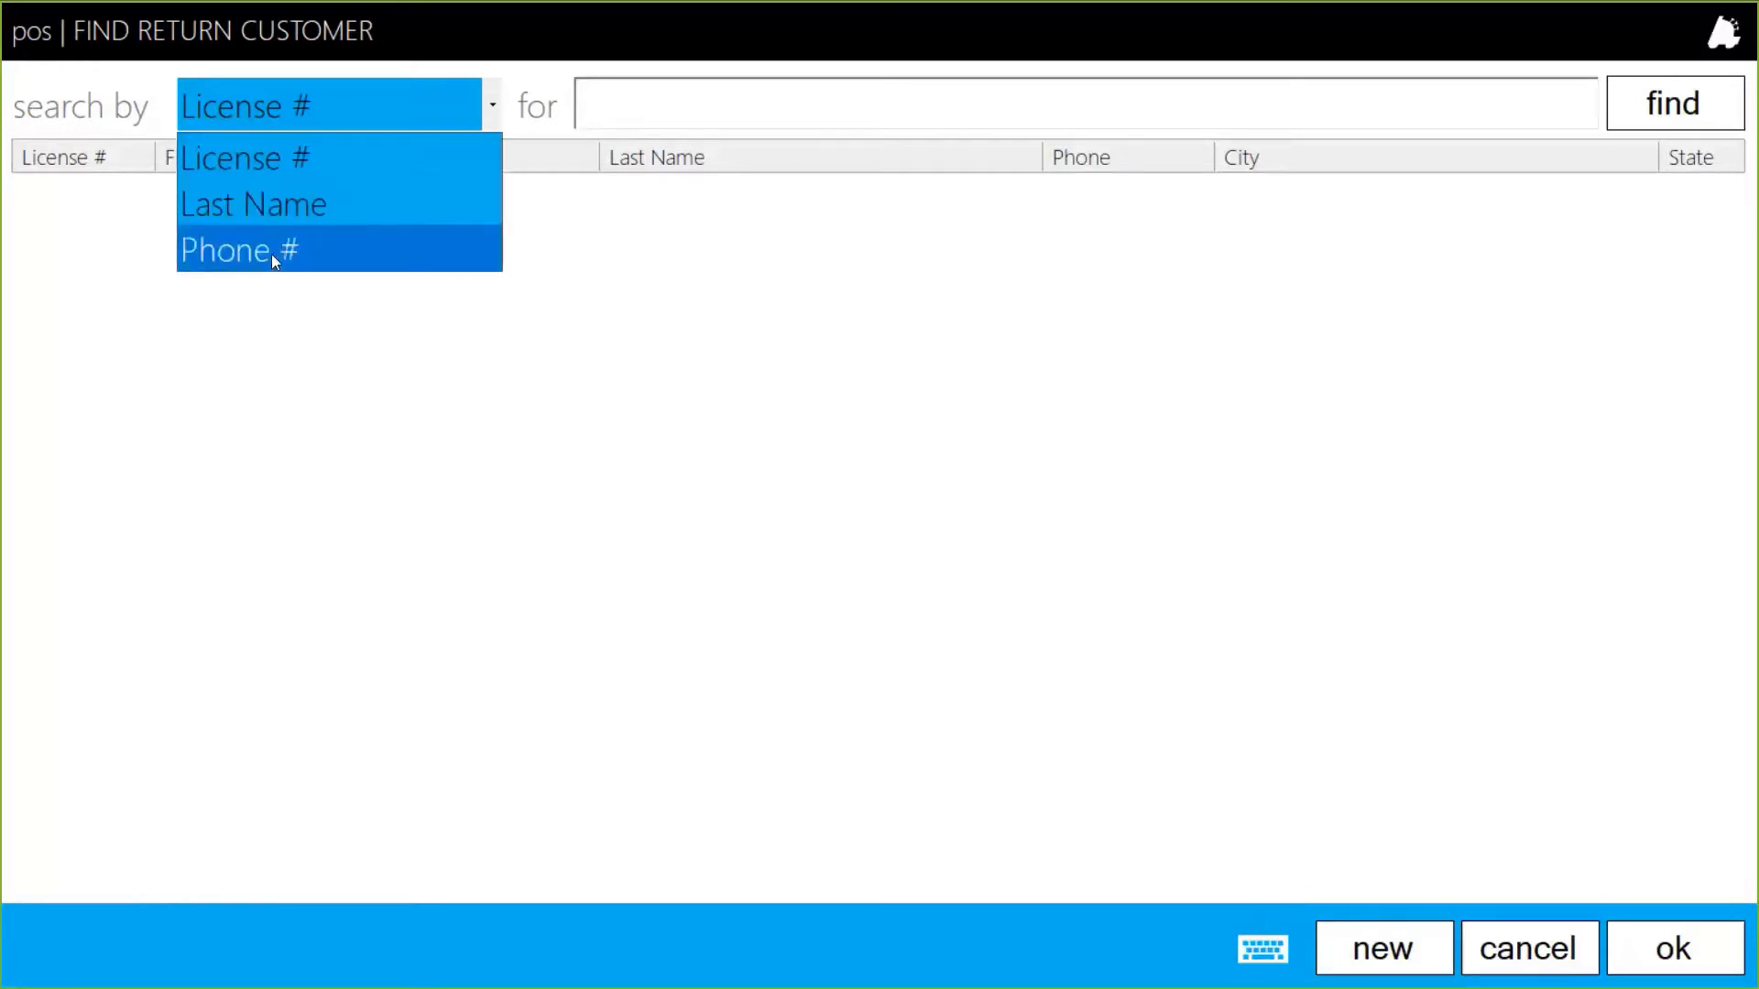
left_click(306, 103)
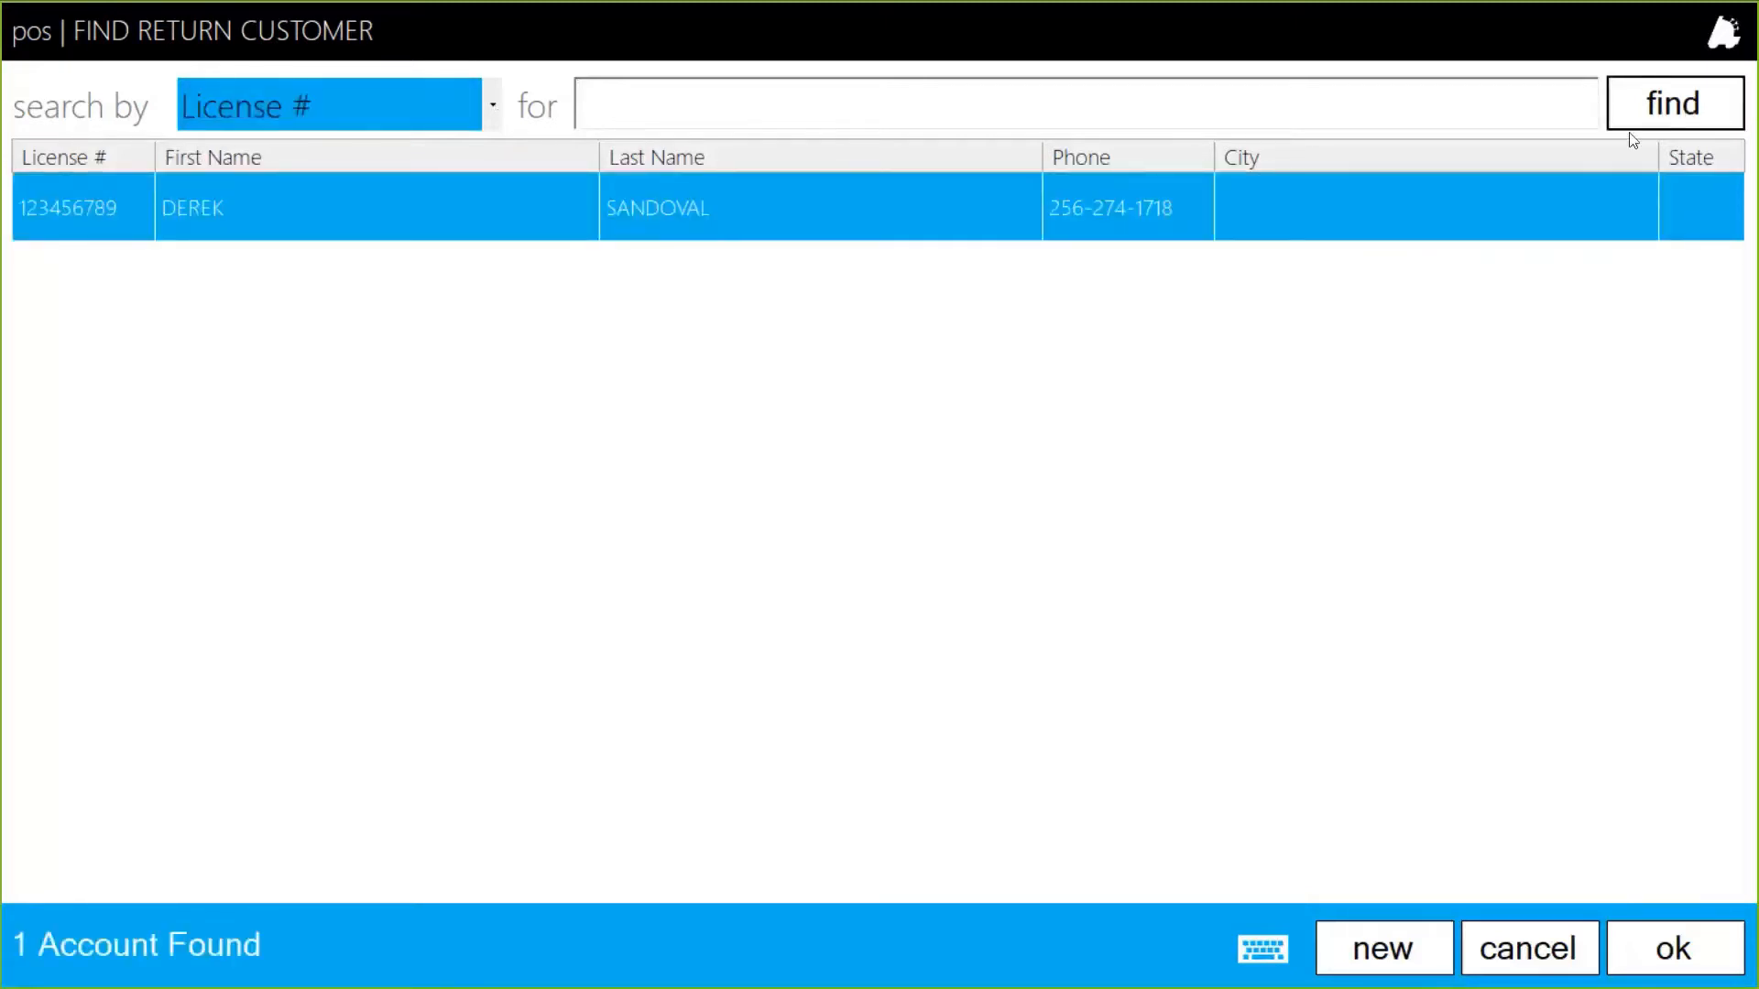
double_click(376, 220)
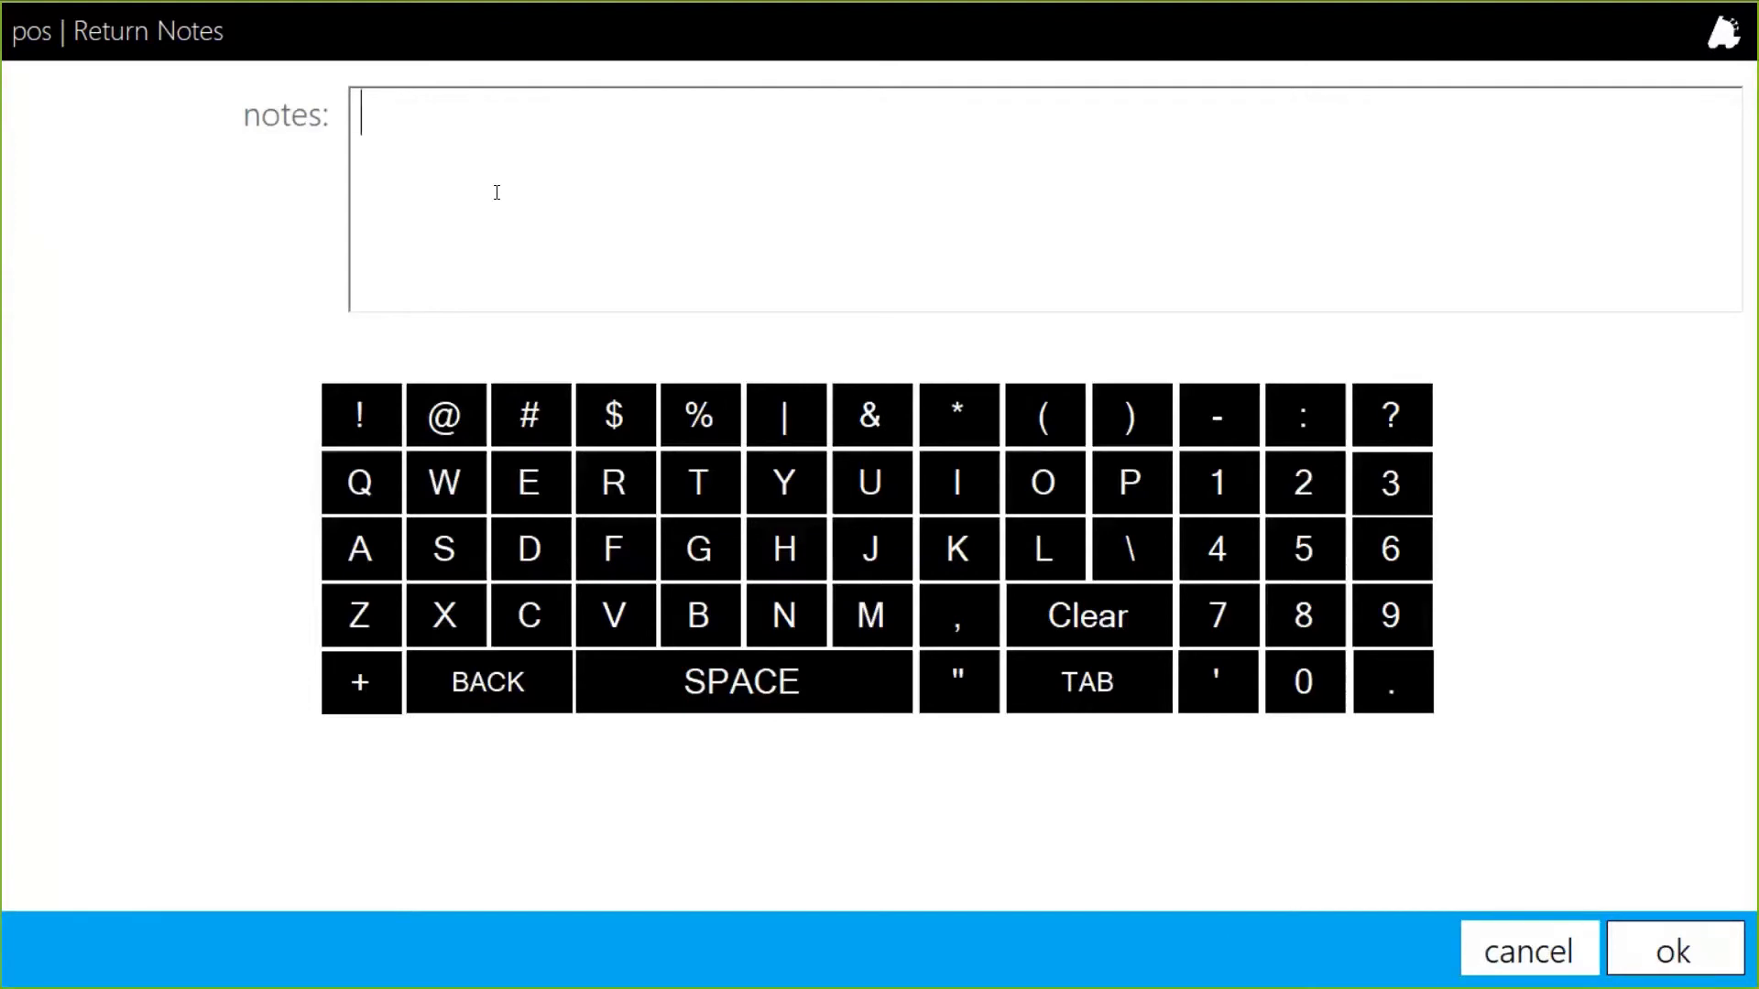
type("damaged ")
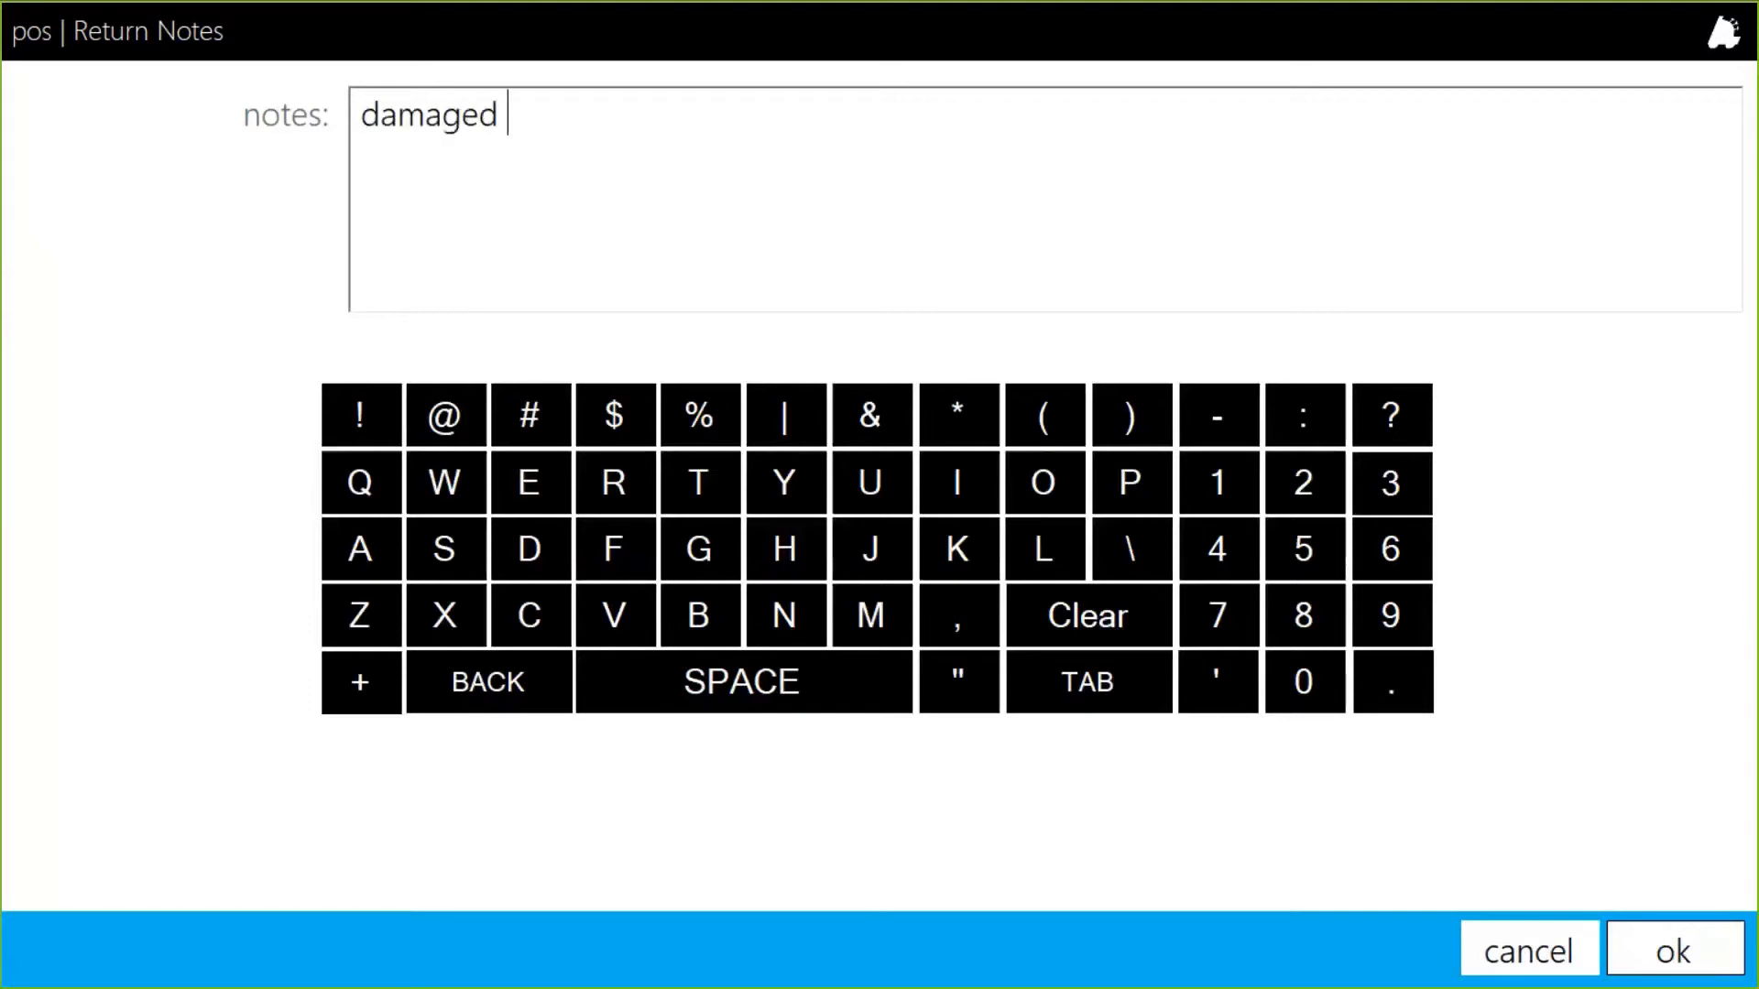
type("product")
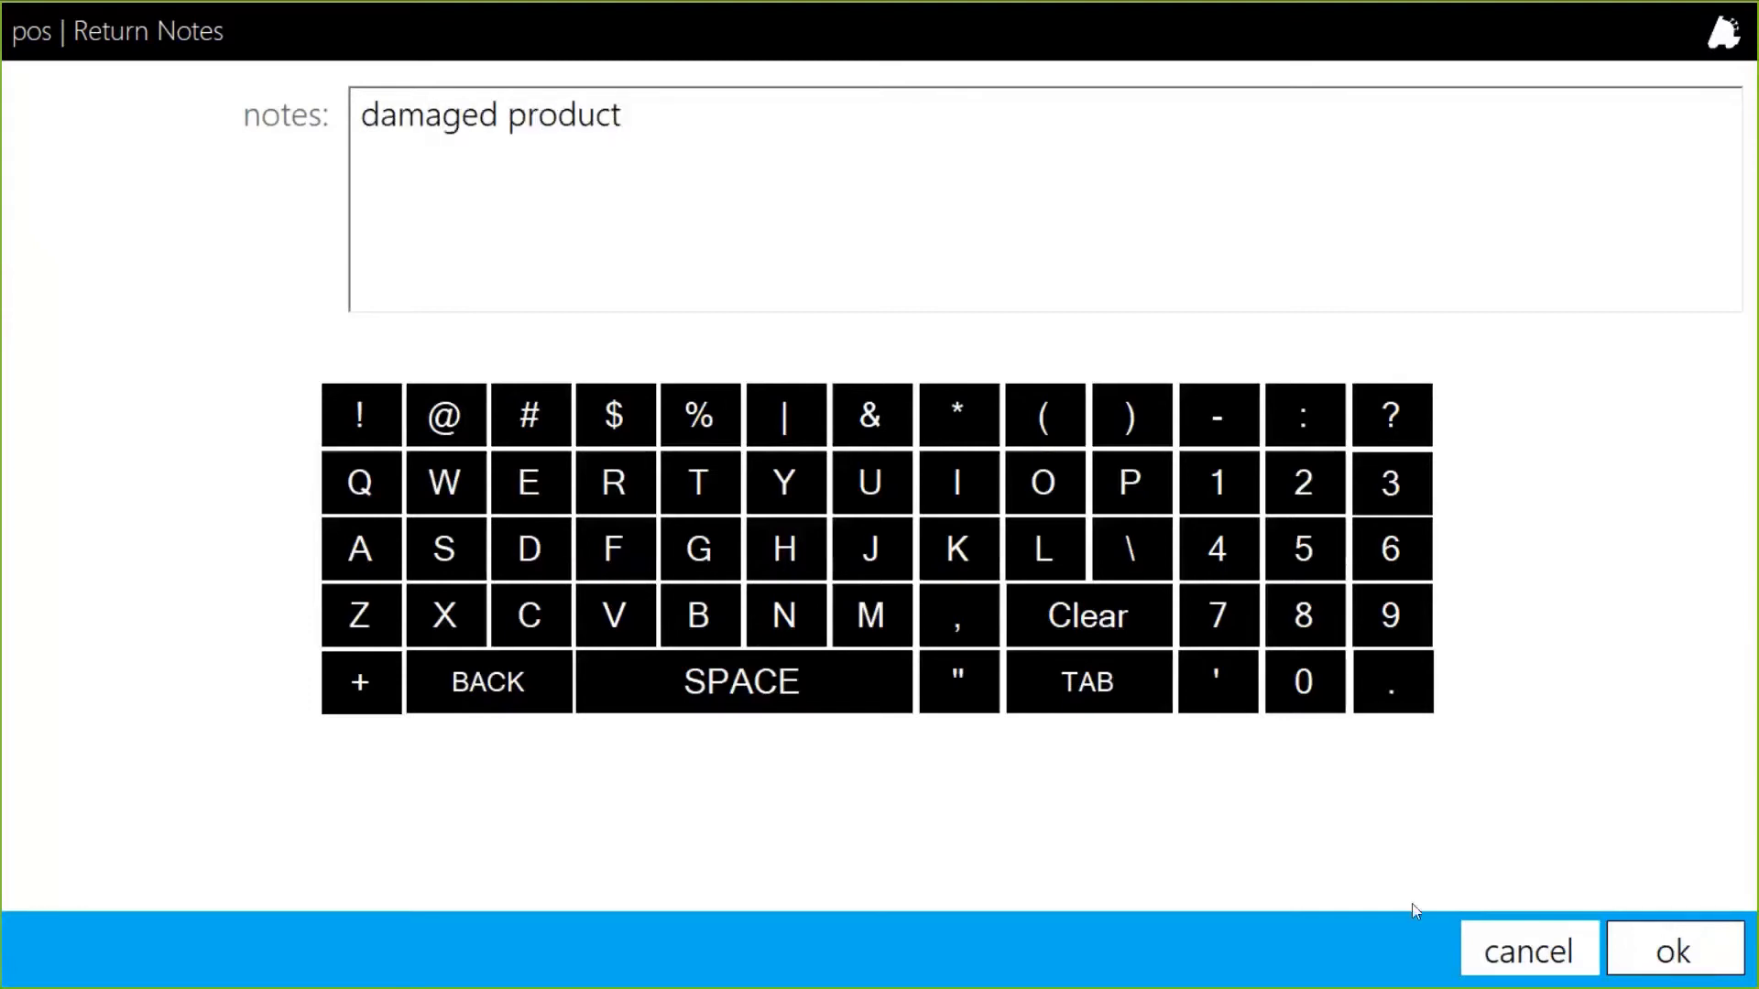
left_click(1696, 954)
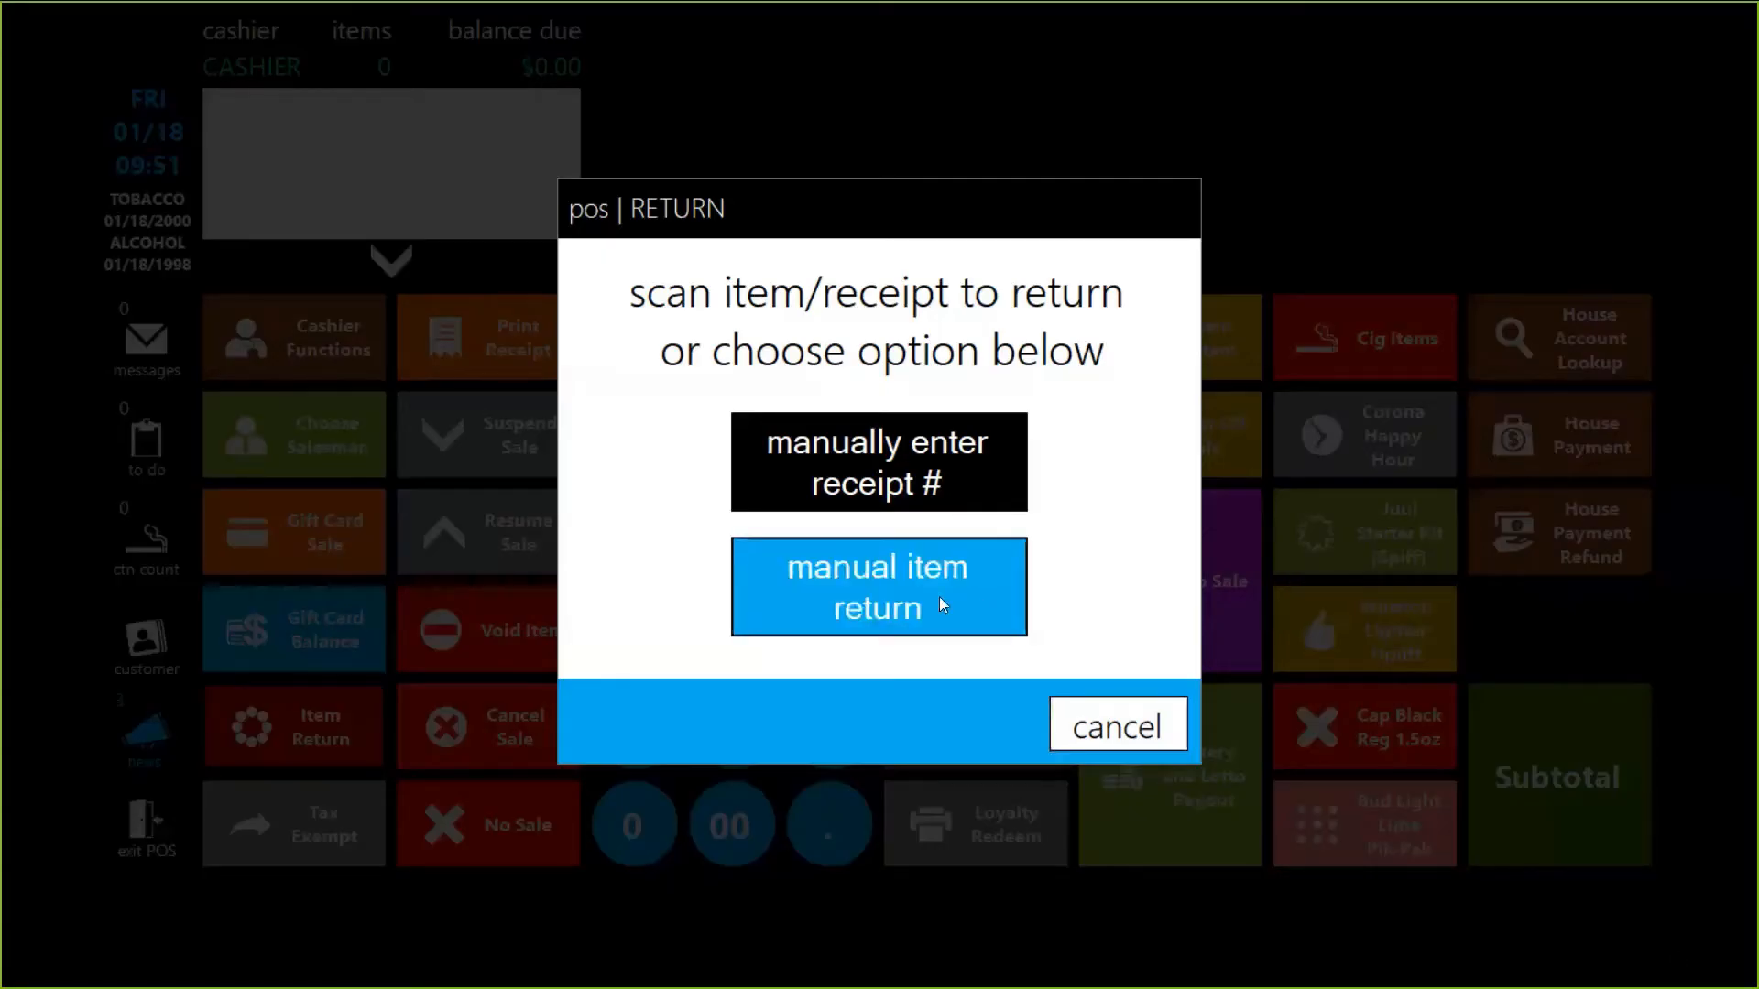
Refund a no-receipt WINSTON FF KS BX PK (item 123123) for $11.03 cash, then switch to Director.
left_click(938, 597)
type("123123")
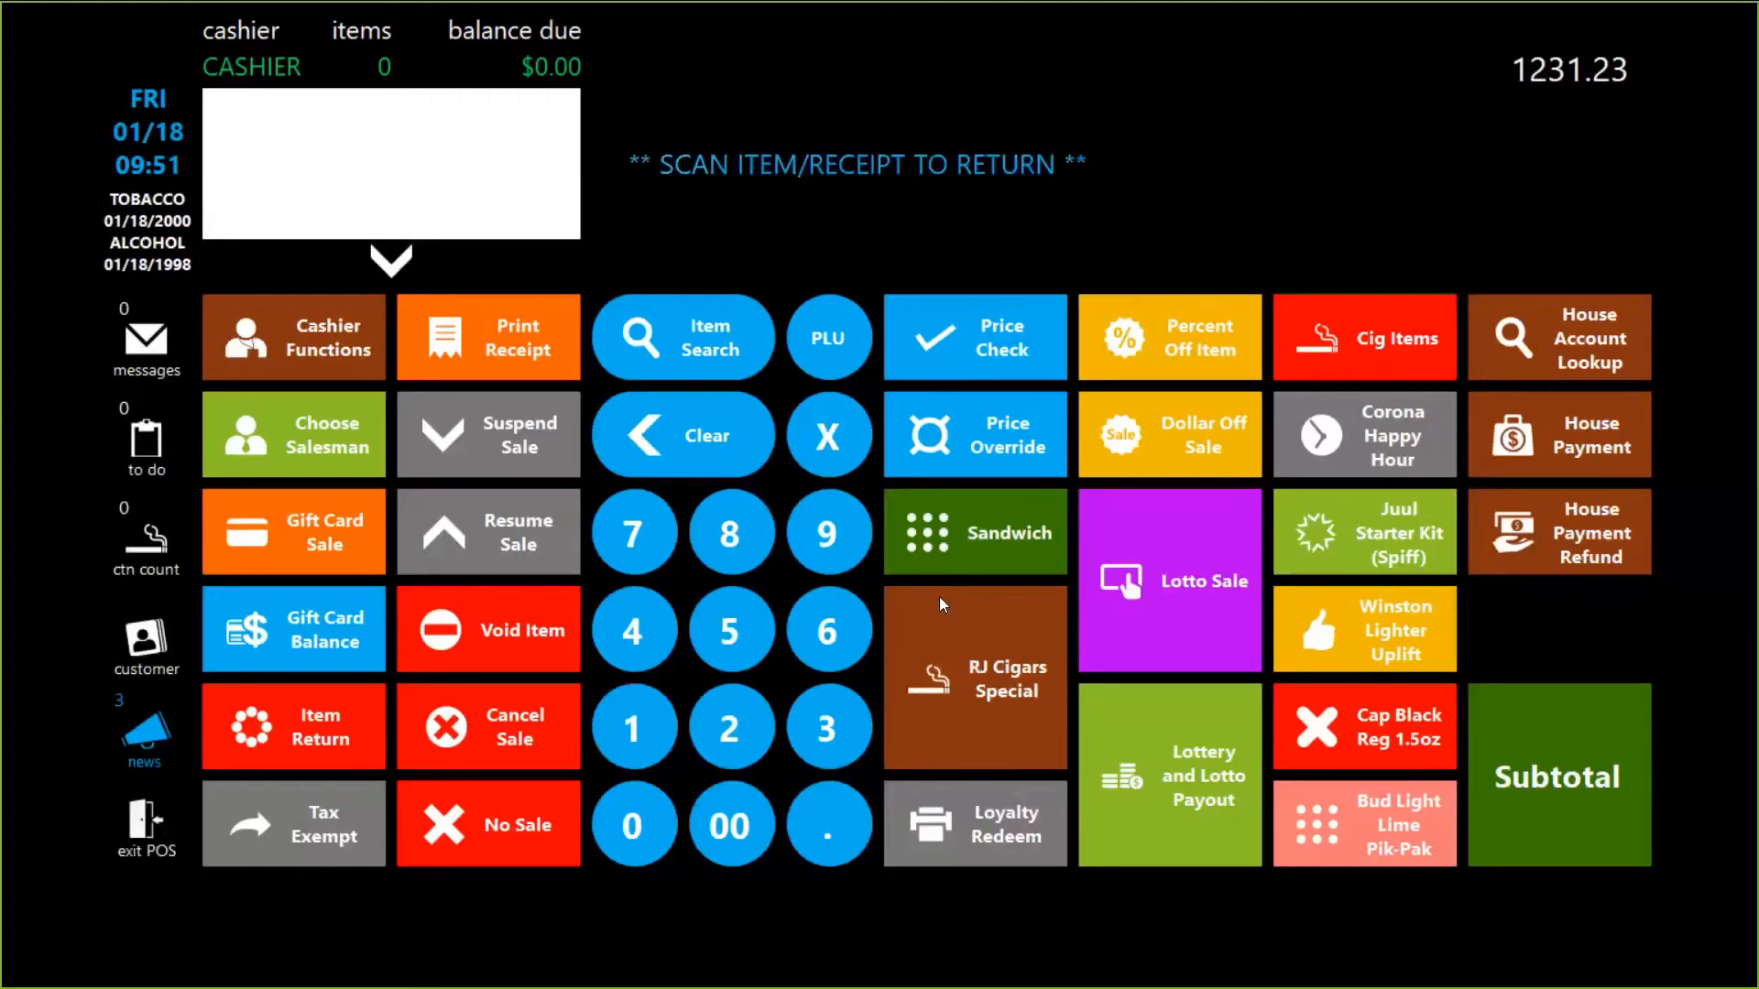
key("Return")
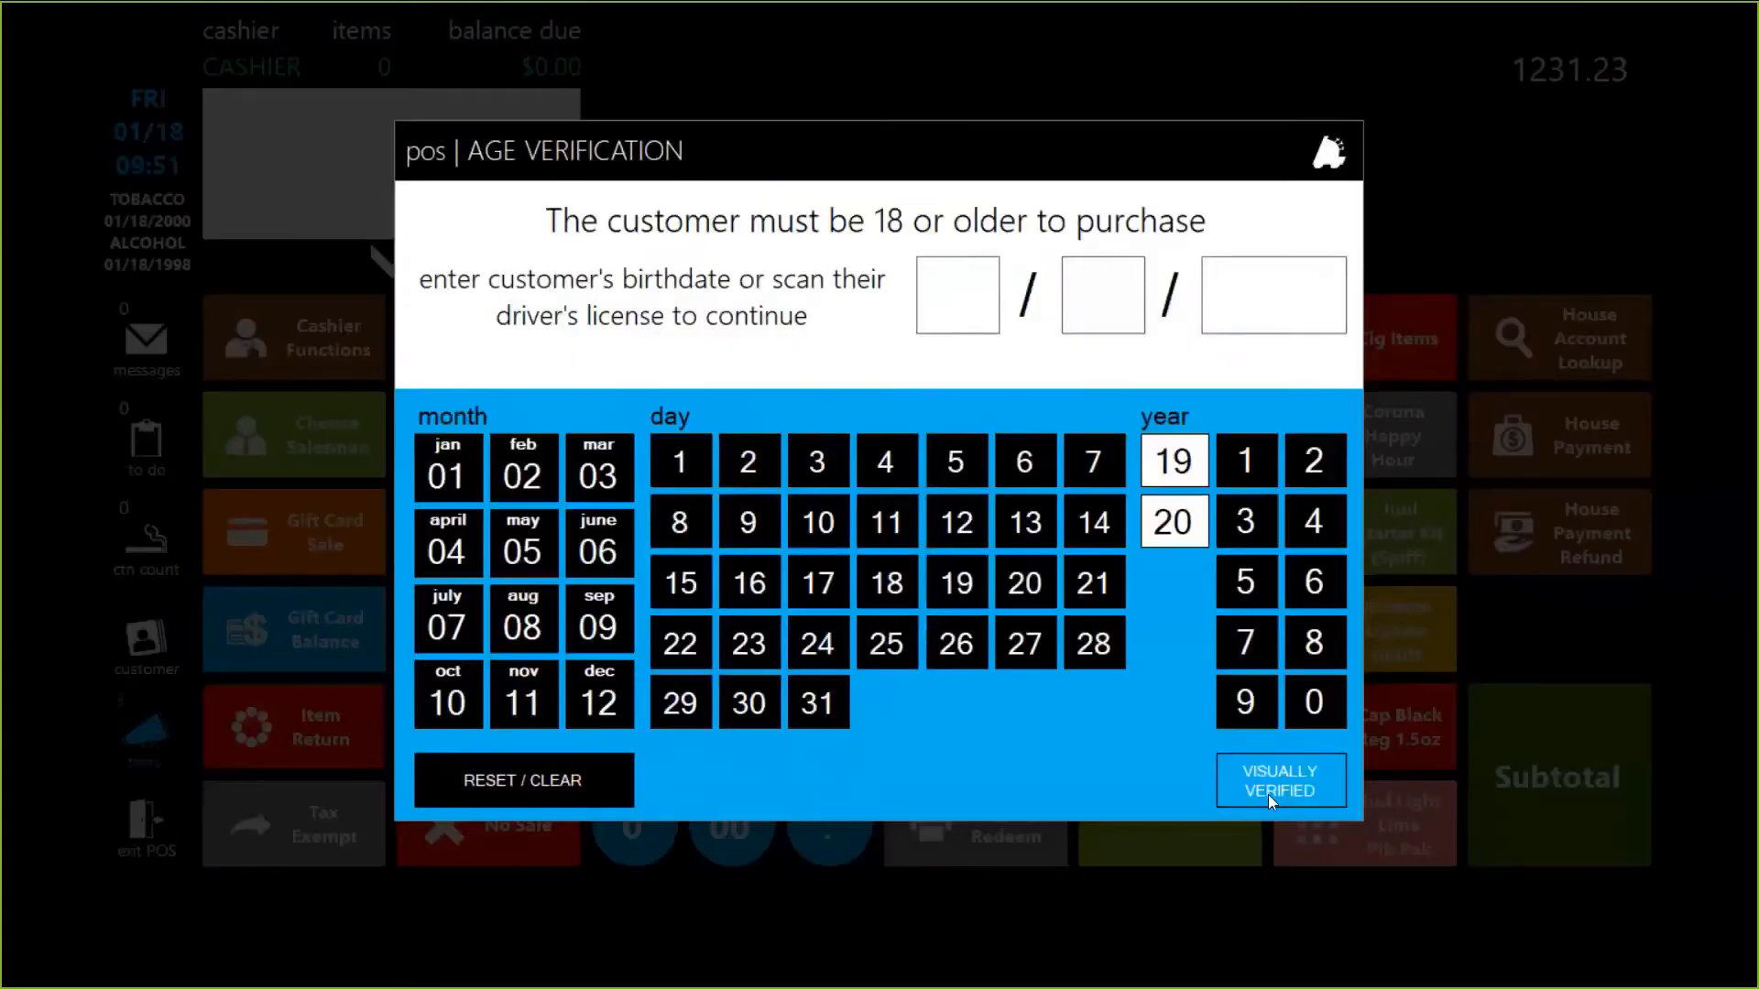
left_click(1268, 794)
left_click(1566, 783)
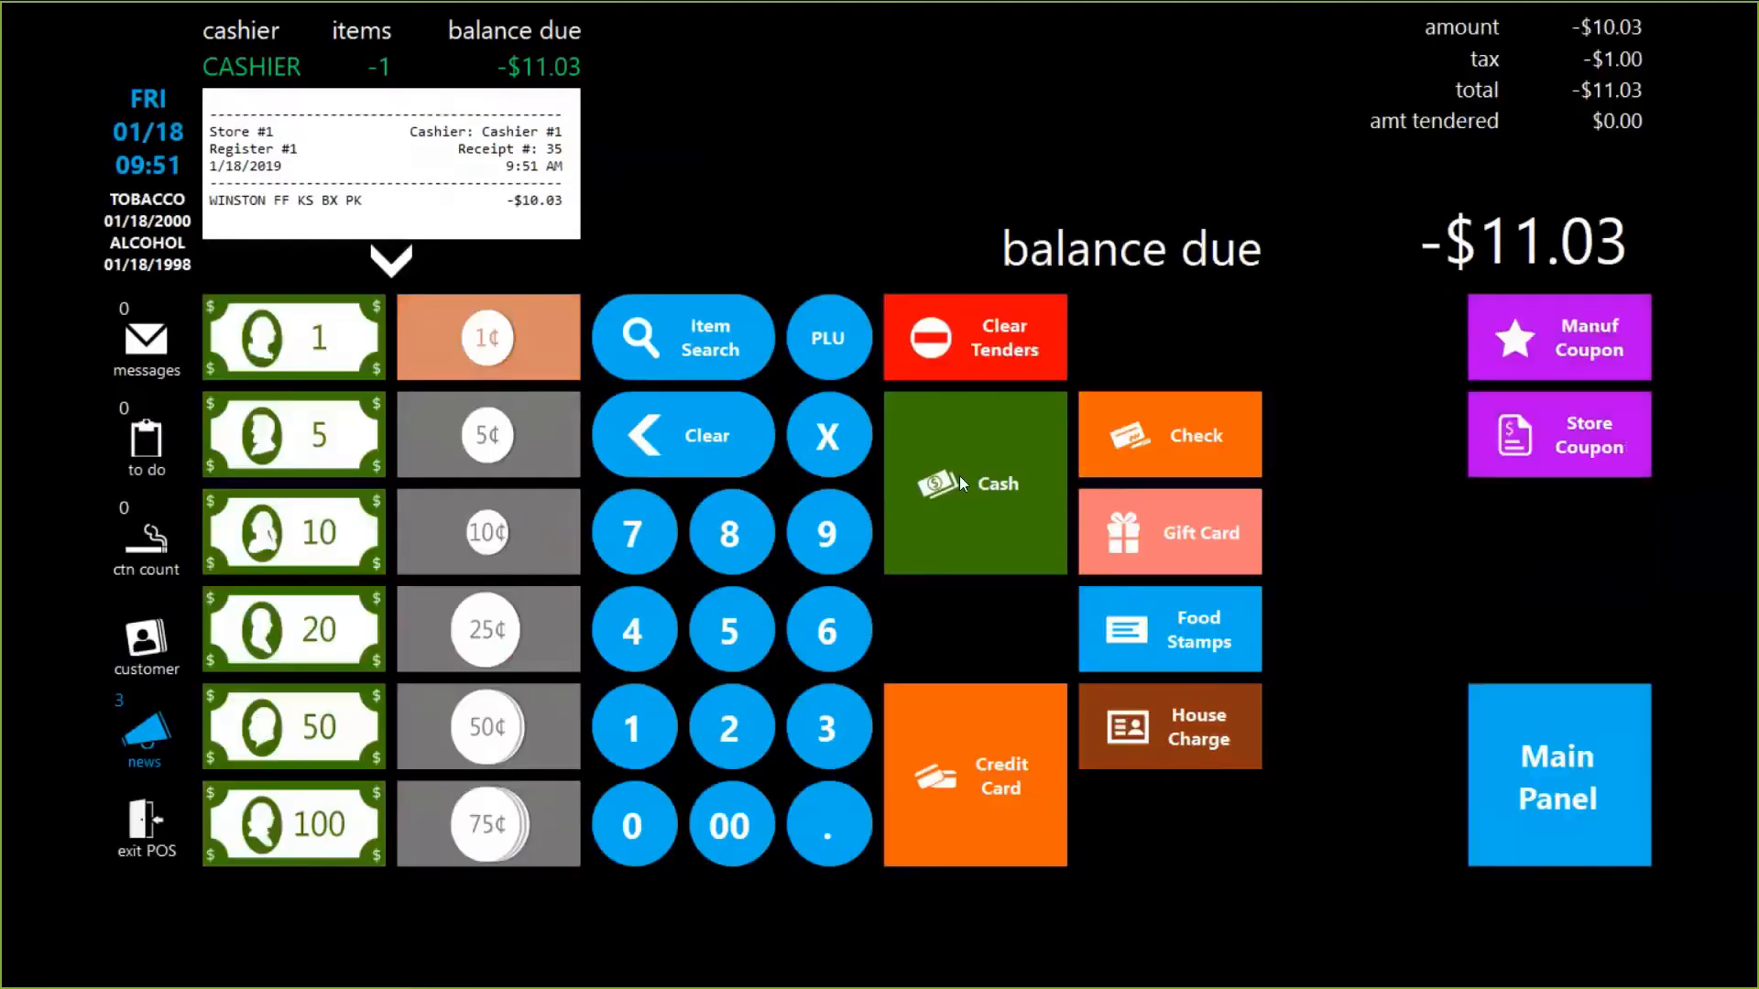
left_click(959, 475)
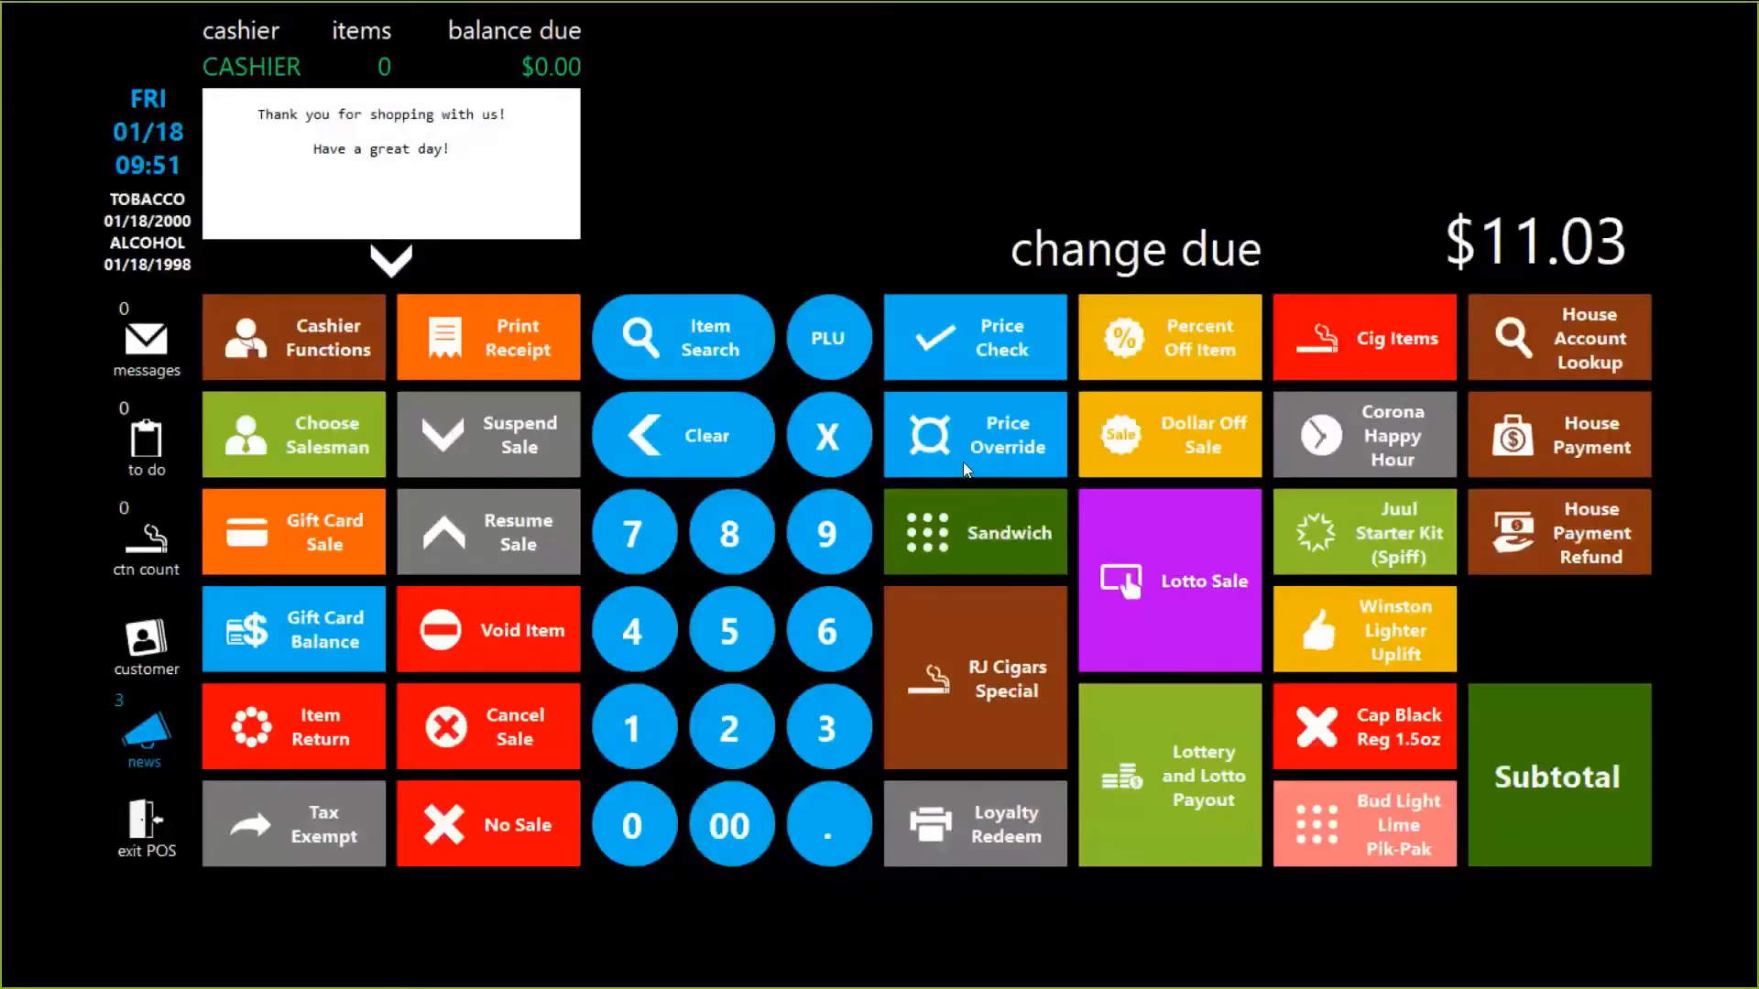
key("alt+Tab")
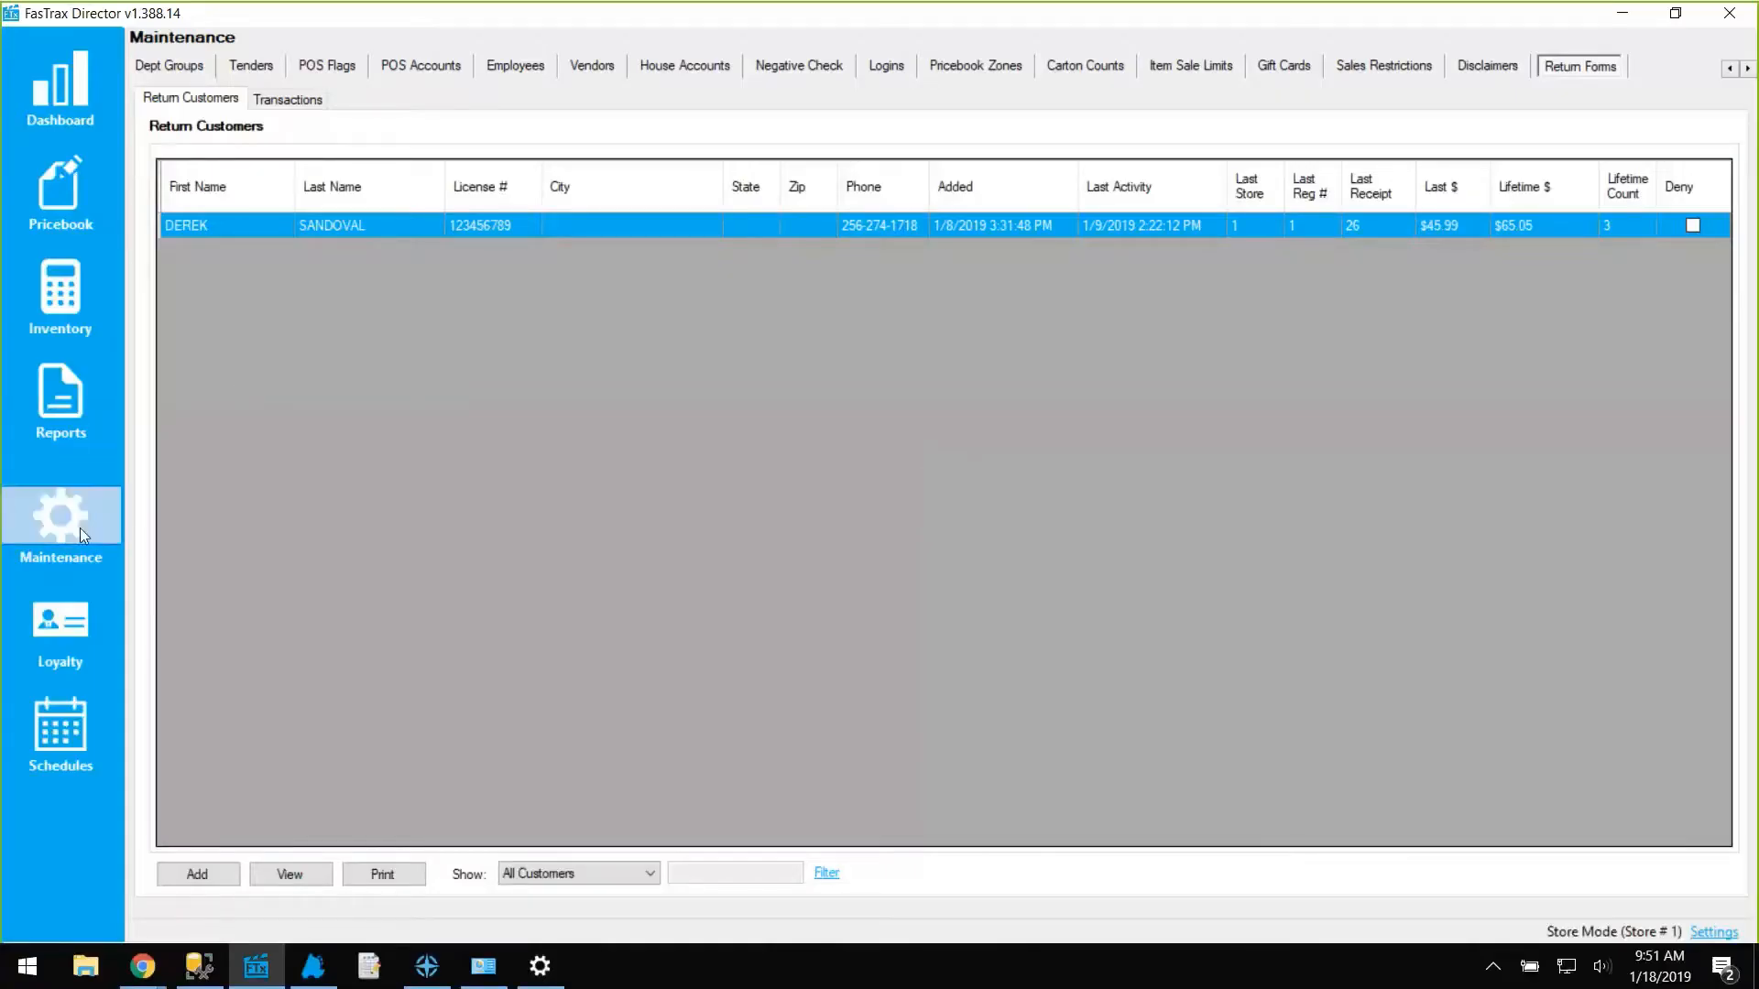
Review the customer's details in Return Forms: receipt 35 for $10.03, four returns totalling $75.08.
left_click(79, 528)
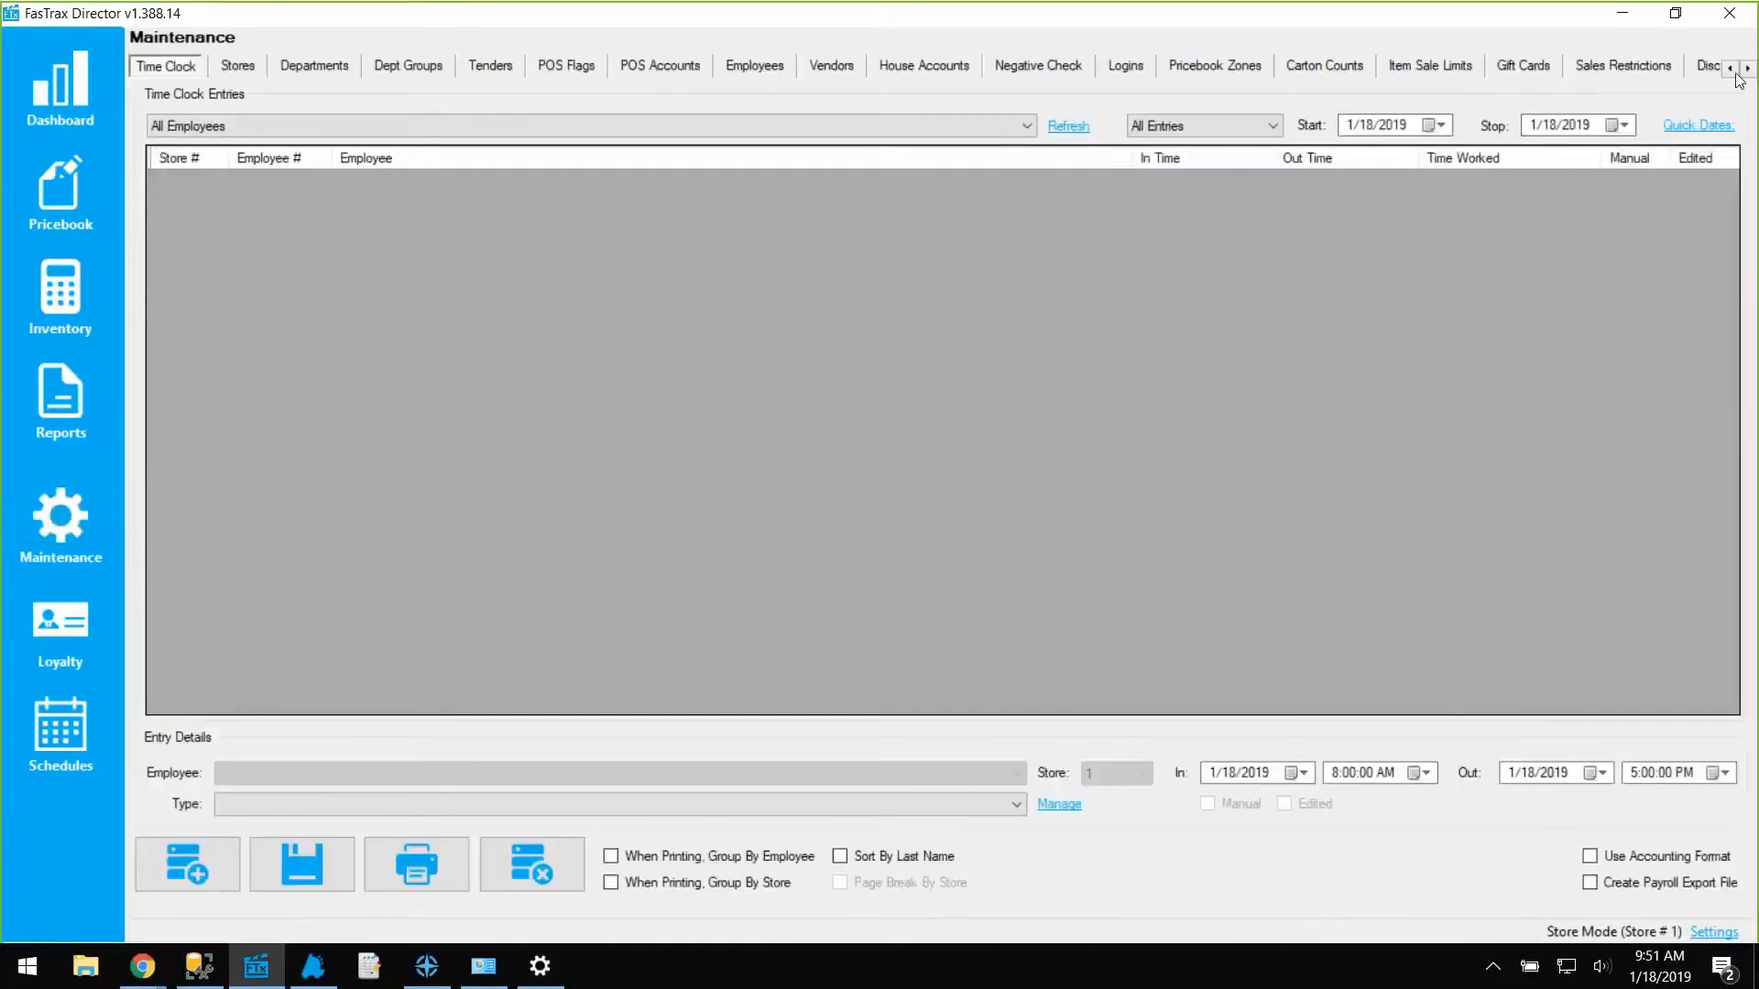
left_click(1747, 70)
left_click(1748, 70)
left_click(1748, 70)
left_click(1609, 70)
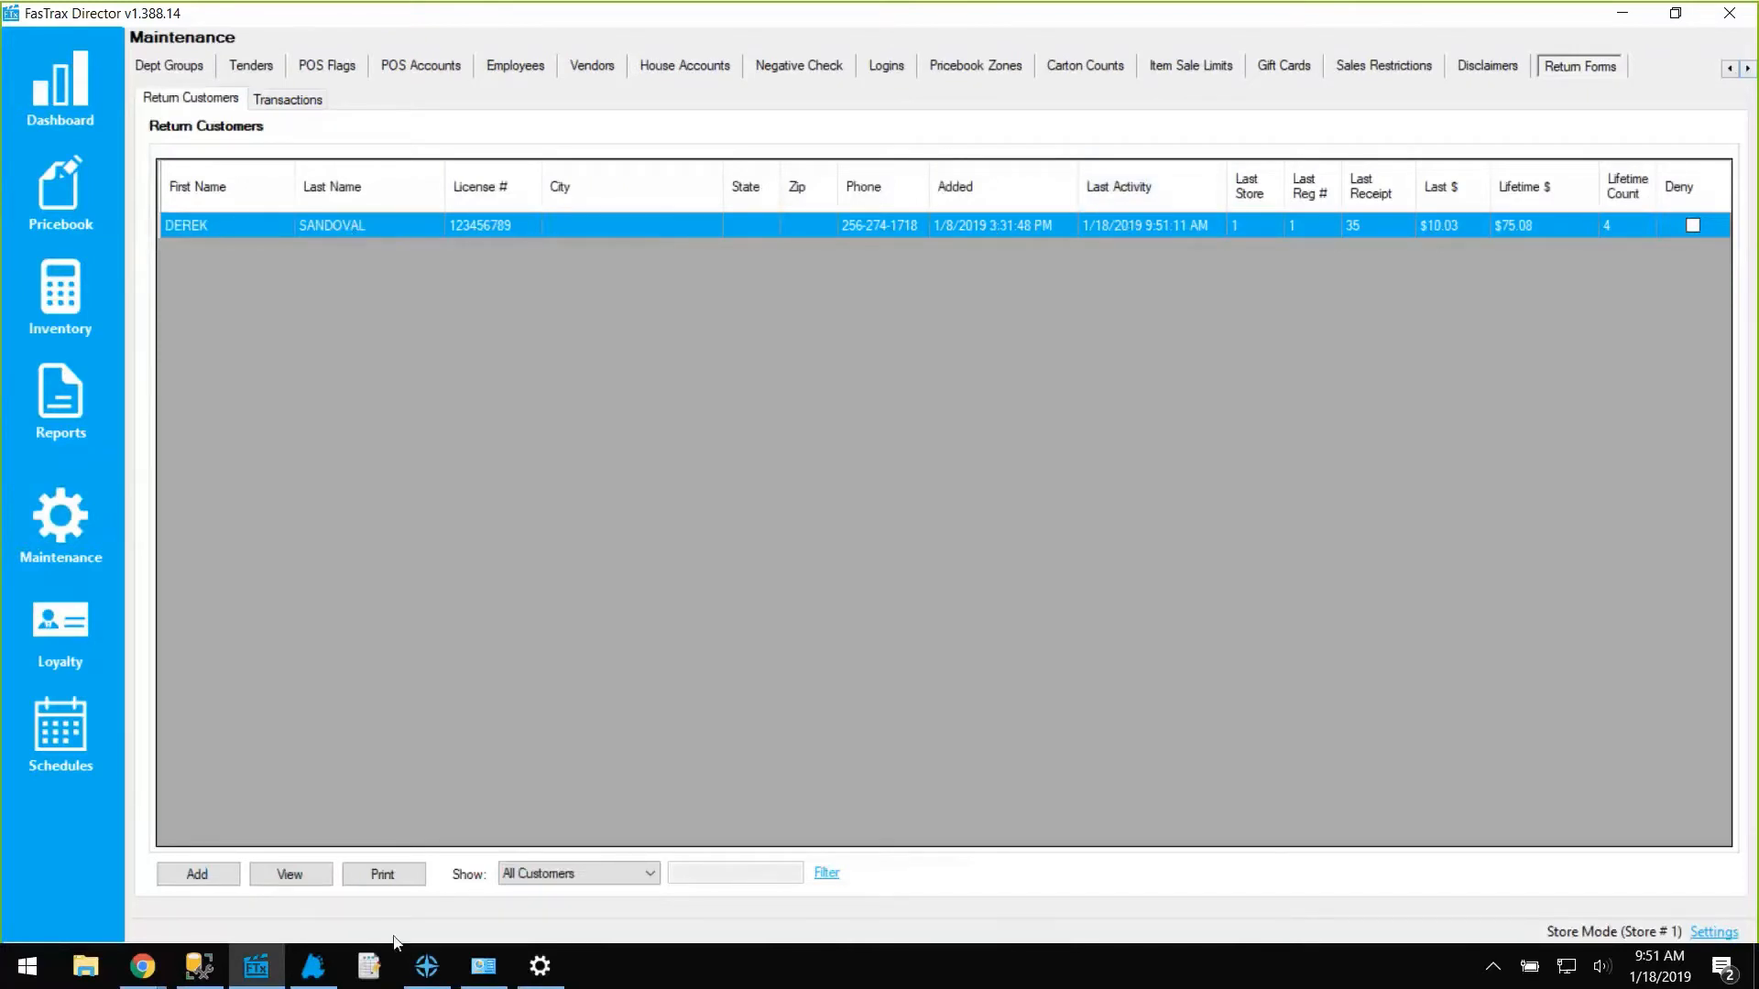
left_click(288, 877)
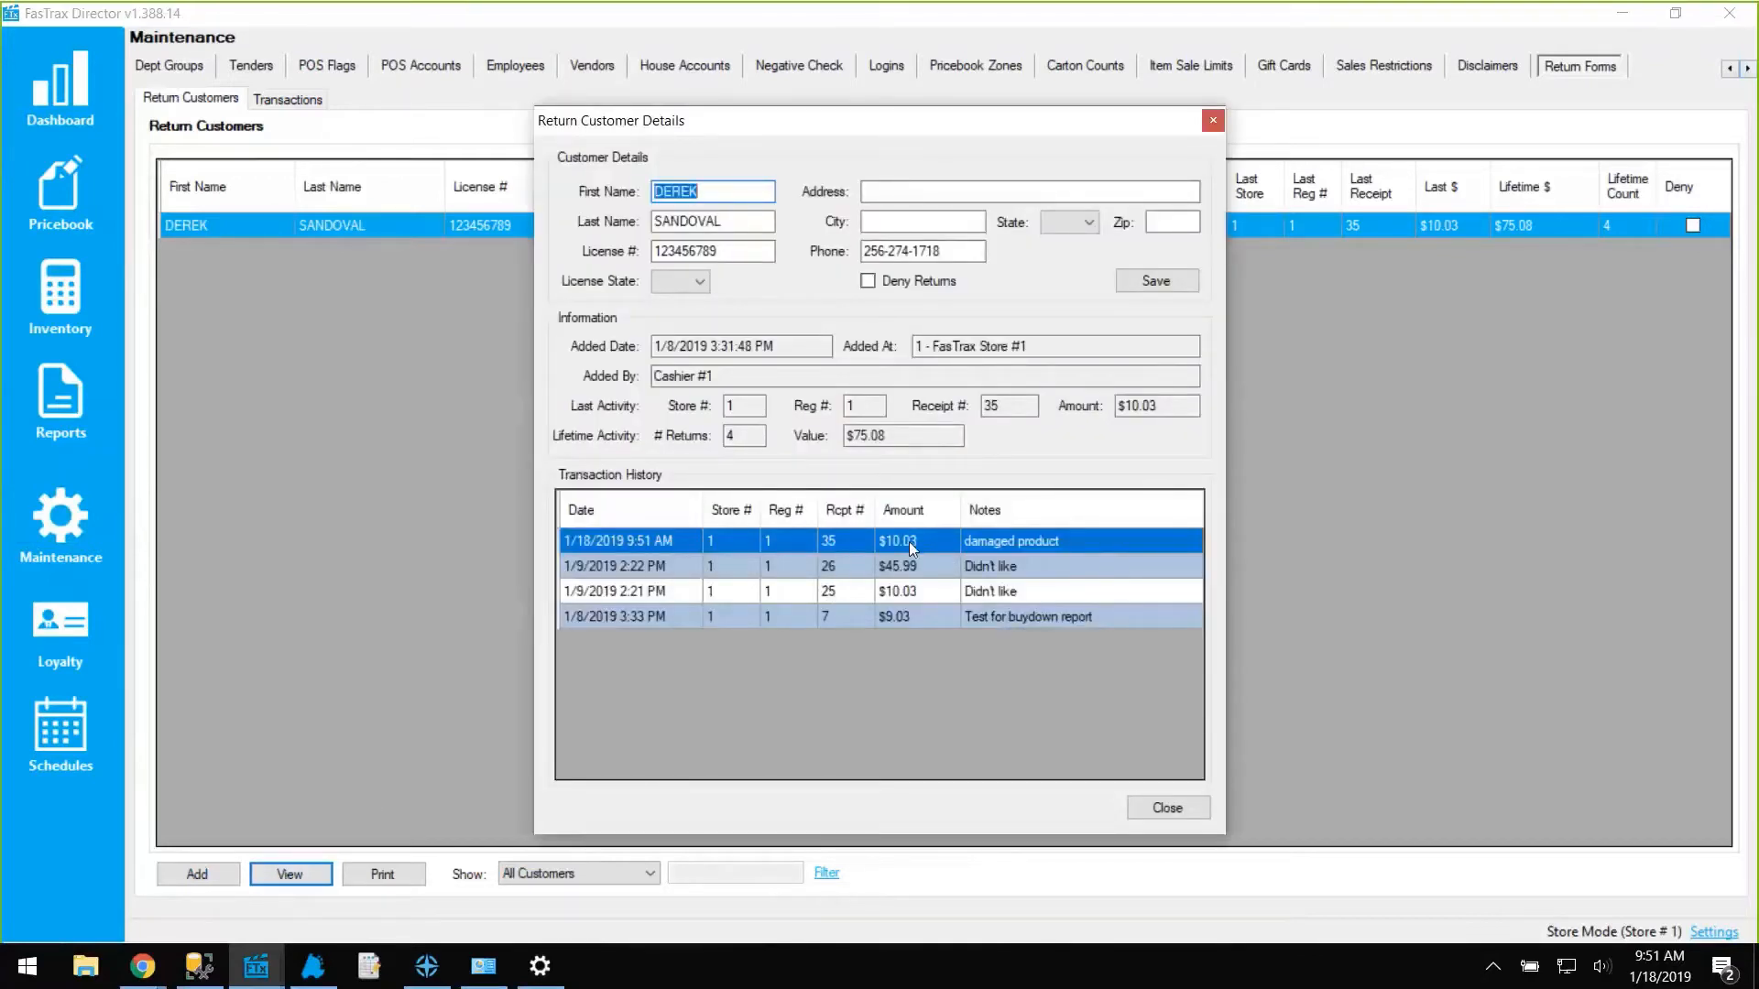
left_click(1212, 120)
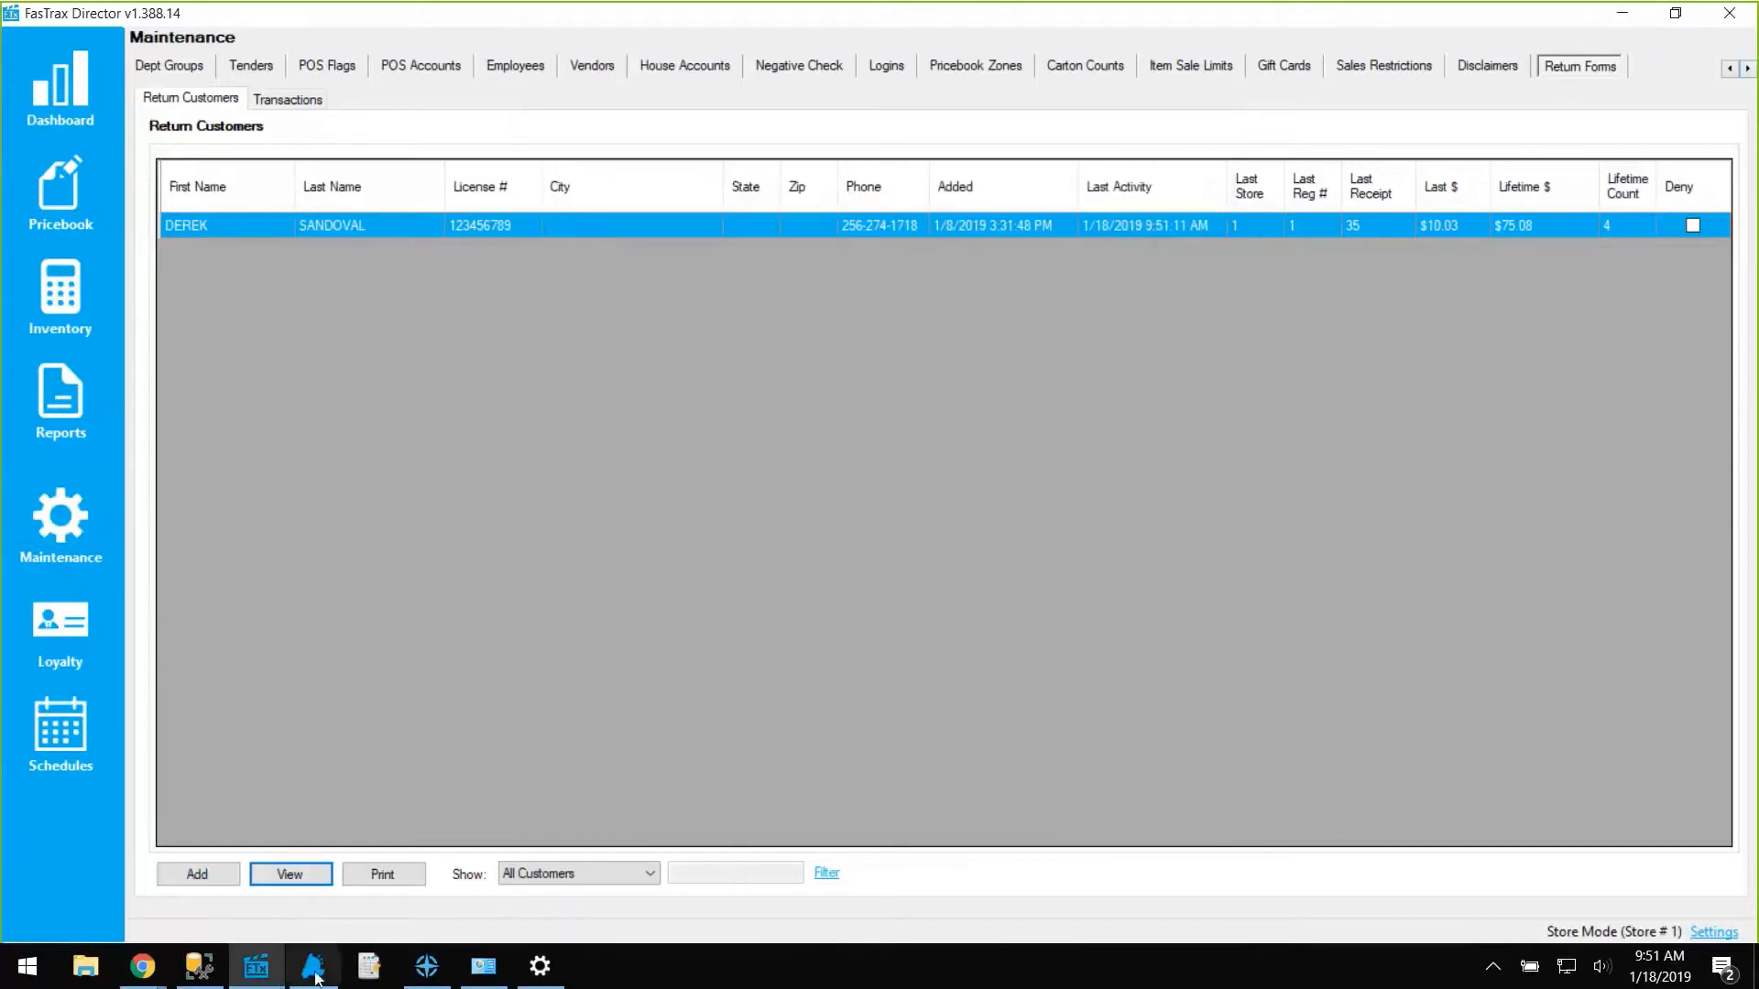
left_click(314, 976)
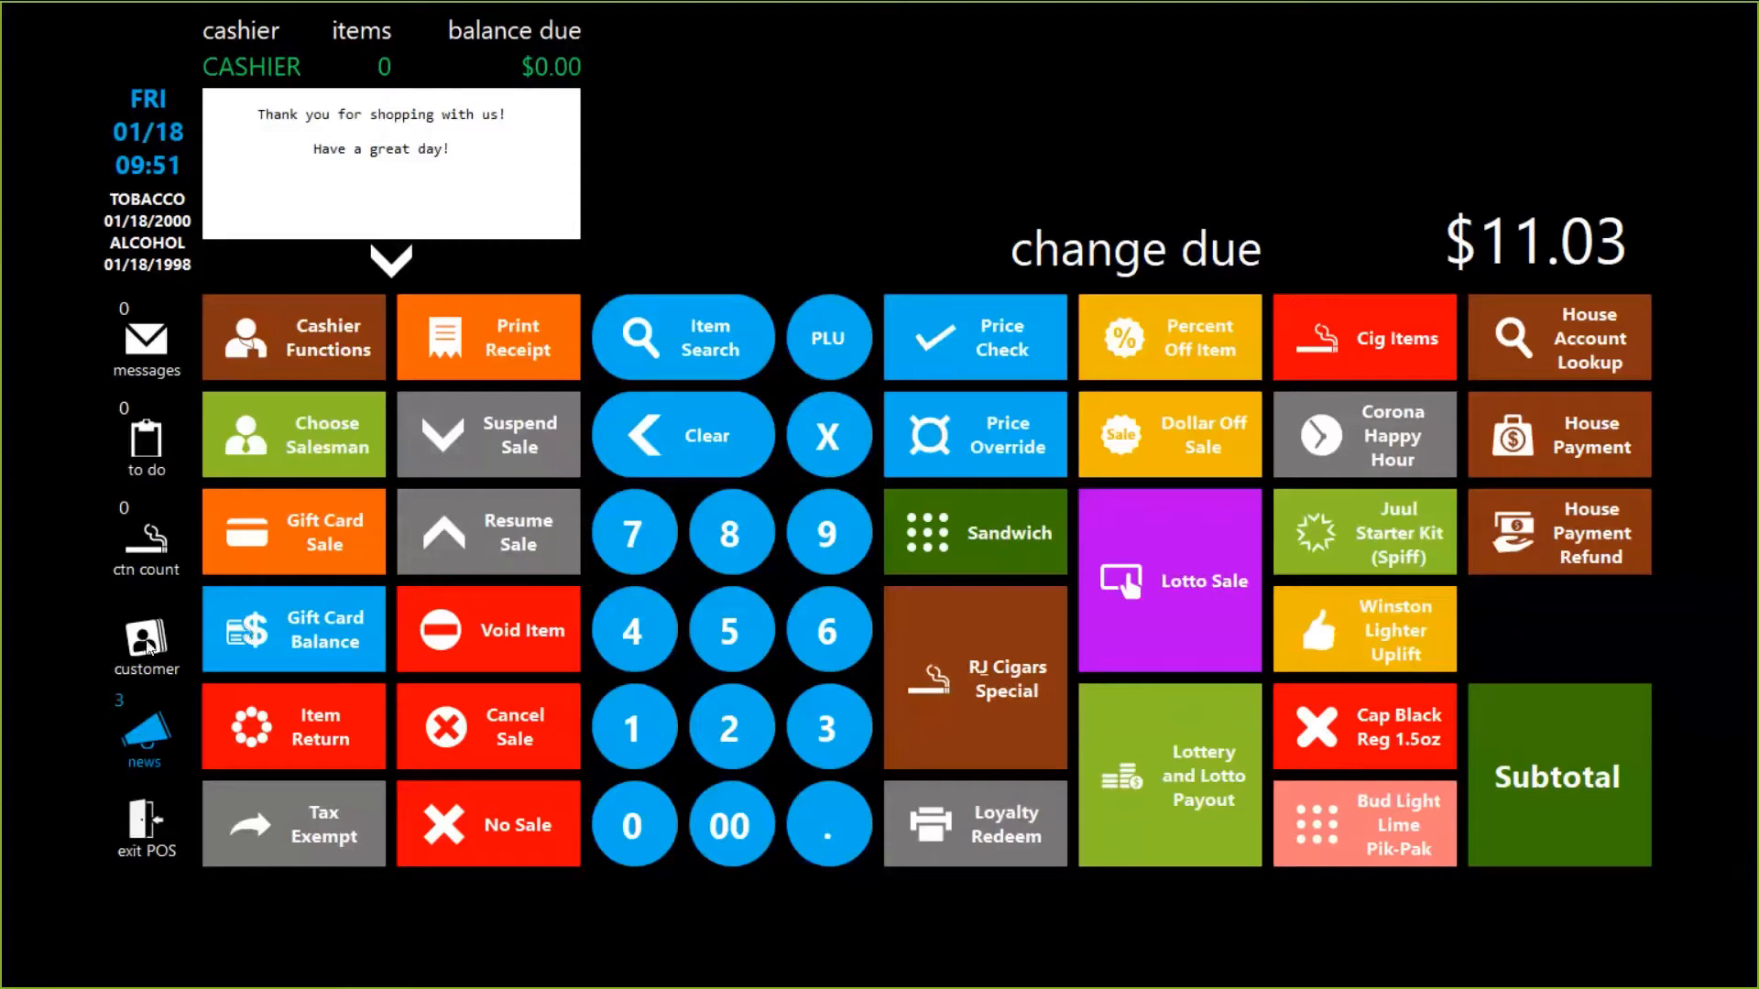
Try an item return with no customer, dismiss the warning, then open a new customer form.
left_click(297, 740)
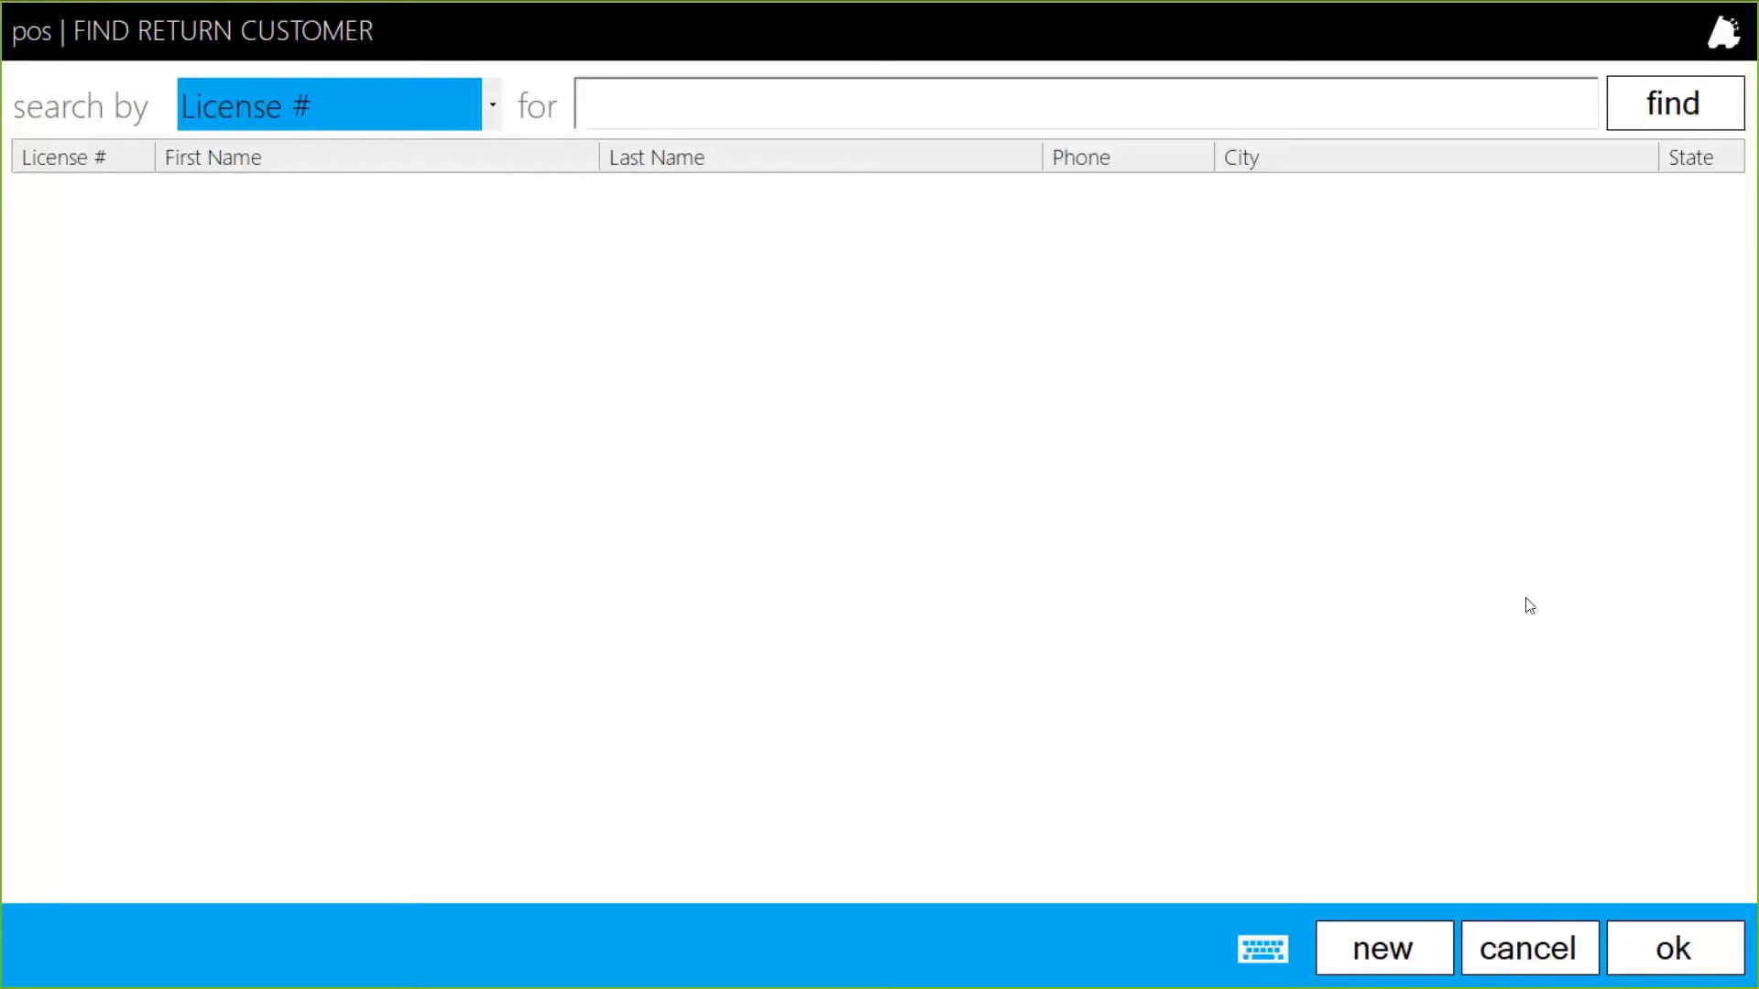
left_click(1656, 952)
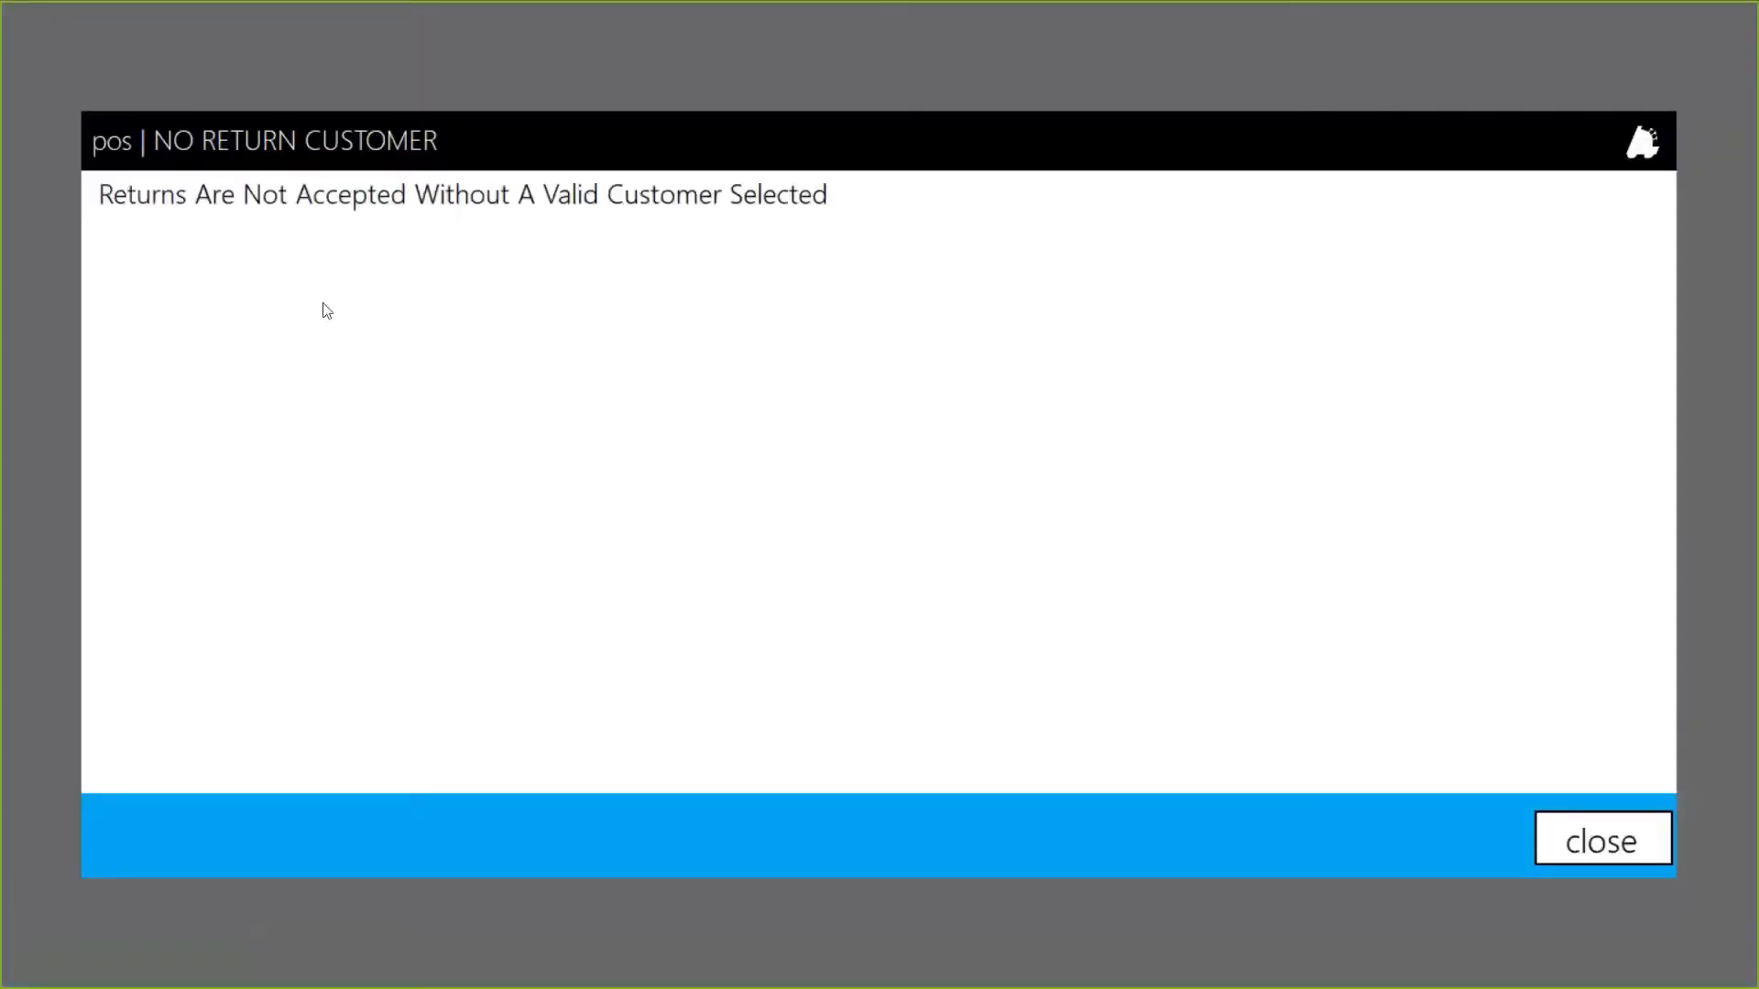
left_click(1623, 852)
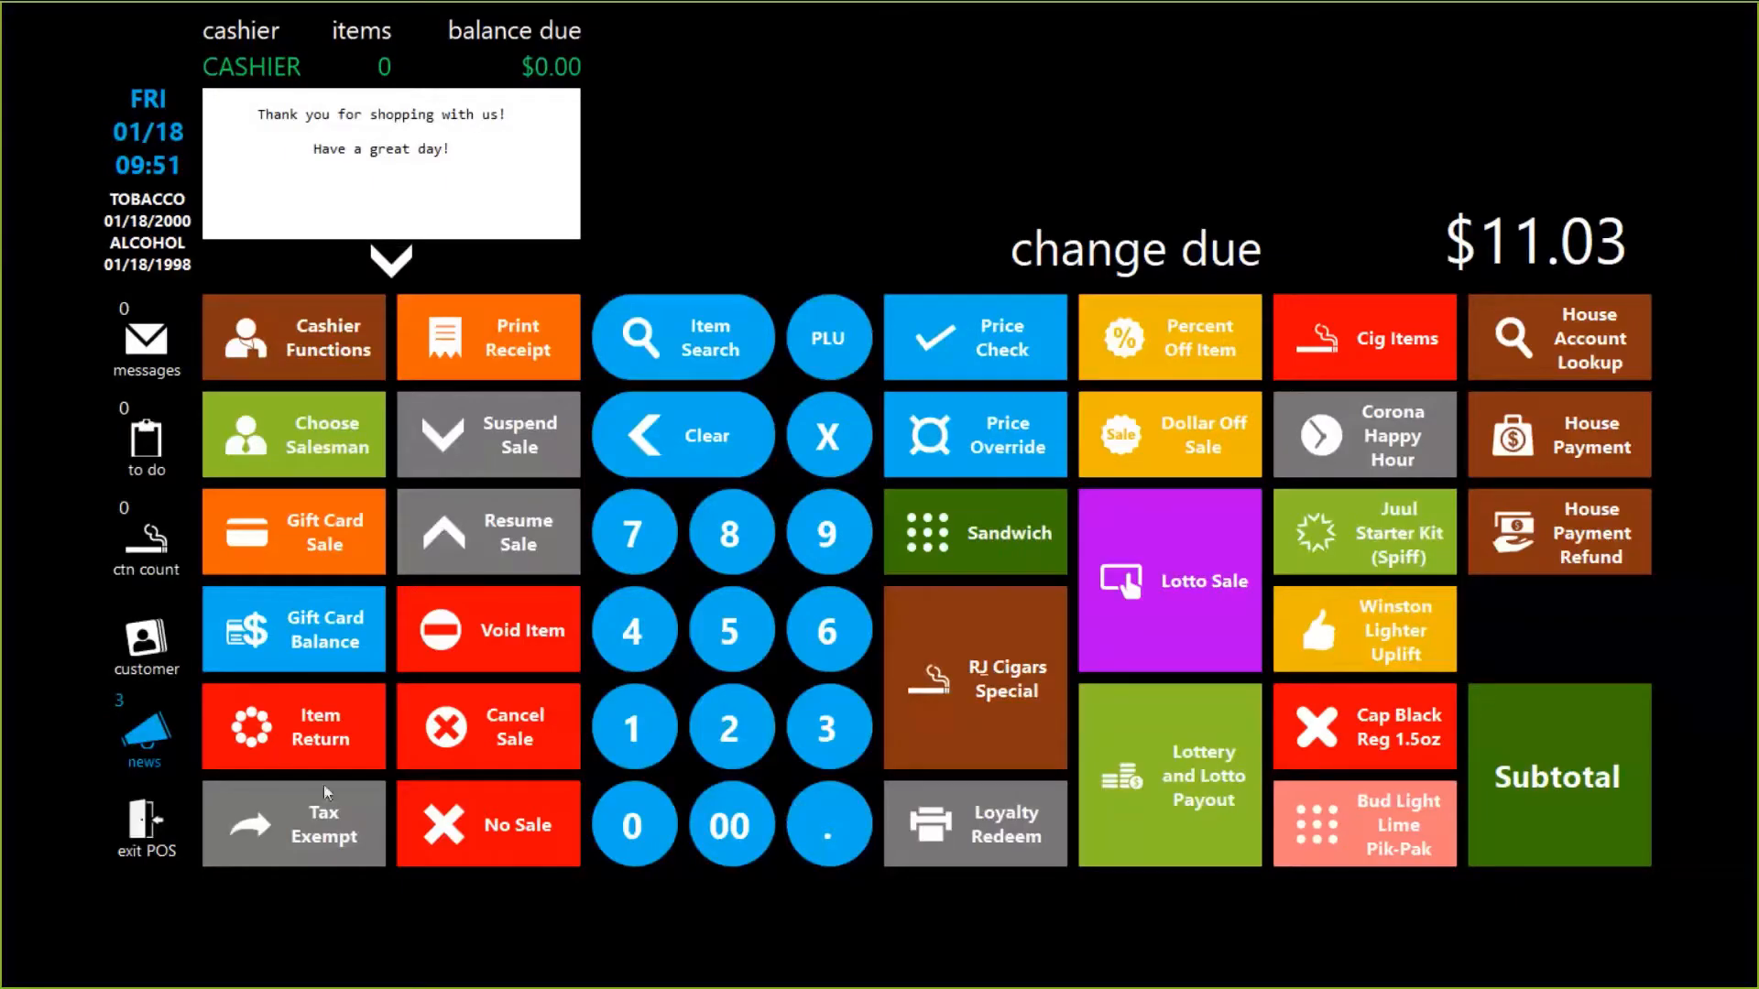
left_click(315, 738)
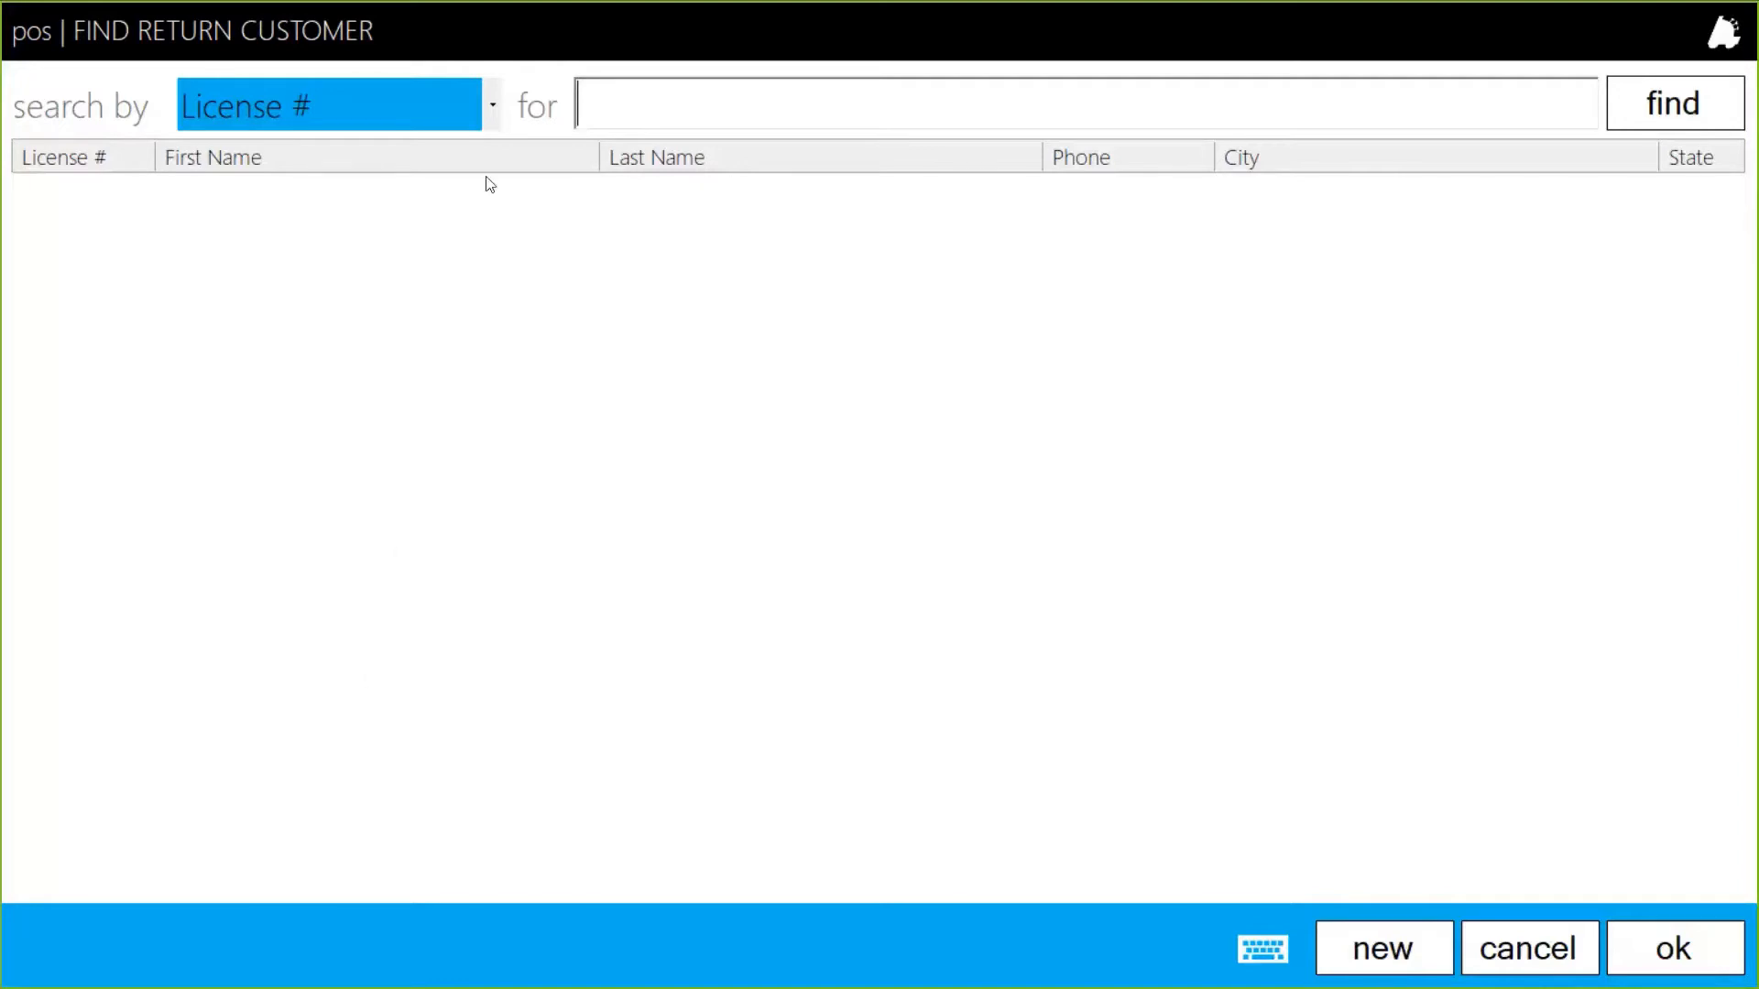
left_click(1392, 948)
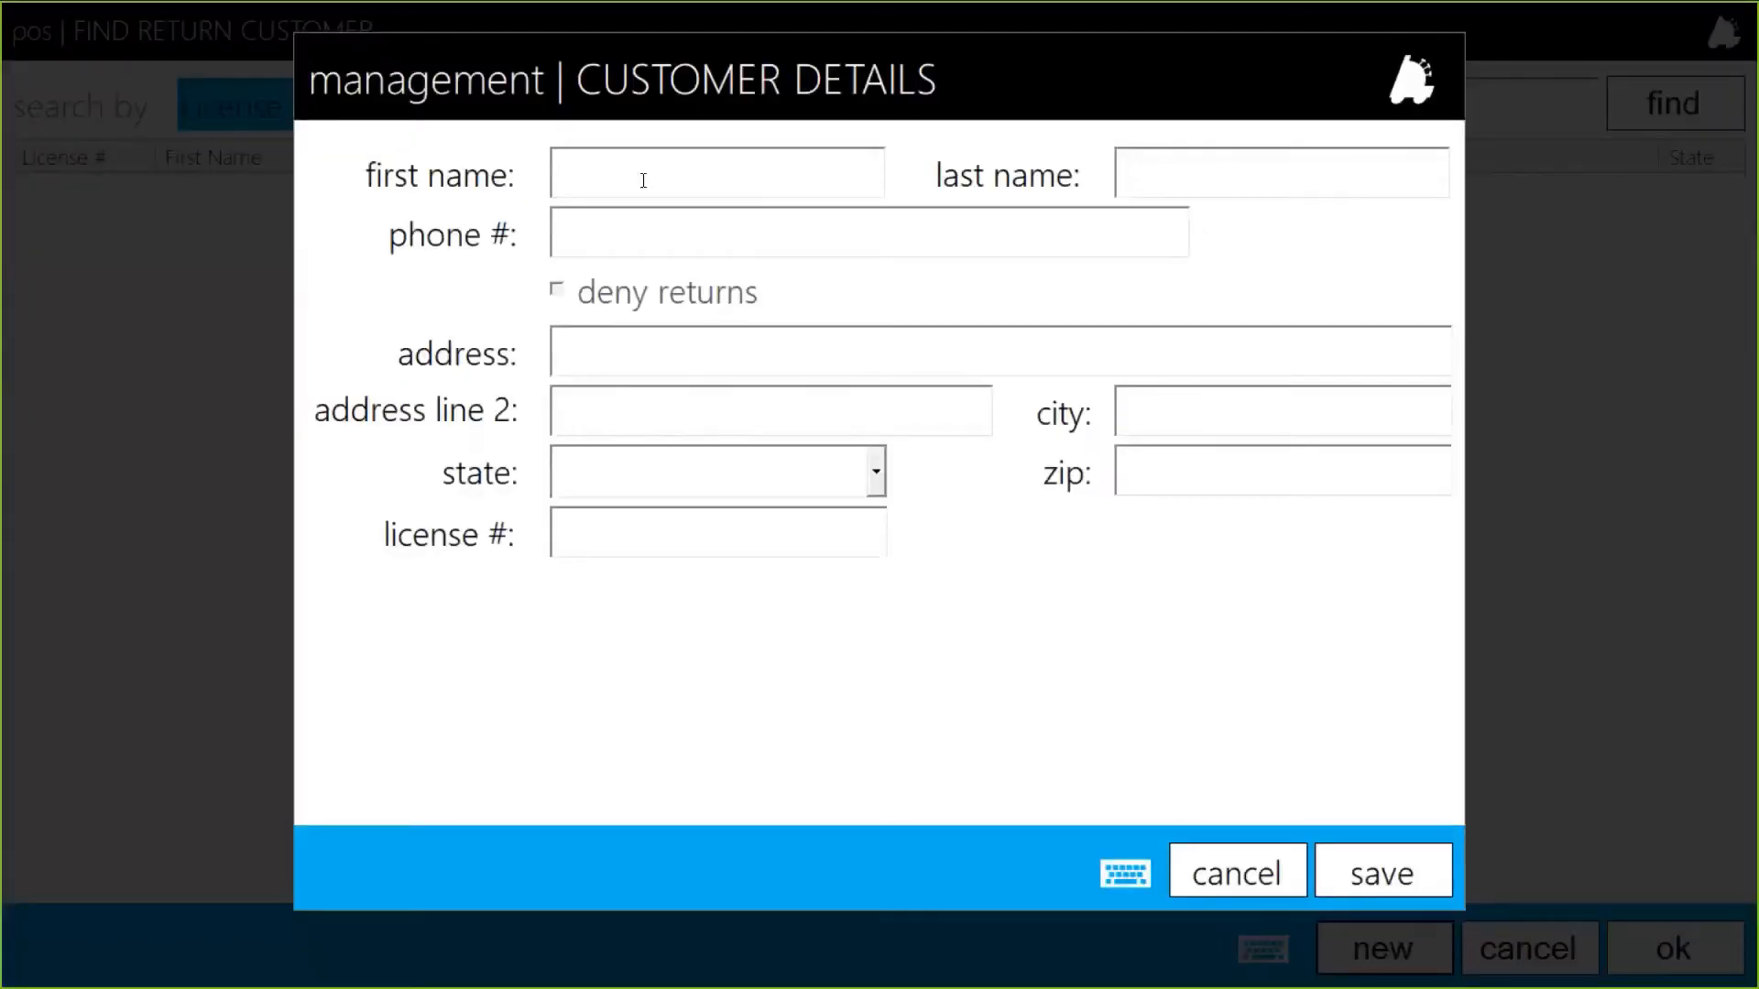
Enter the customer's first name, last name and phone; saving fails for a missing licence number.
type("JOHN")
key("Tab")
type("DOE")
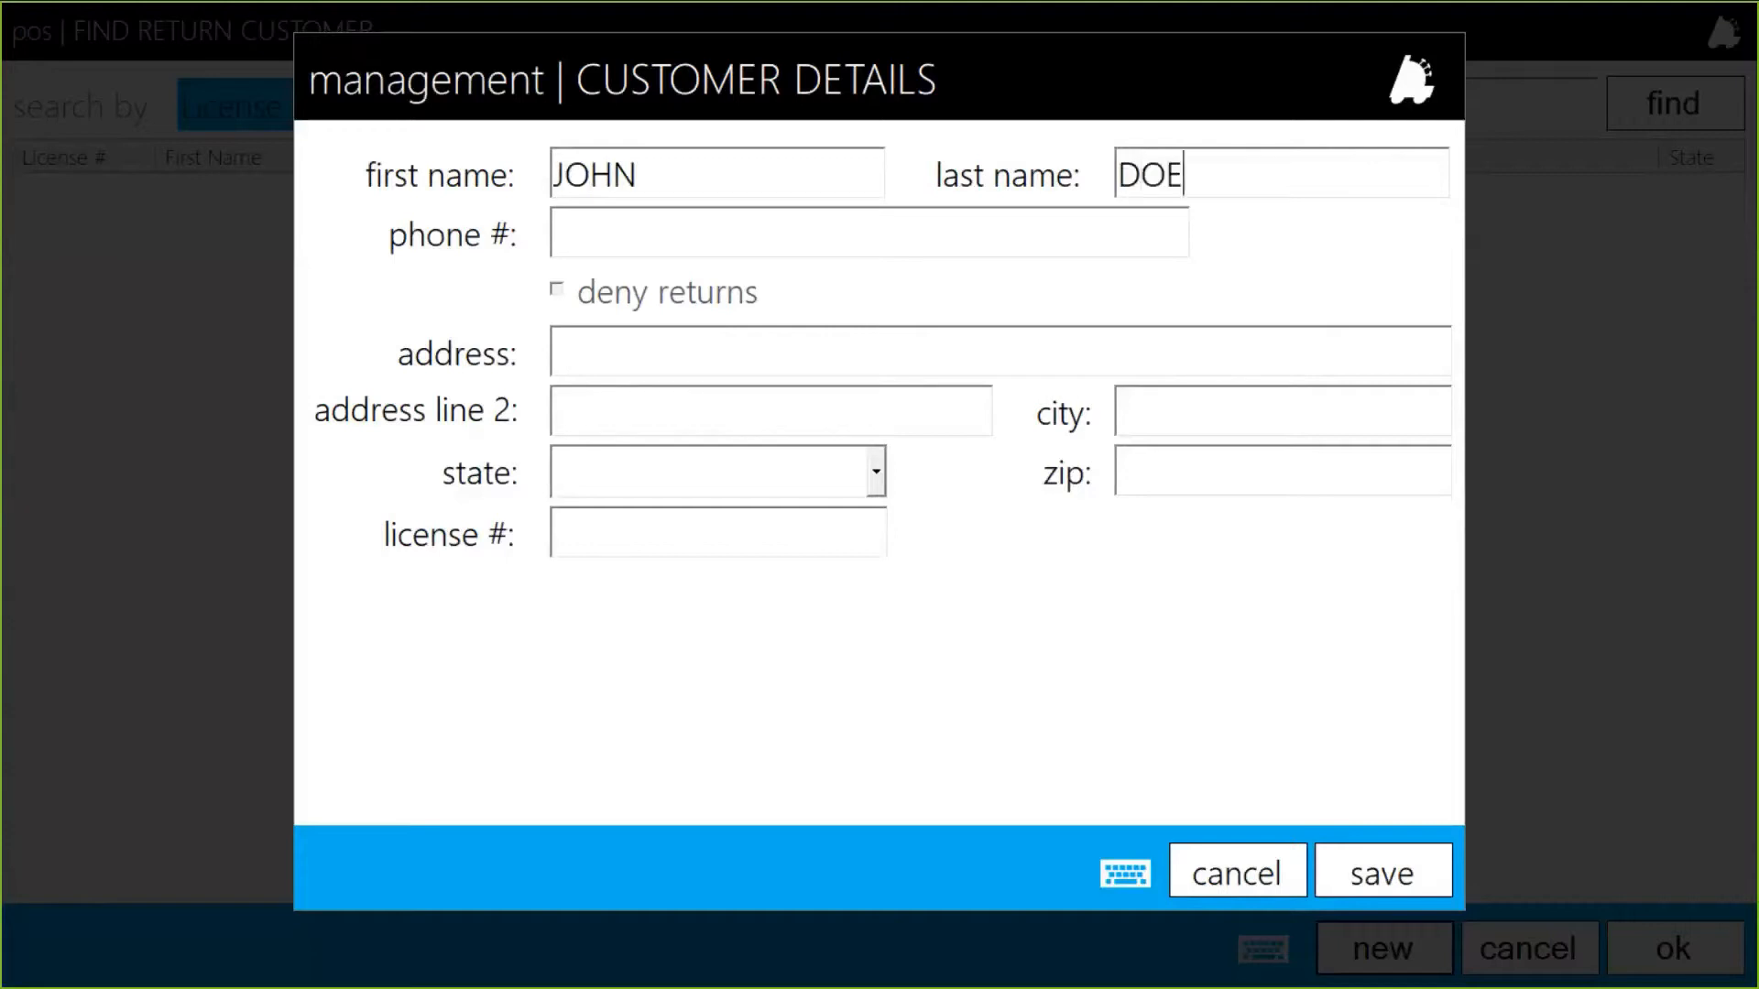
key("Tab")
type("123-456")
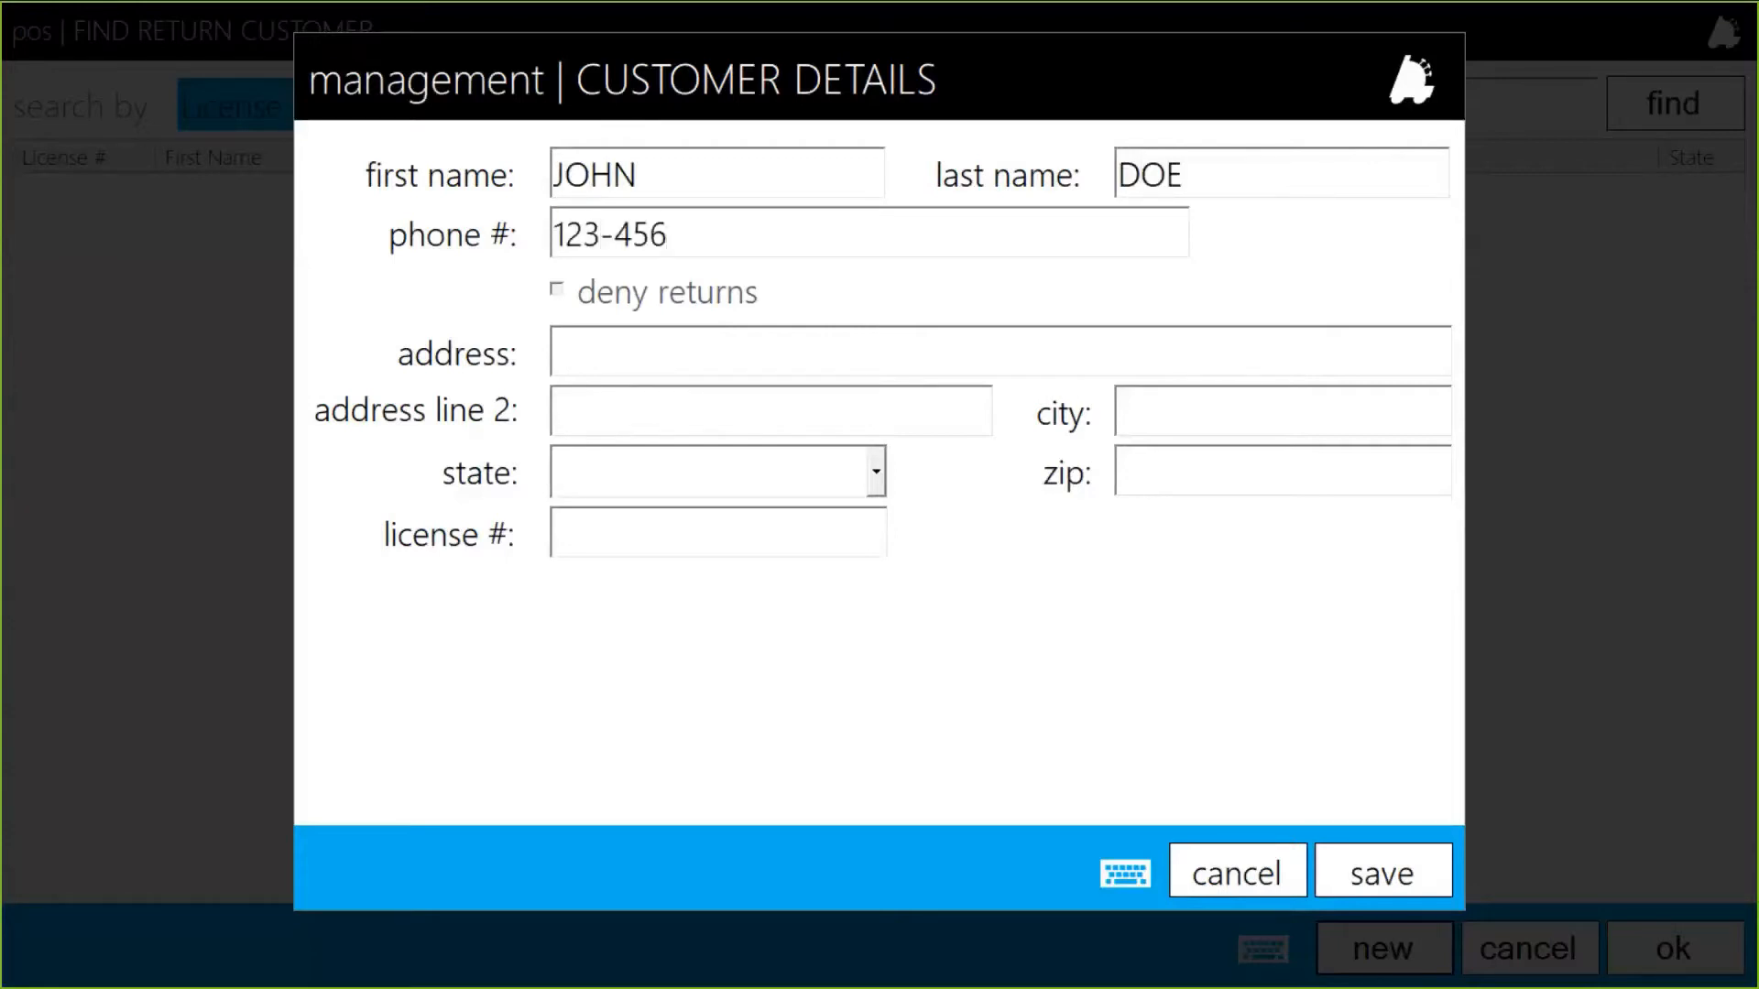
type("-7899")
left_click(1364, 863)
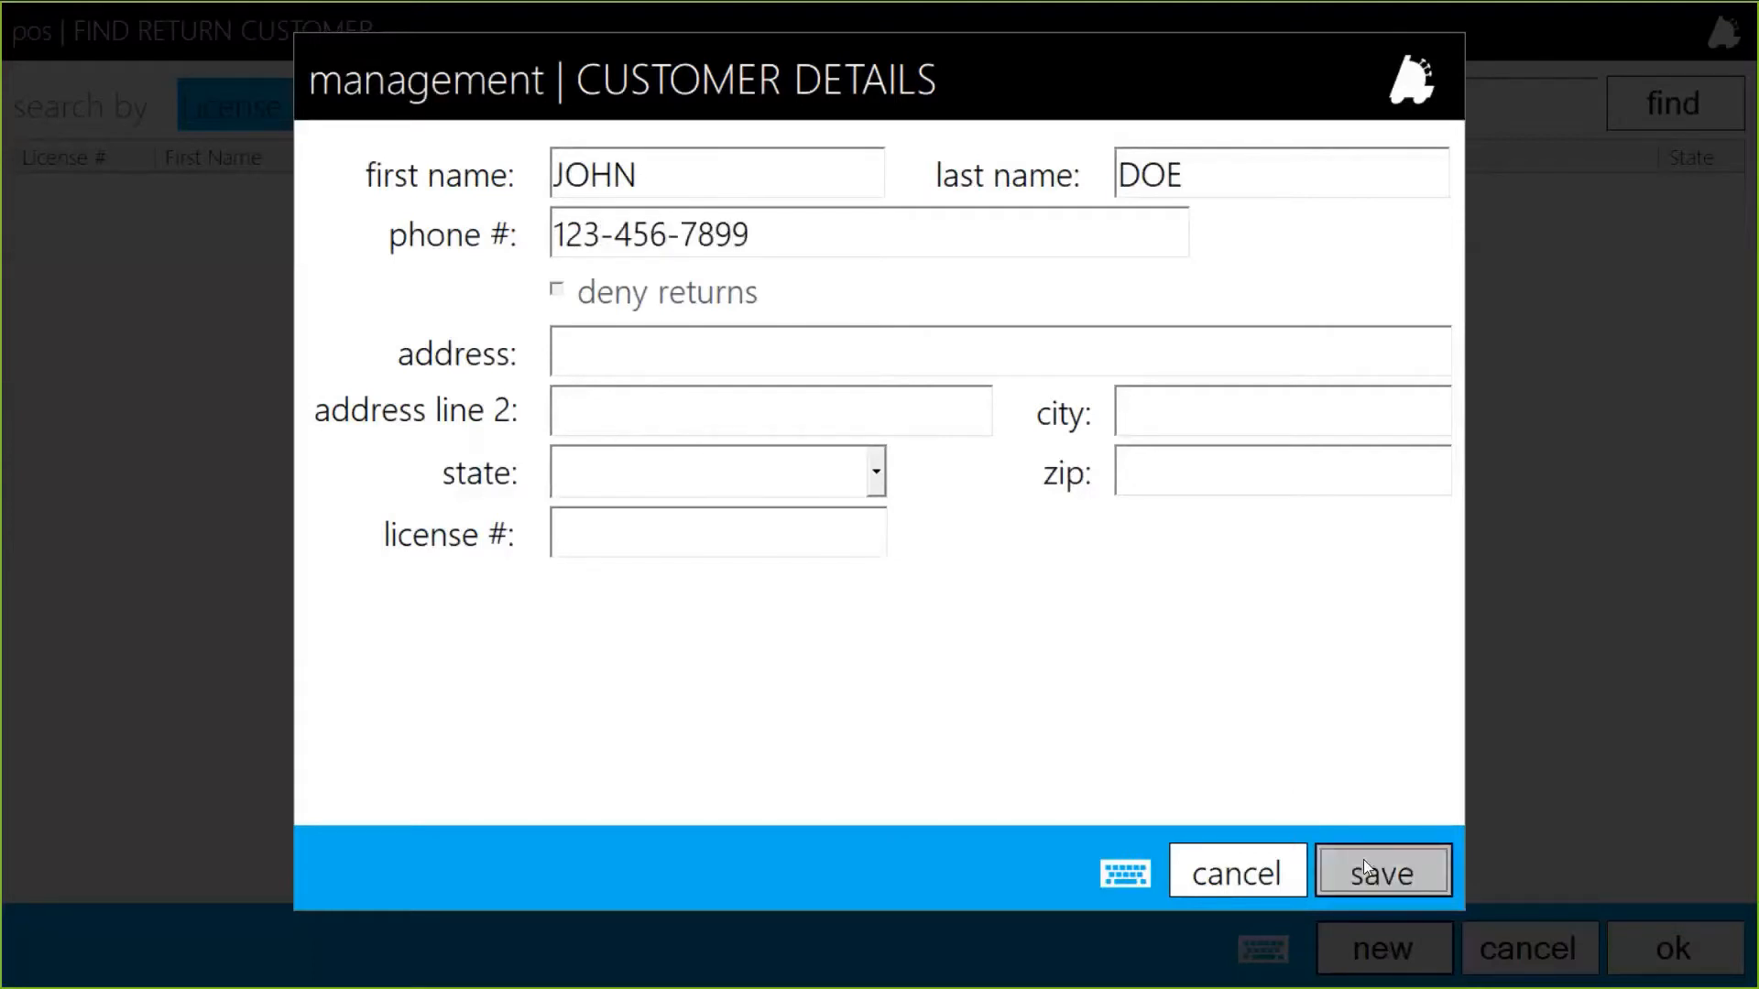
left_click(1603, 841)
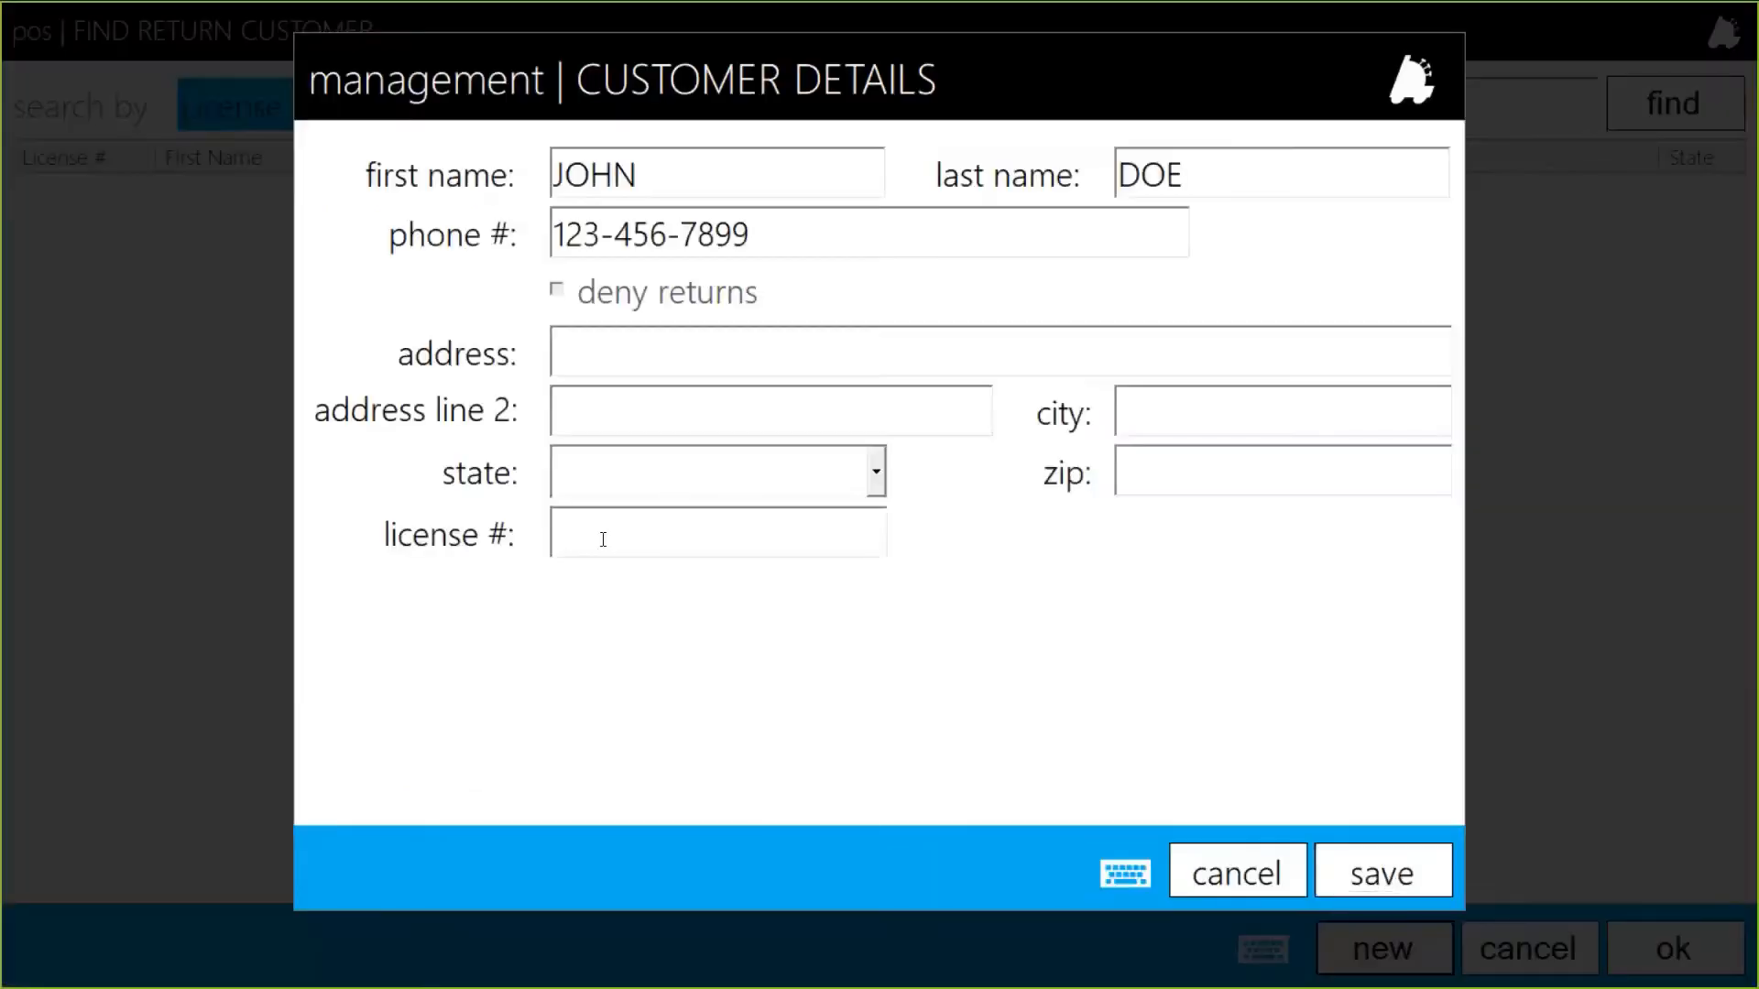
Fill in the customer's licence number and street address.
left_click(602, 539)
type("123456")
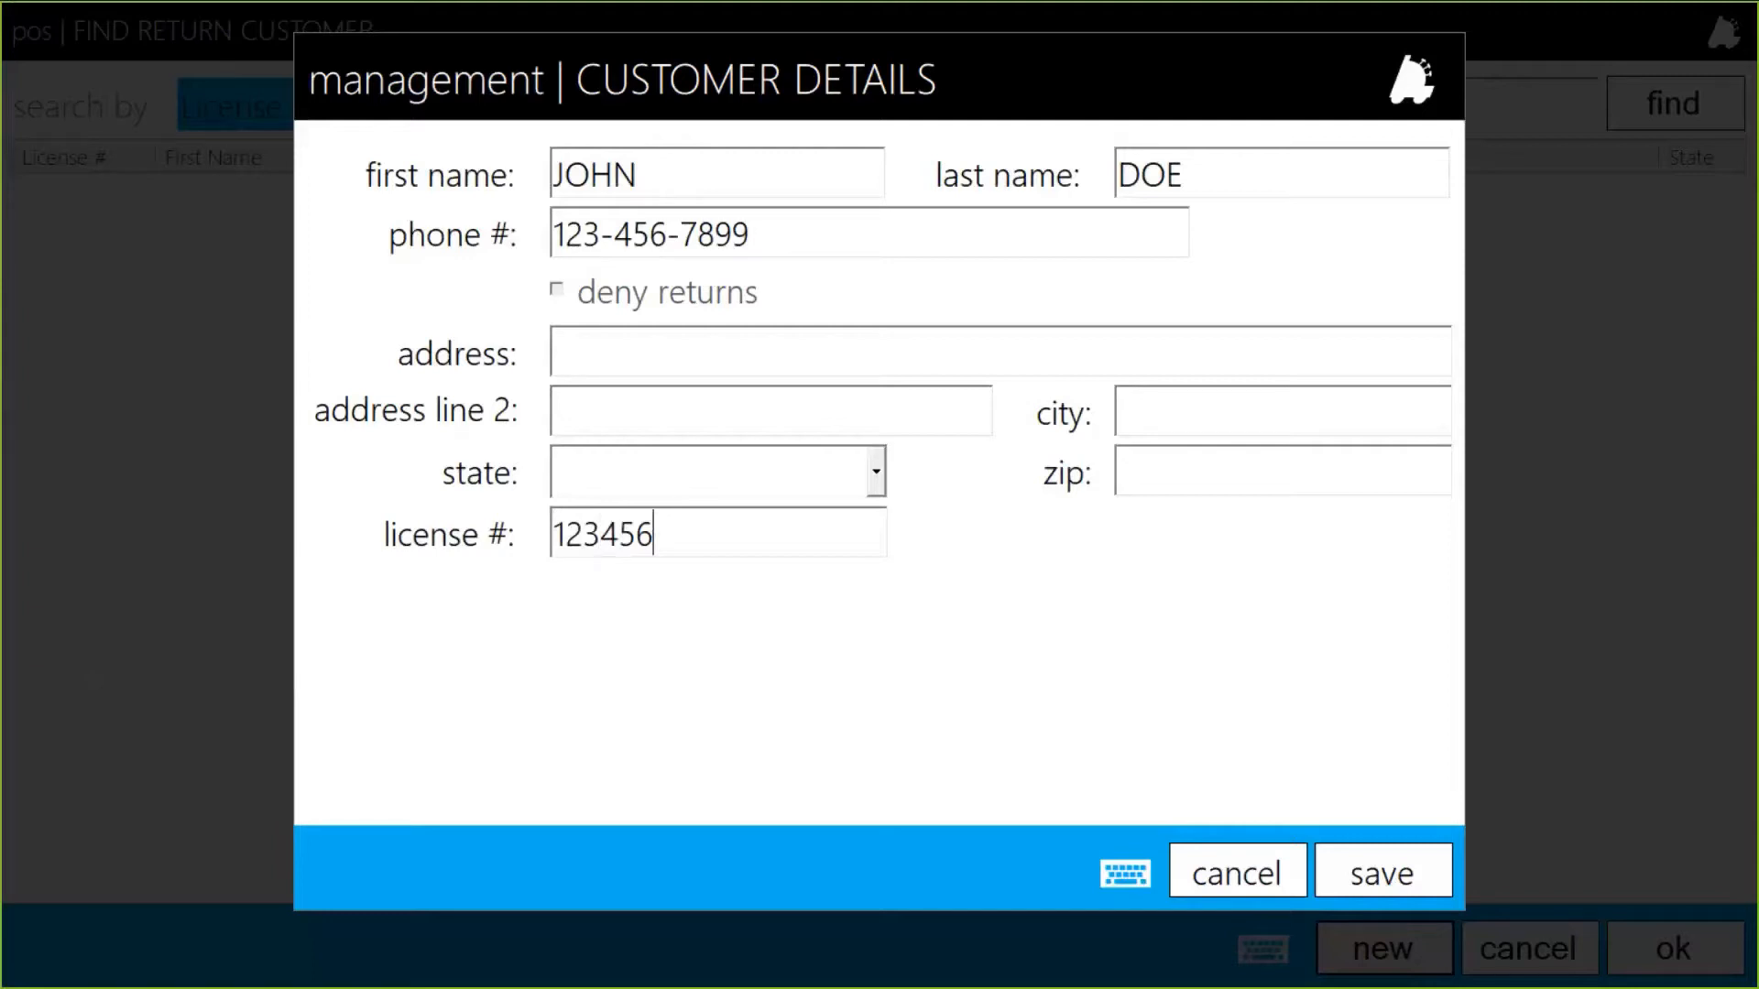
left_click(673, 338)
type("123 EAS")
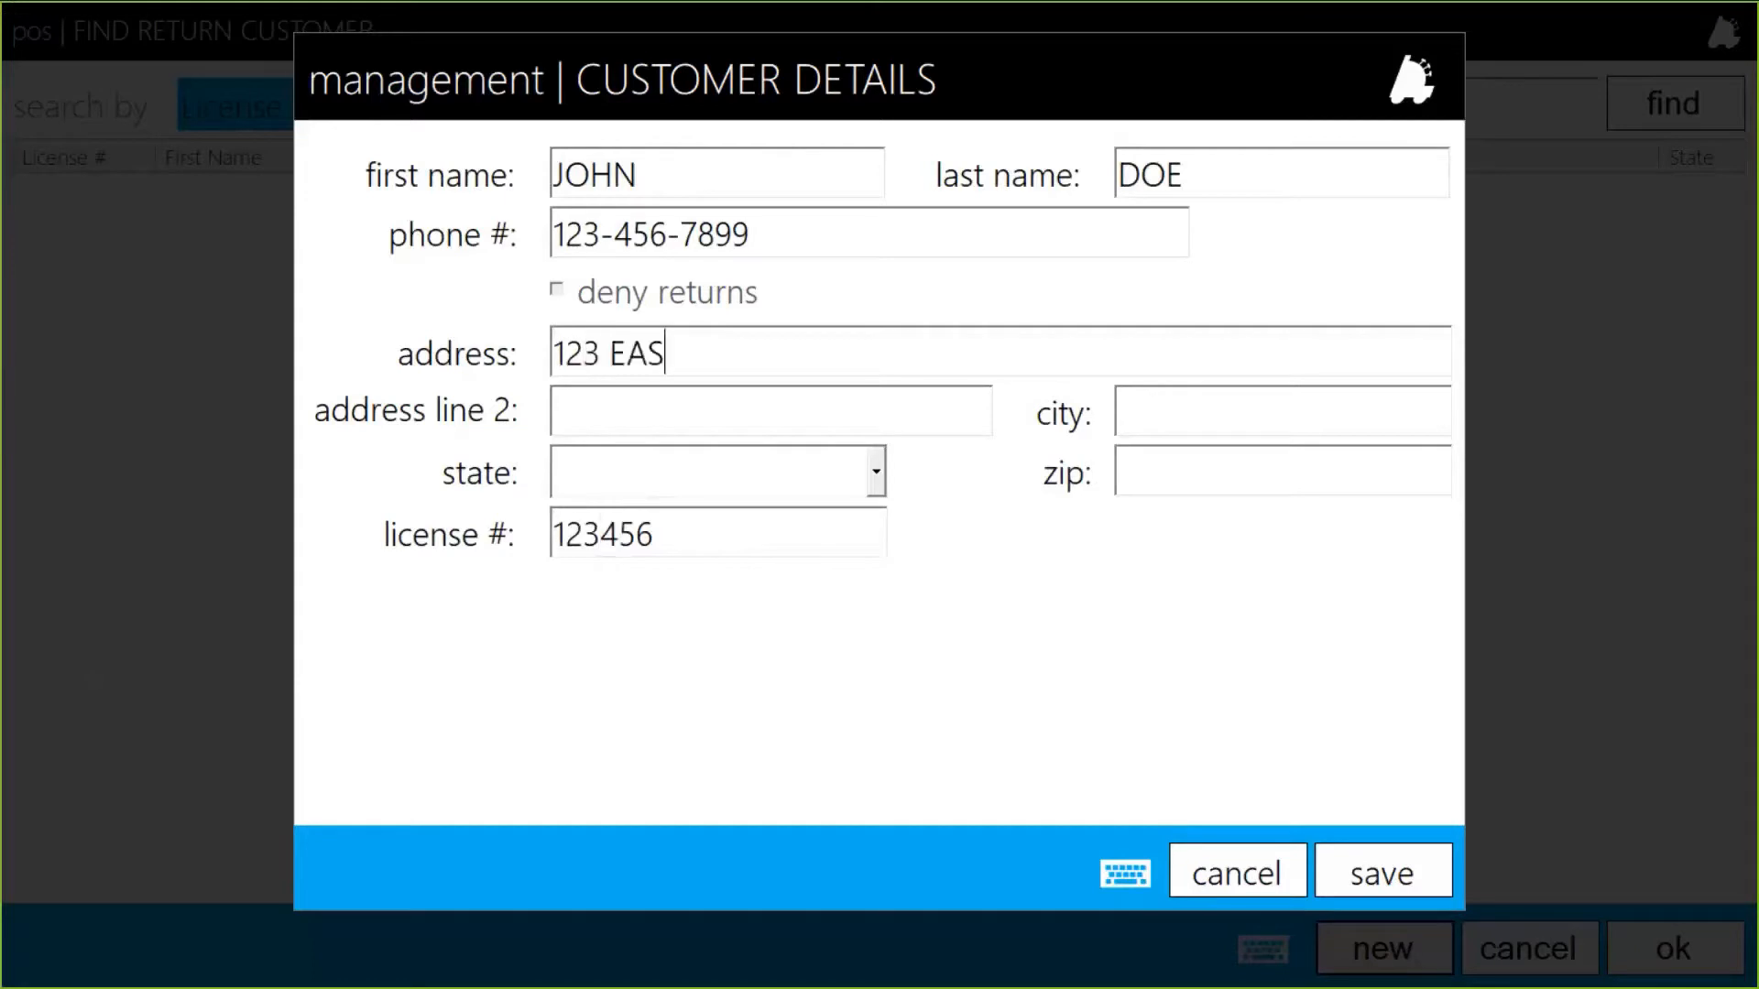
type("Y STREET")
key("Tab")
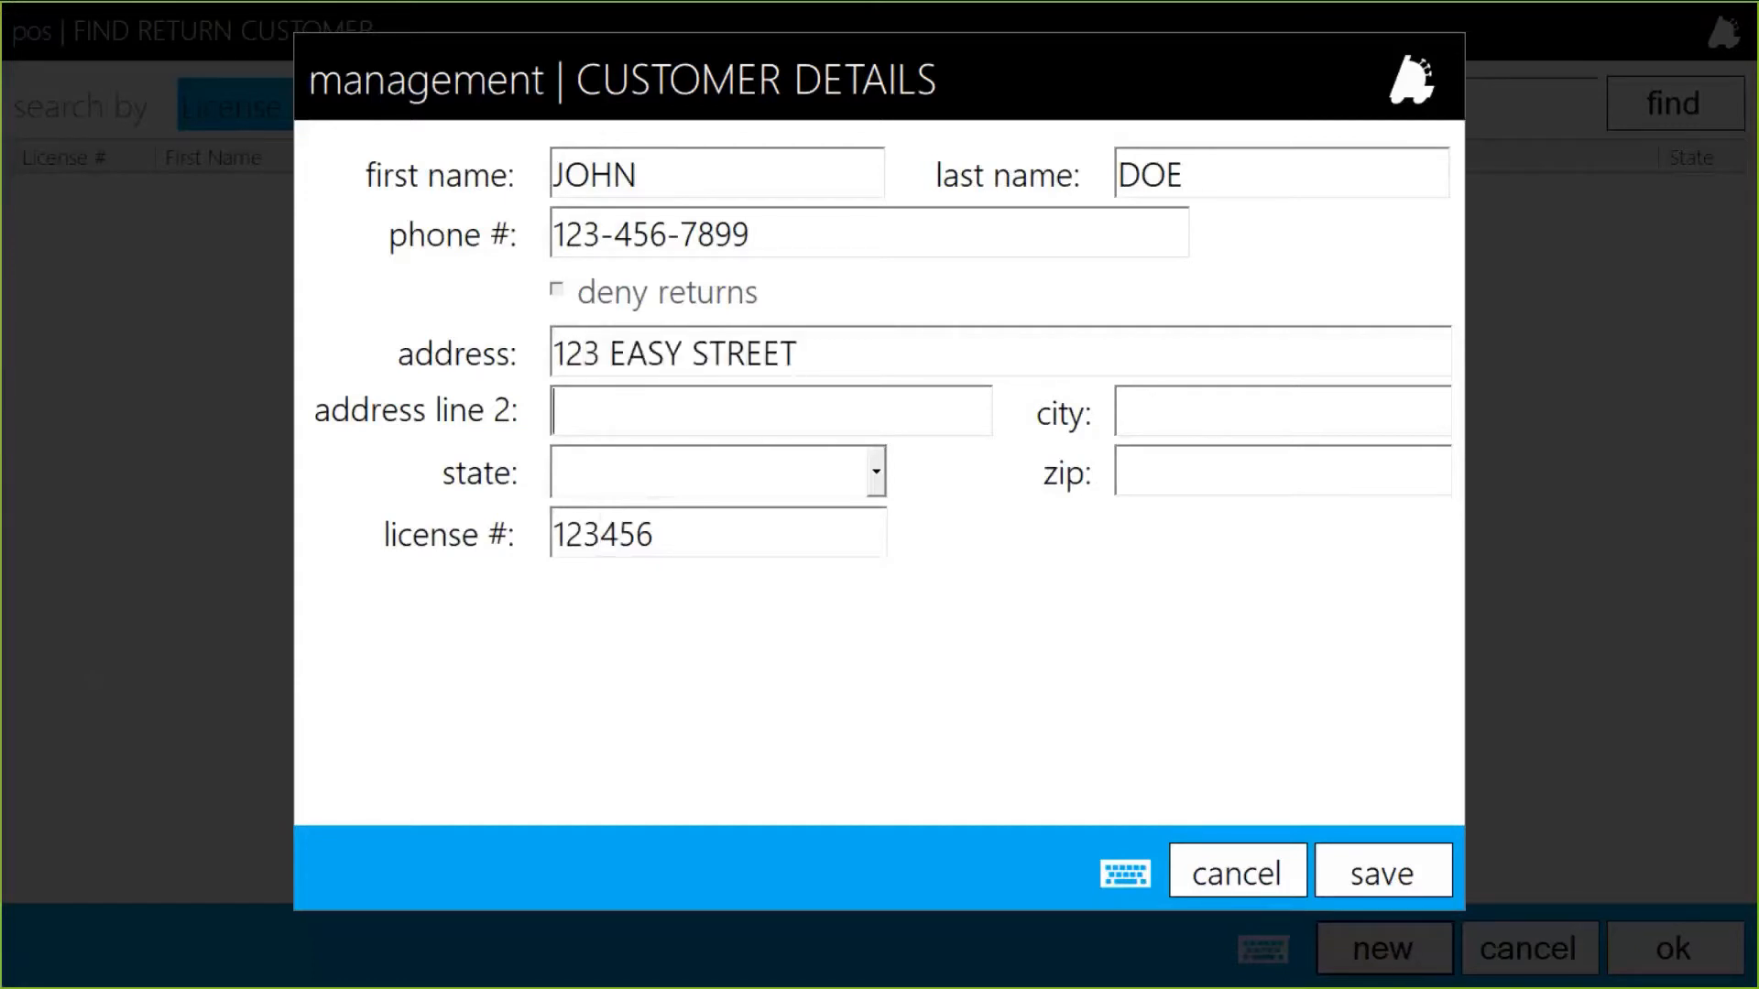
key("Tab")
Add the customer's city and zip, choose state AL, and save the customer.
type("MADISON")
key("Tab")
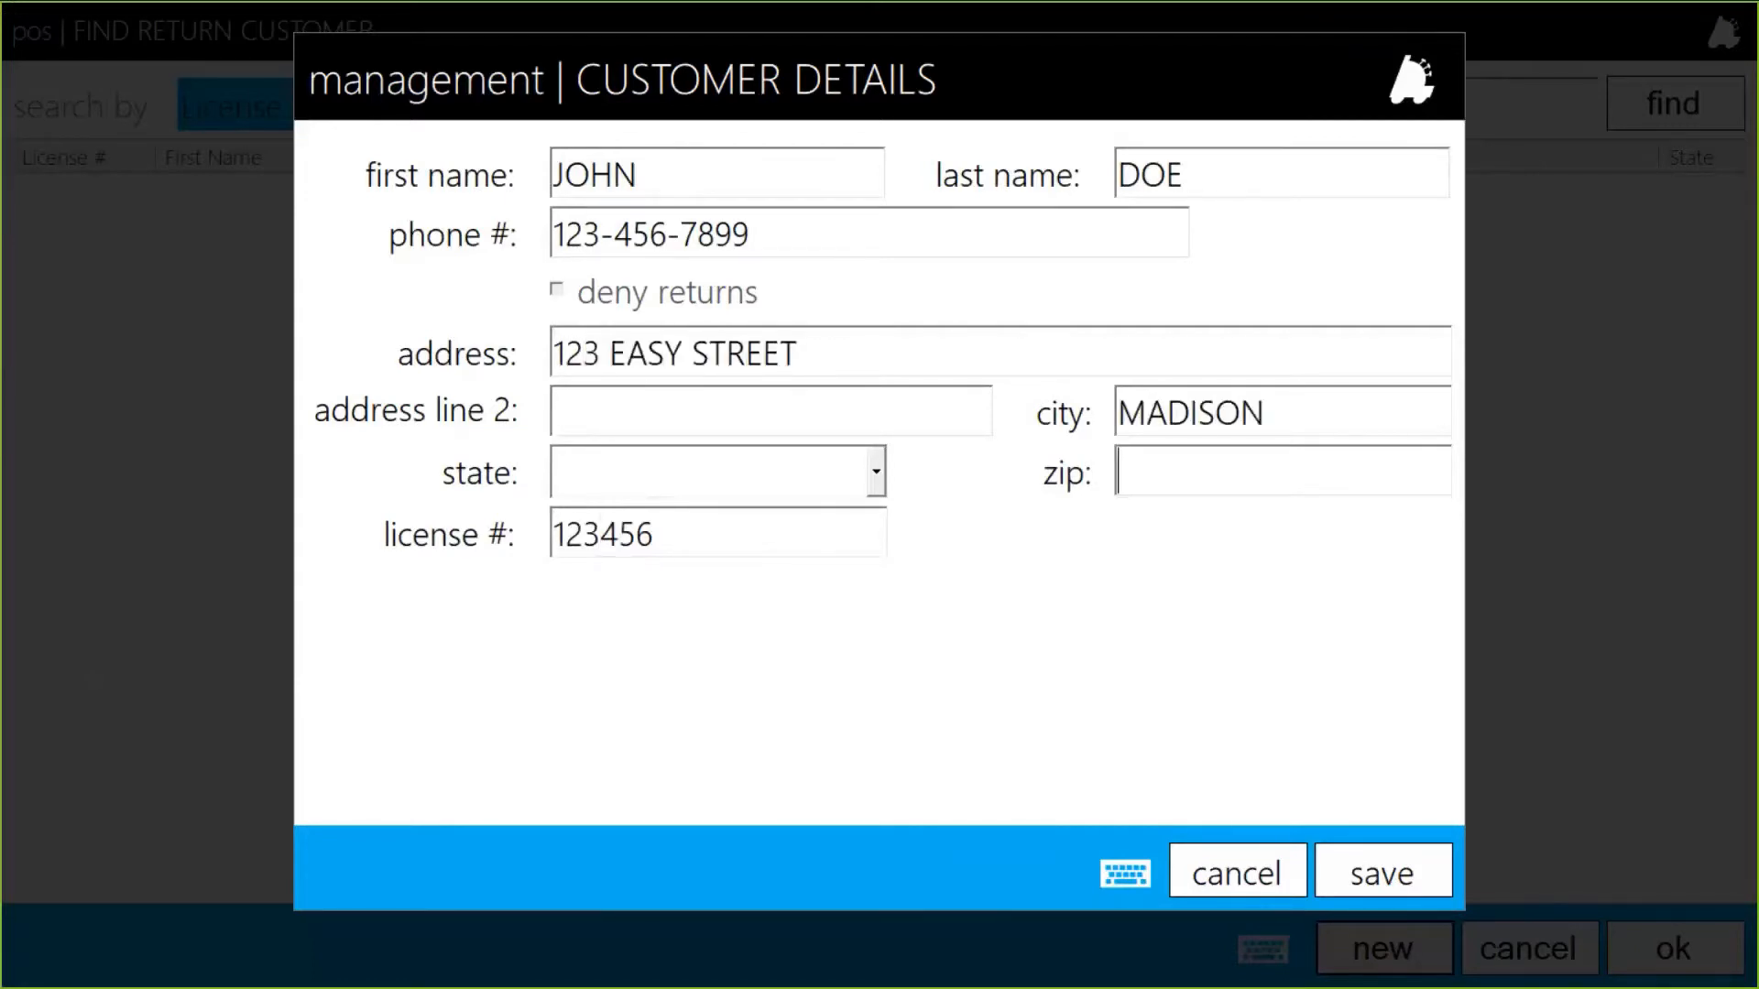
type("35673")
left_click(745, 476)
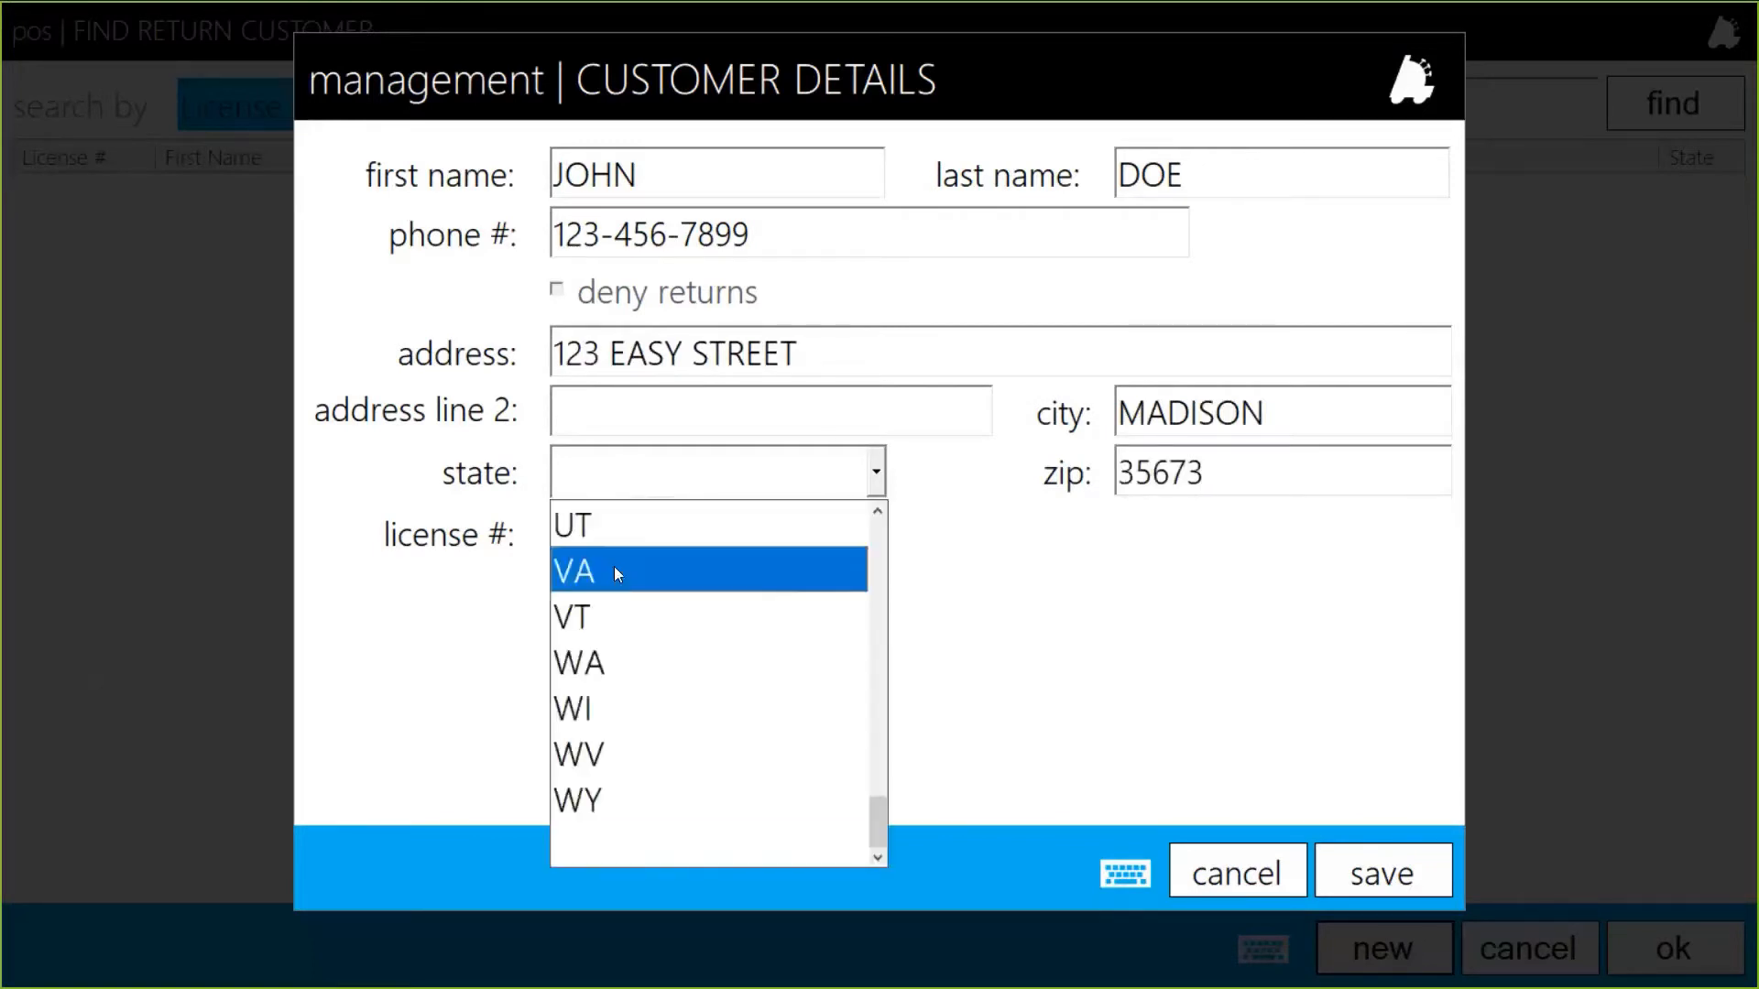
scroll(614, 566, "up", 4)
left_click_drag(876, 714, 872, 538)
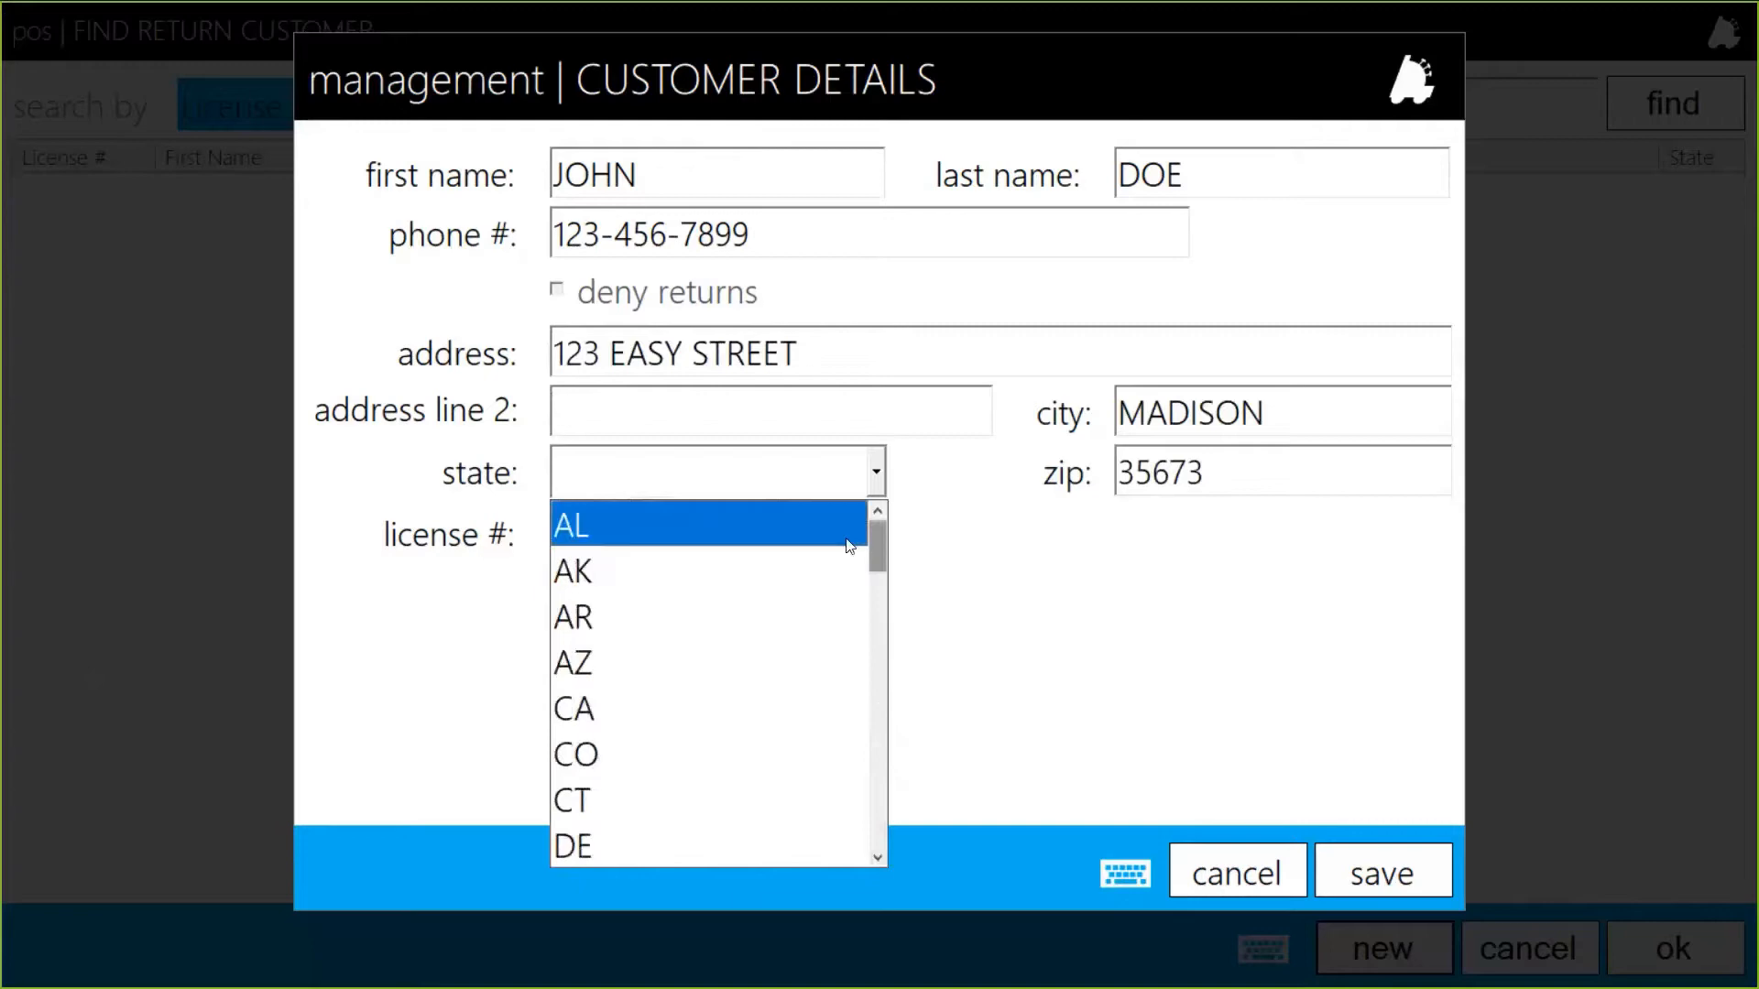
left_click(755, 535)
left_click(1359, 888)
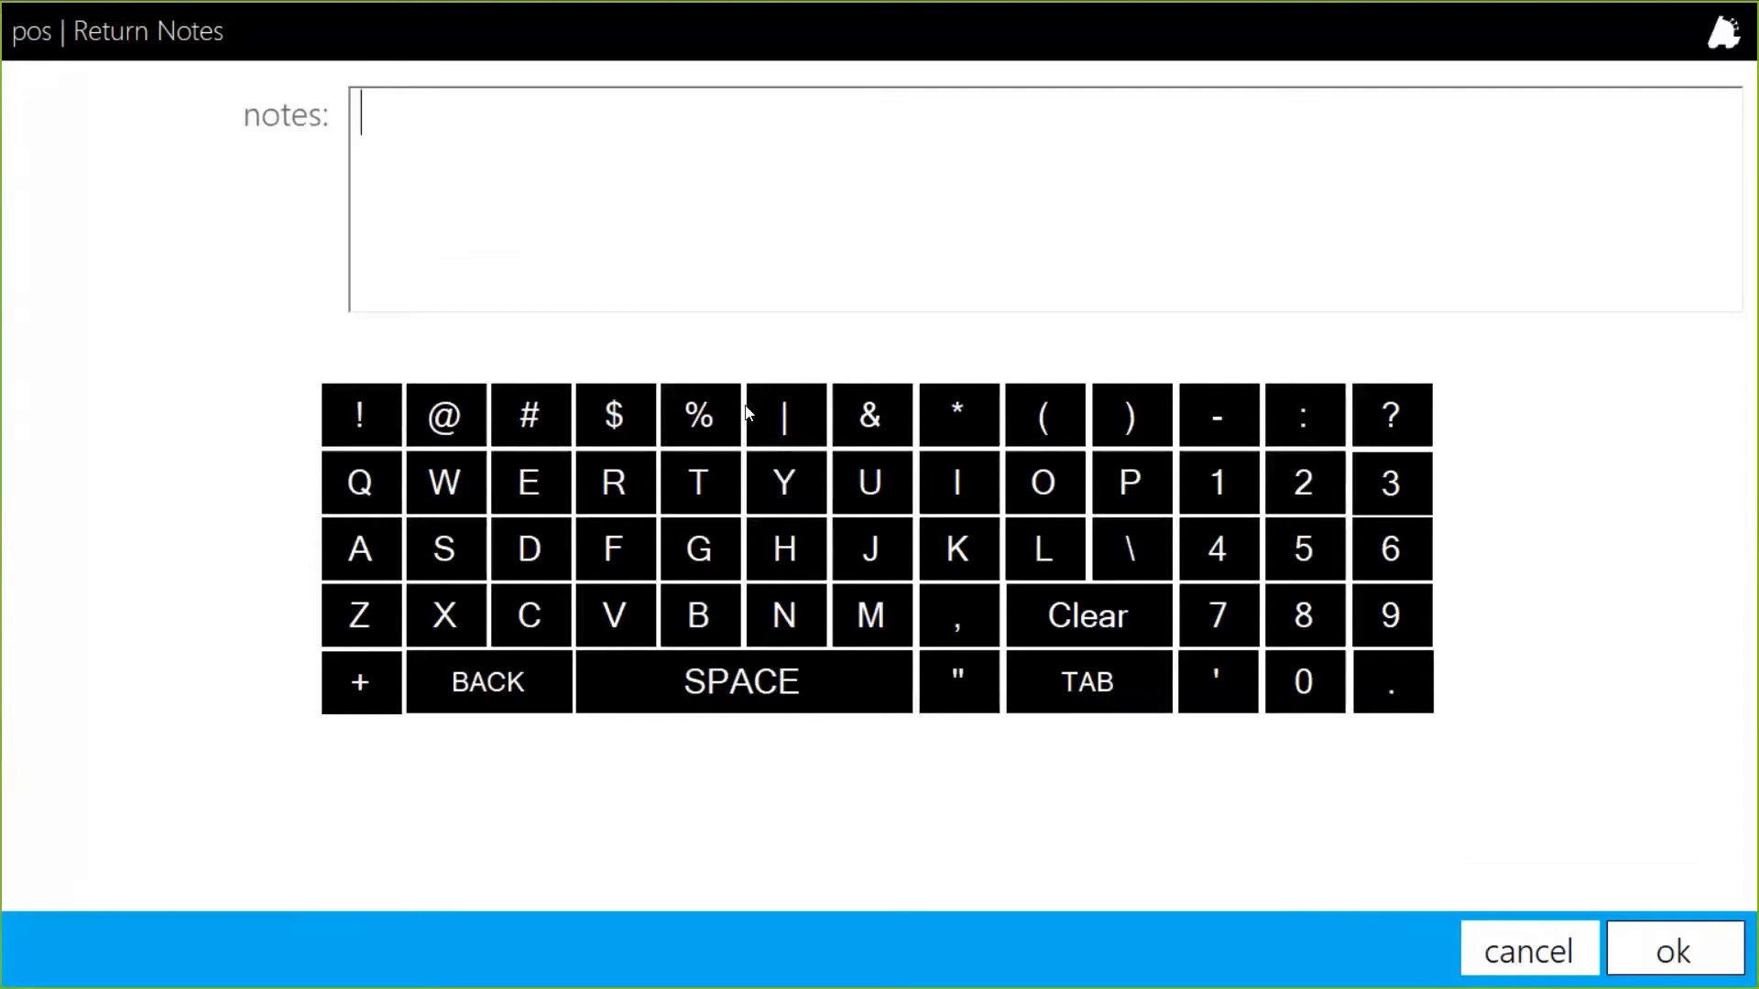
Add the return note 'damaged product' and confirm it.
left_click(1676, 951)
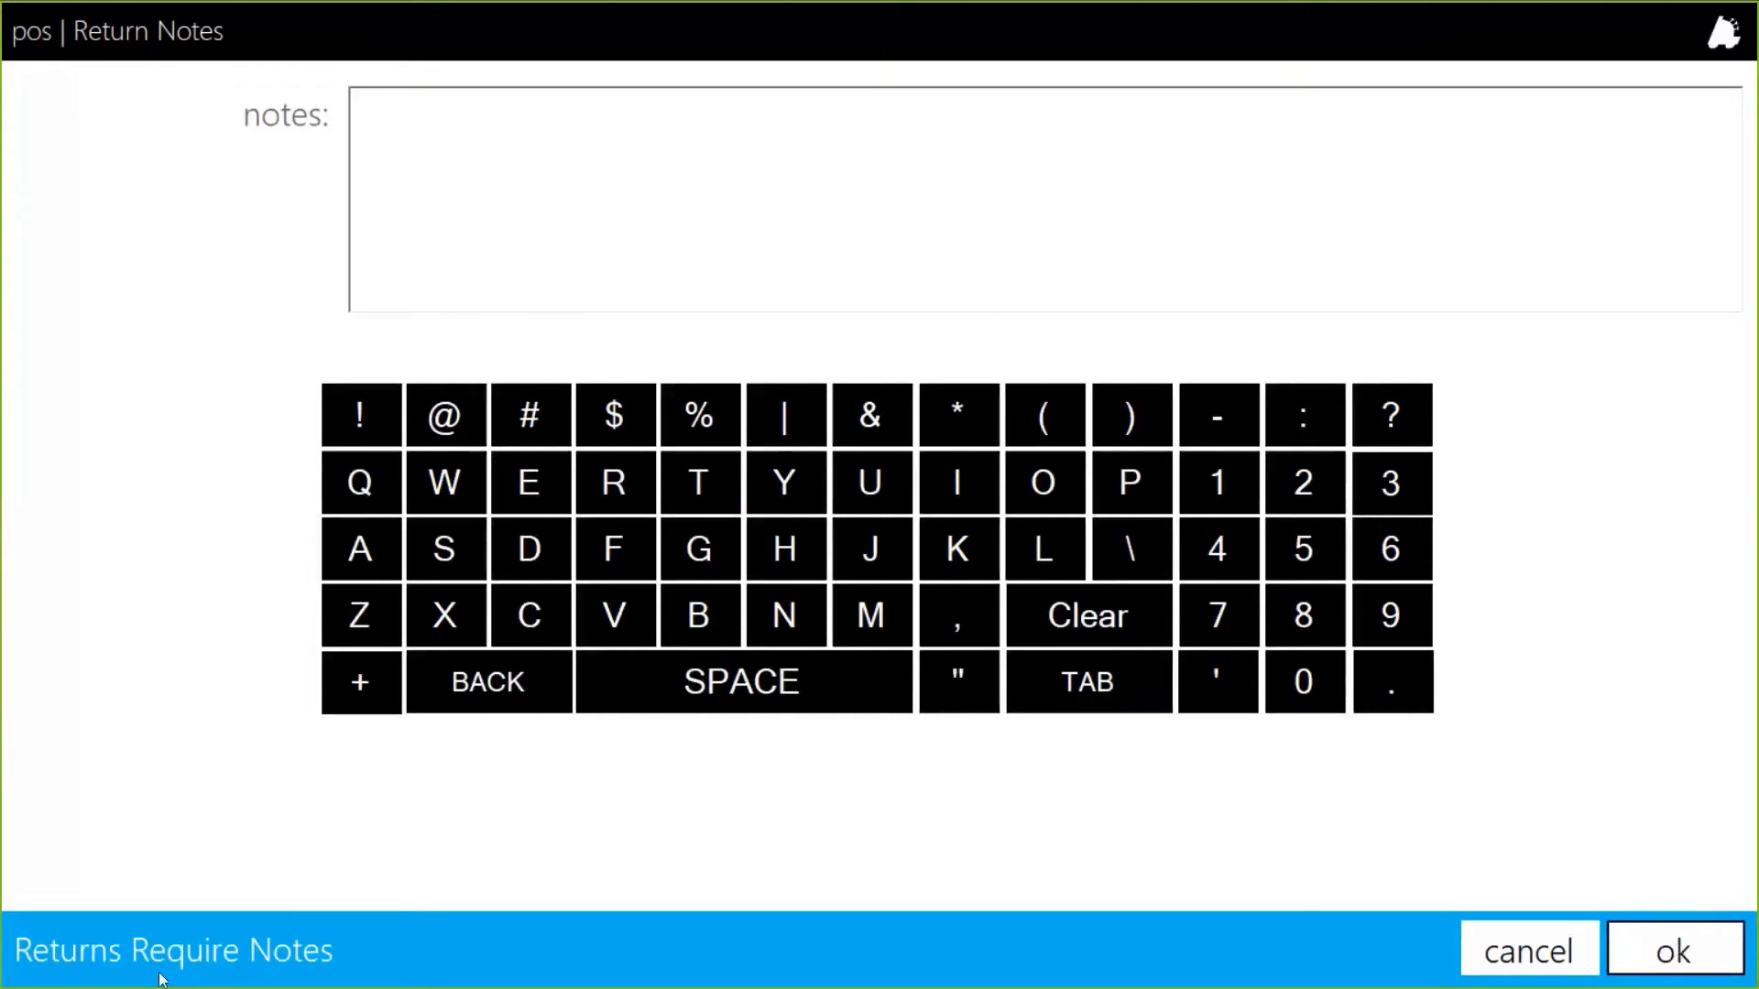
left_click(510, 243)
type("da")
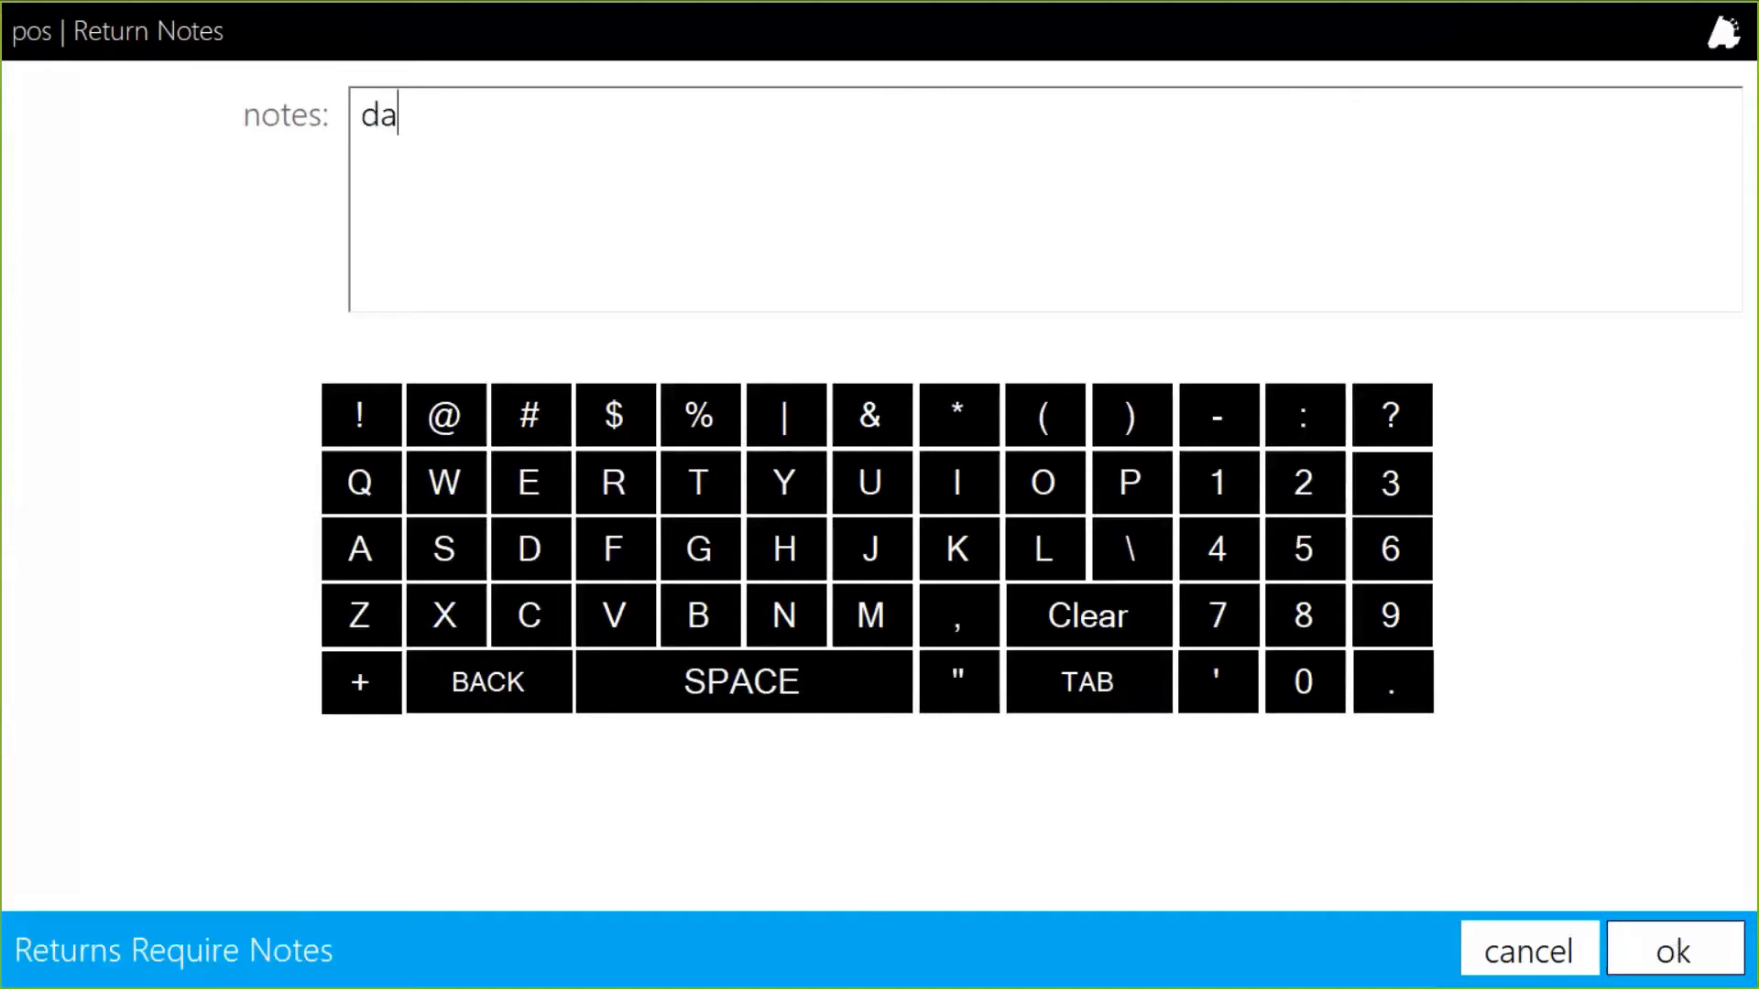
type("maged product")
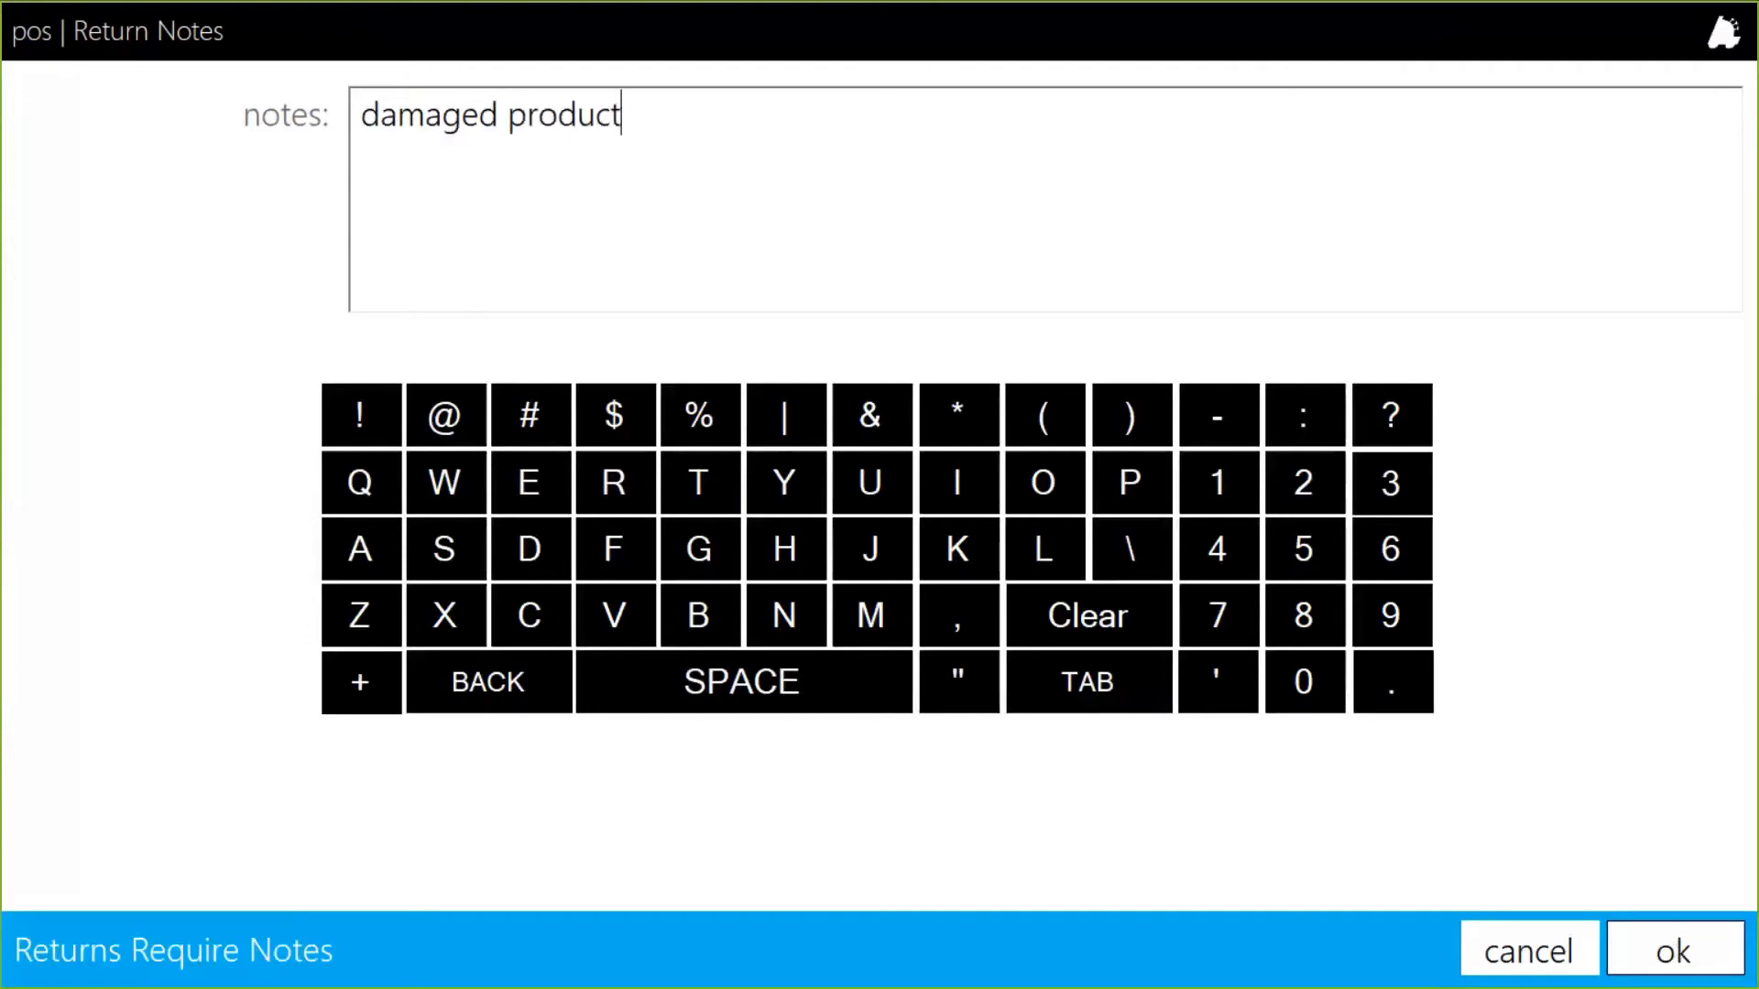
left_click(1617, 931)
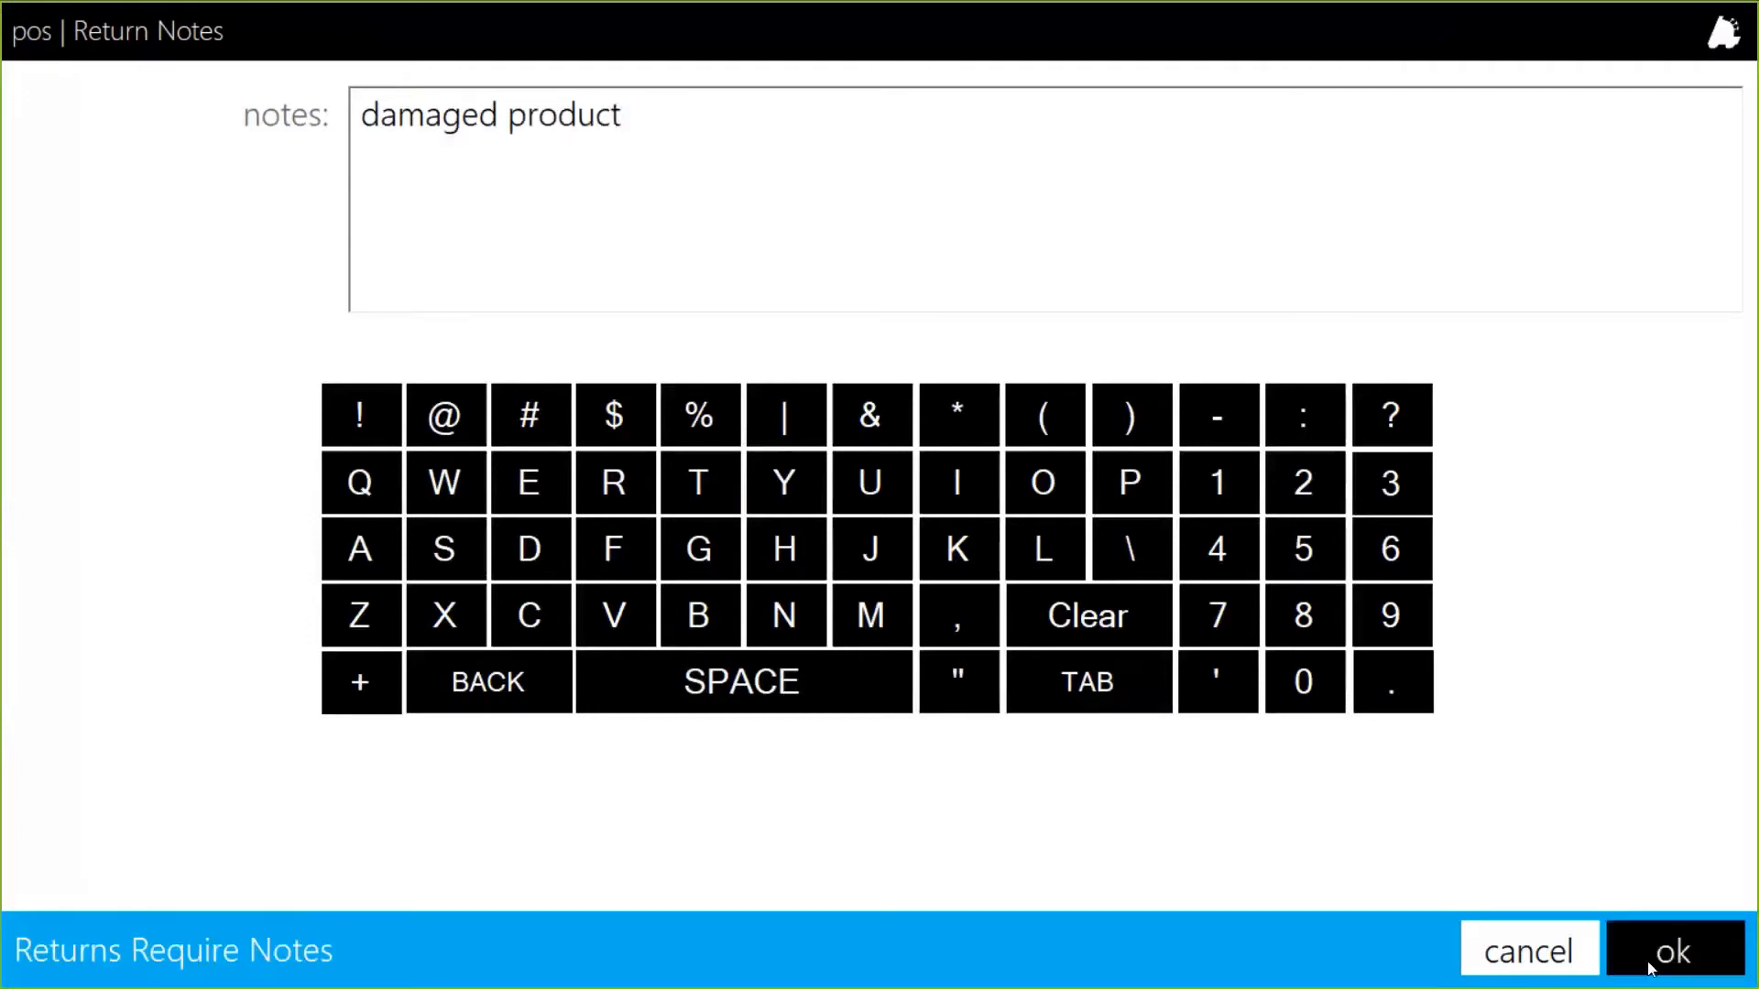
Manually return the WINSTON FF KS BX PK and refund it in cash ($11.03 change due).
left_click(835, 577)
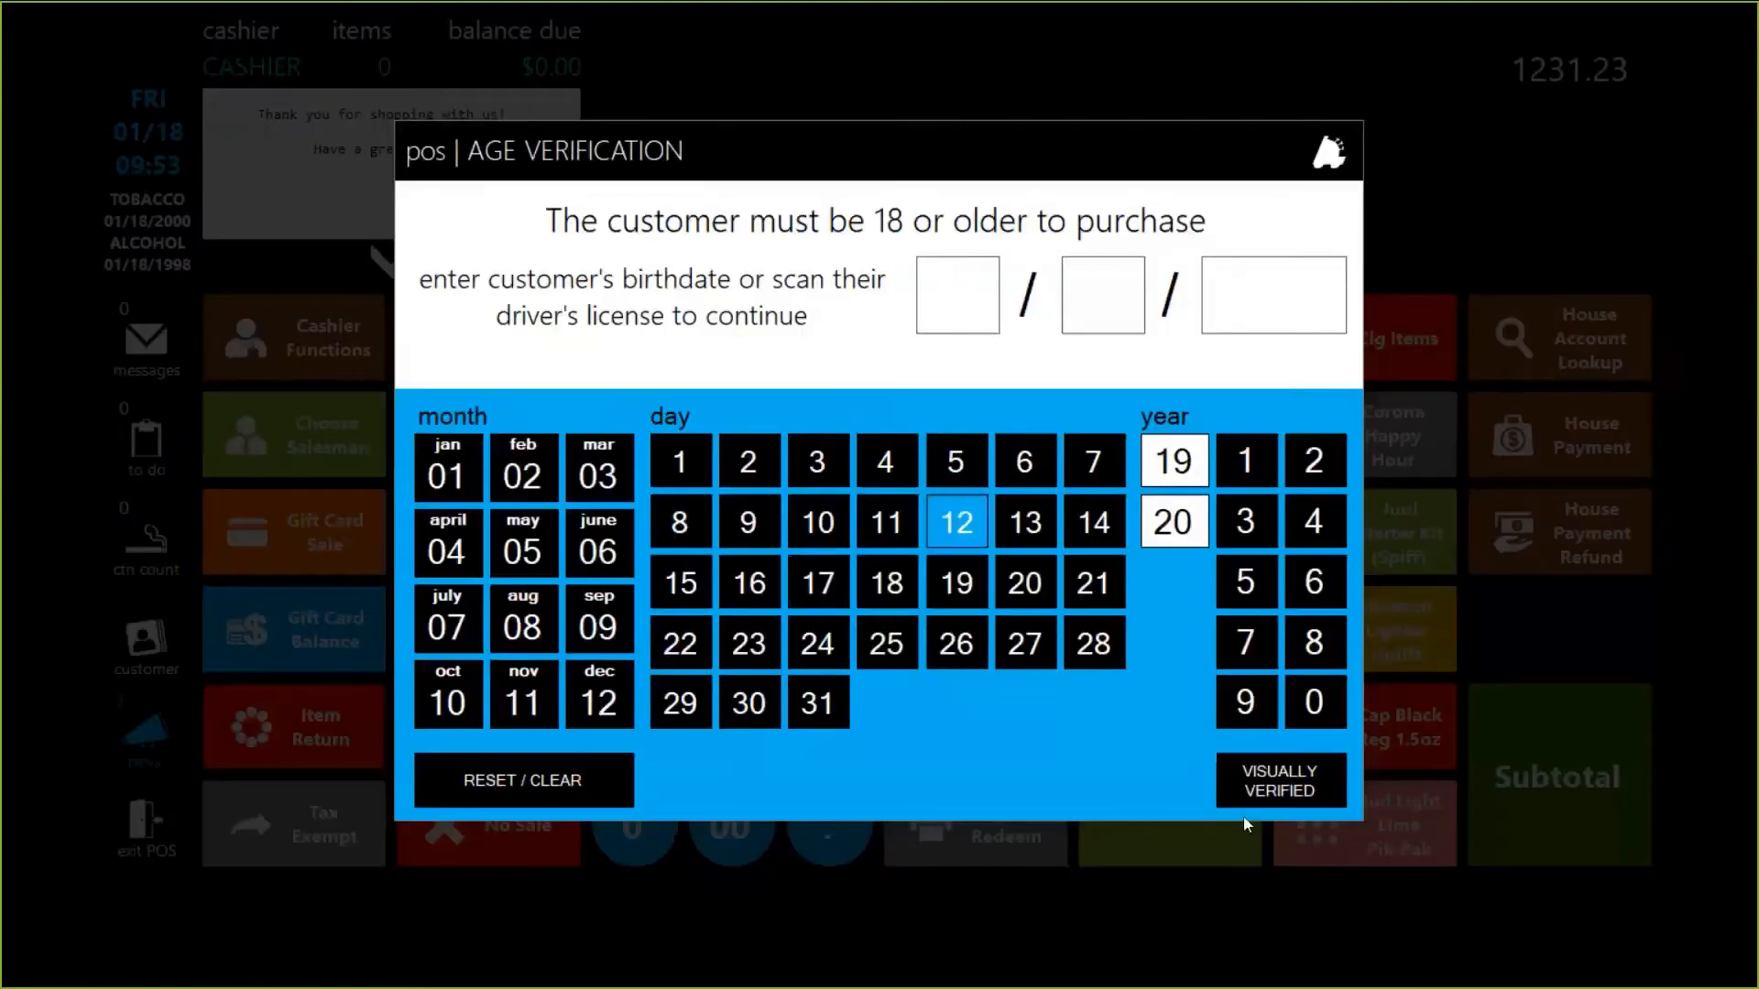
left_click(1282, 793)
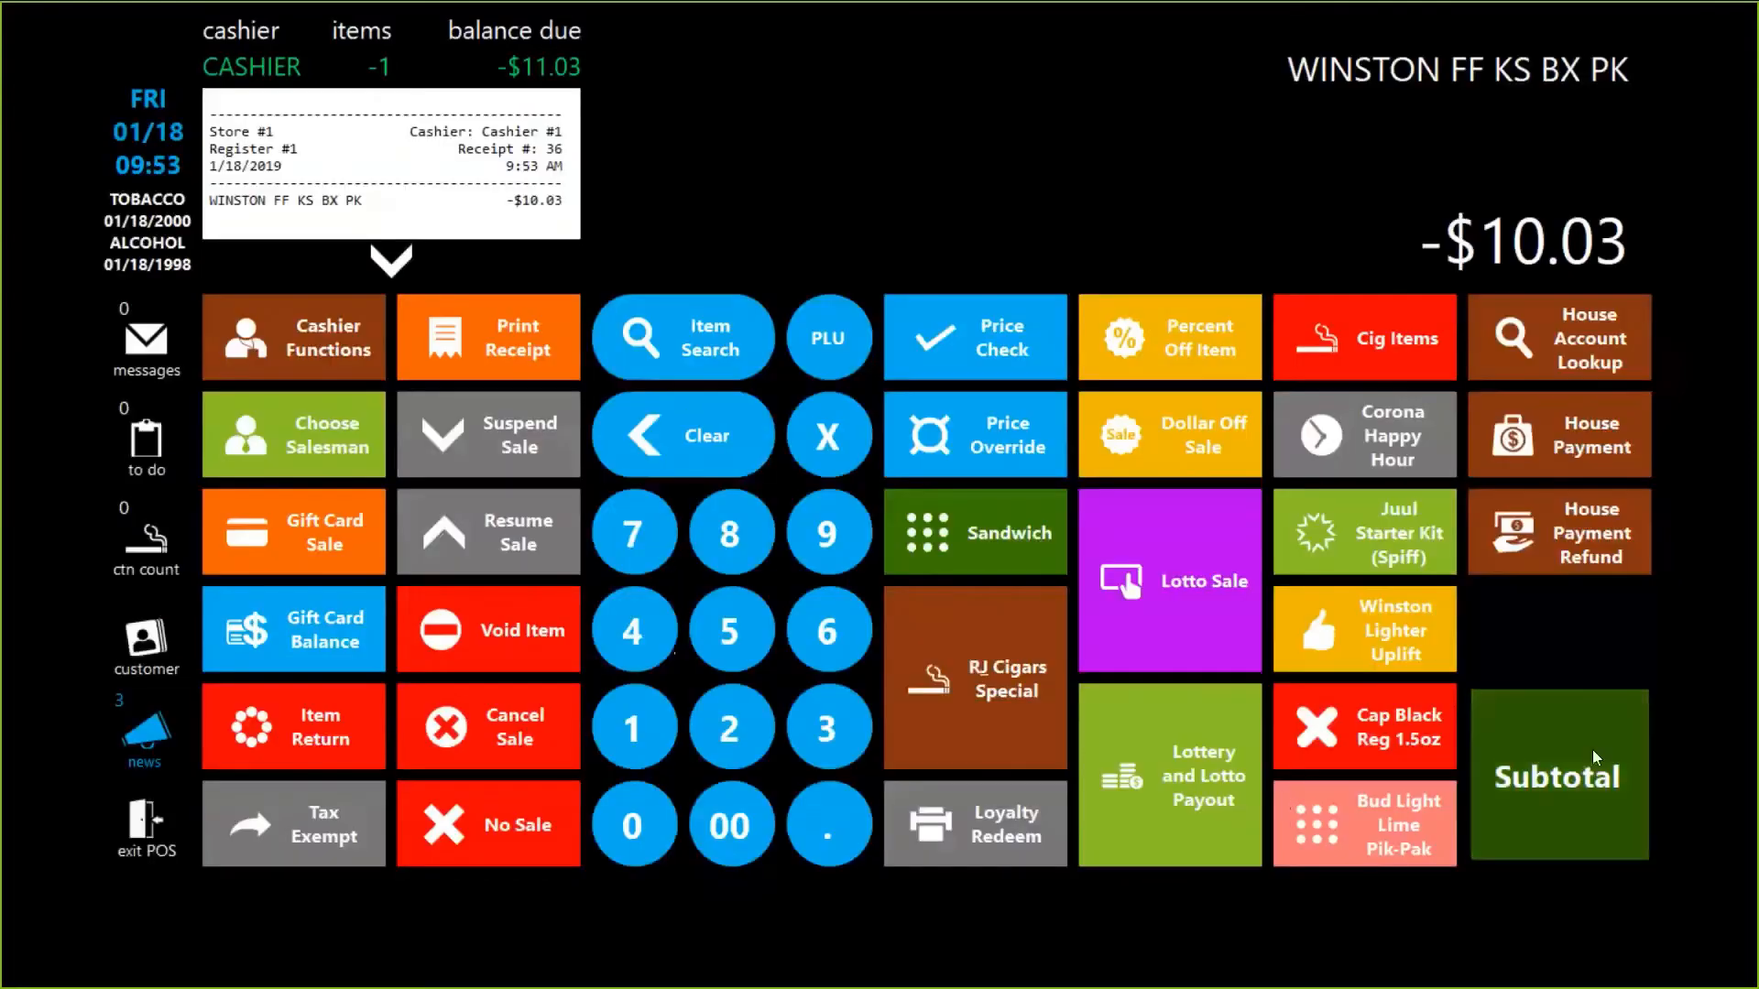
left_click(1592, 750)
left_click(1004, 510)
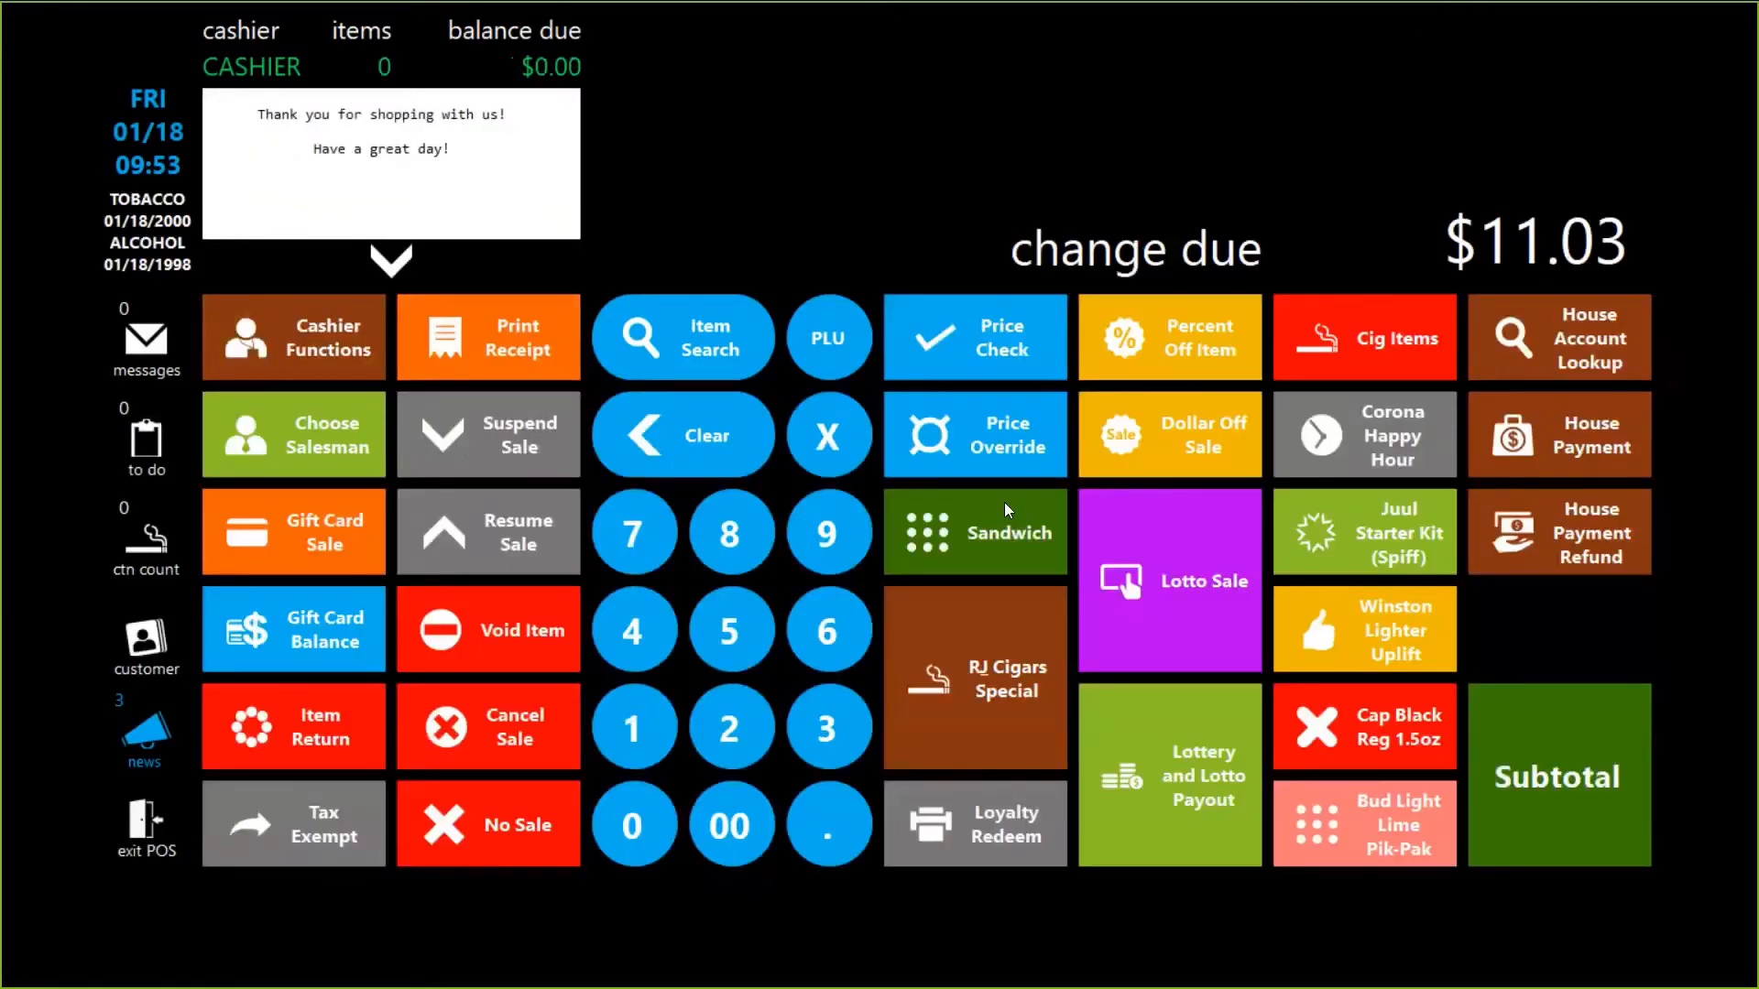
key("alt+Tab")
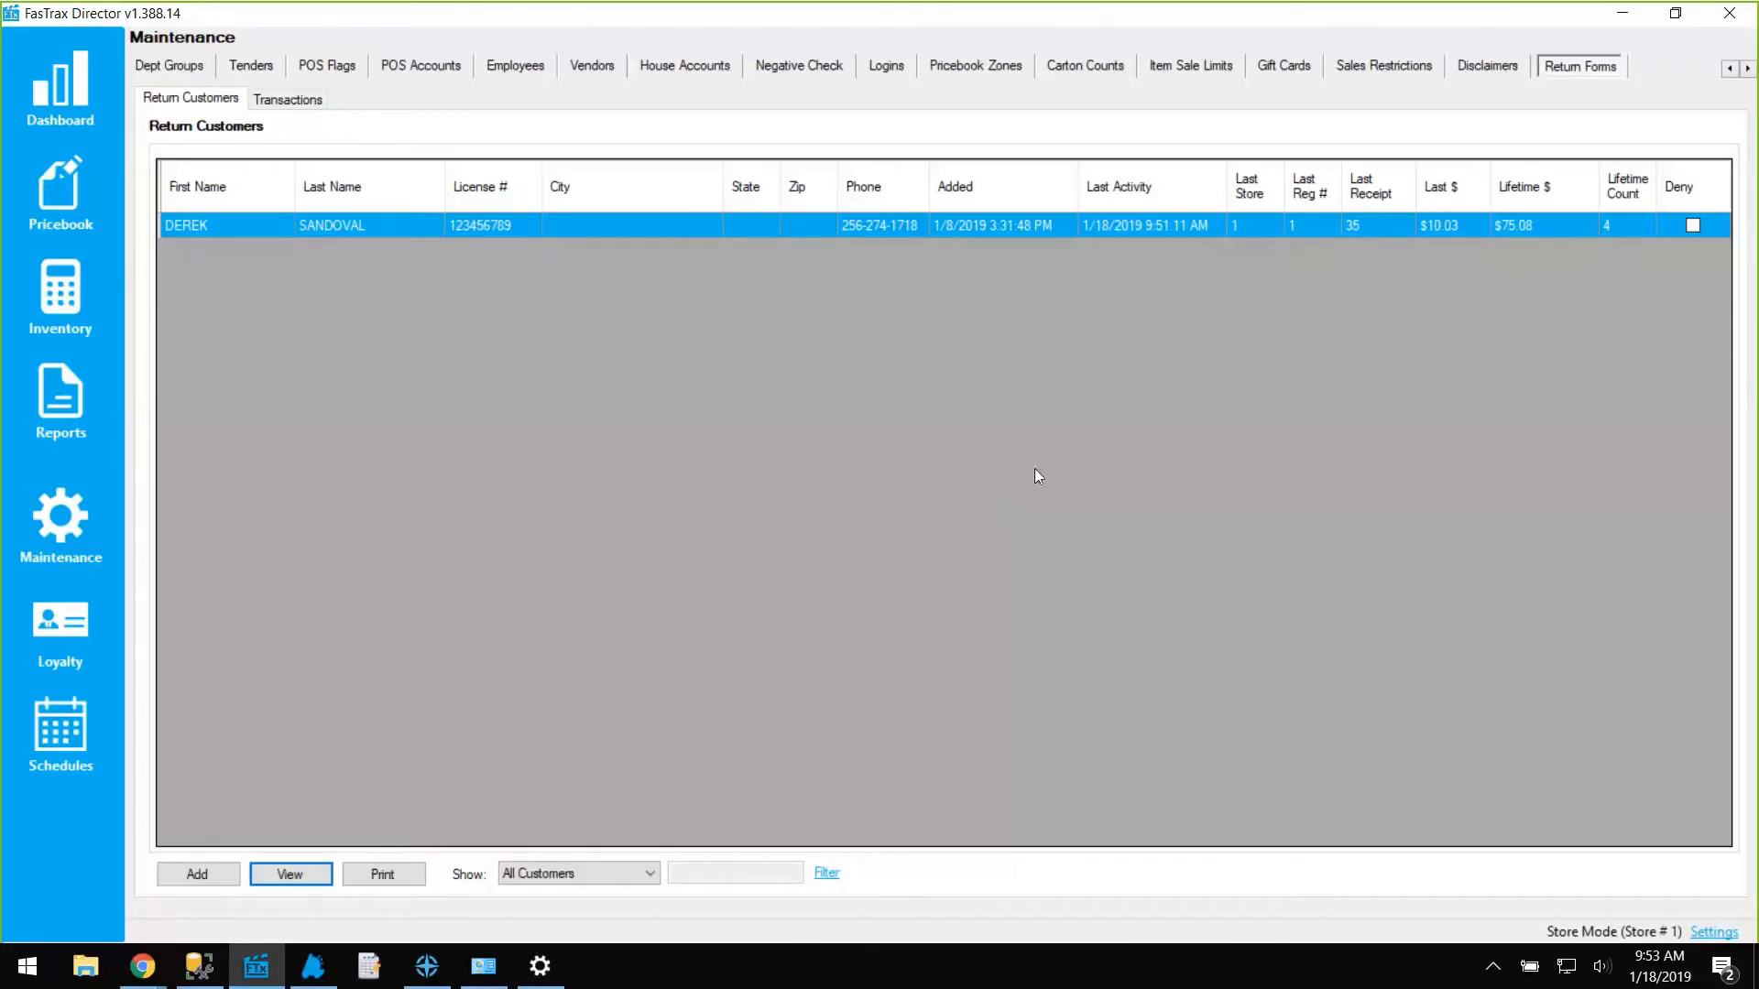
Open the Return Forms customer list under Maintenance in Director.
left_click(62, 531)
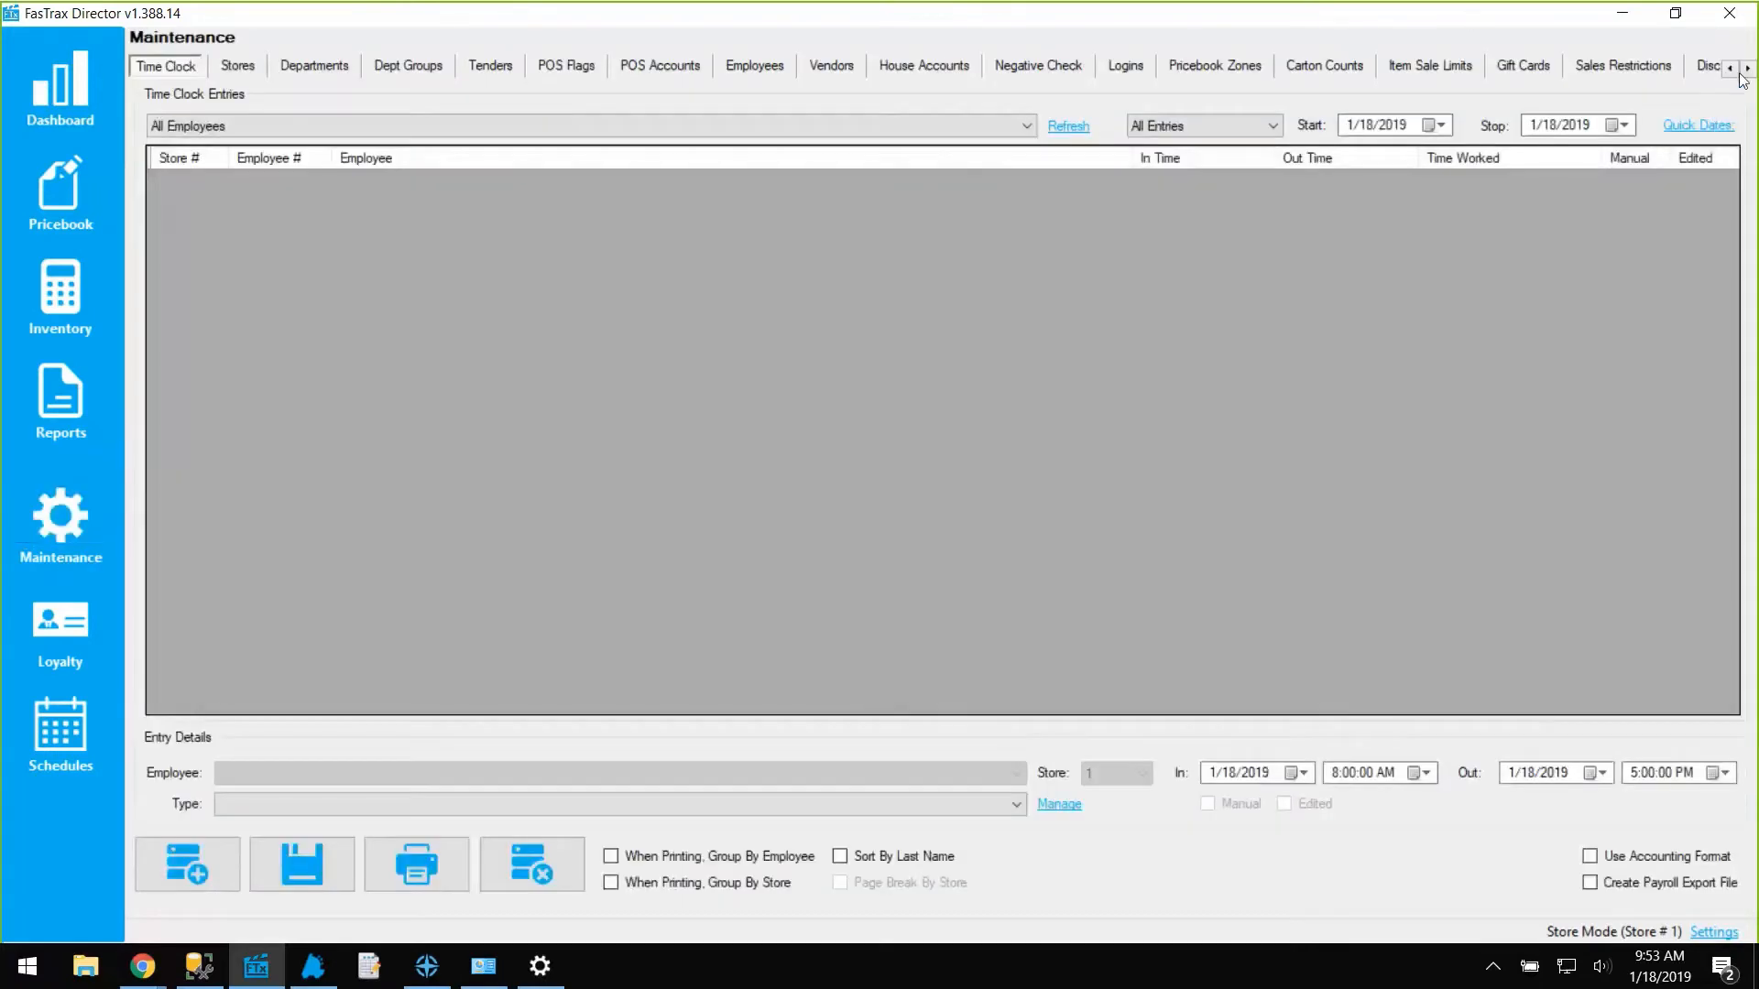
left_click(1745, 69)
left_click(1745, 70)
left_click(1745, 69)
left_click(1548, 68)
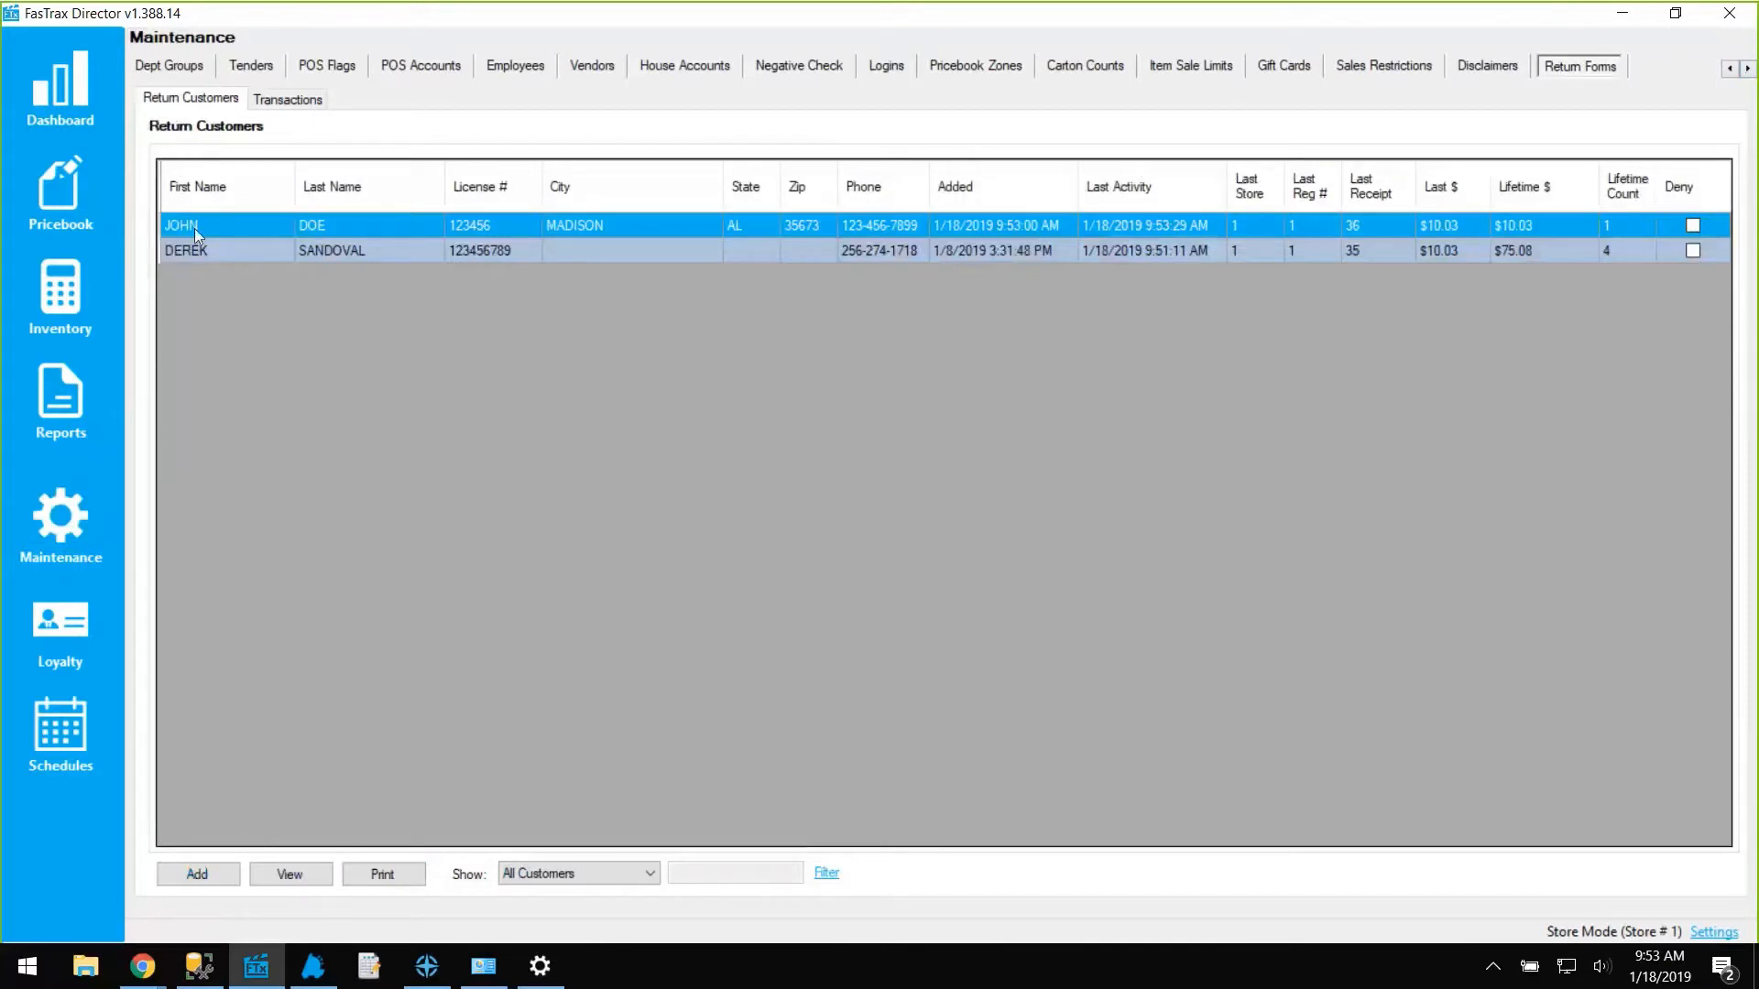
Mark the newly added customer as Deny Returns and save, then begin an item return in POS.
double_click(194, 228)
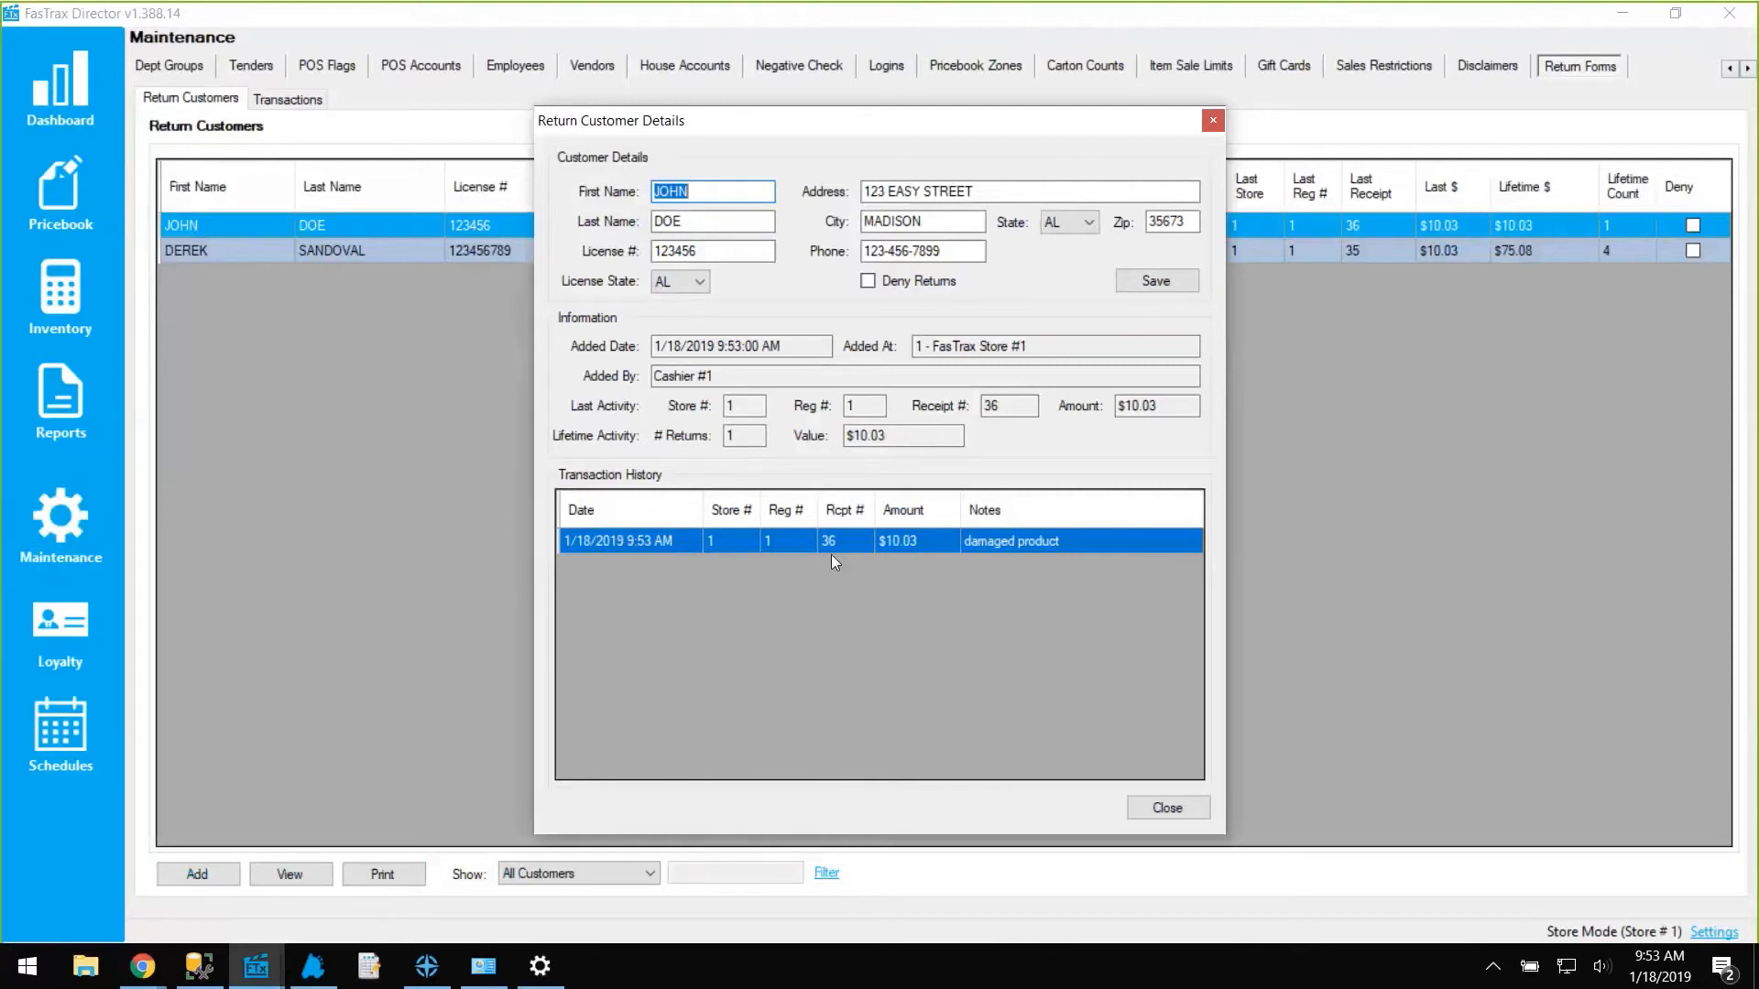
left_click(901, 289)
left_click(1152, 281)
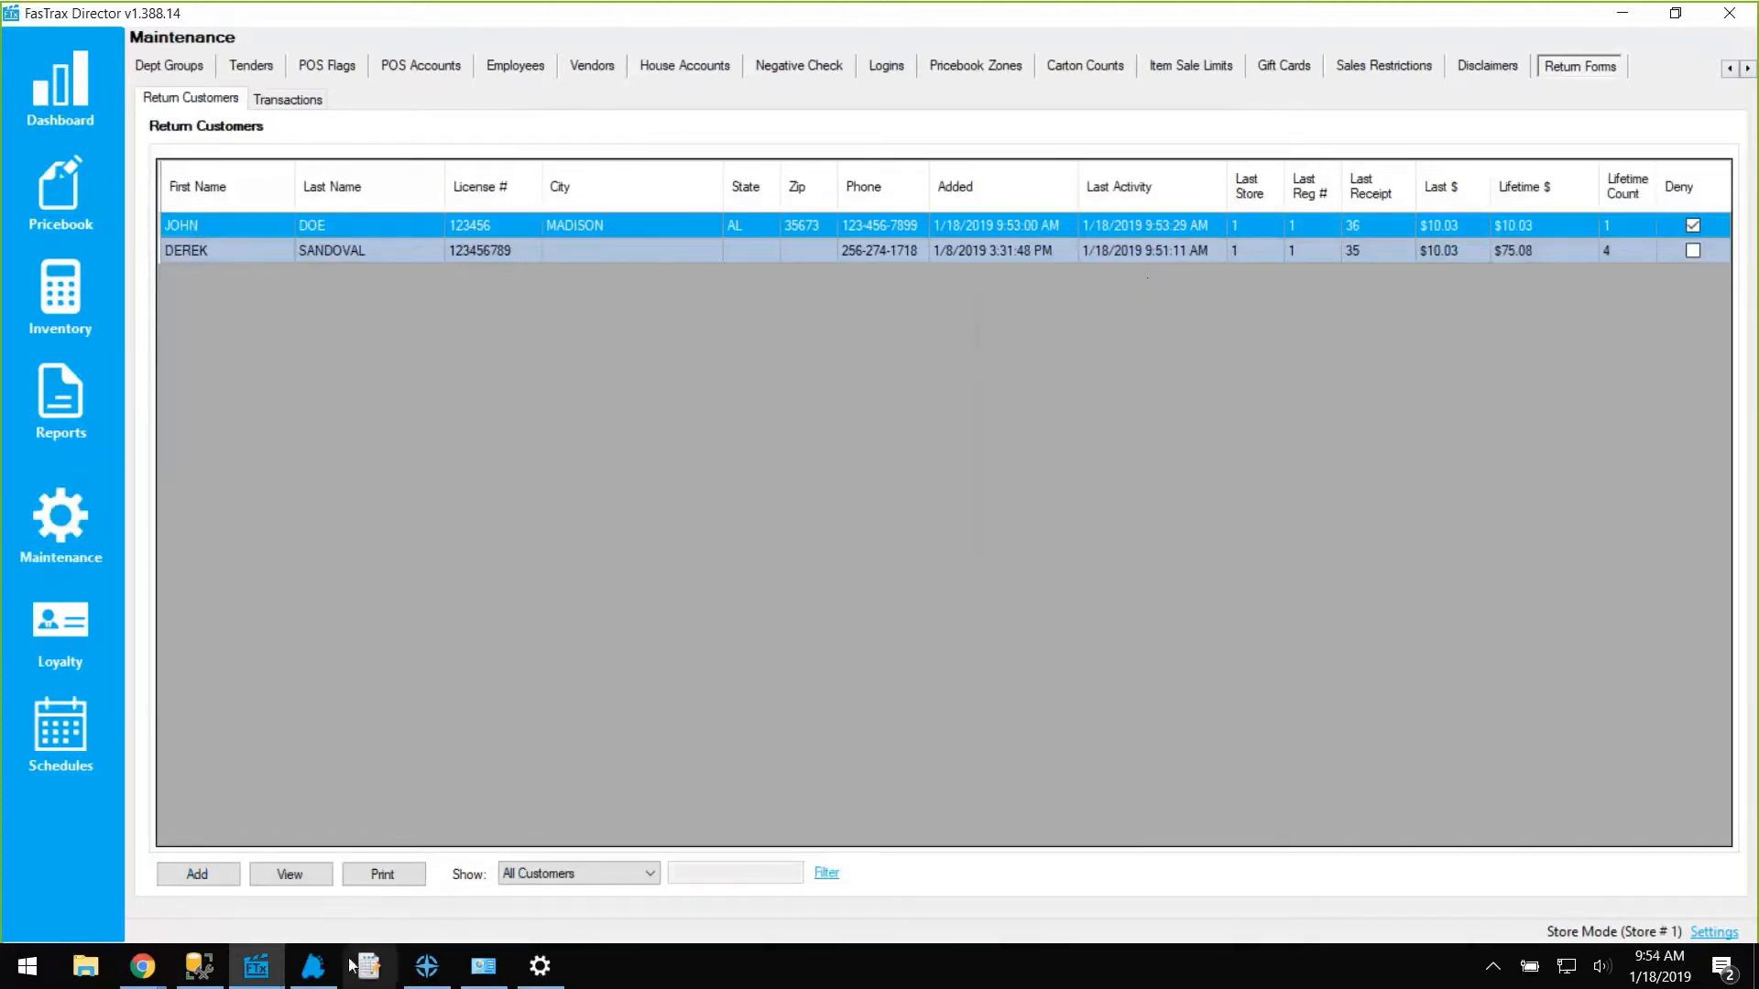
left_click(316, 968)
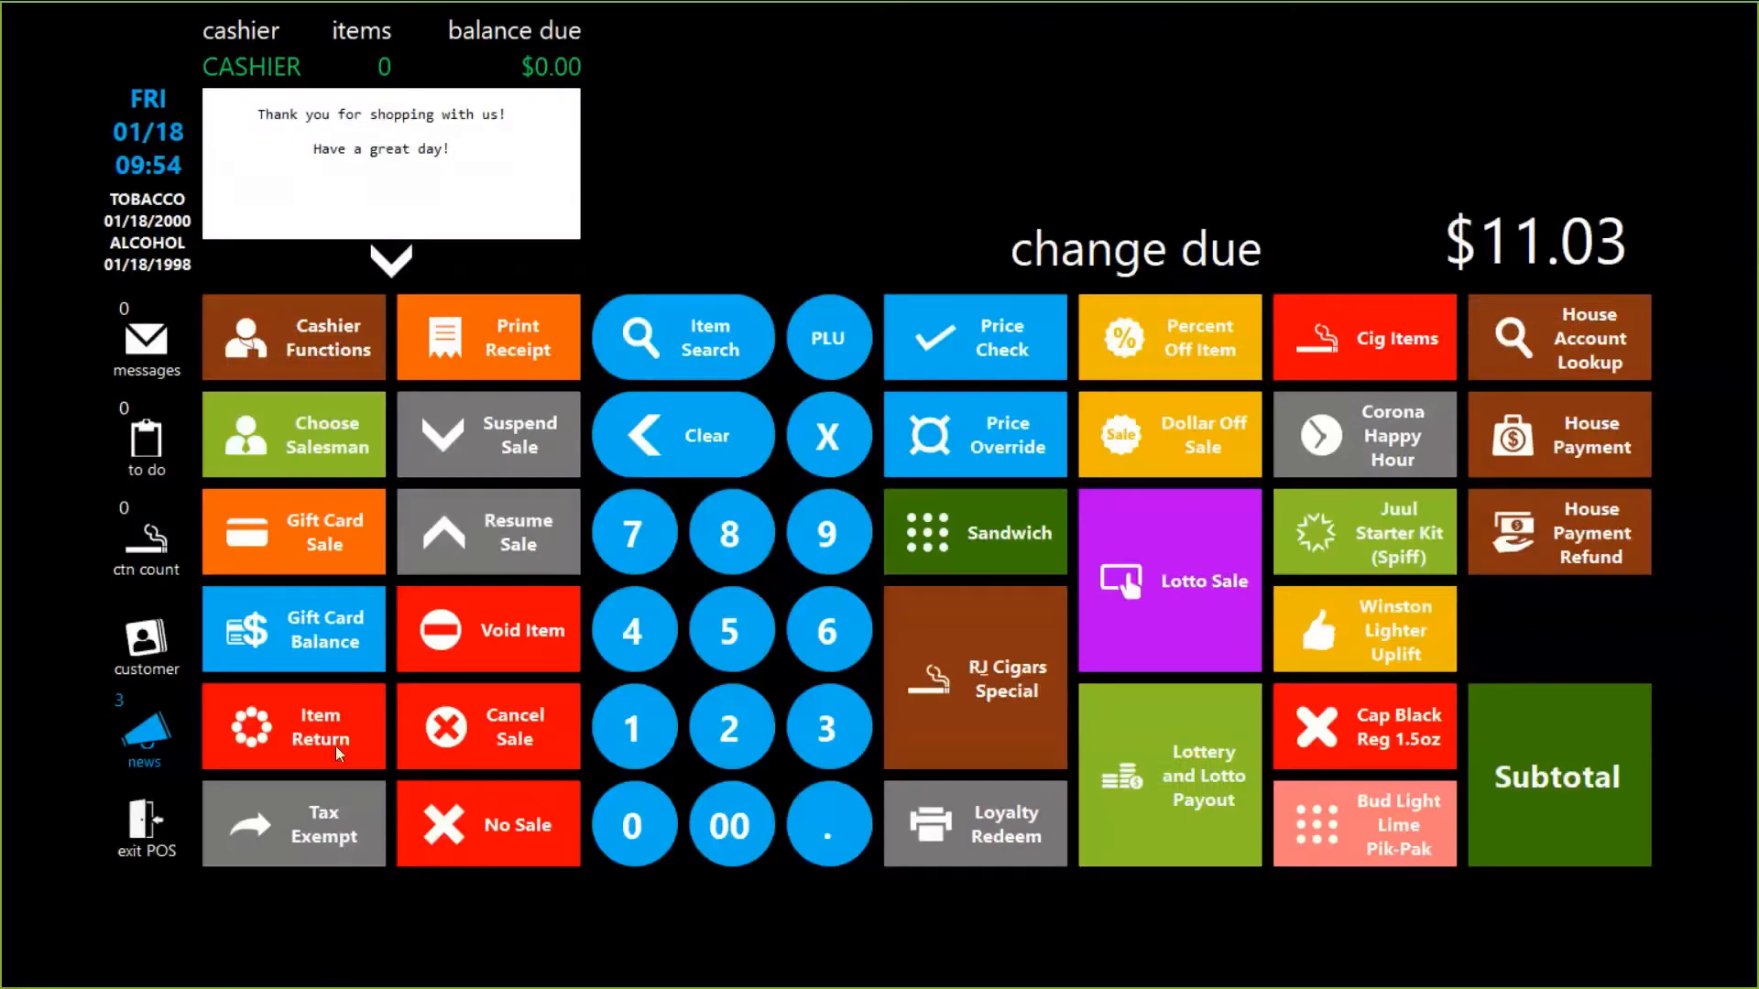
left_click(311, 722)
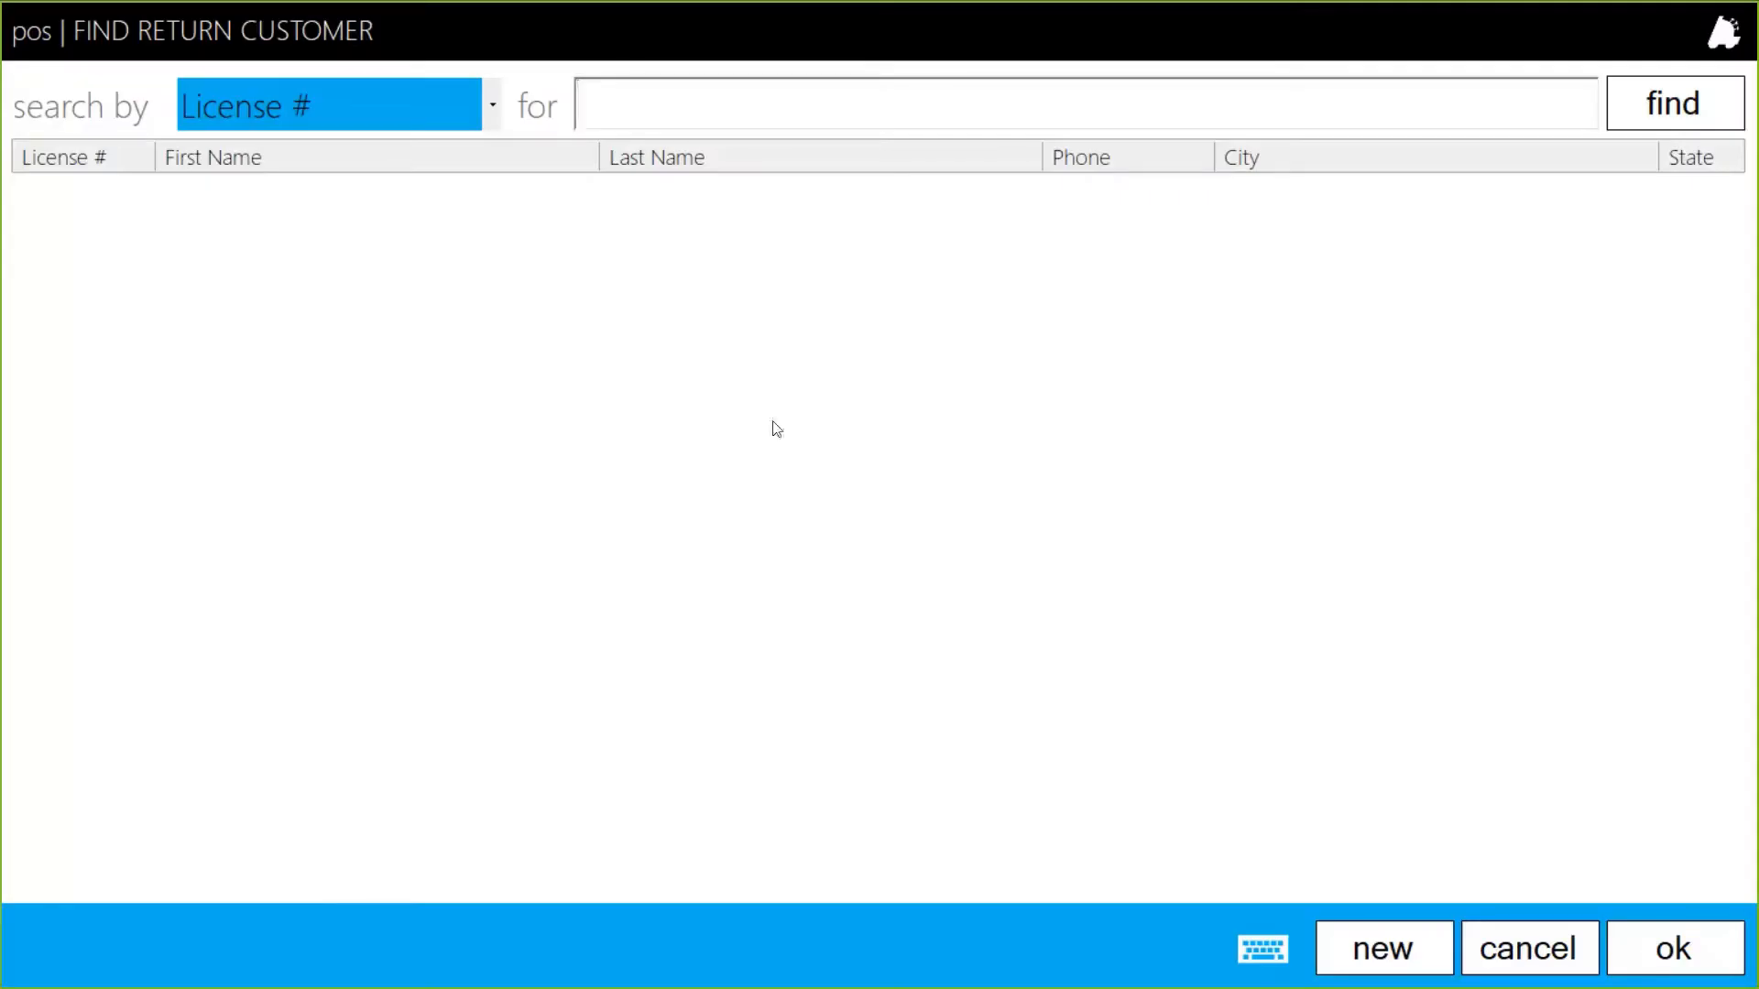
left_click(1664, 105)
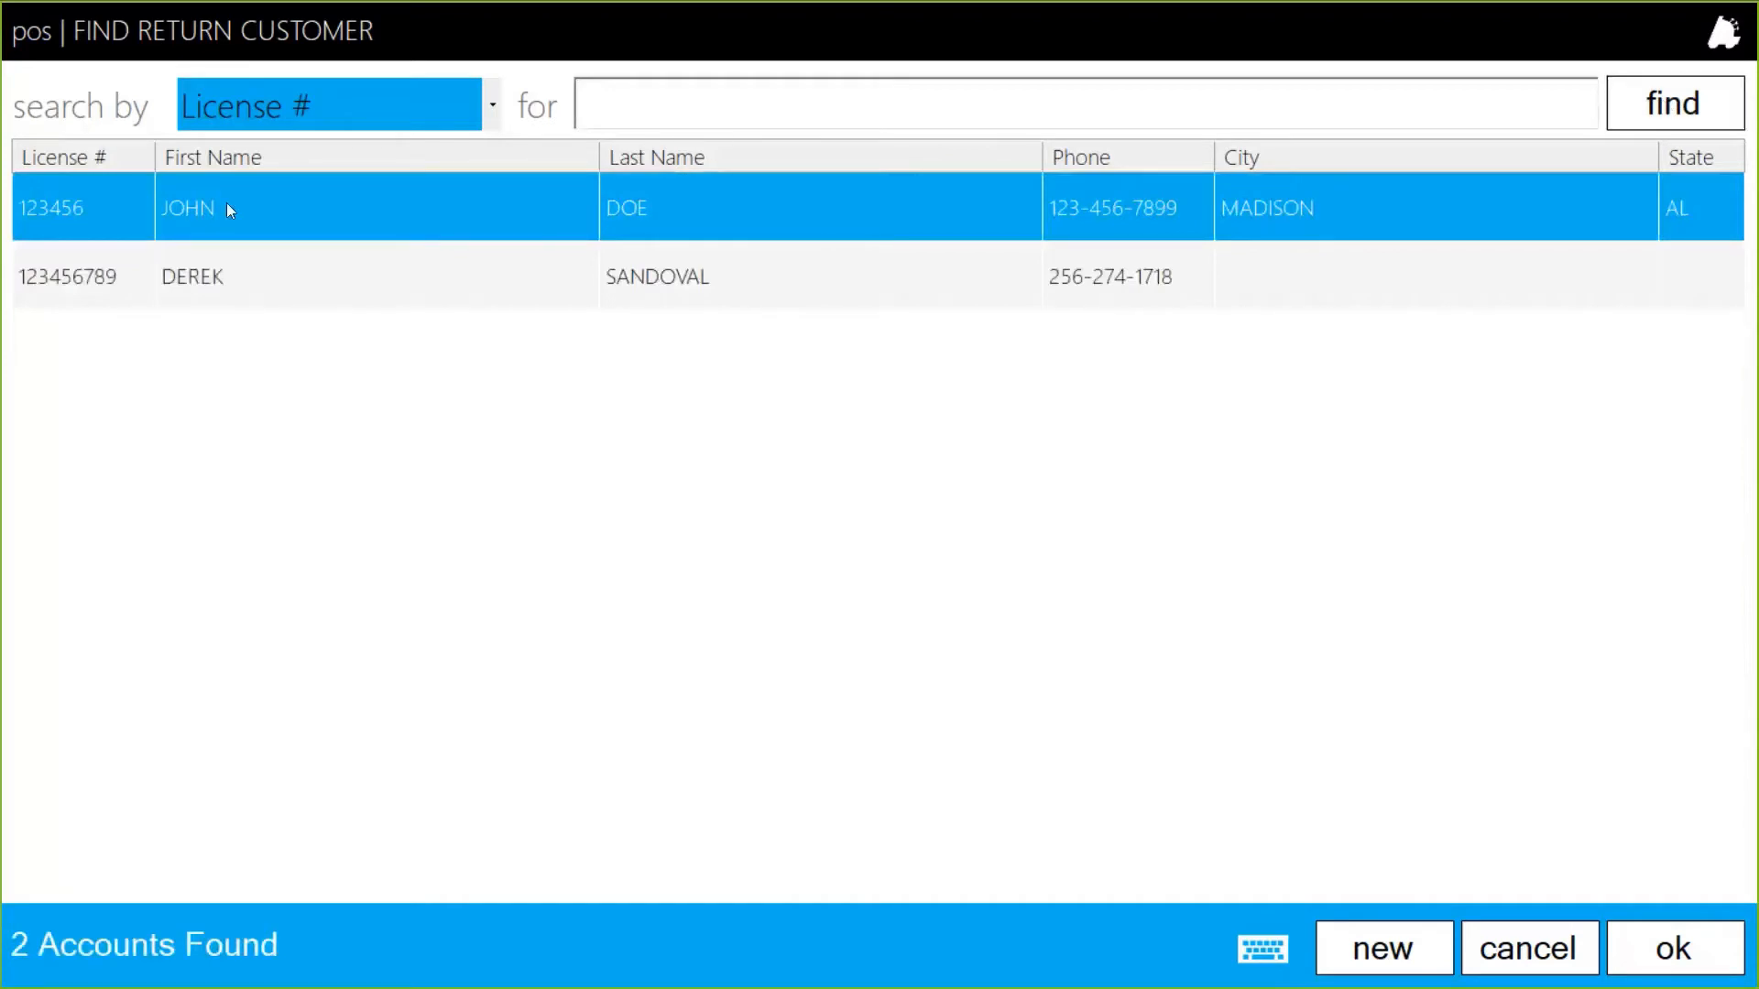
left_click(1690, 942)
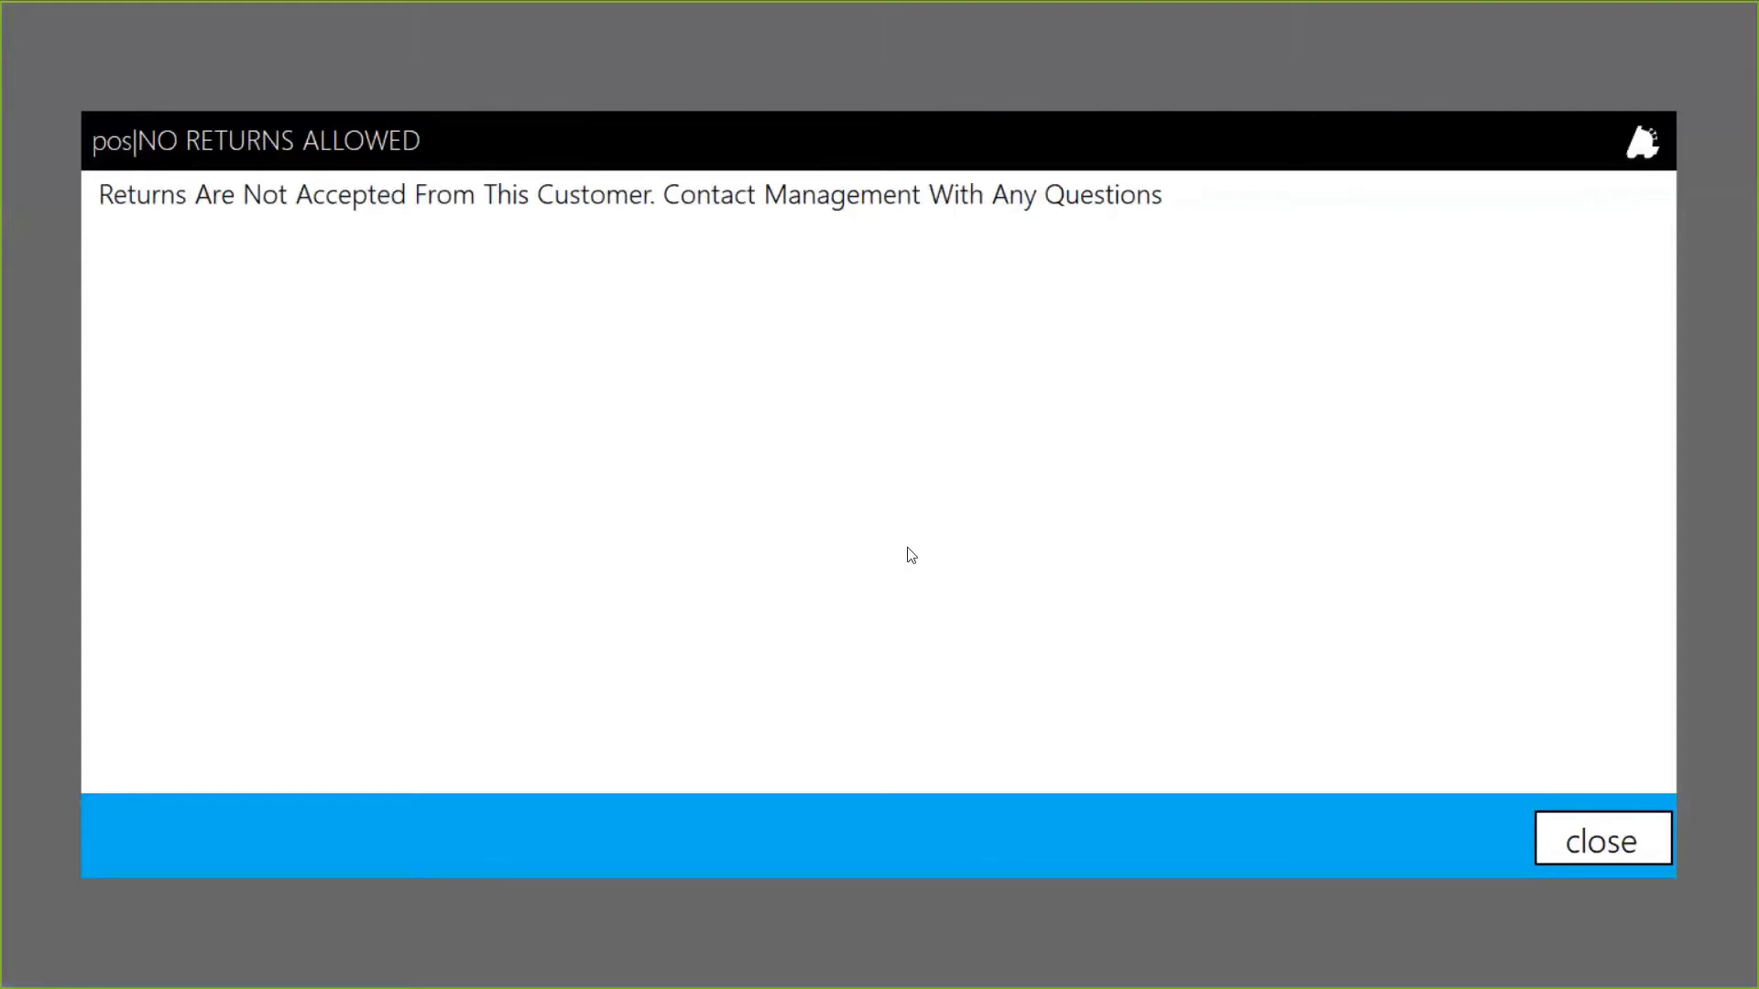
left_click(1600, 852)
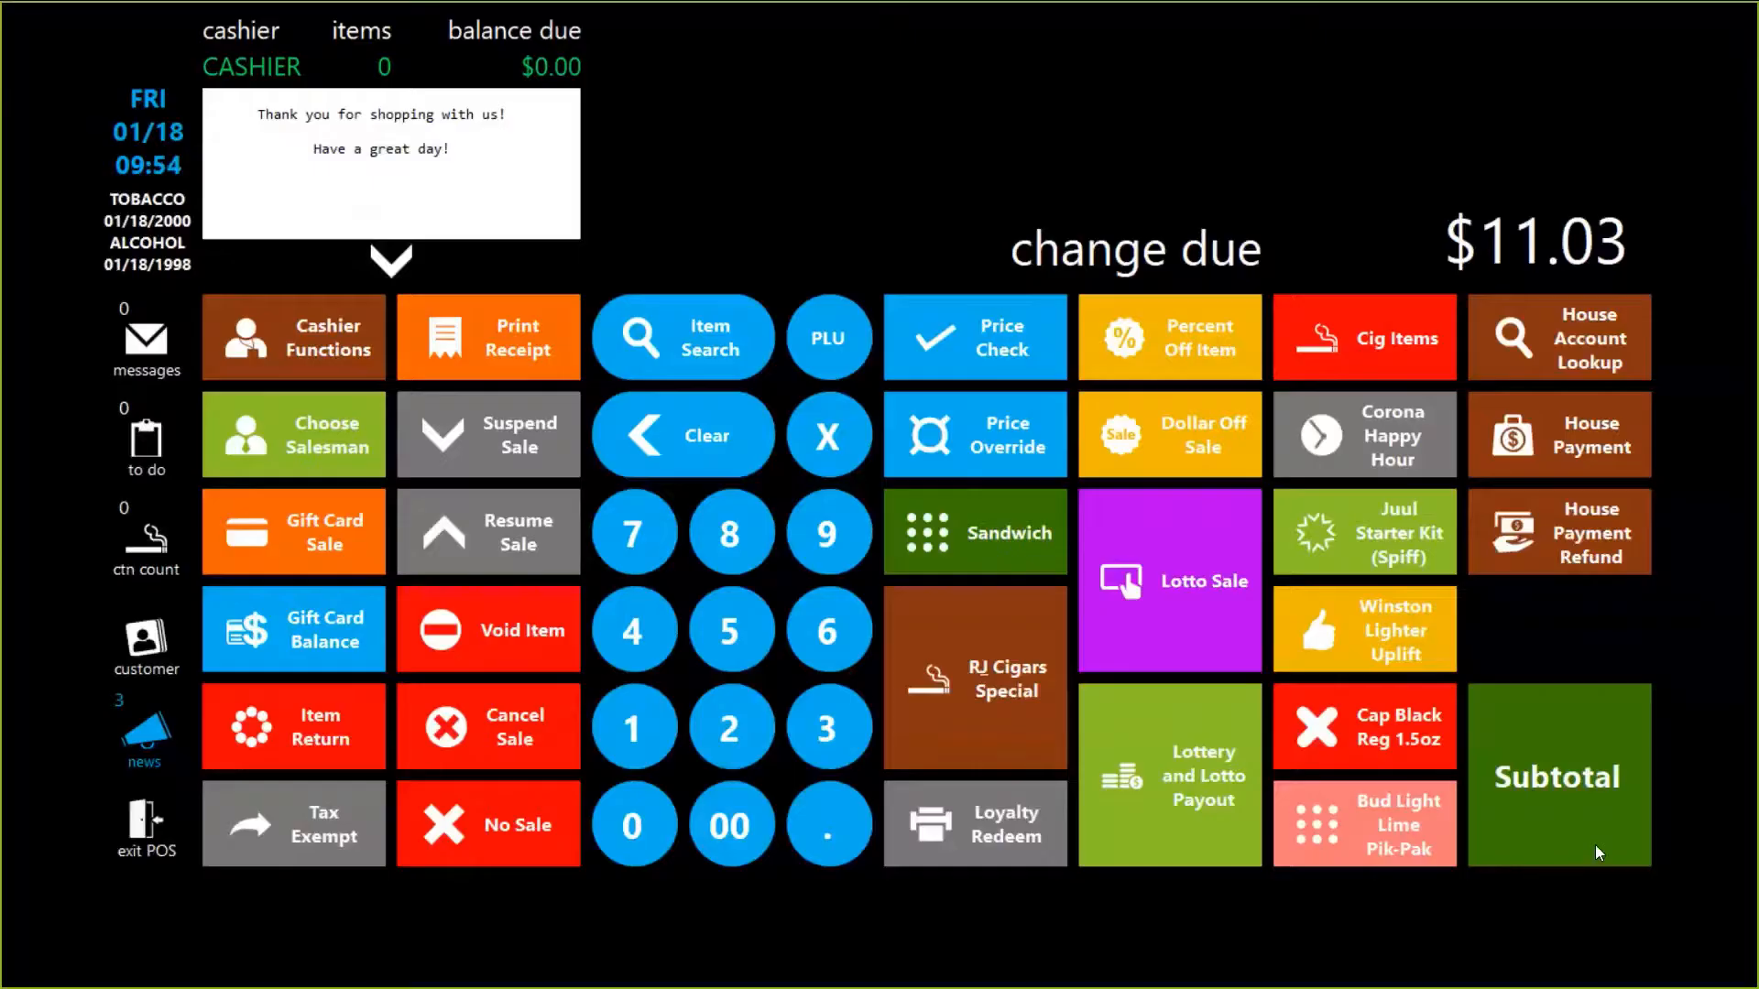
Toggle the Deny Returns setting for the first return customer in Director and save their details.
key("alt+Tab")
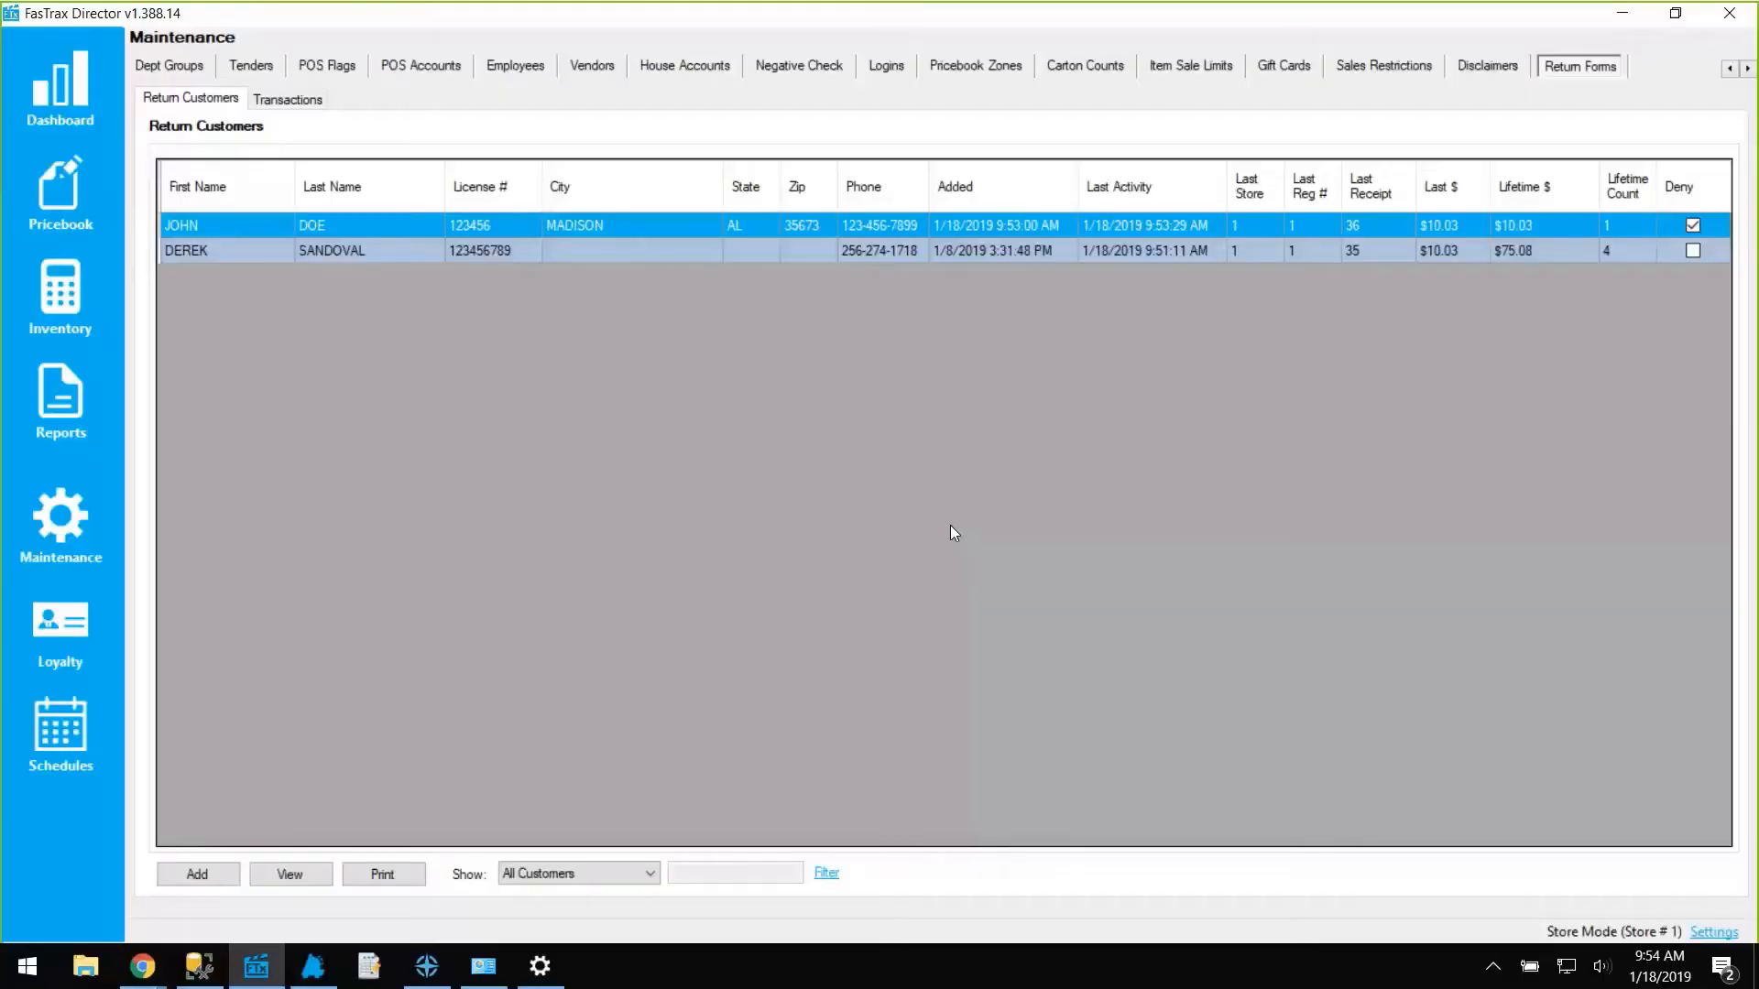
left_click(290, 874)
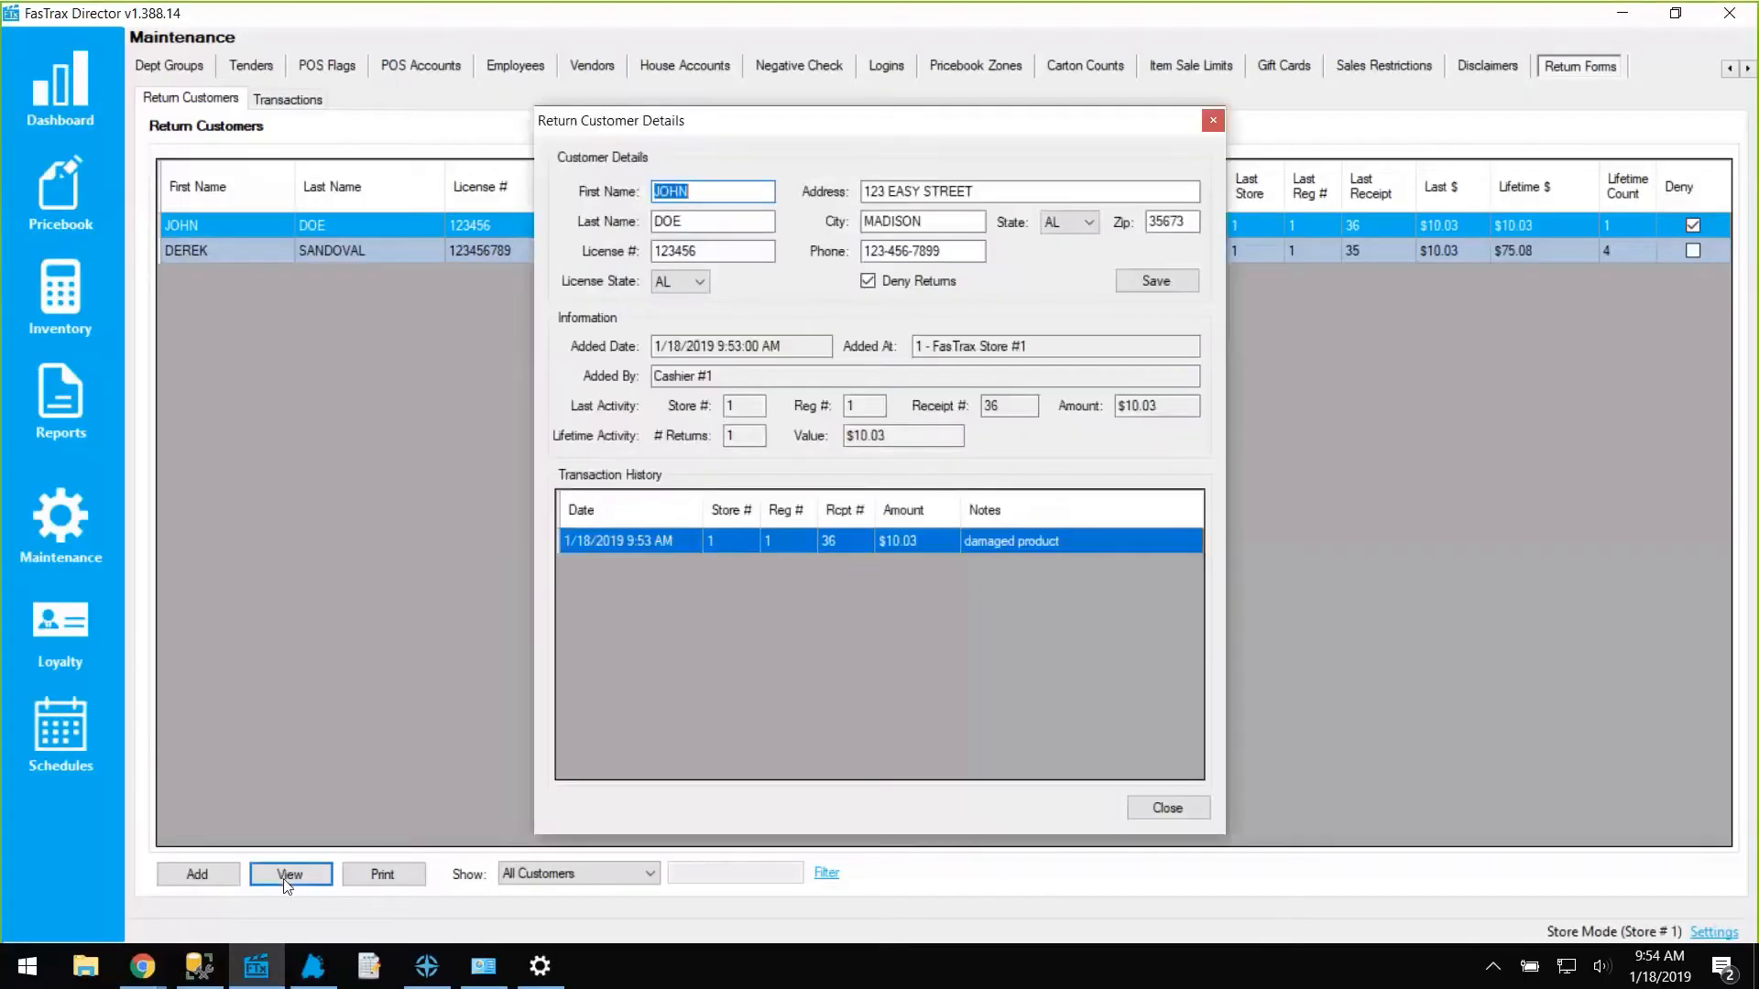
left_click(868, 280)
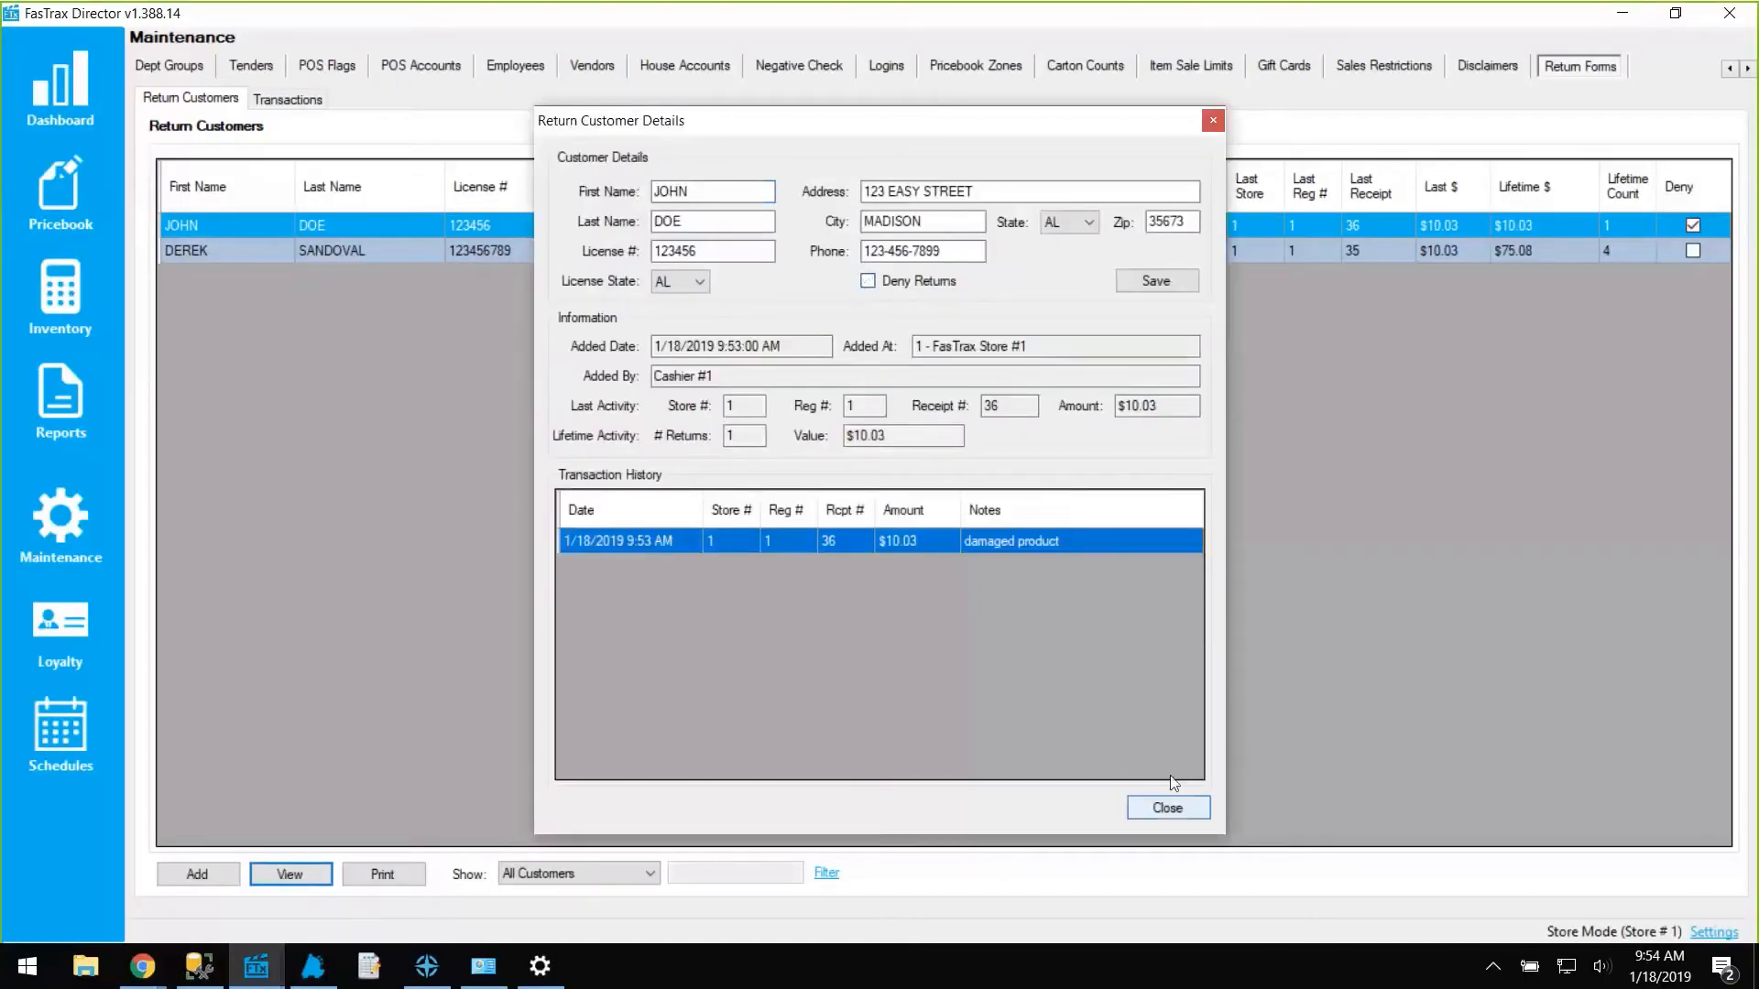
left_click(1156, 281)
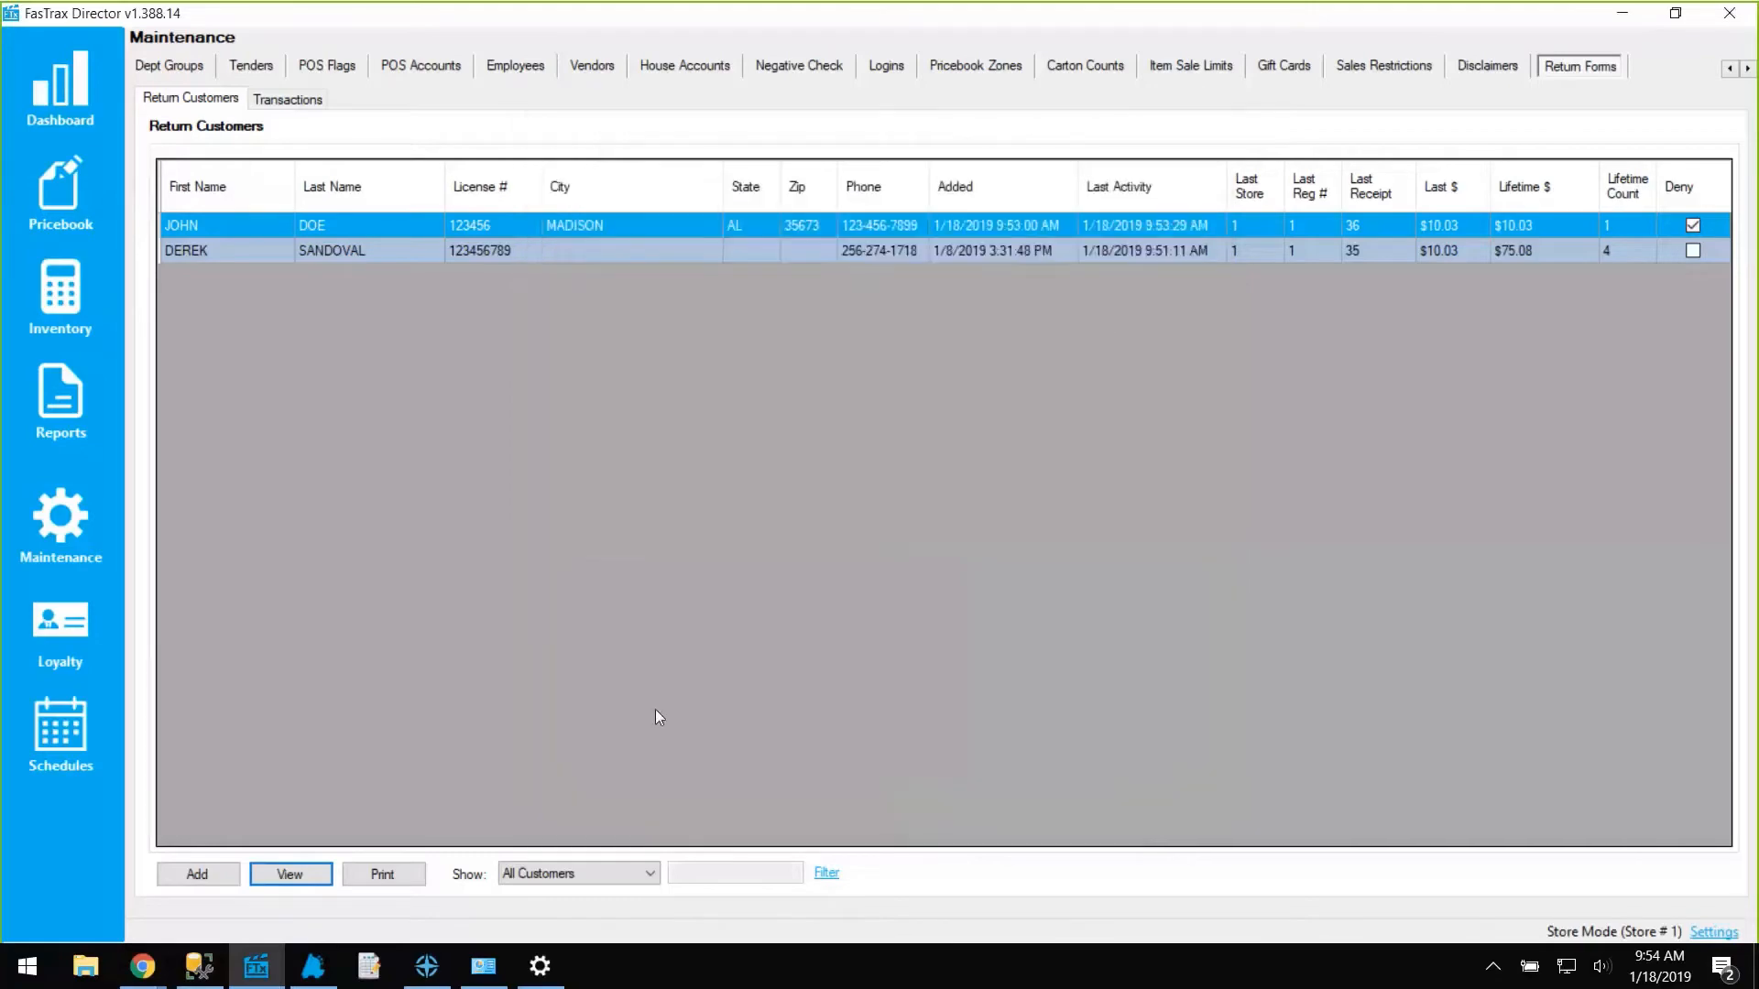
key("alt+Tab")
Start an item return for the first return customer with the note 'did not like product'.
left_click(295, 712)
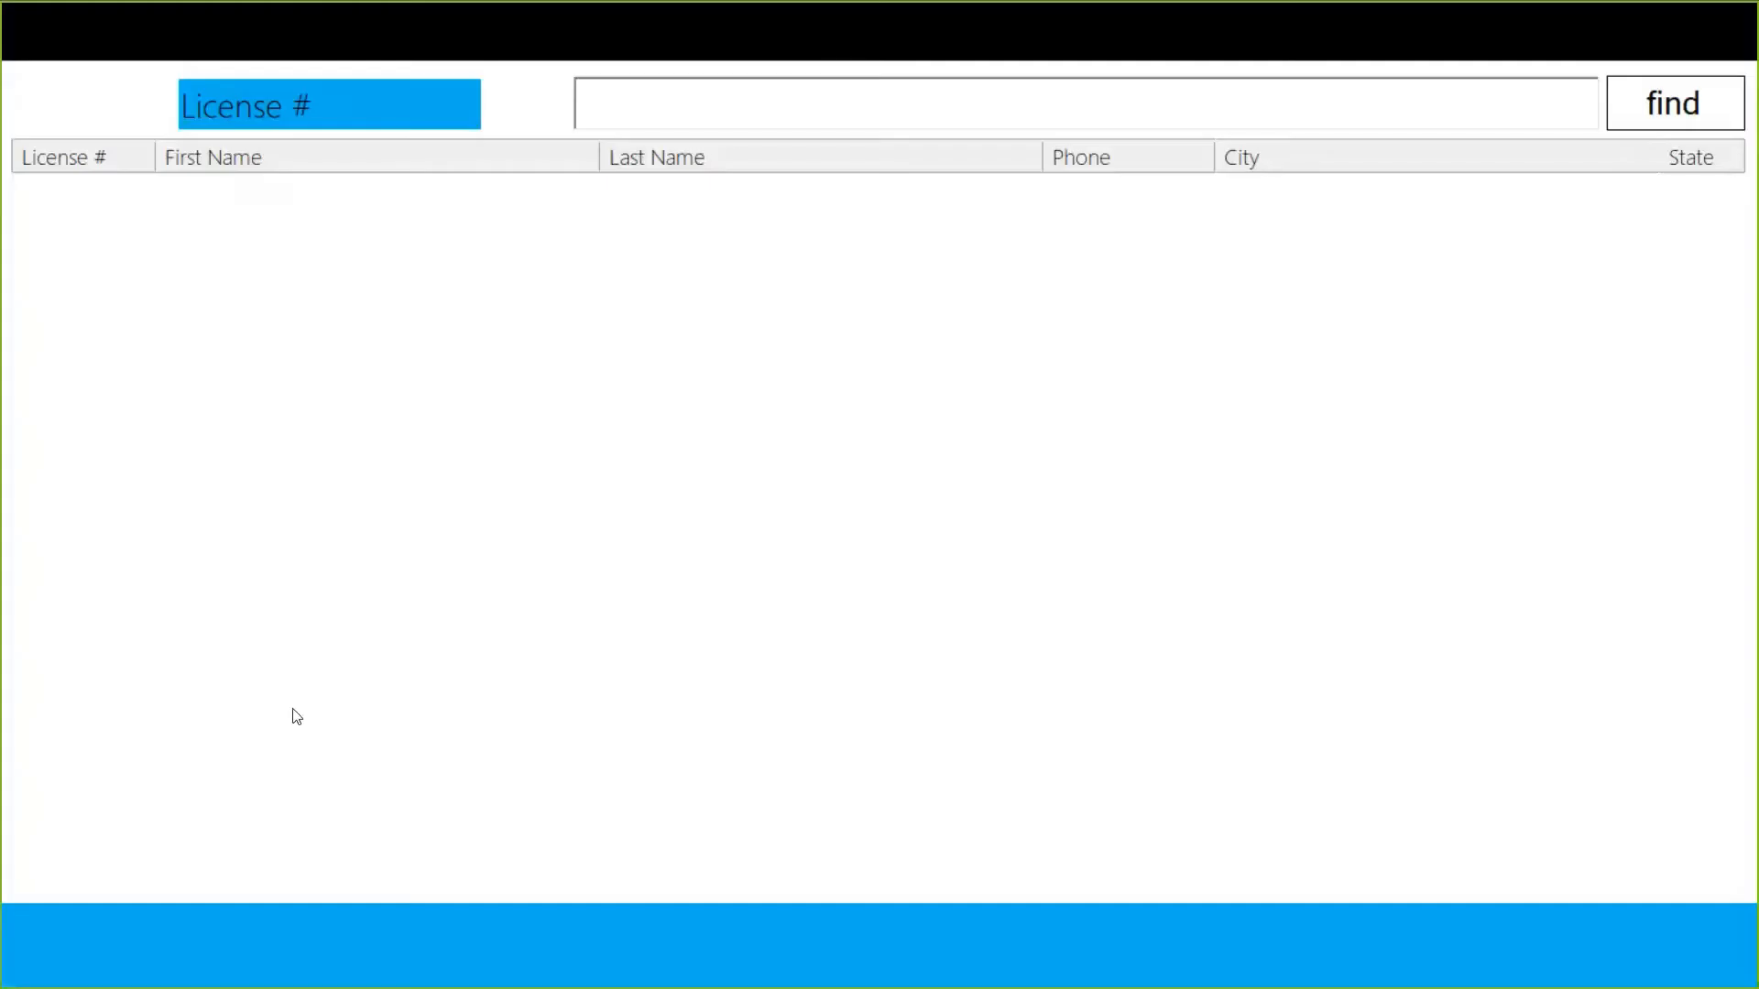
left_click(1673, 106)
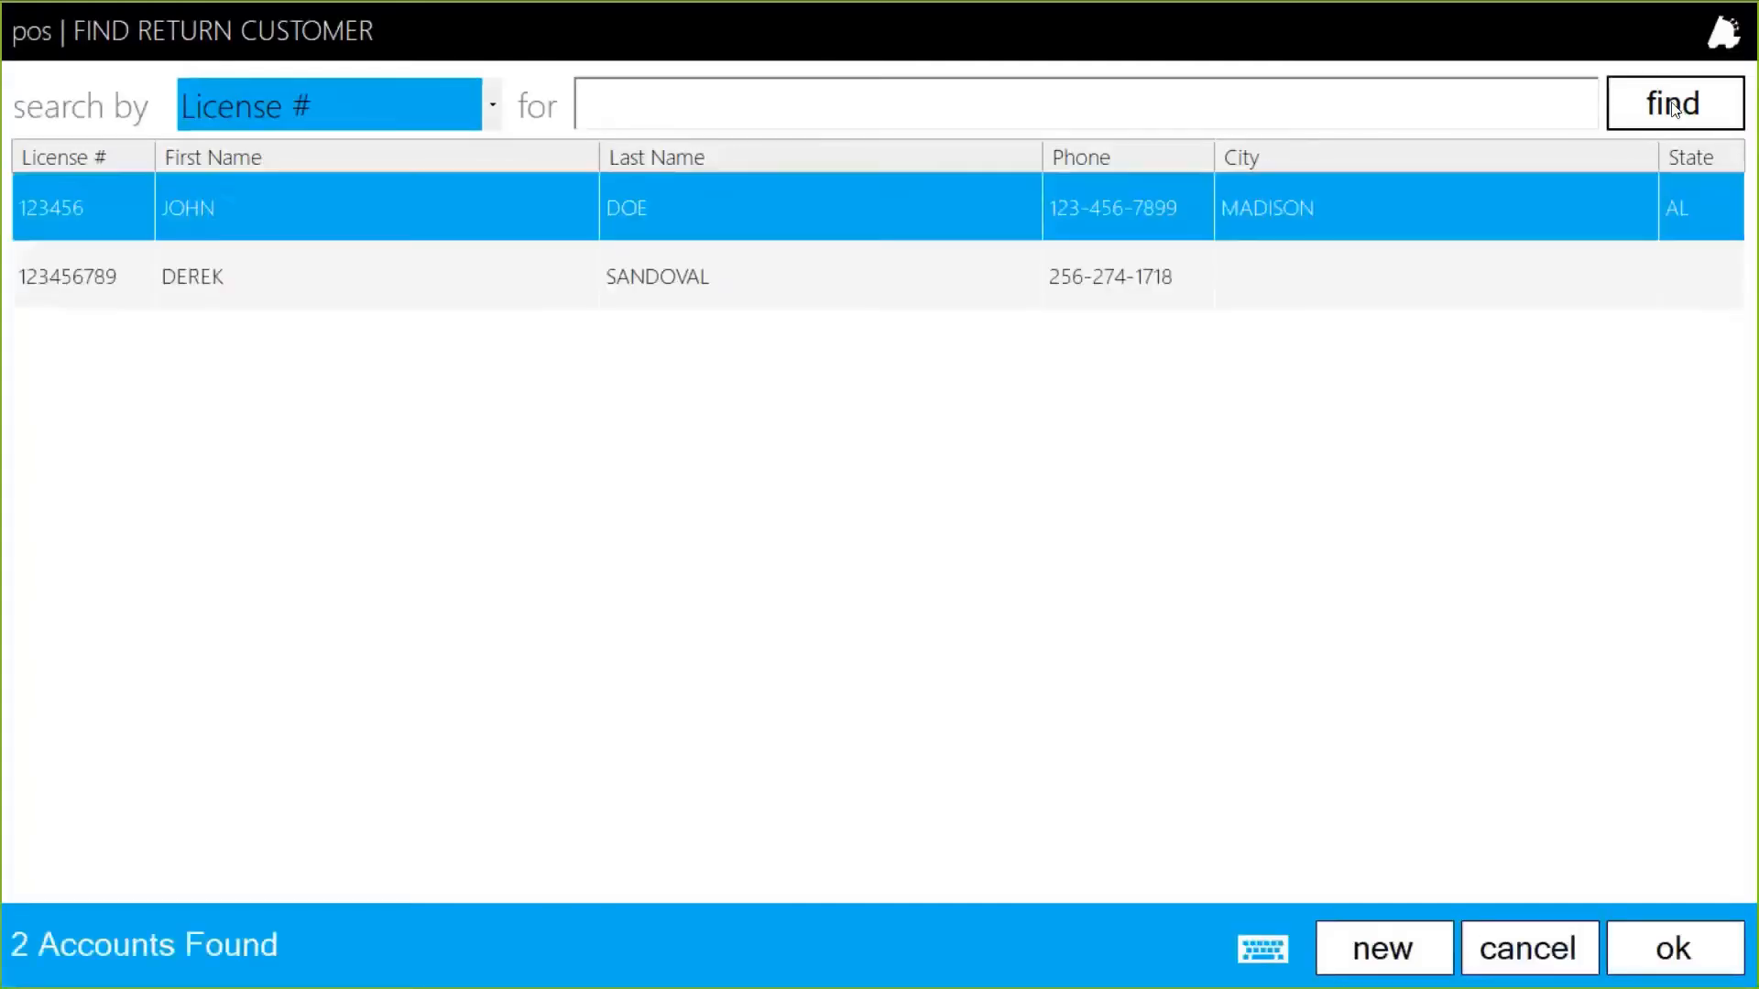
double_click(269, 211)
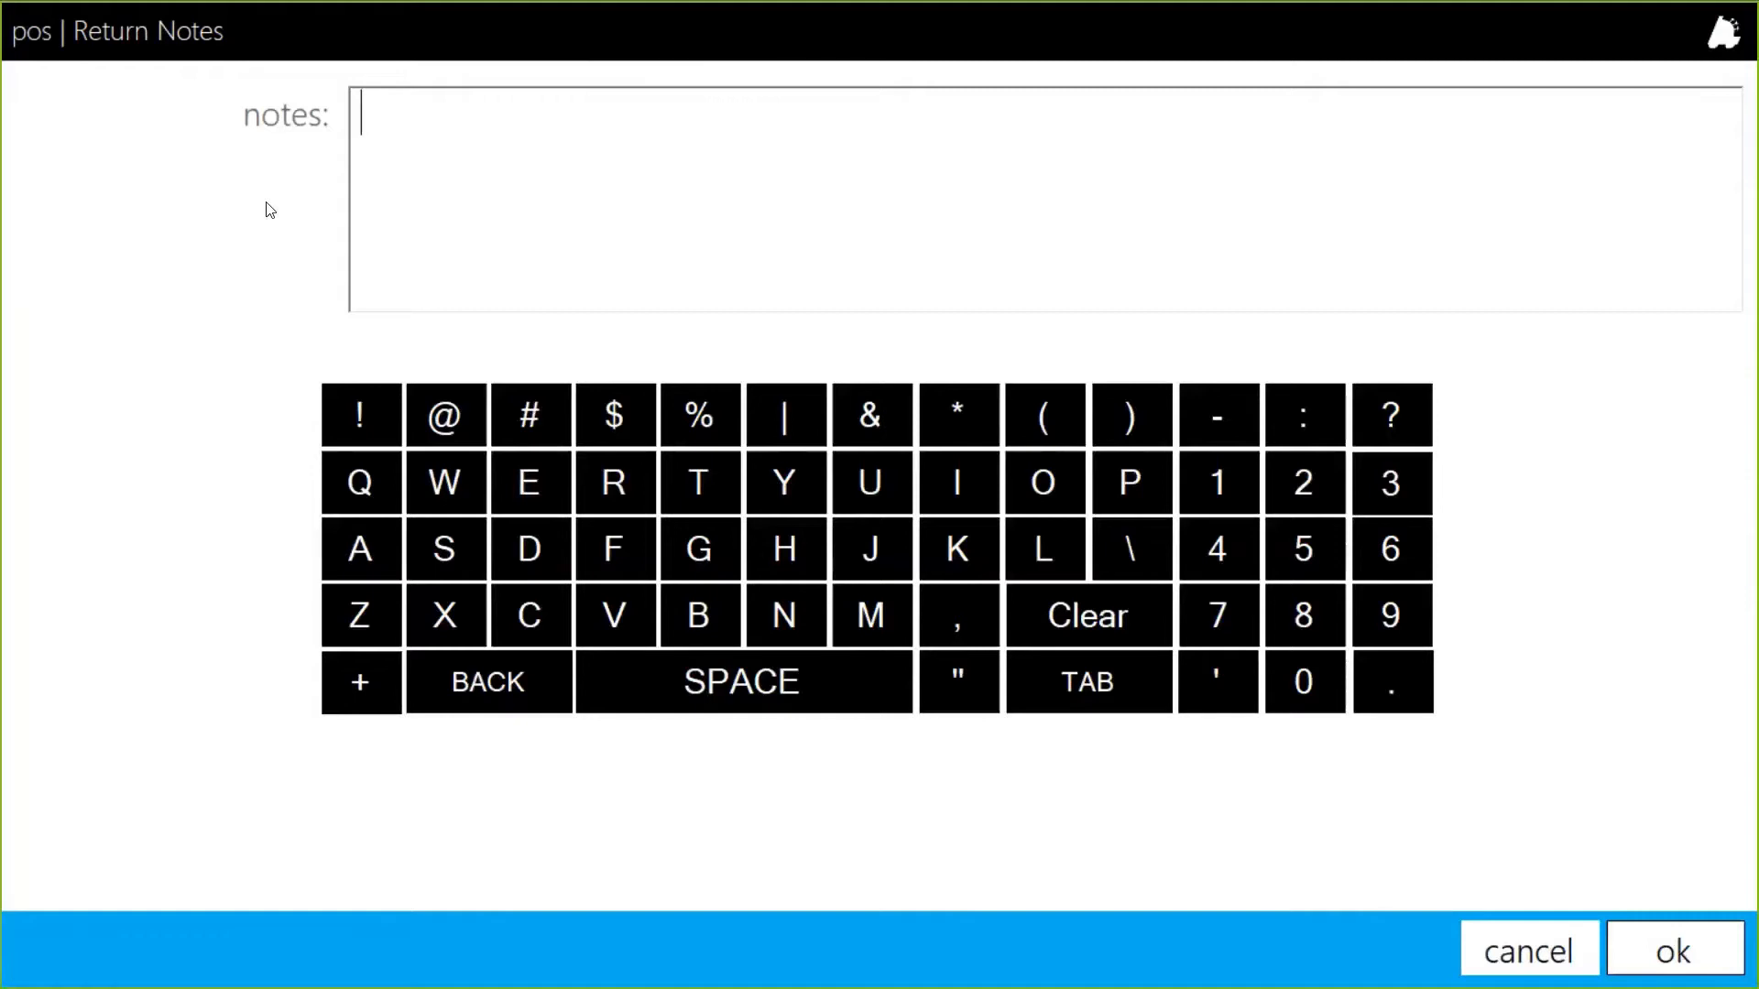
type("did not like")
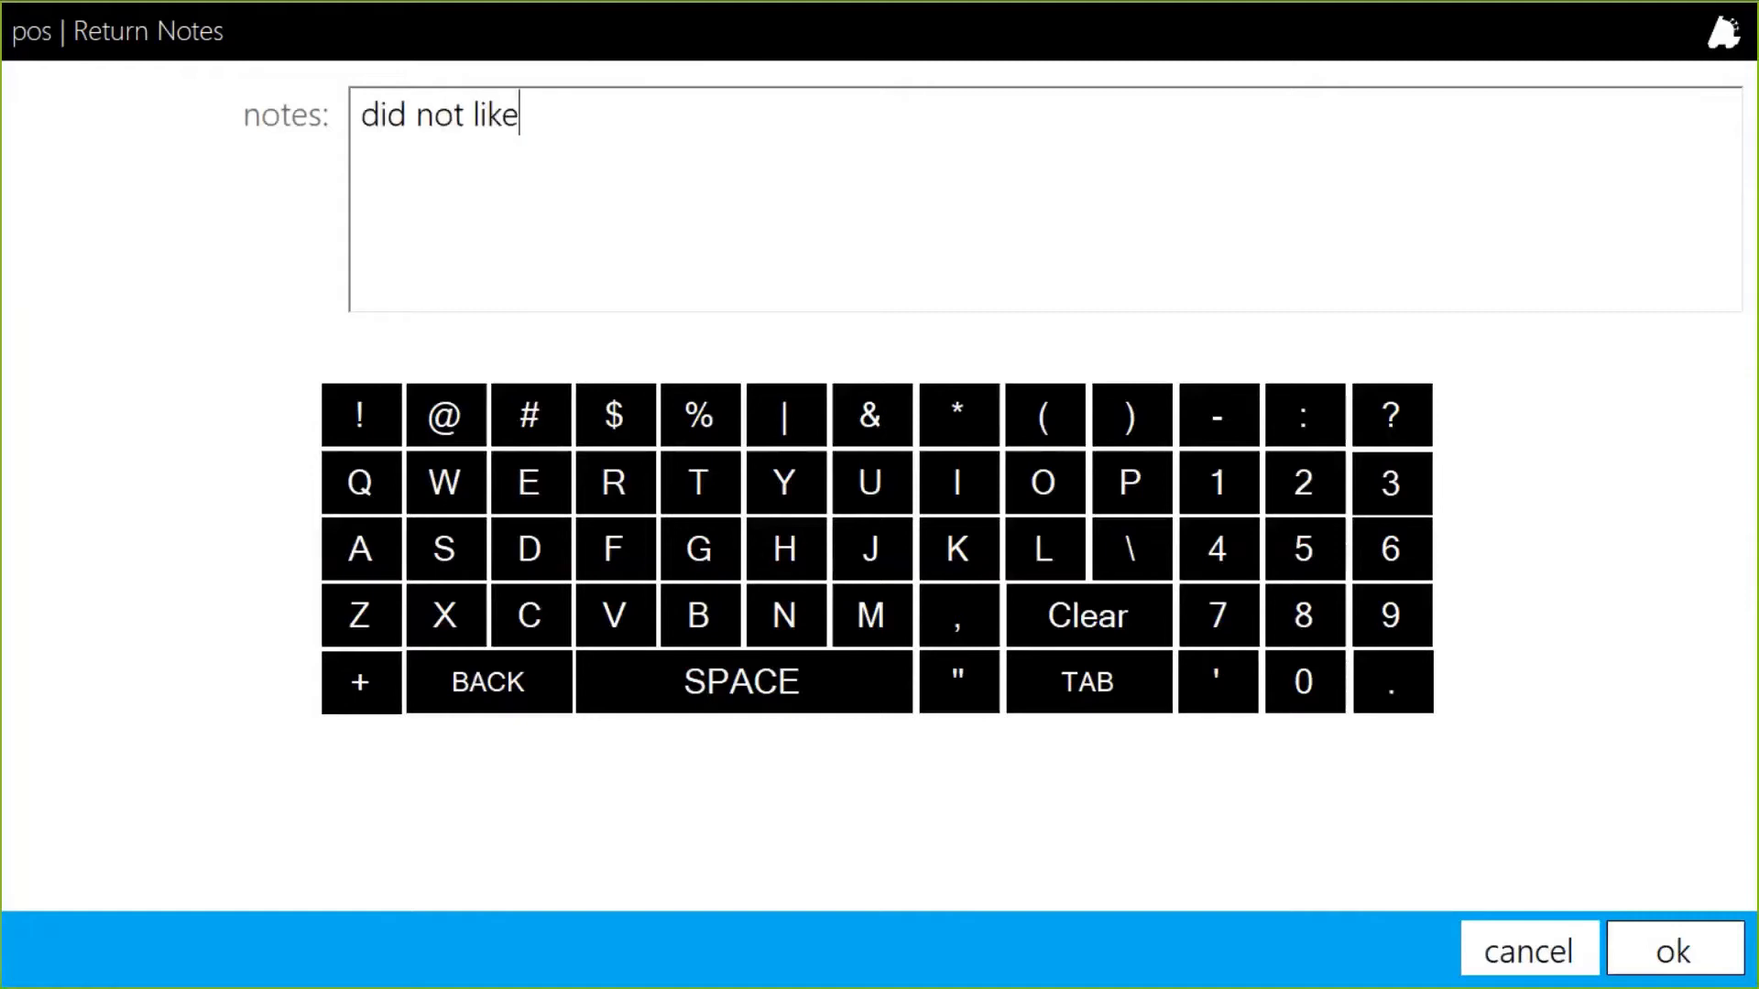
type(" product")
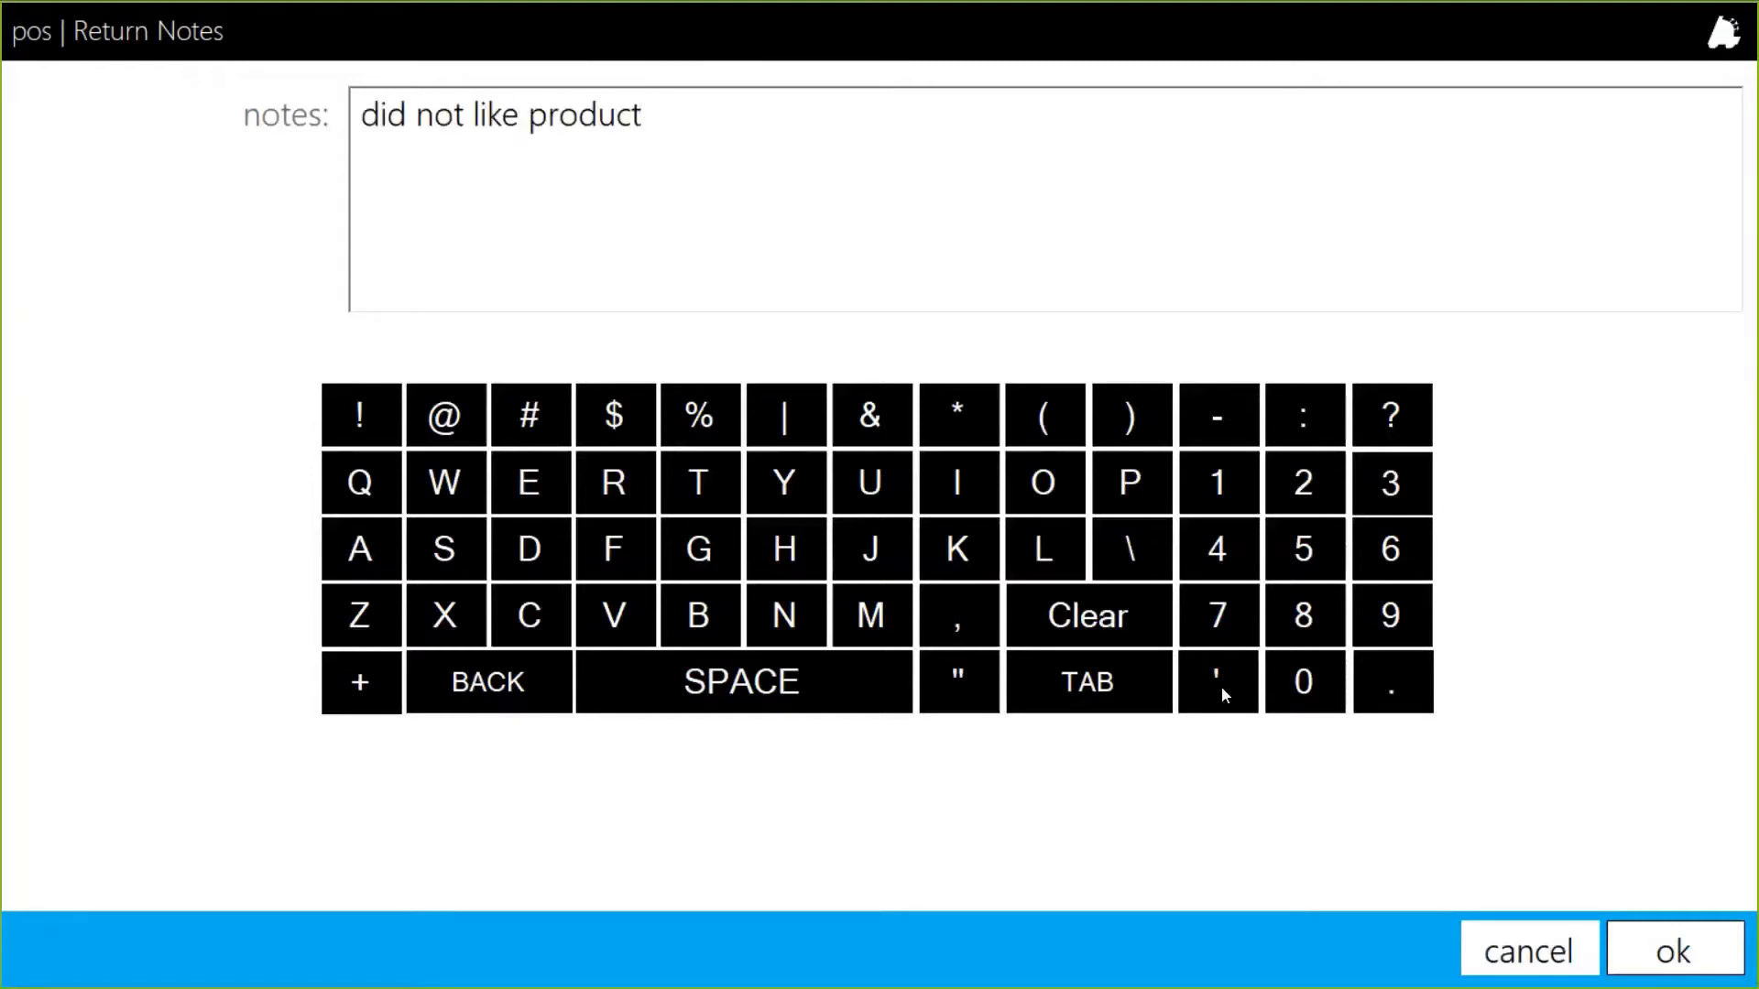
left_click(1657, 943)
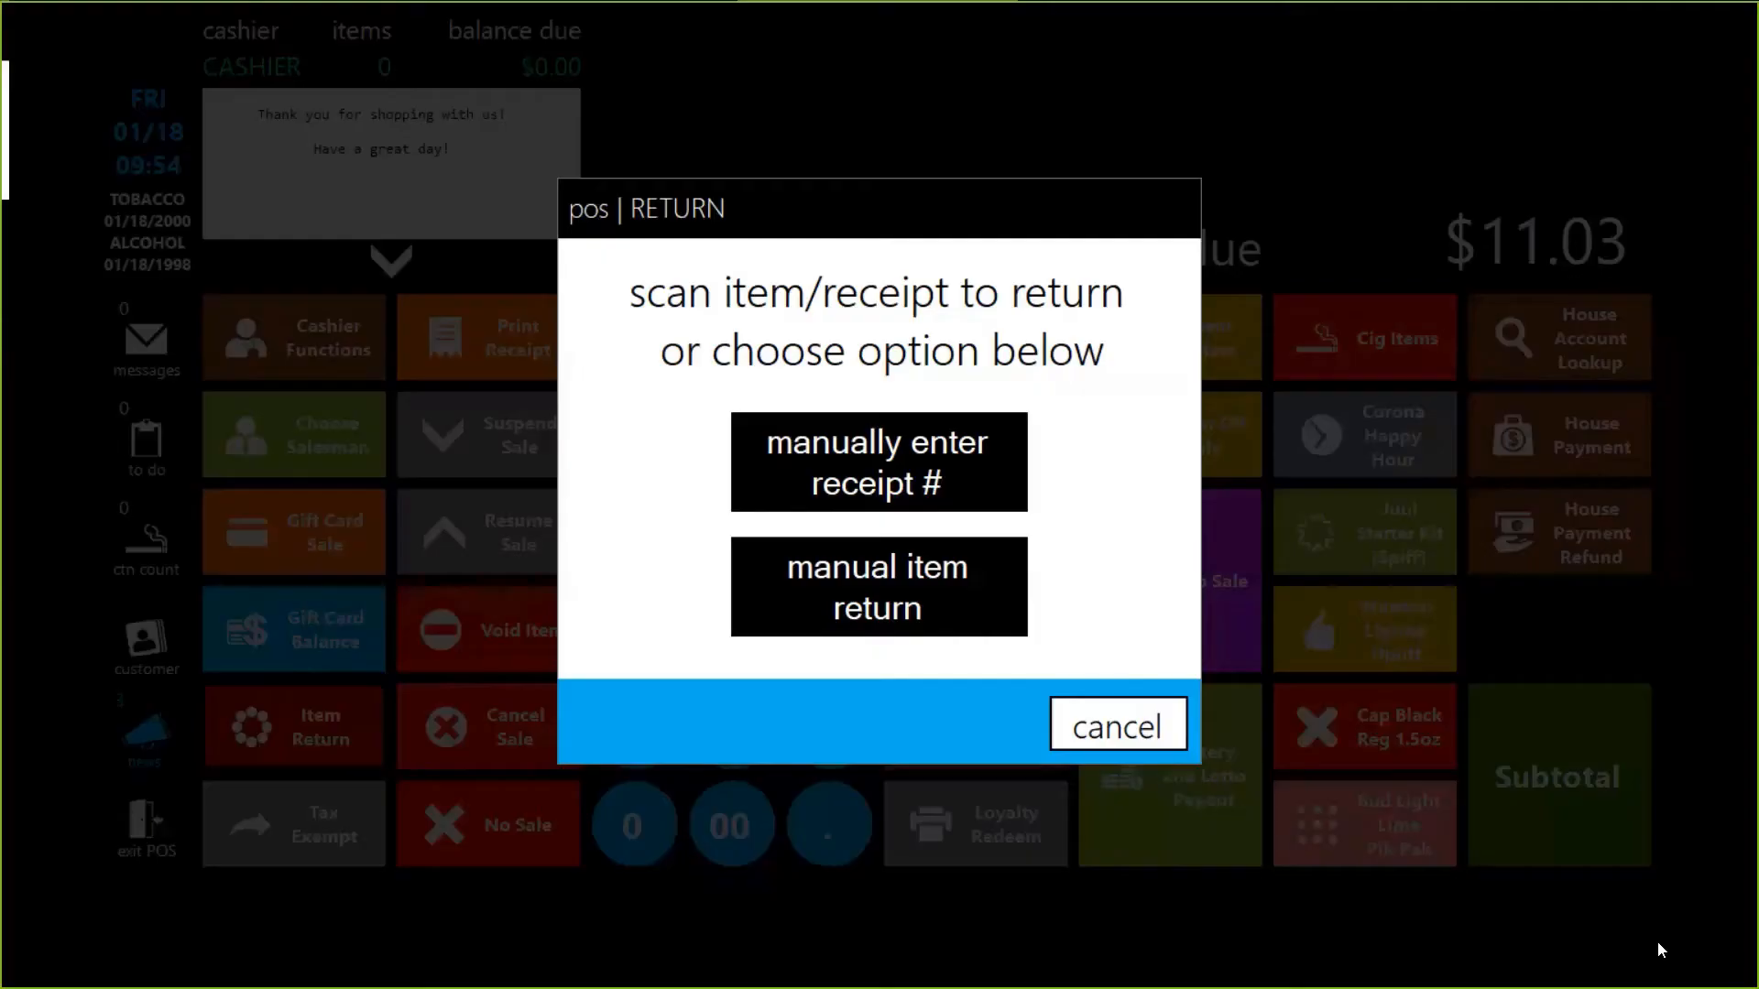
Manually return the age-restricted item (1231.23), visually verify age, and refund $11.03 in cash.
left_click(887, 586)
type("1")
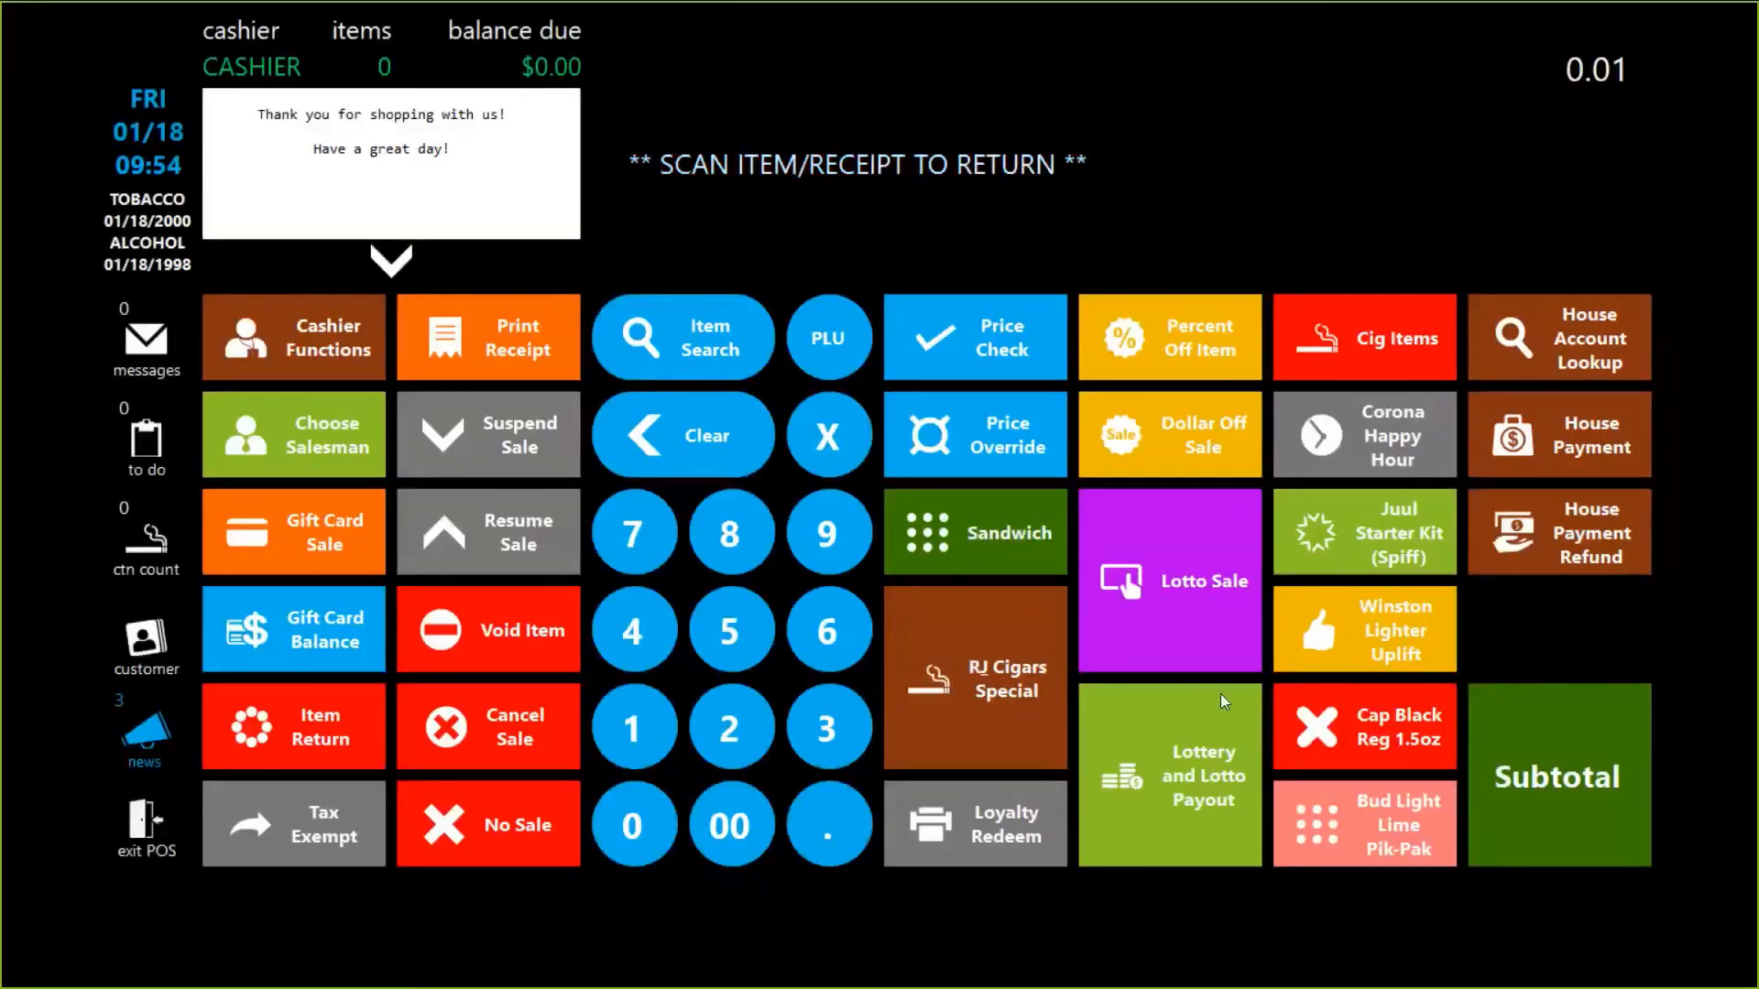
type("231.23")
left_click(1220, 694)
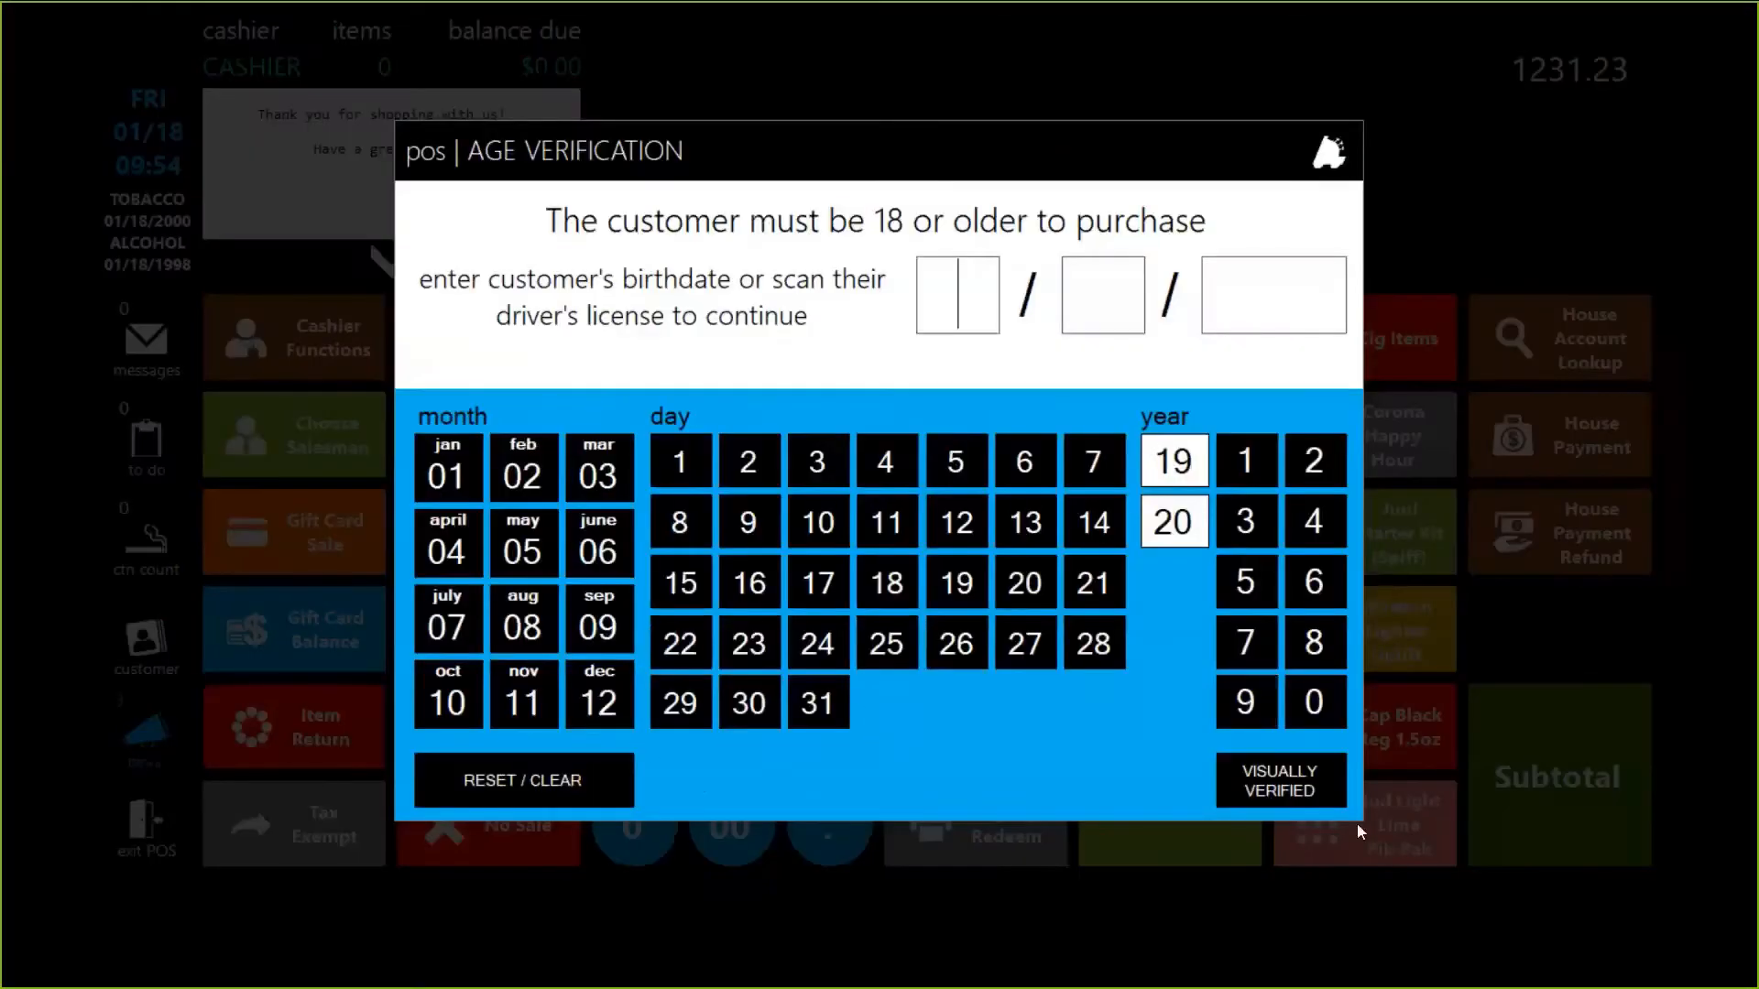
left_click(1574, 782)
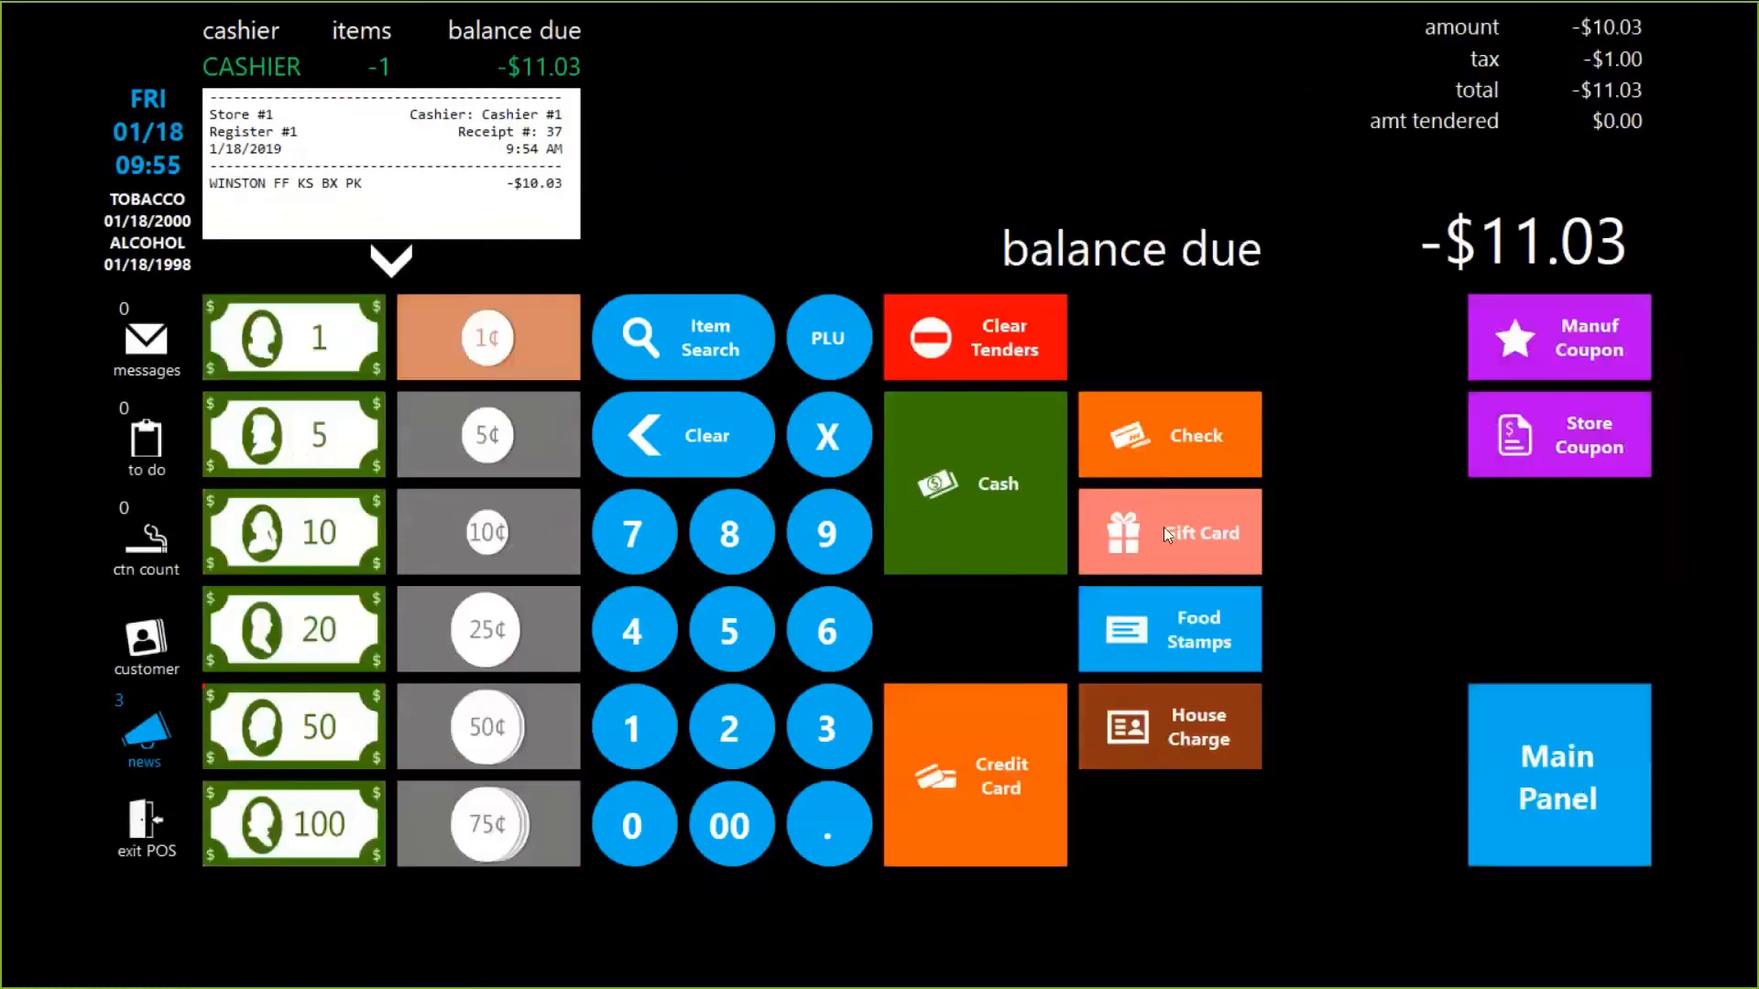
left_click(1013, 470)
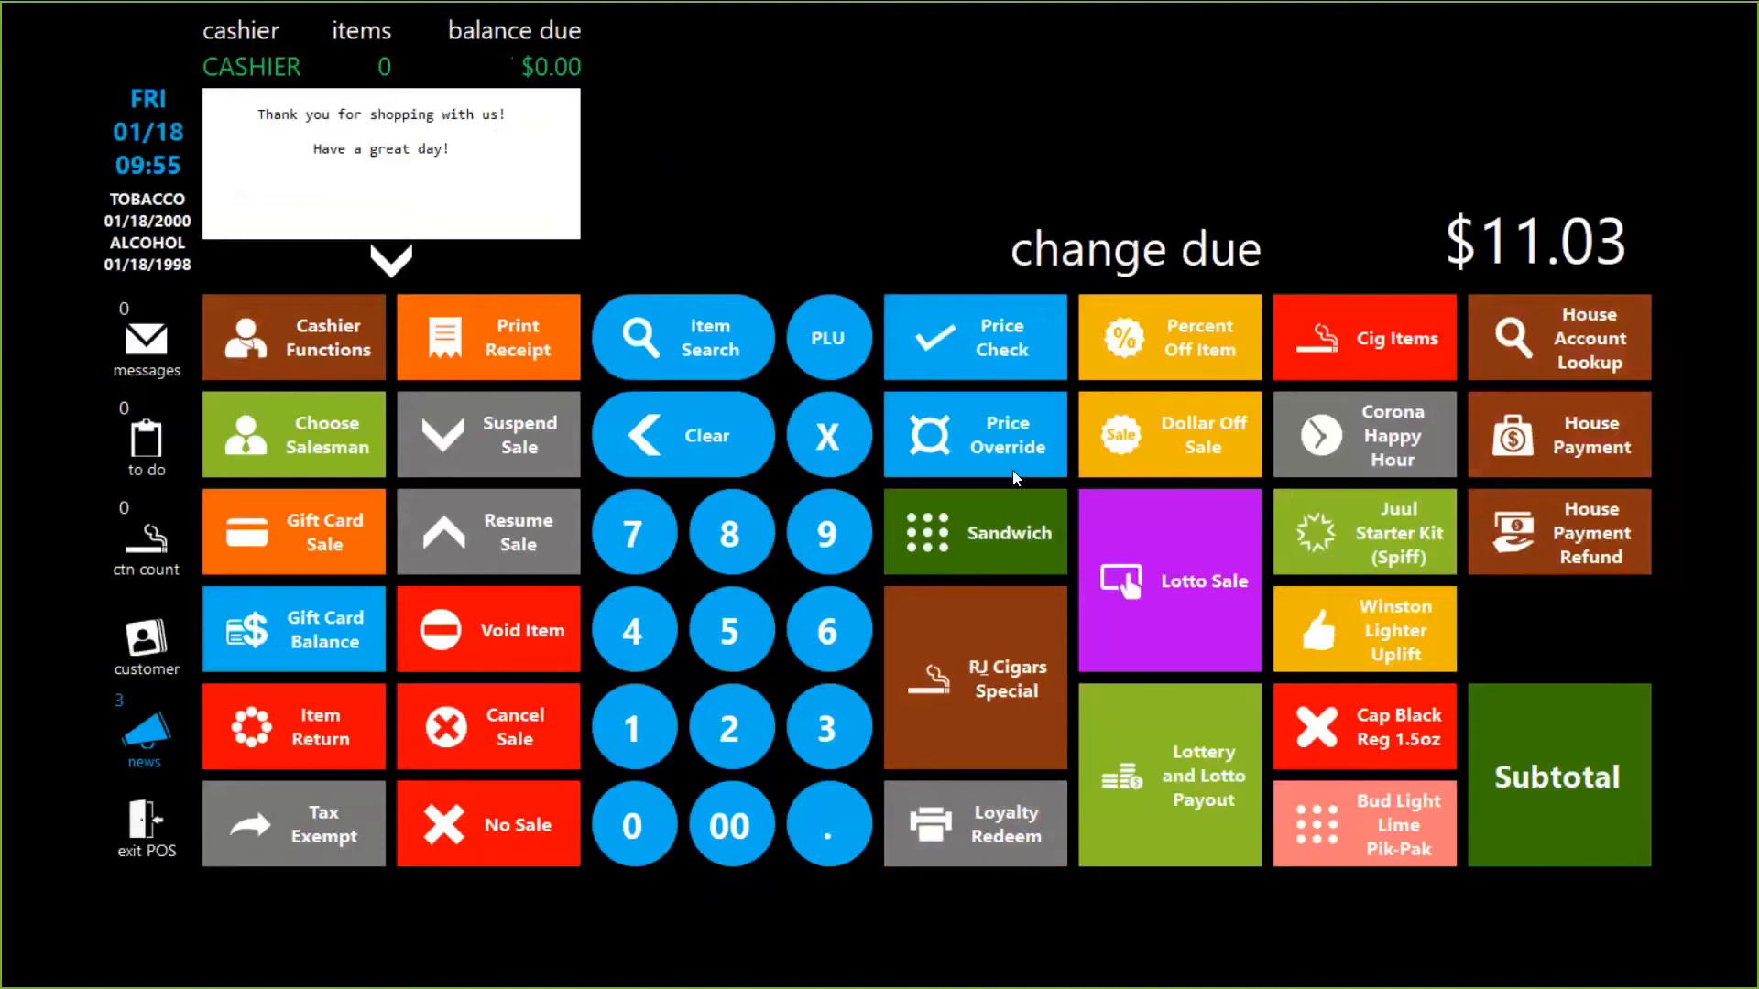
key("alt+Tab")
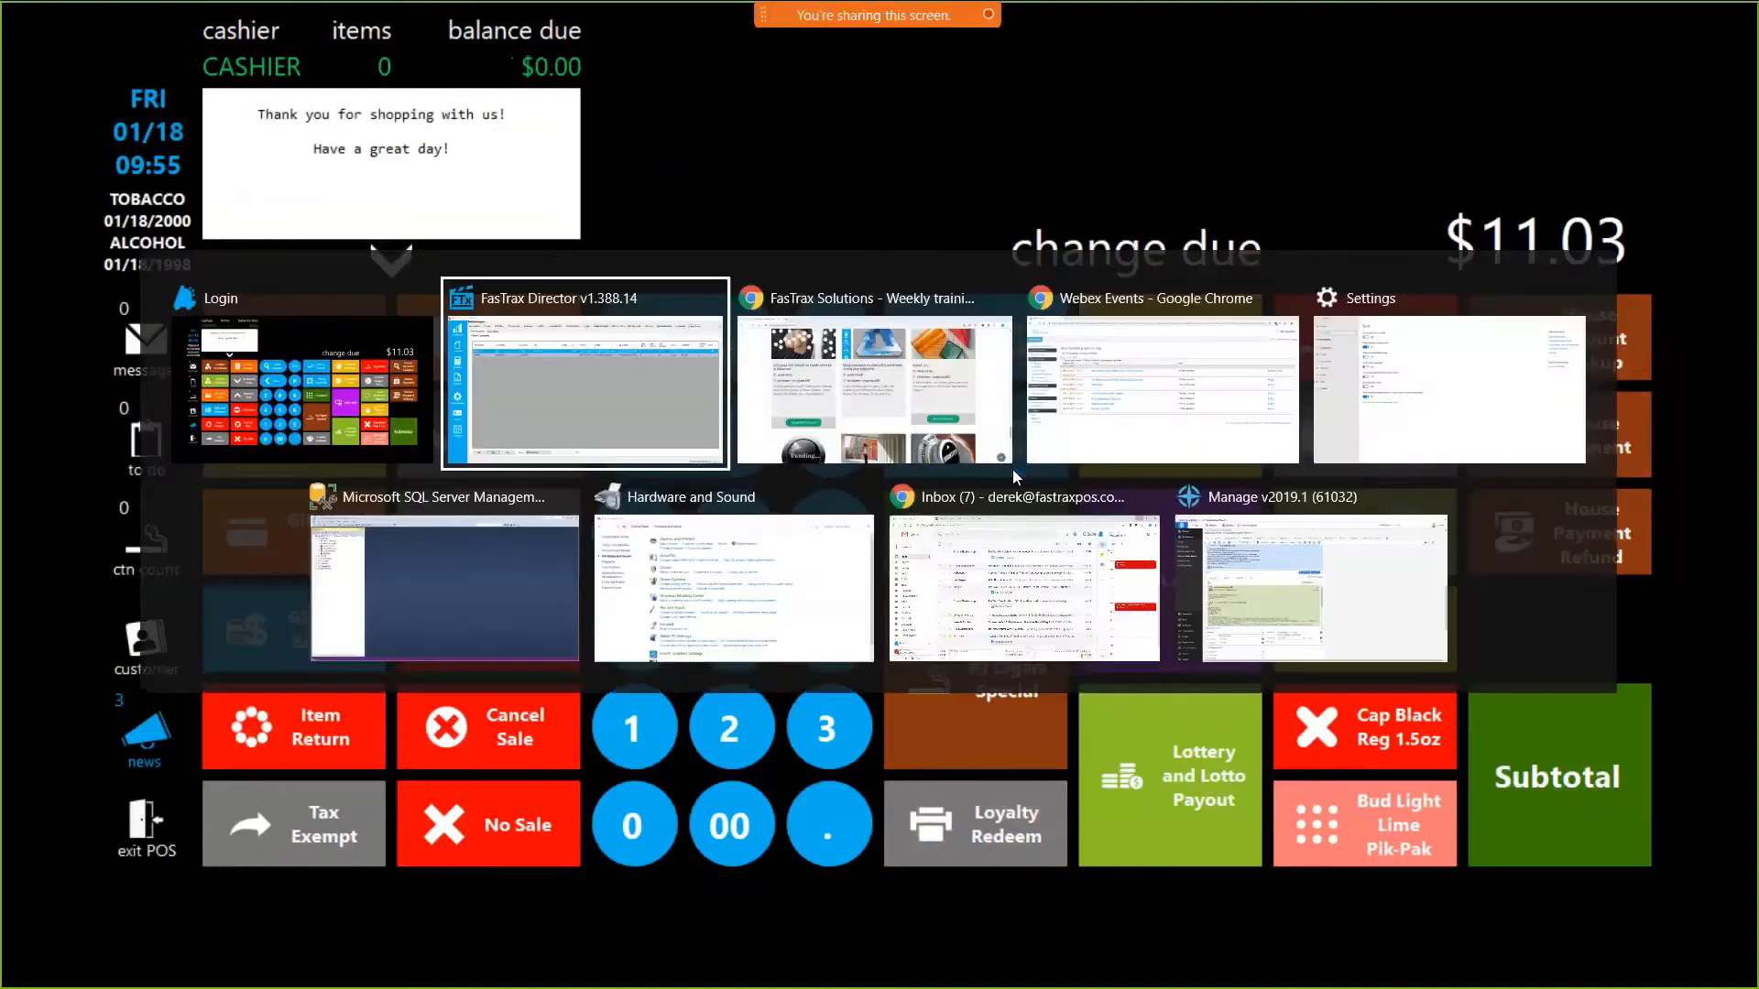
Open the second return customer's details and edit the address and city fields.
left_click(481, 261)
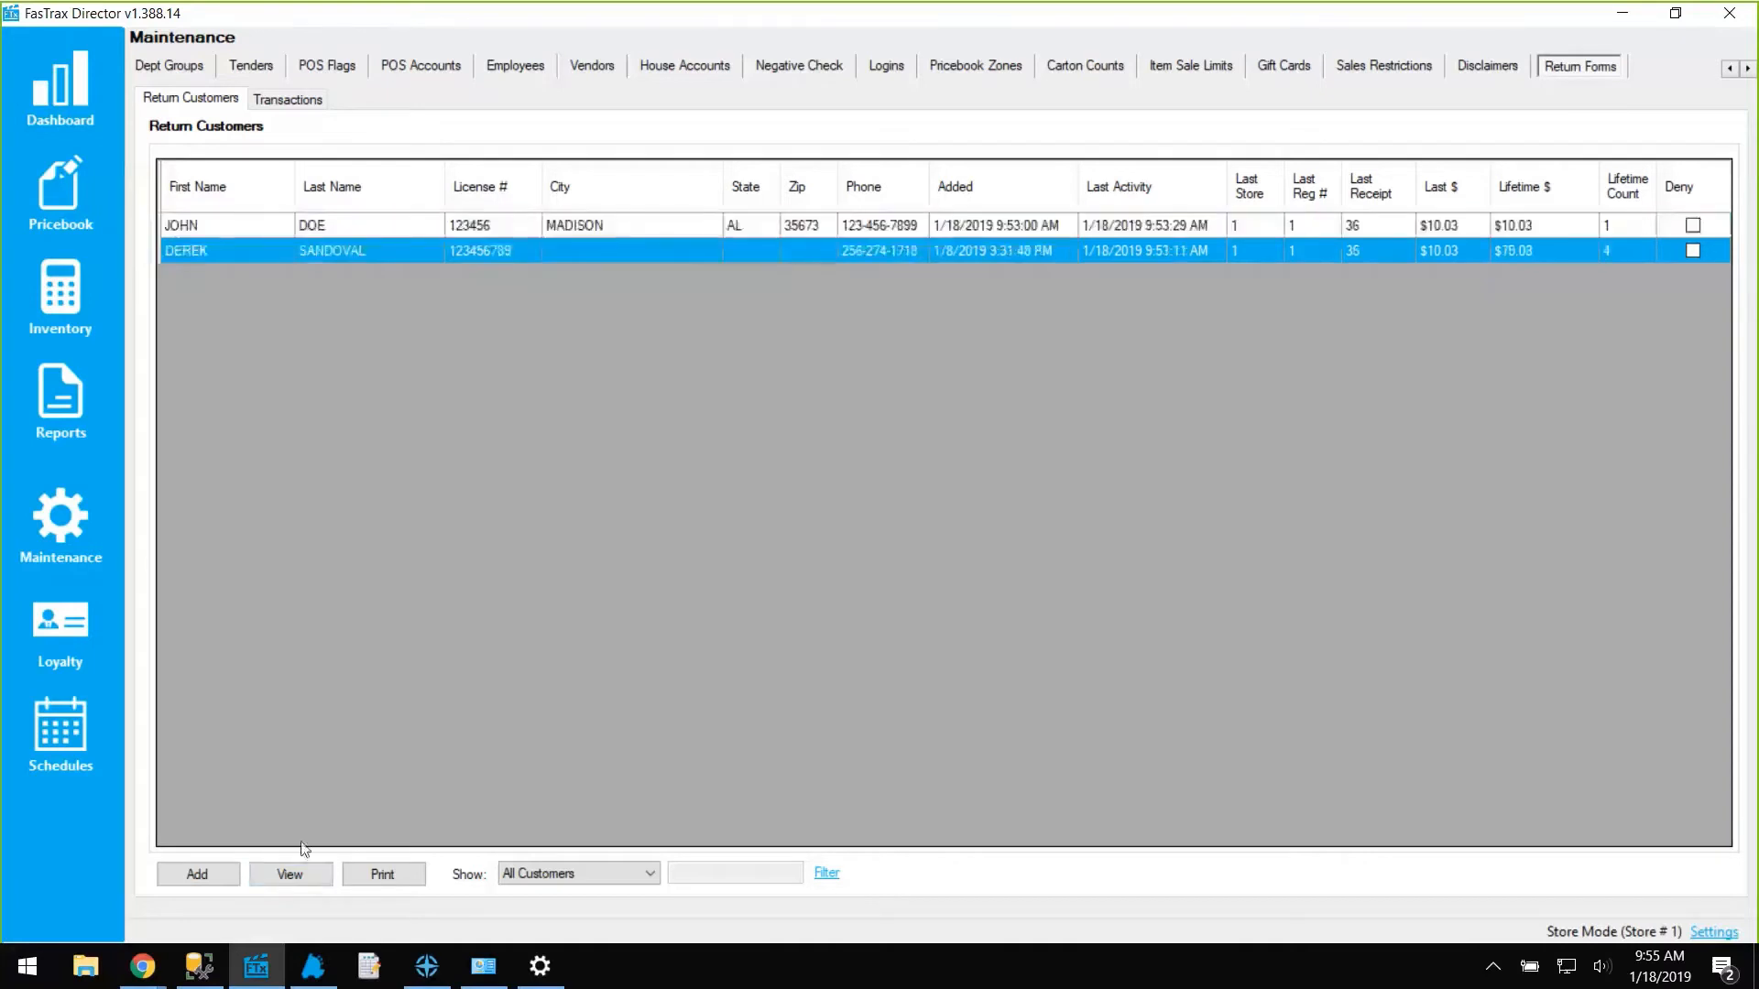
left_click(290, 874)
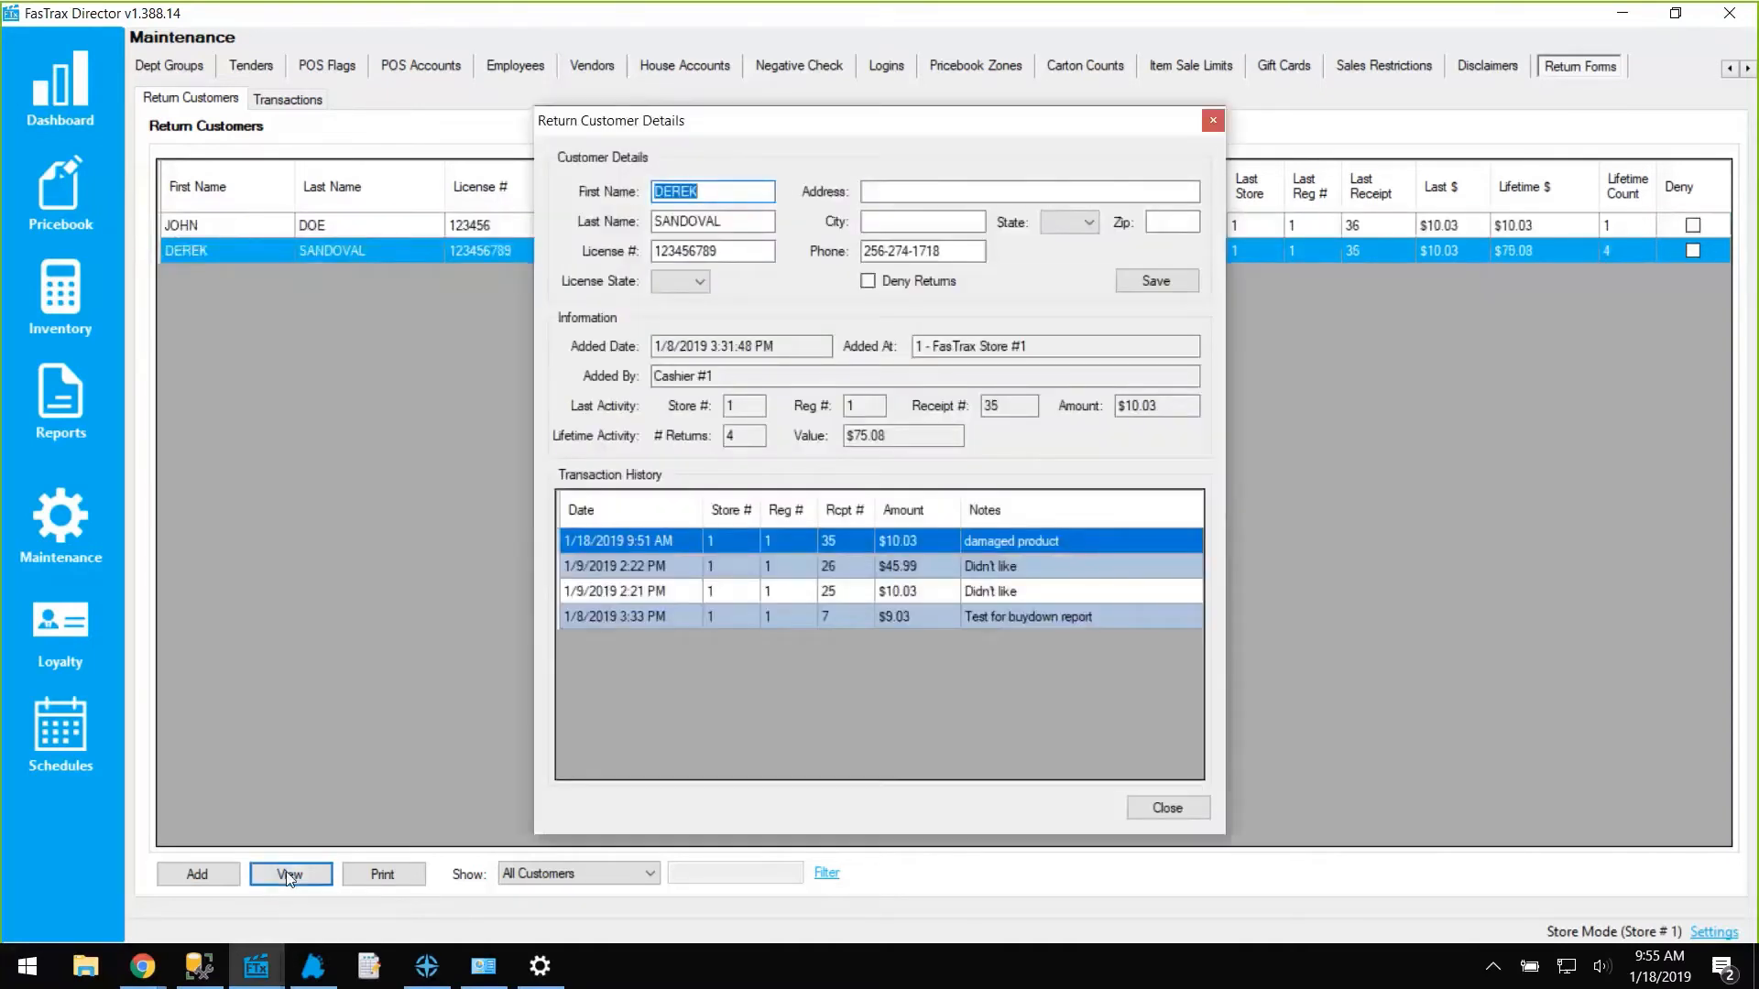
left_click(898, 190)
left_click(881, 223)
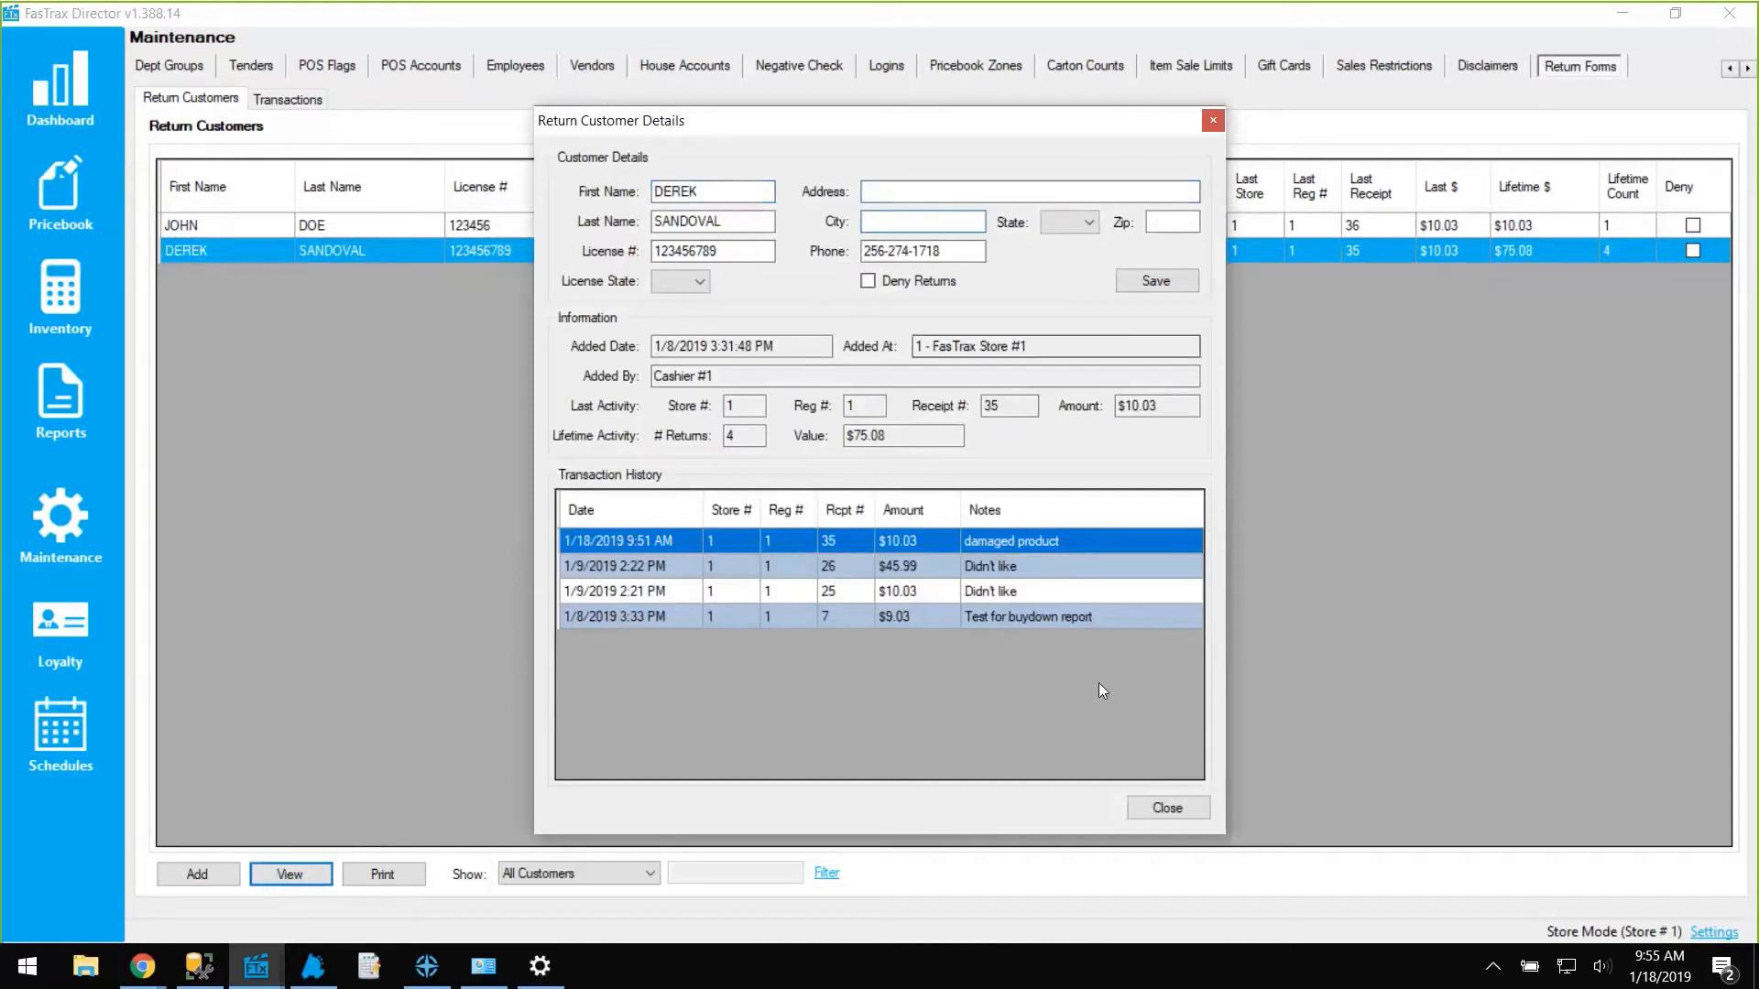
Tick Deny Returns, dismiss the Invalid Address warning on save, and close the details without saving.
left_click(919, 284)
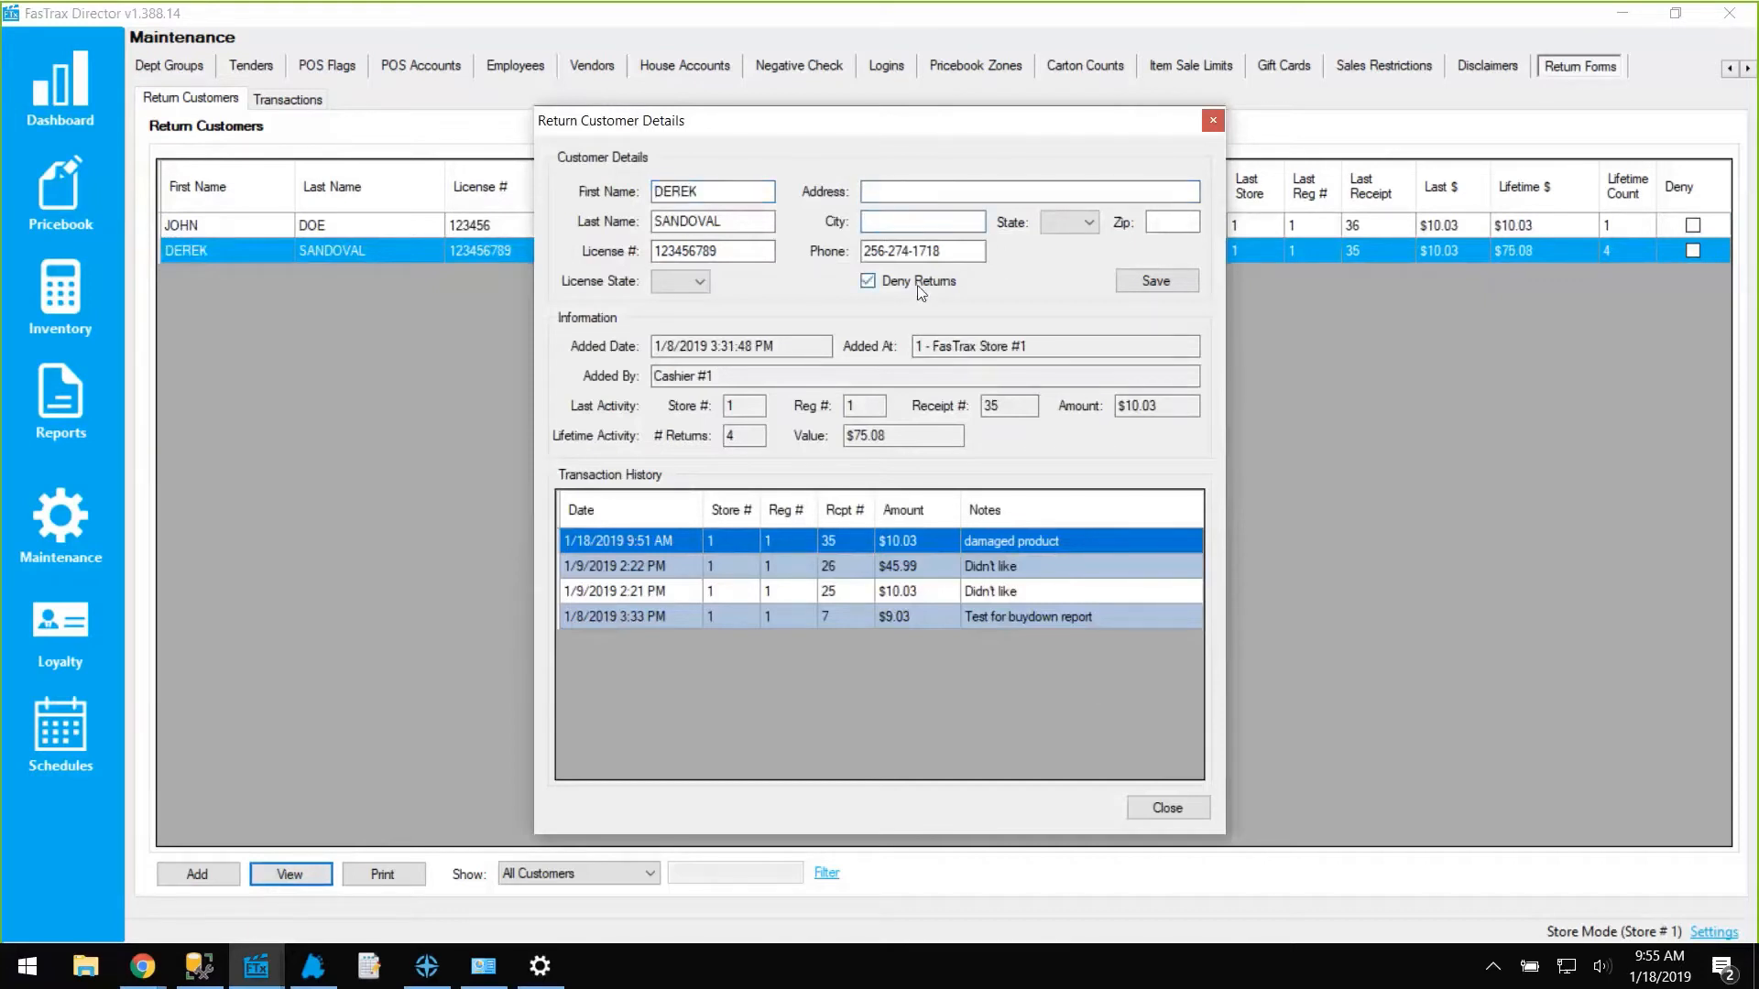
left_click(1172, 282)
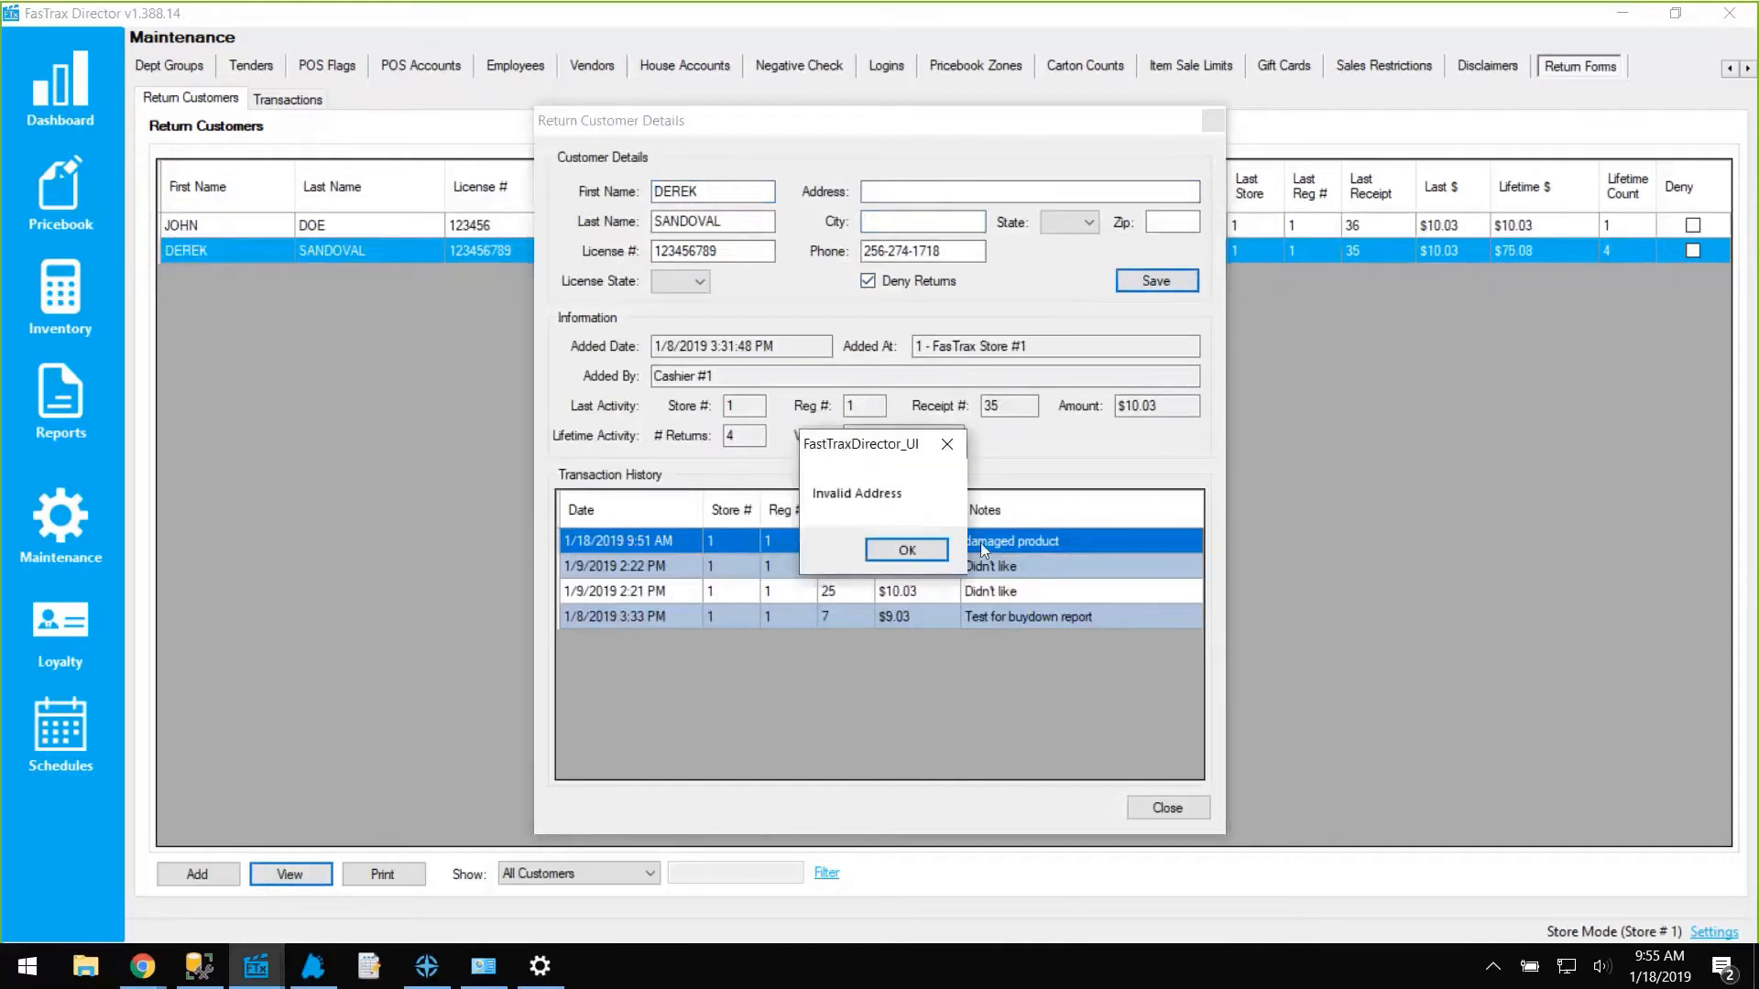
left_click(902, 551)
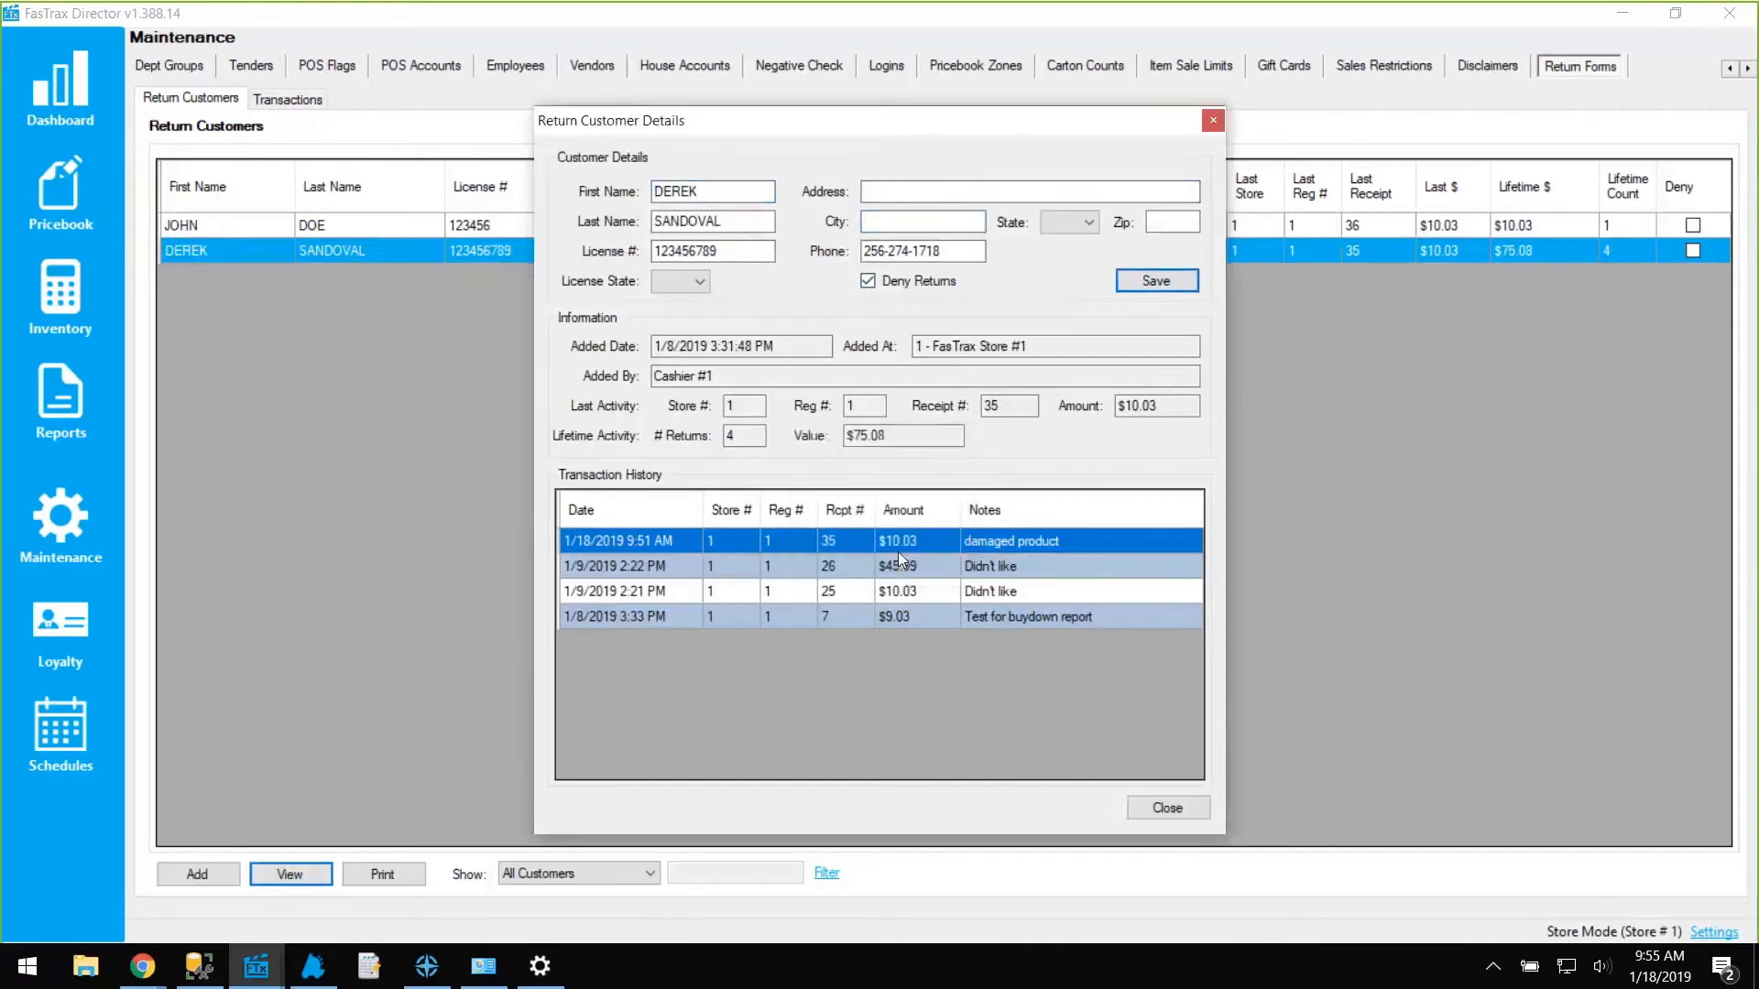
left_click(877, 222)
left_click(1212, 120)
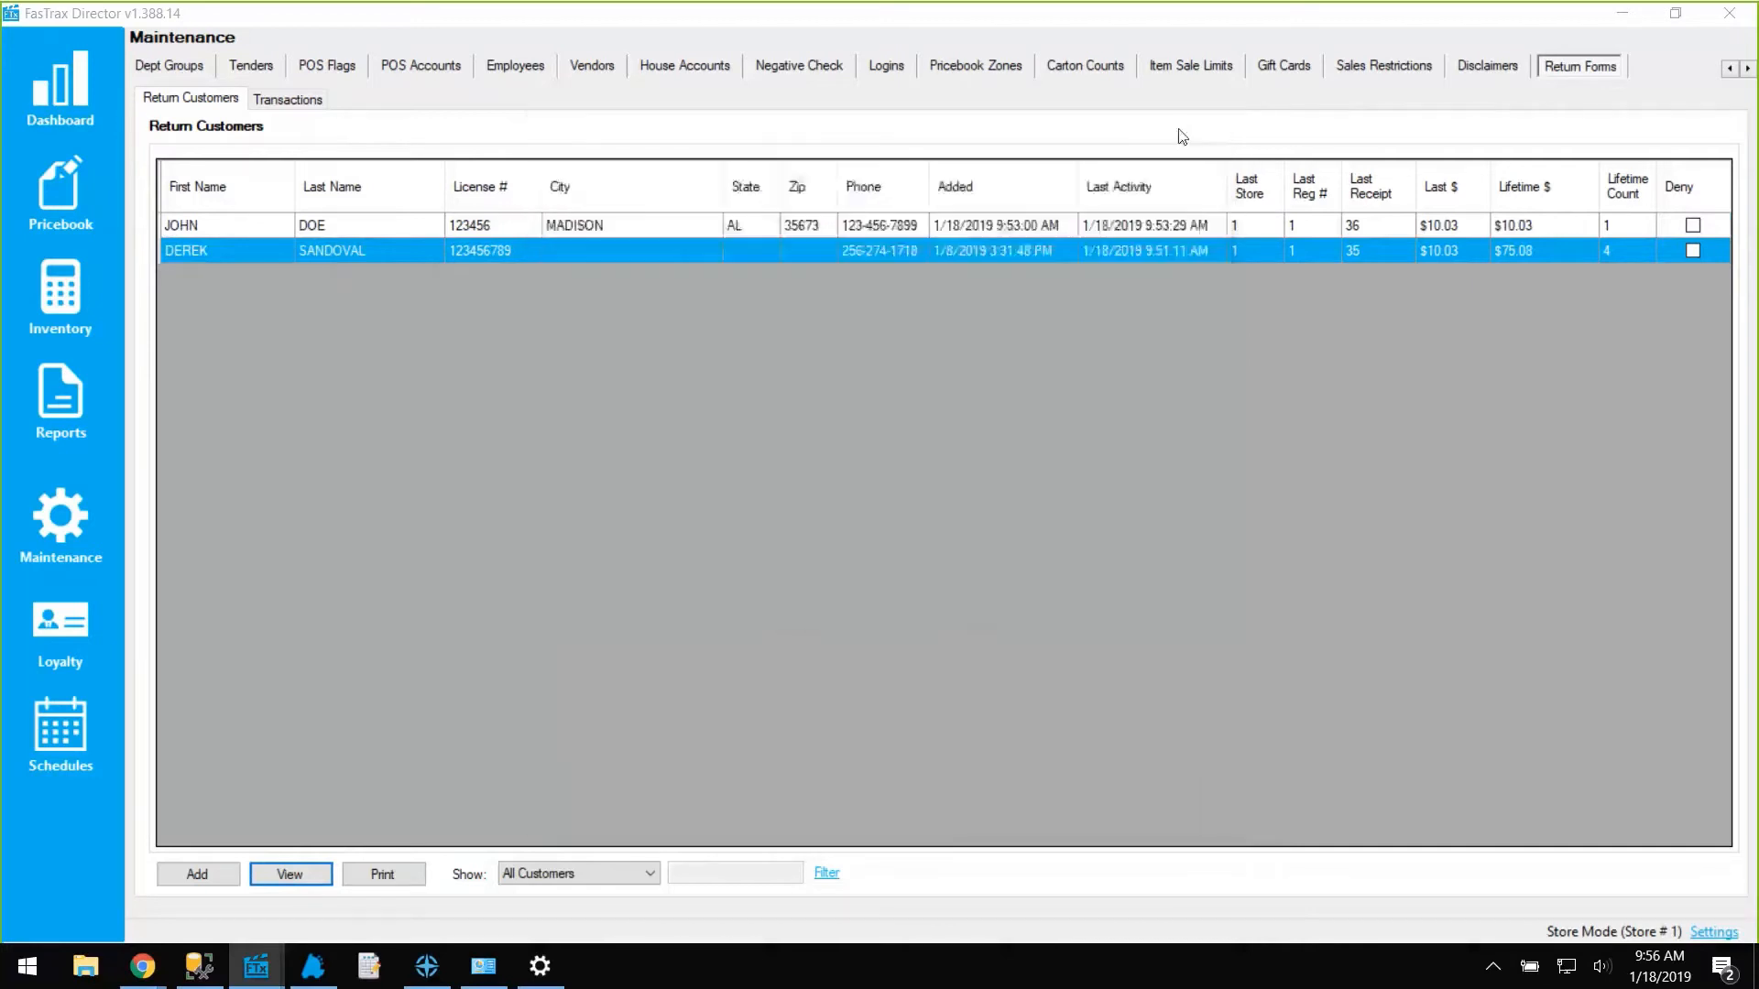
Start a POS return and create a new customer with first and last name, dismissing the missing-license error.
left_click(313, 966)
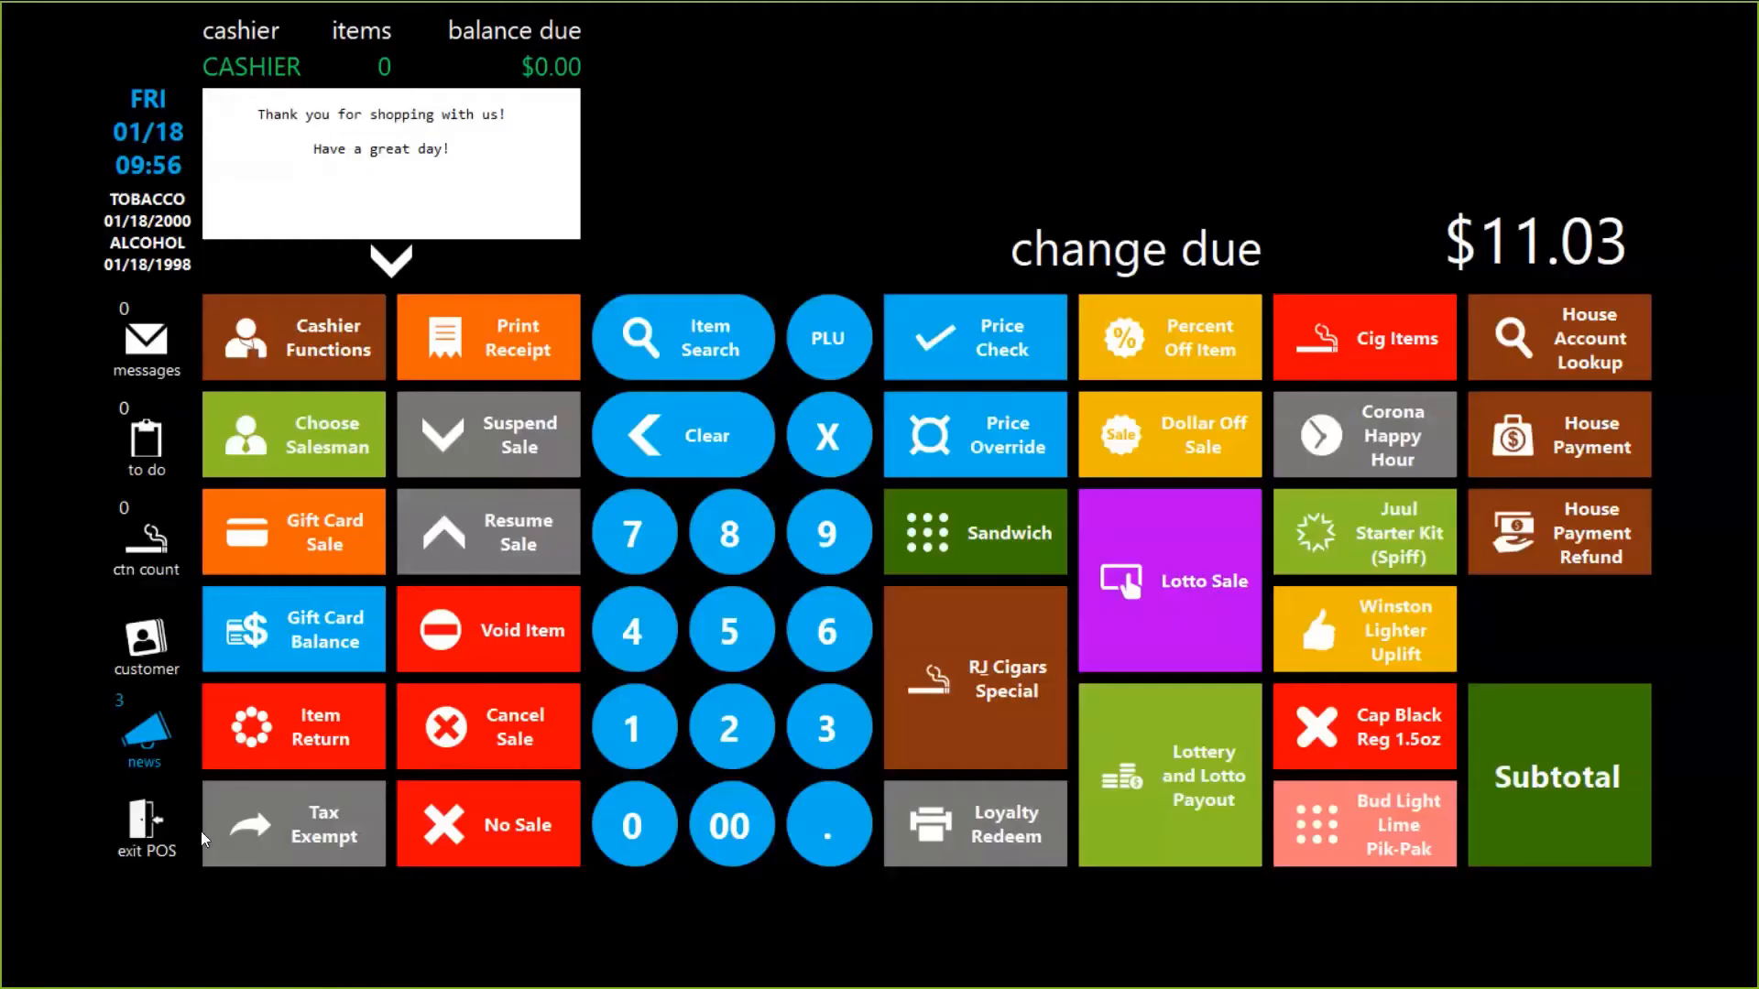
left_click(253, 743)
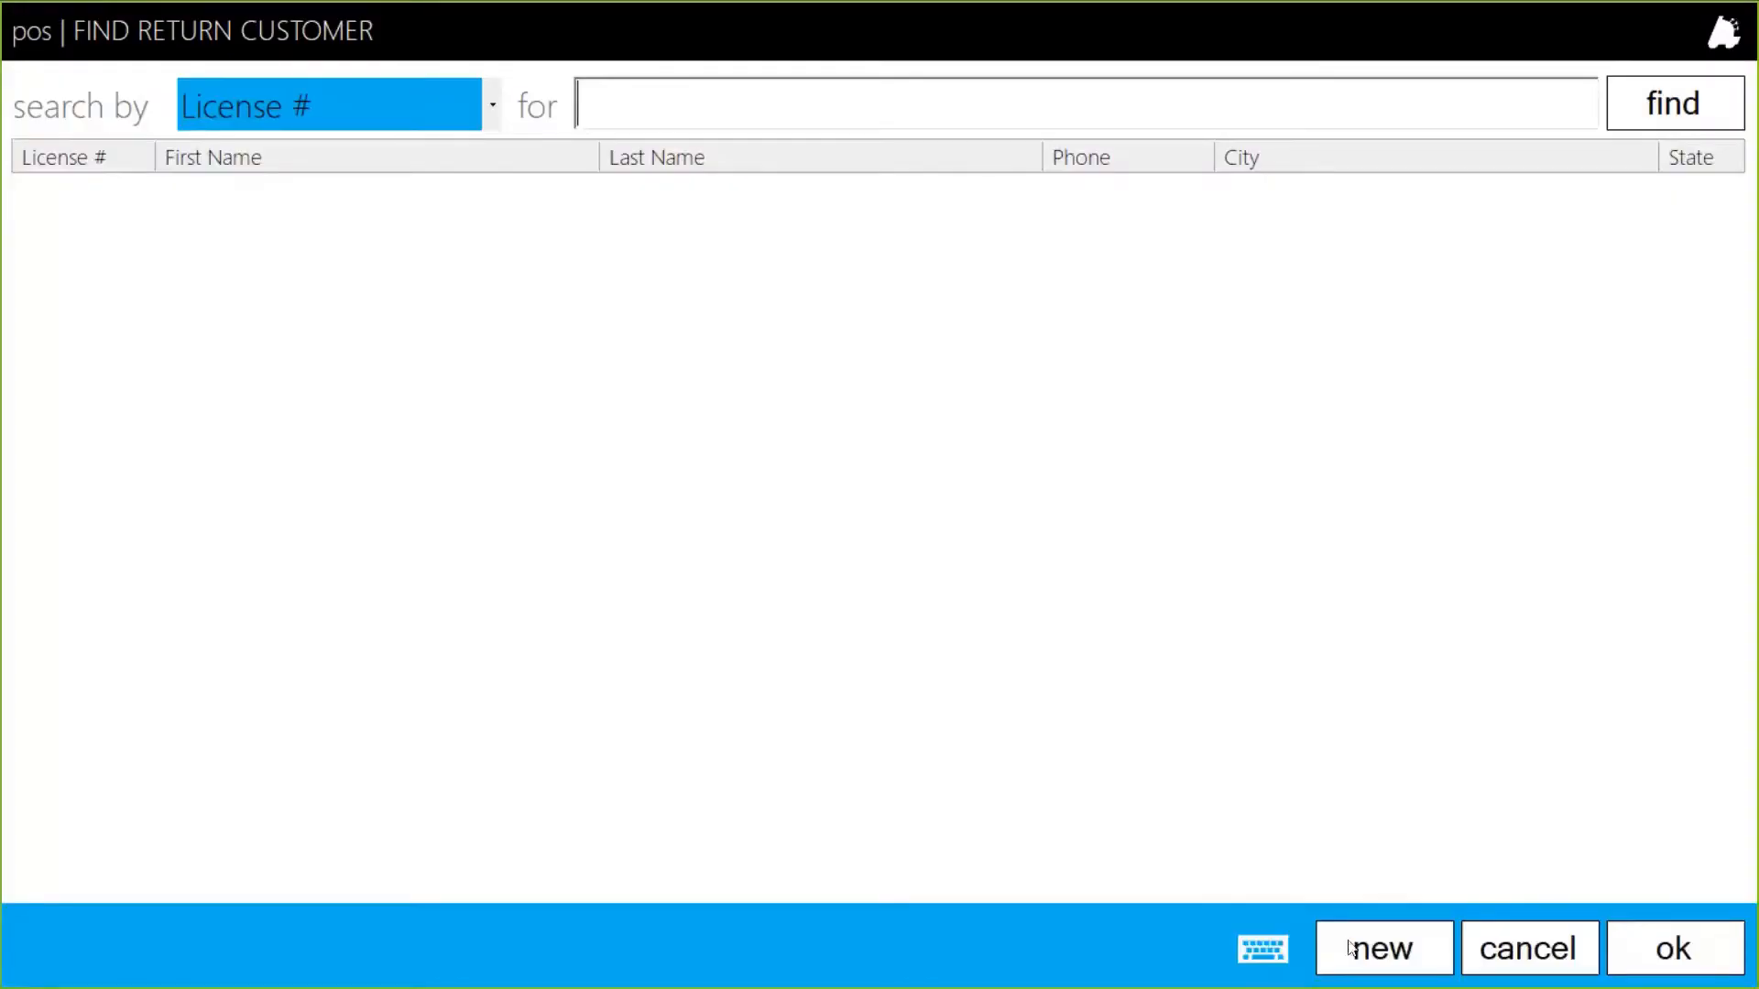
left_click(1370, 957)
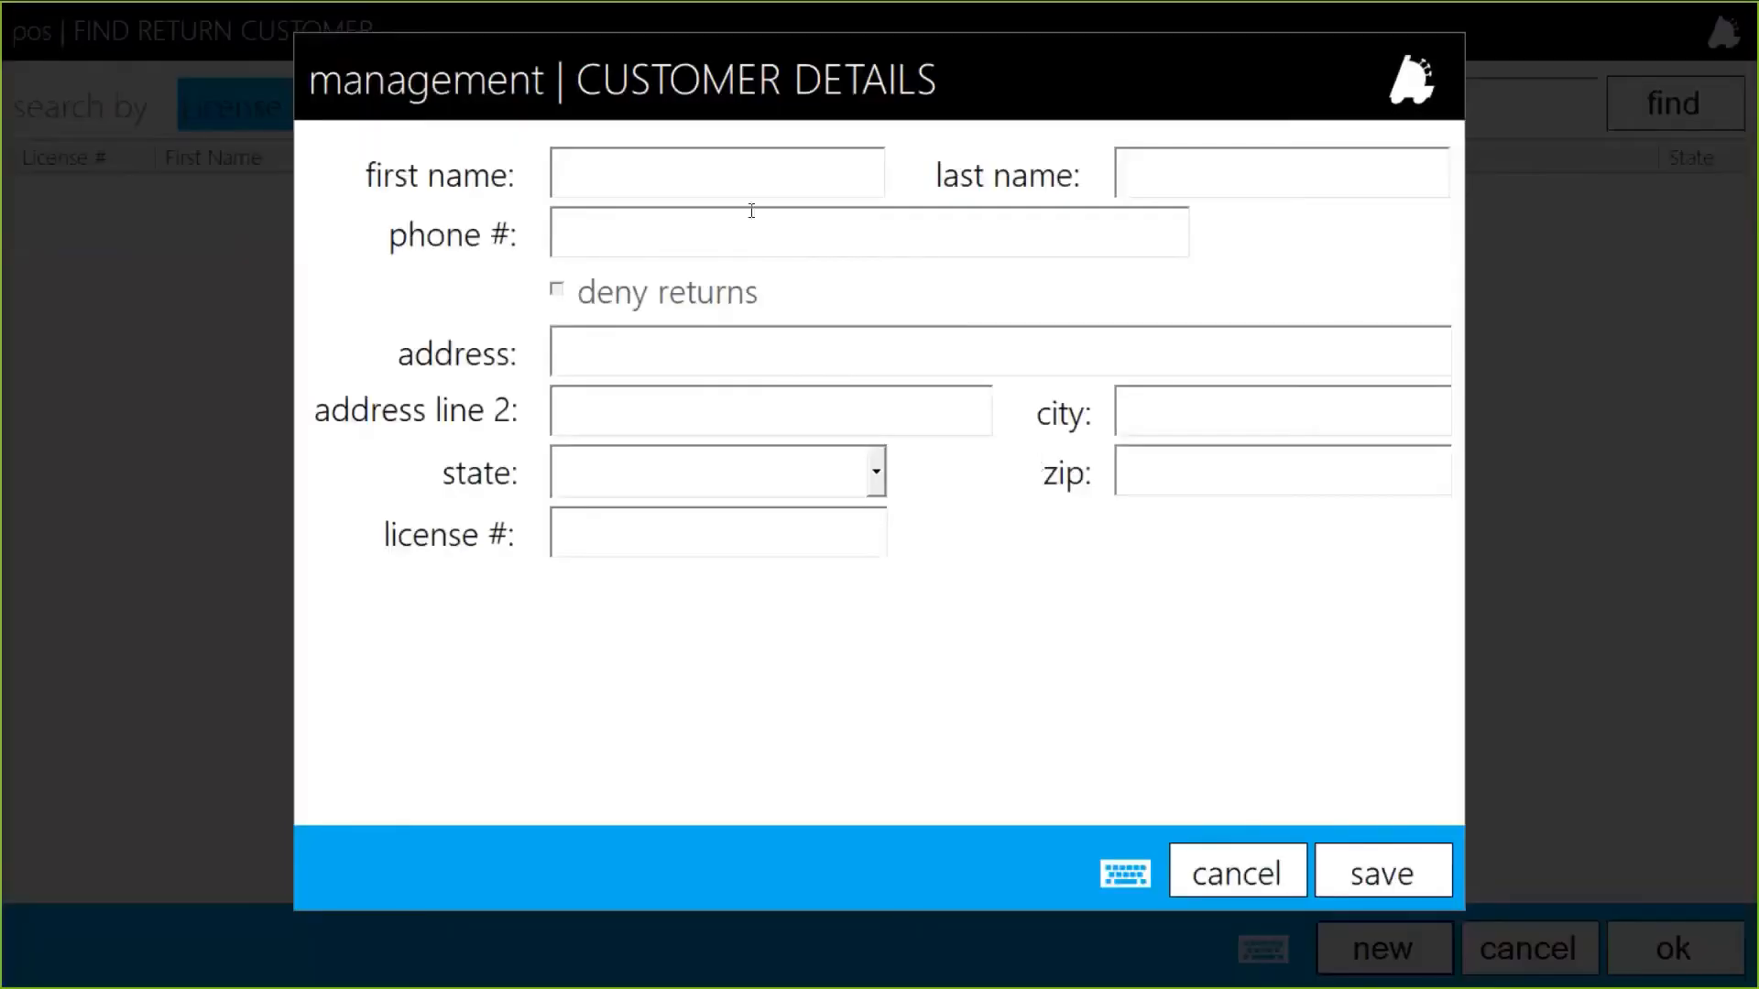
left_click(731, 181)
type("JANE")
key("Tab")
type("DOE")
left_click(737, 176)
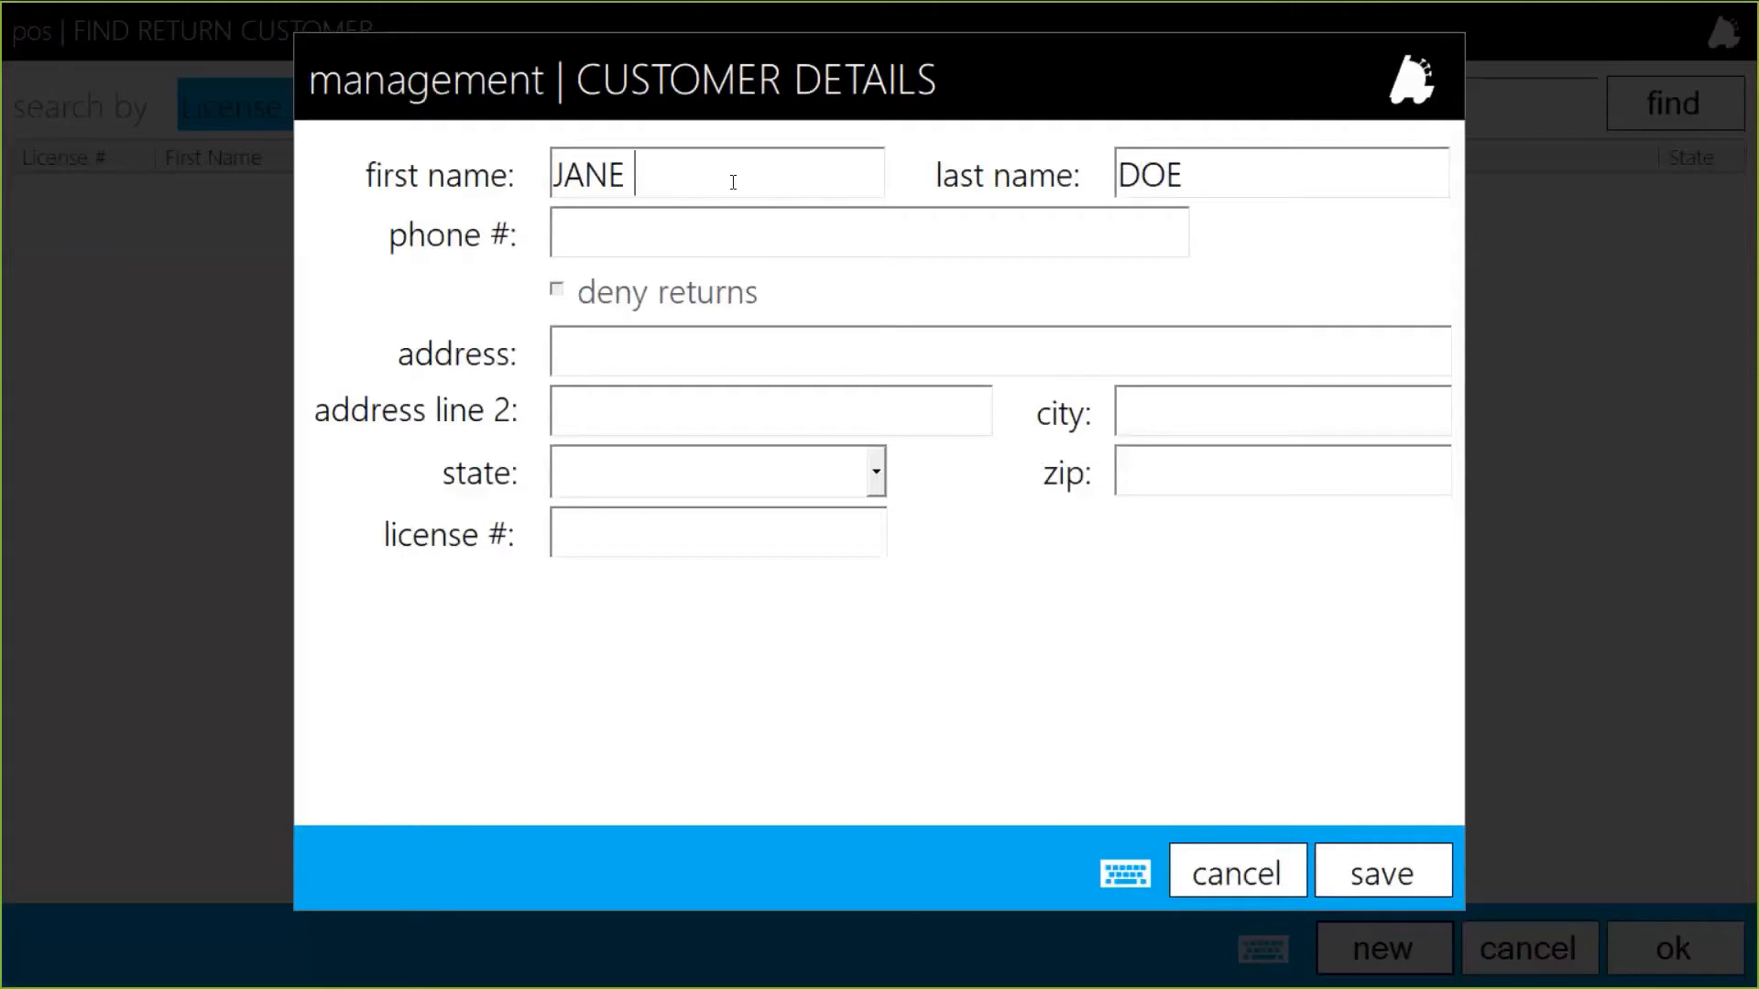
left_click(1386, 875)
left_click(1581, 843)
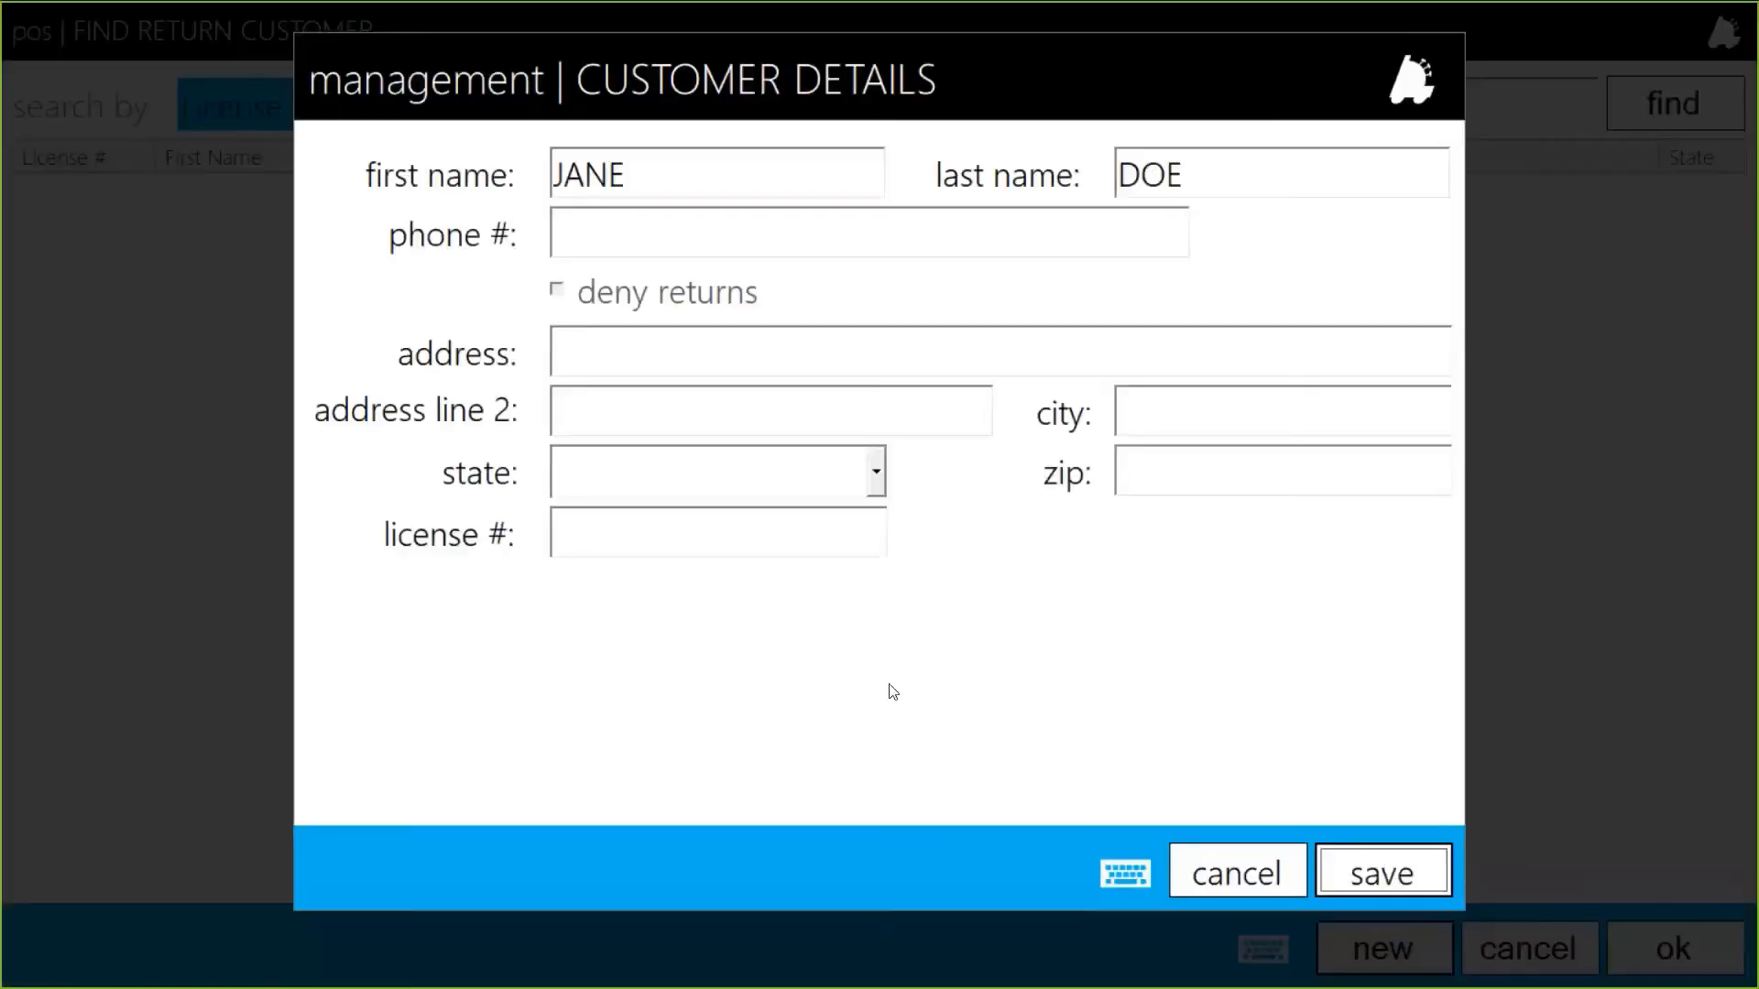
Fill in the customer's license number, street address, state, zip code and city.
left_click(585, 546)
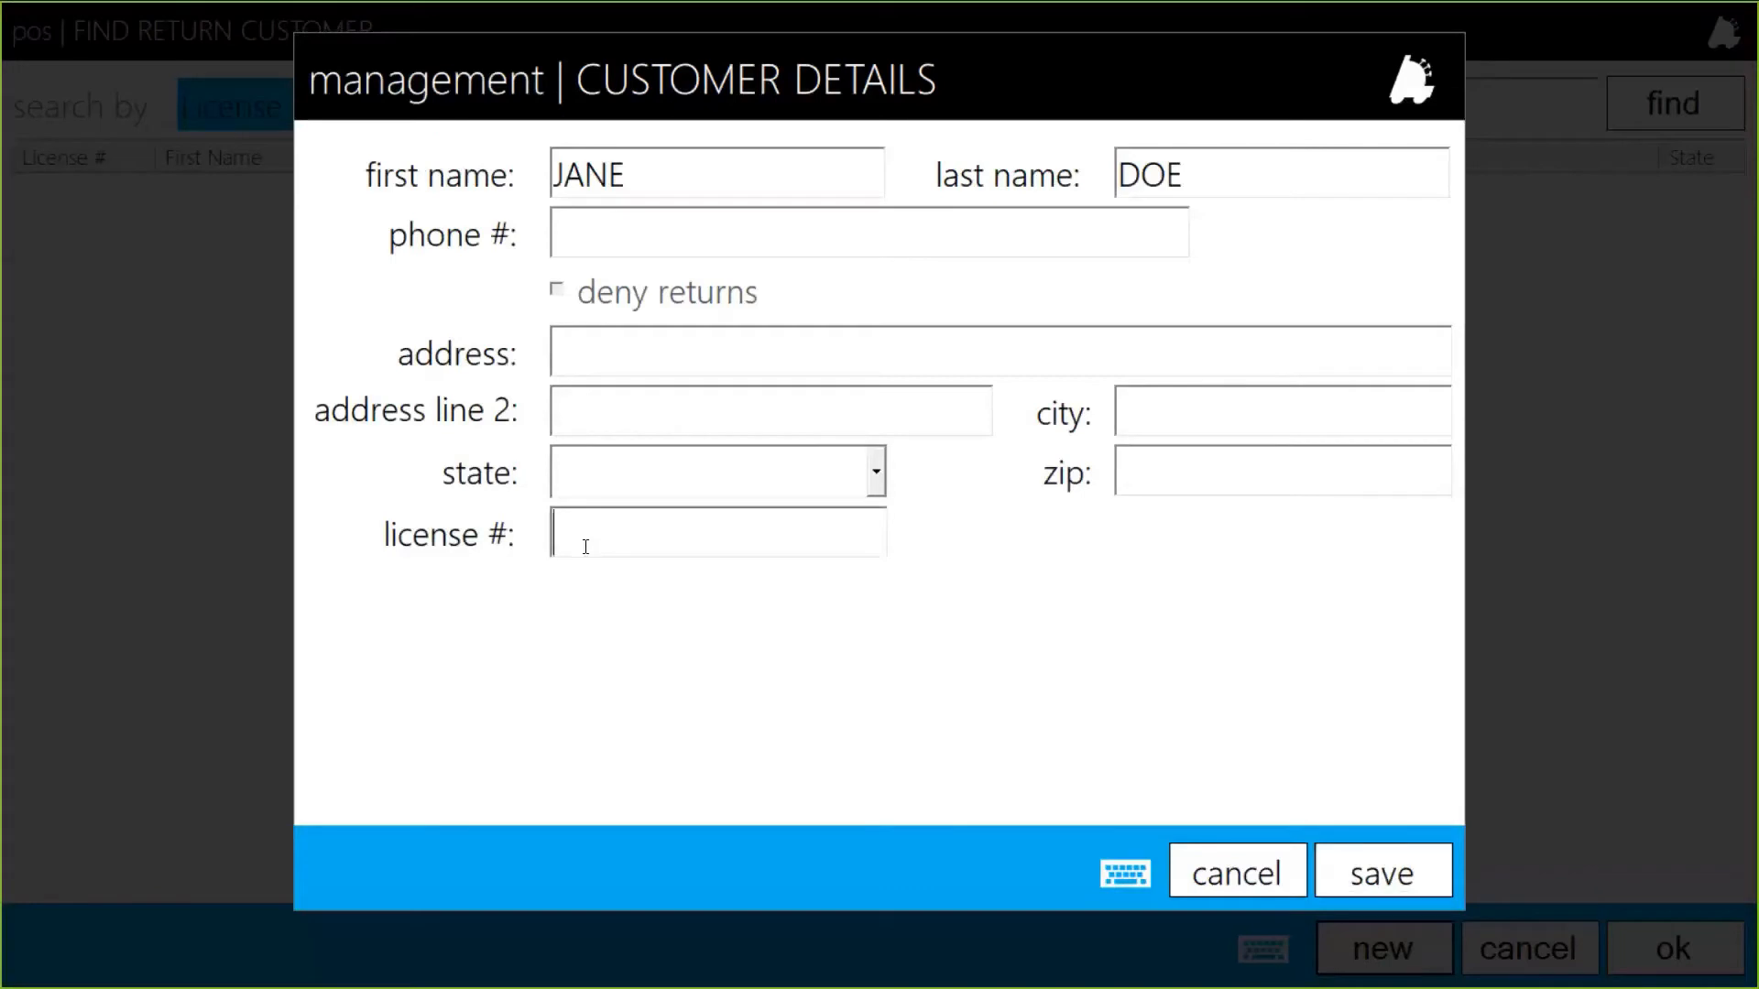
type("987654")
left_click(582, 359)
type("123 EASY STREET")
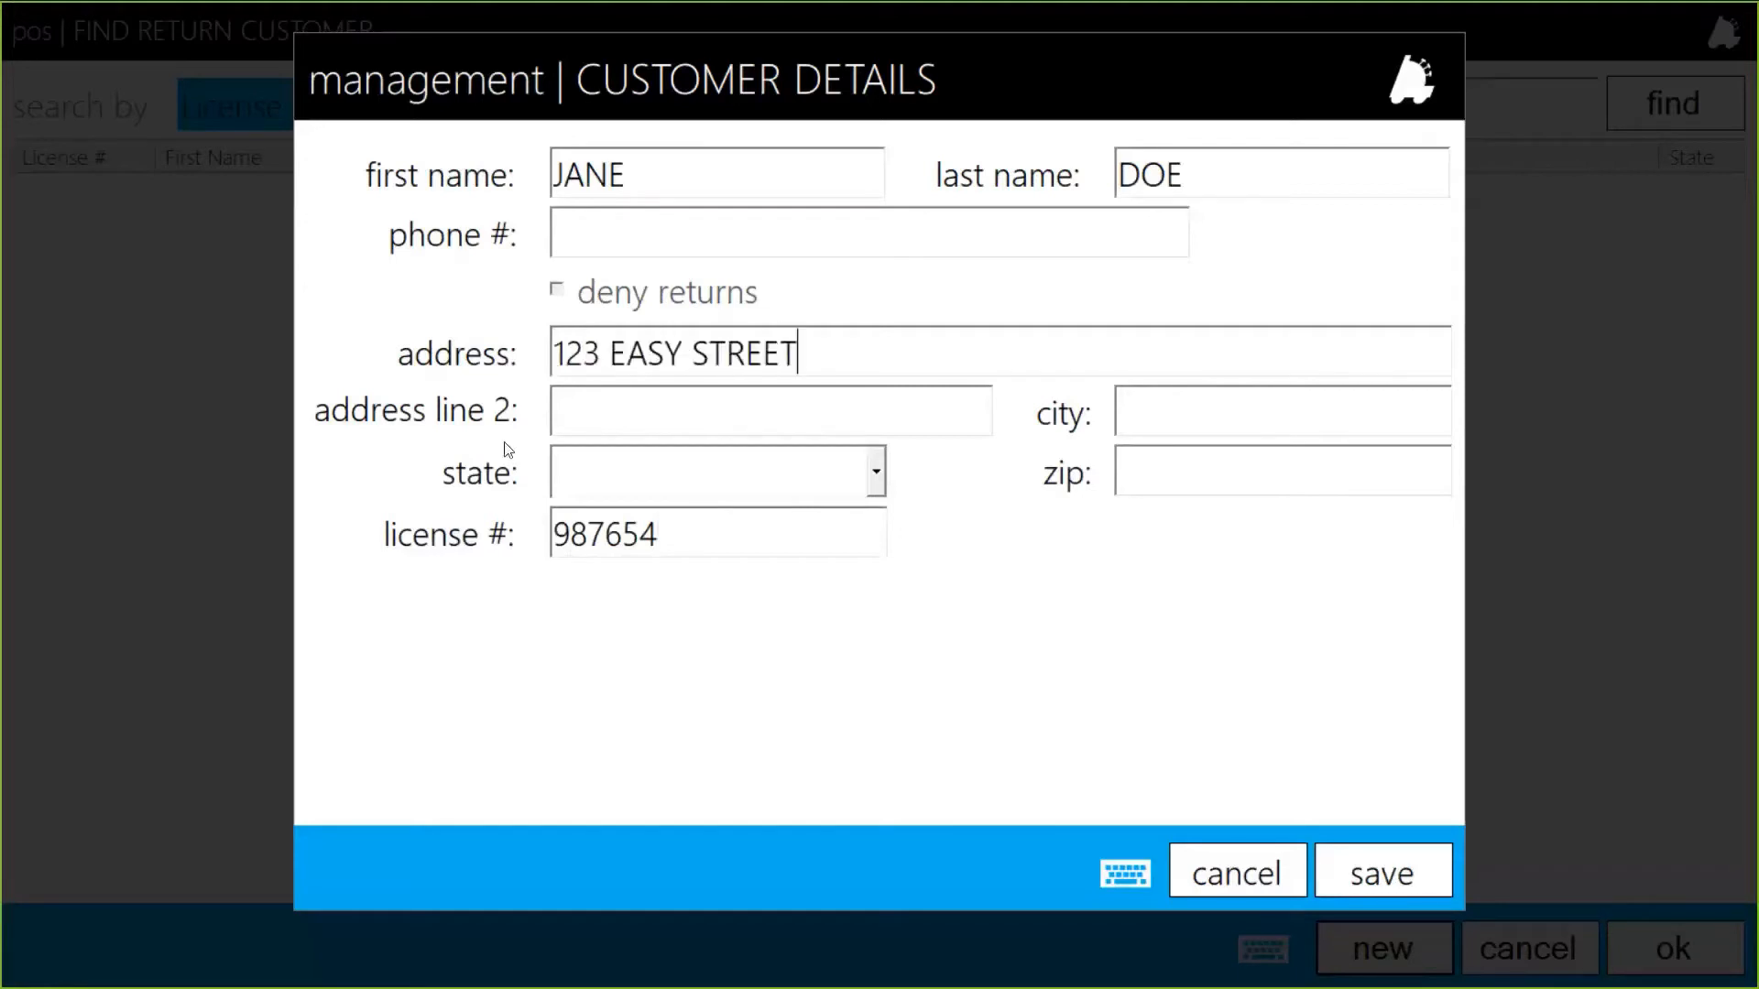
left_click(715, 481)
left_click_drag(877, 806, 902, 521)
left_click(717, 522)
left_click(1156, 478)
type("35673")
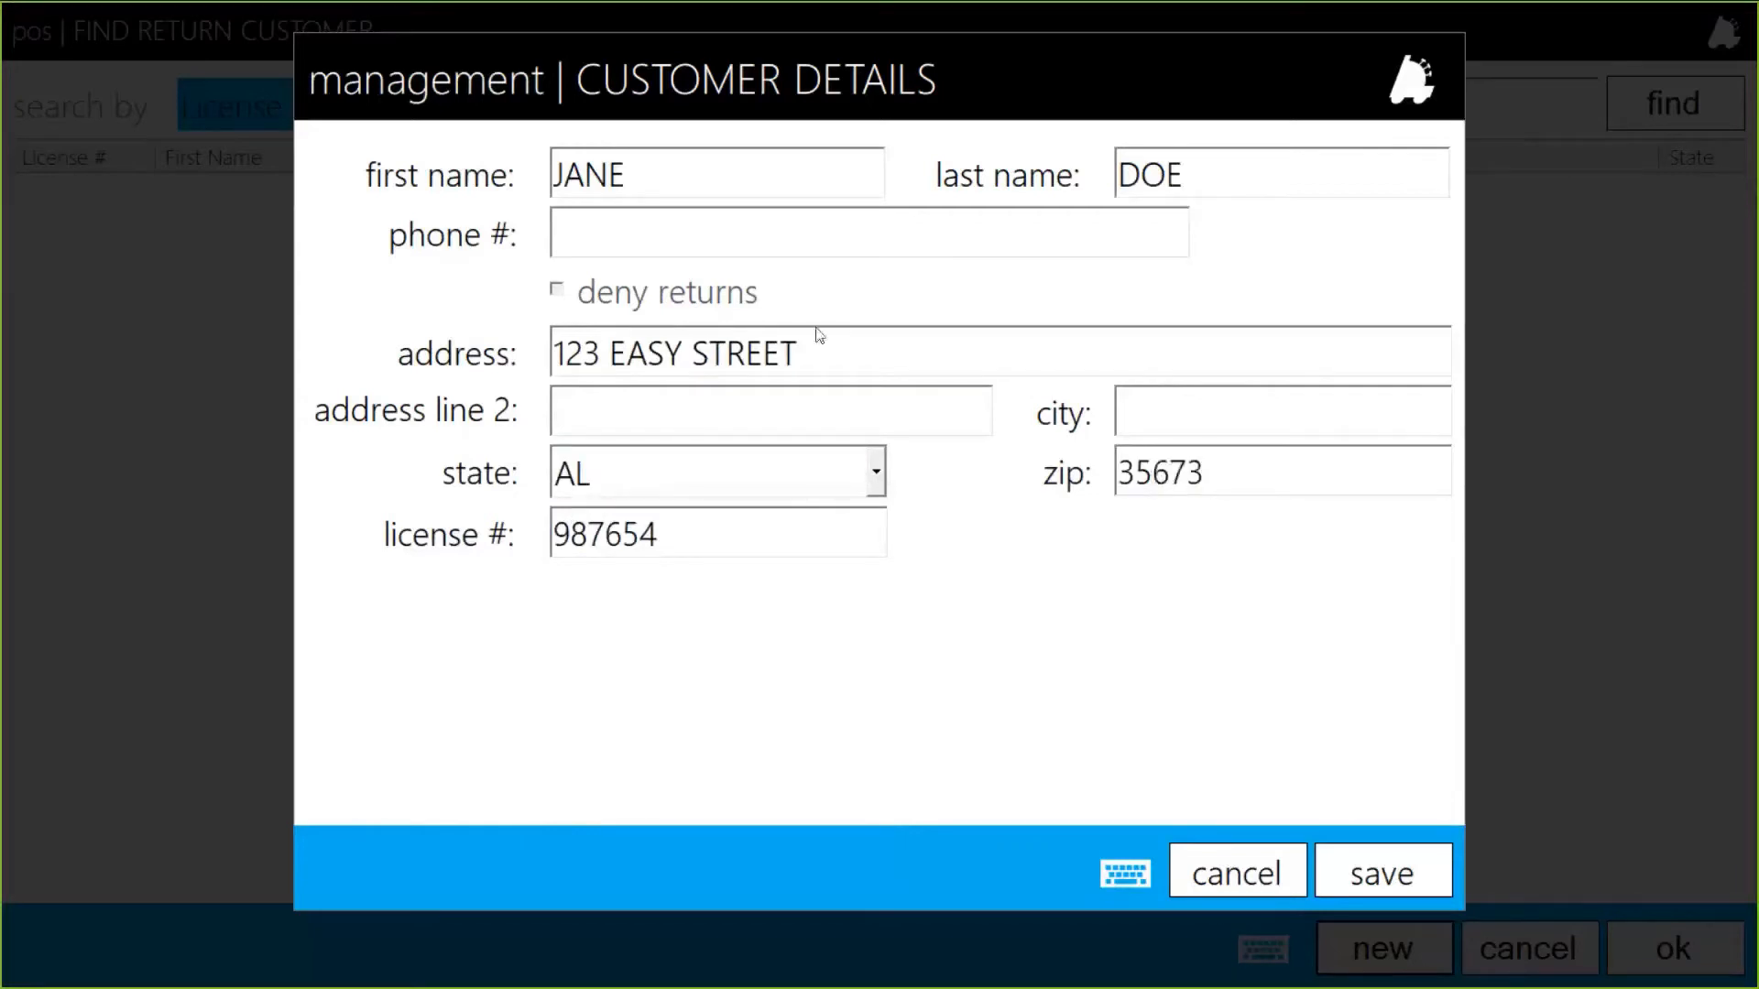
left_click(1178, 413)
type("MADISON")
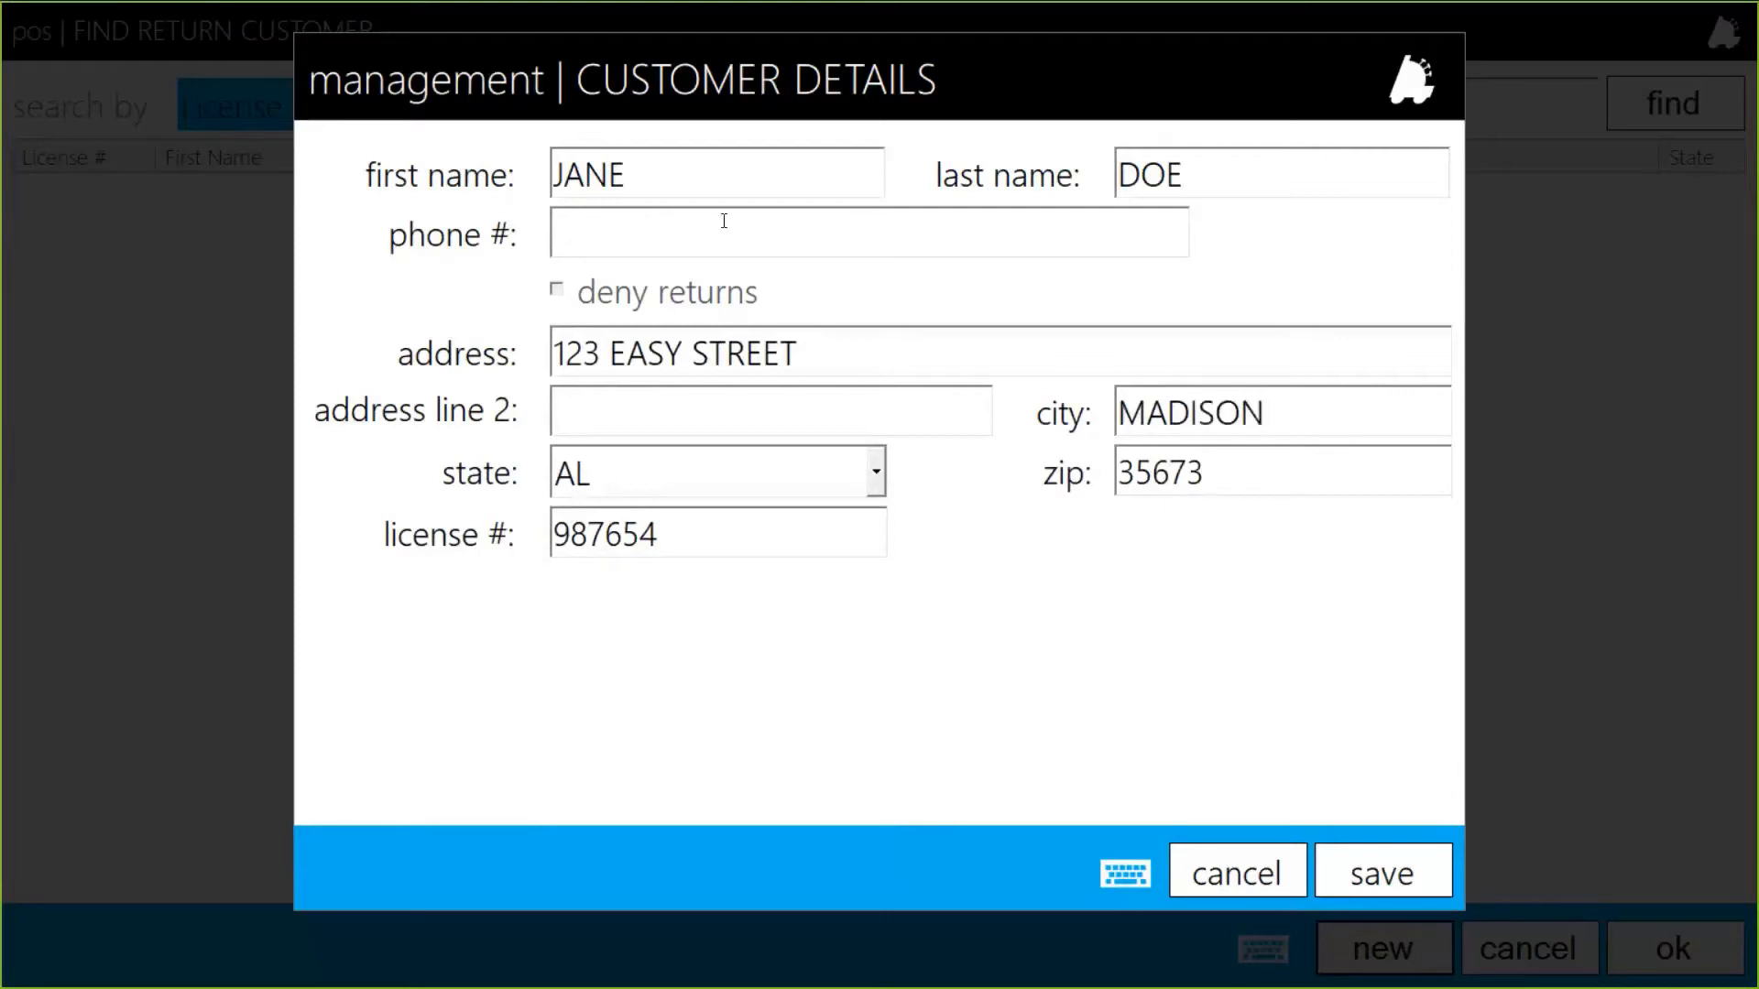
Enter the customer's phone number, correcting mistyped digits.
left_click(686, 240)
type("987-654-3211")
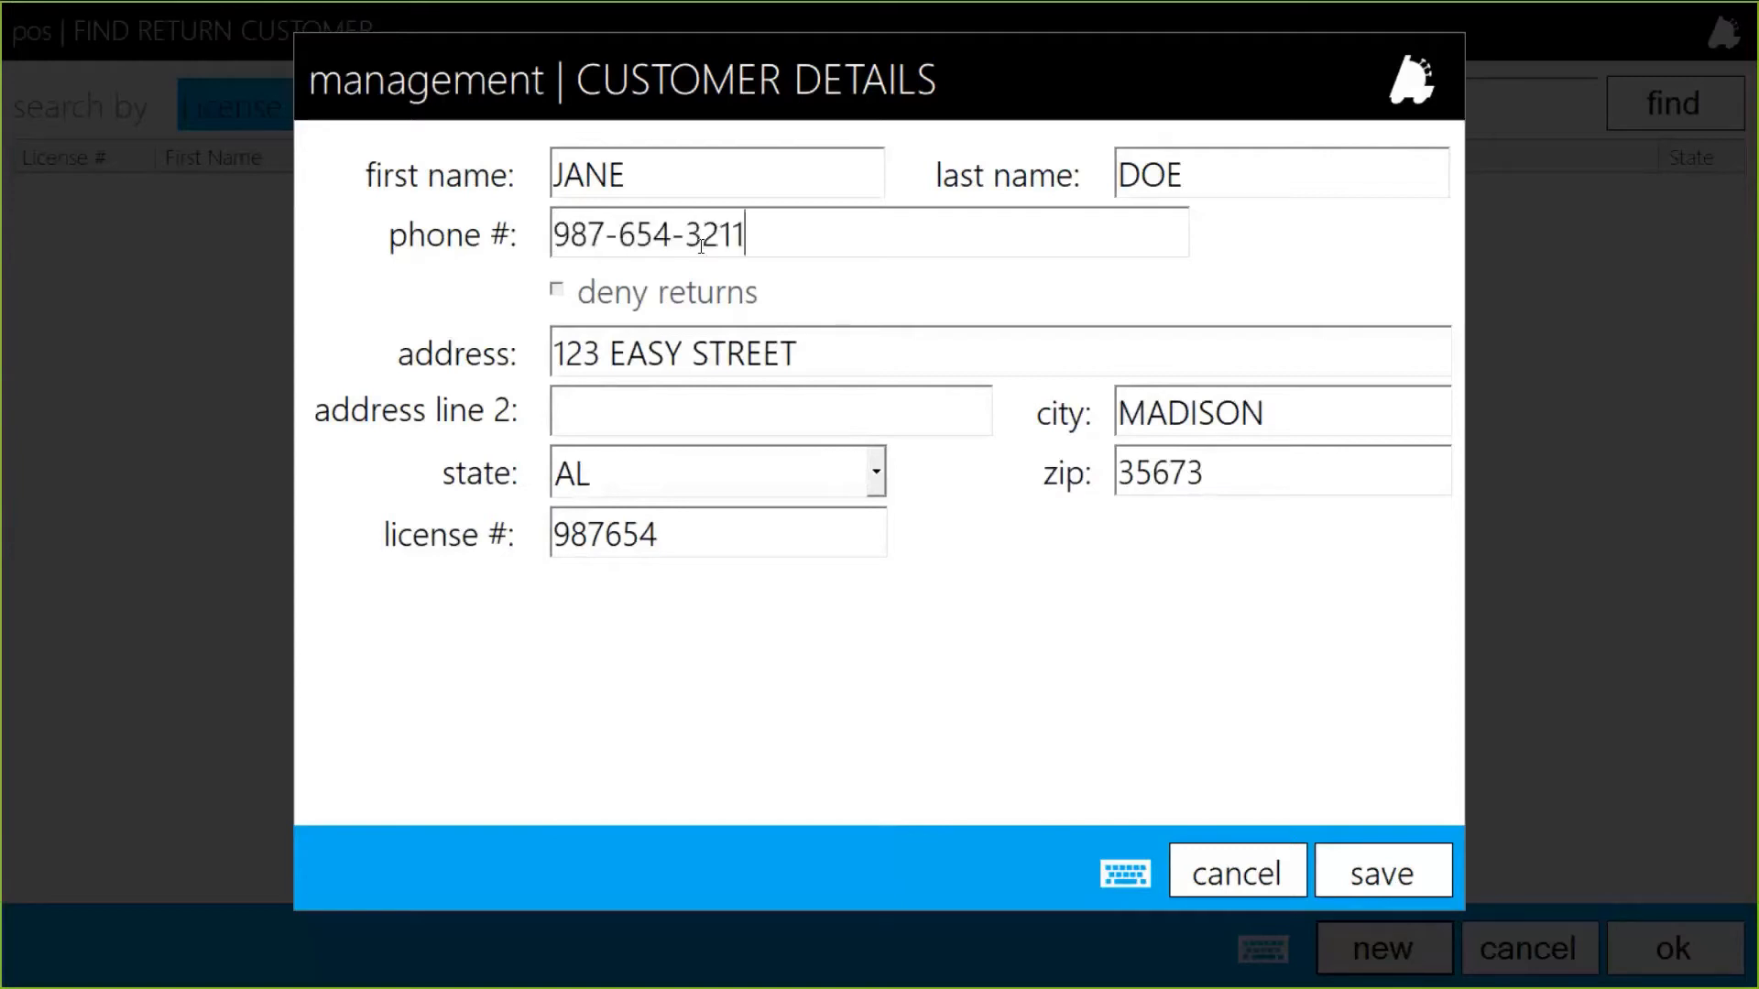
Finish the phone number, save the new customer, and add the return note 'did not product'.
left_click(1330, 865)
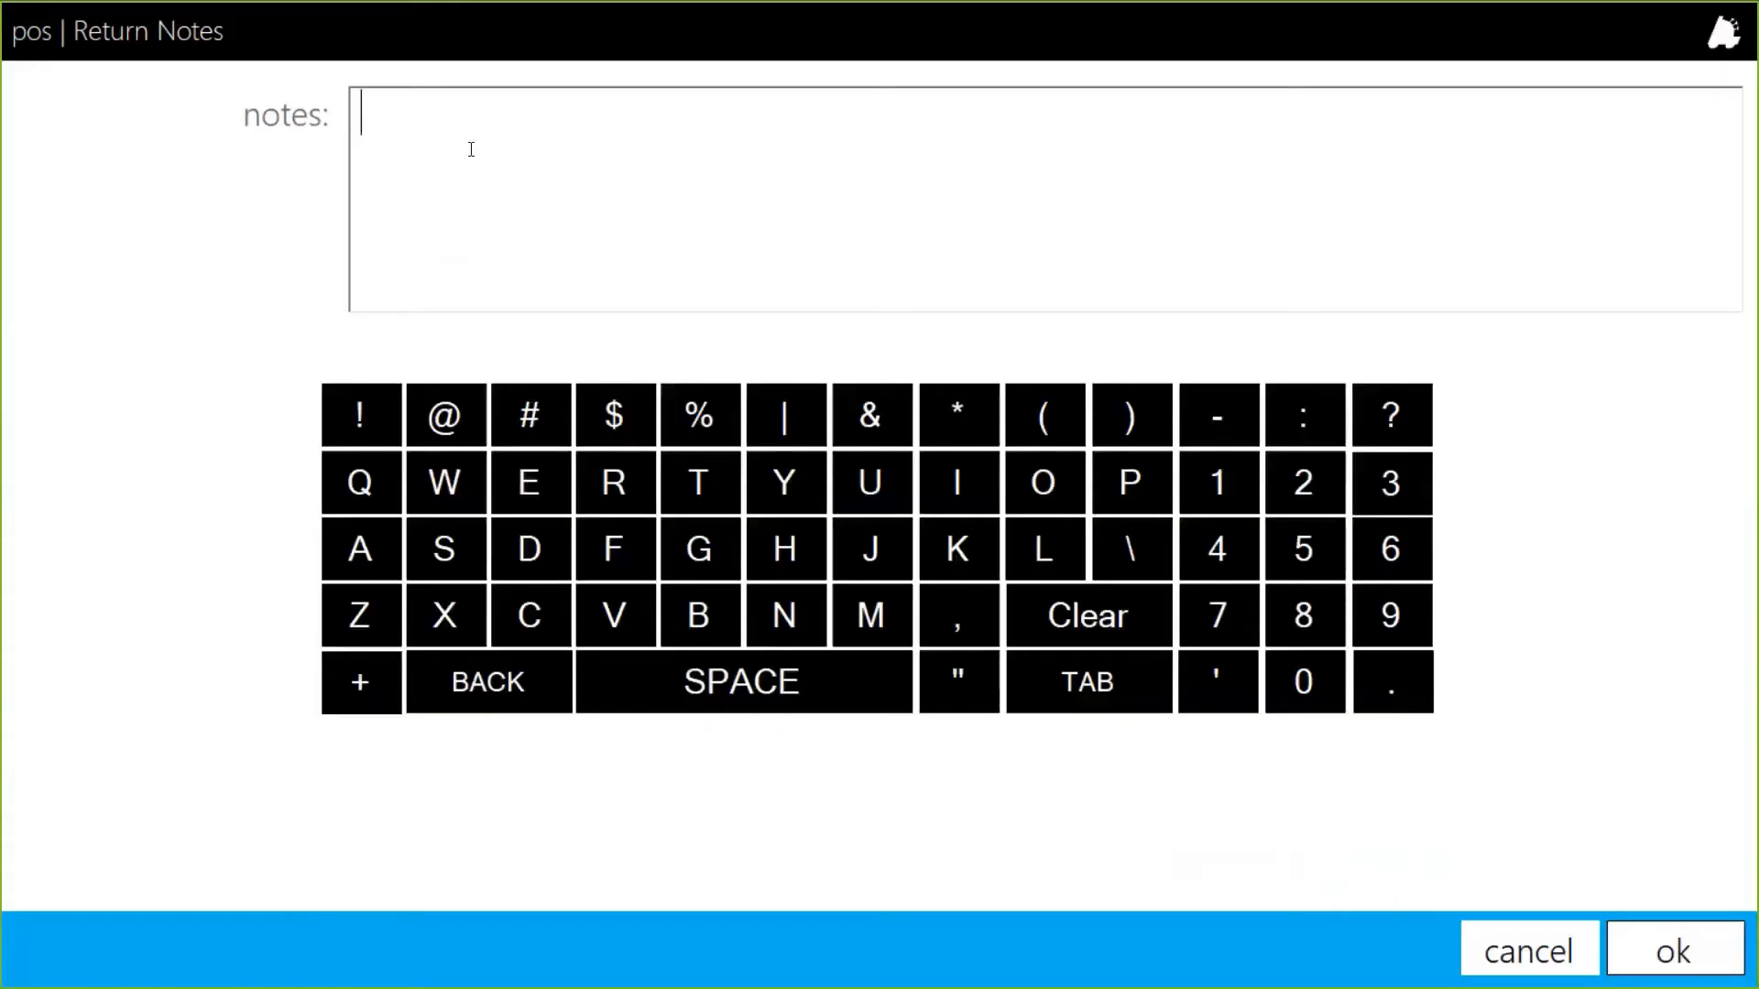
type("did not product")
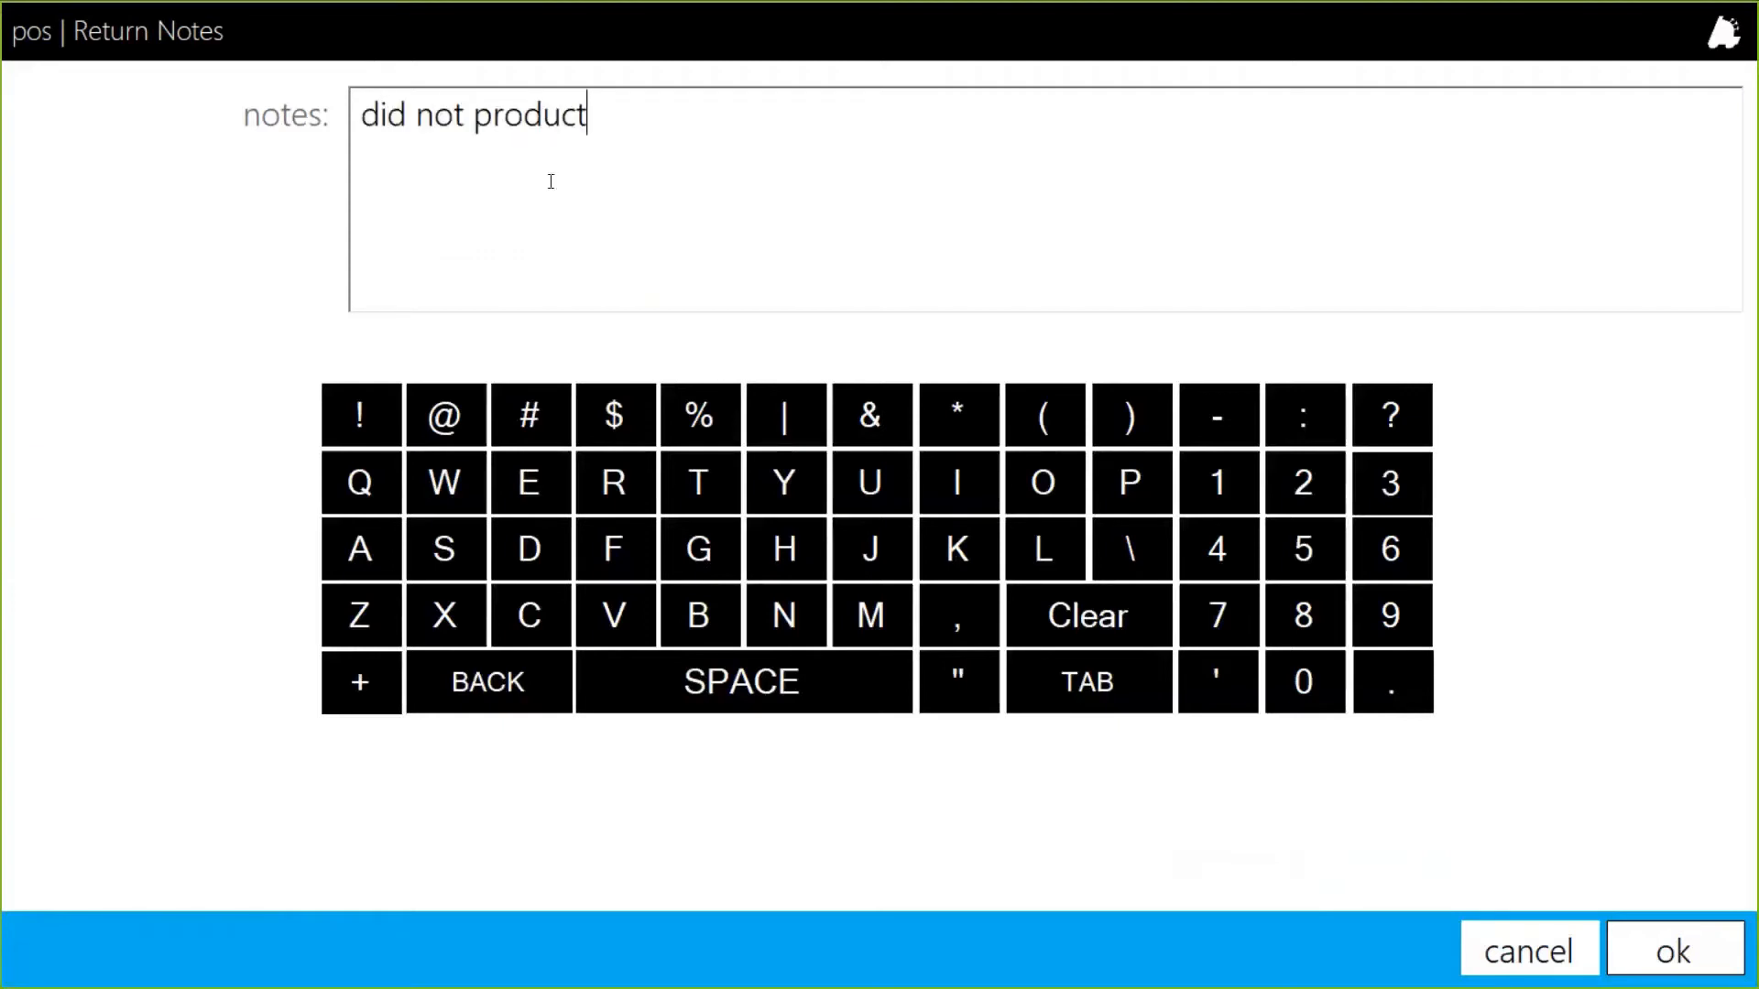
left_click(1693, 978)
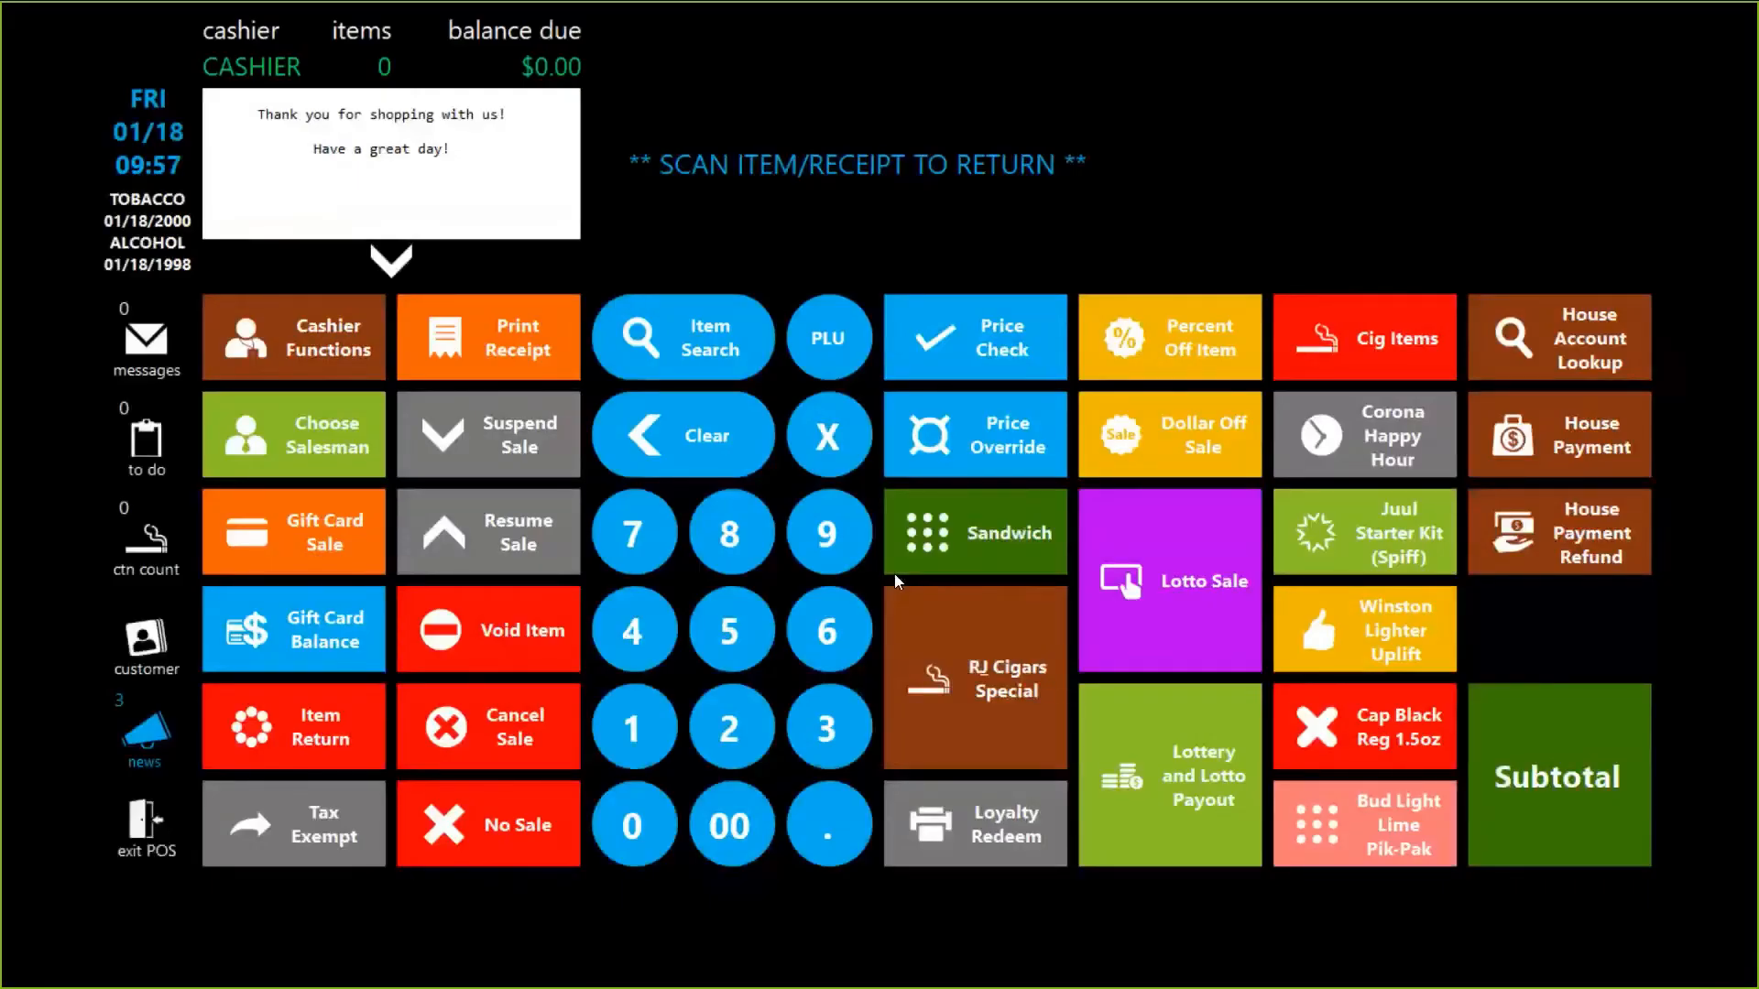
Ring up item 123123 for the manual return and confirm the age check visually.
type("123123")
key("Return")
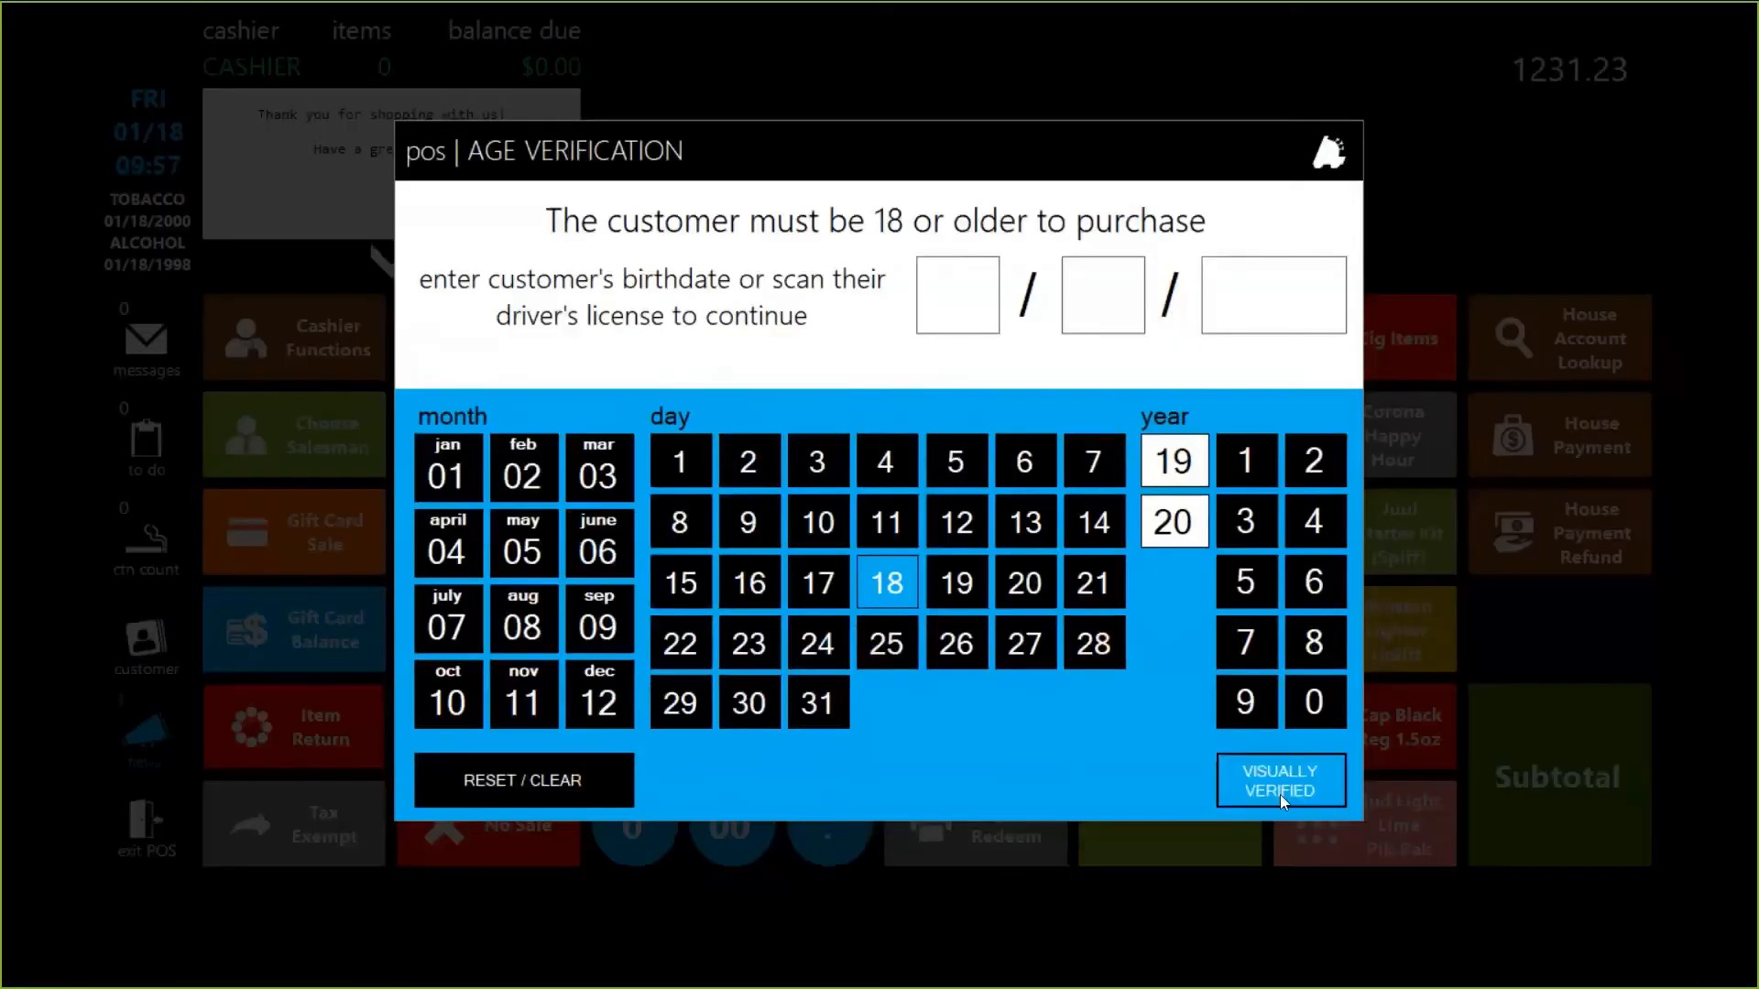
left_click(1279, 792)
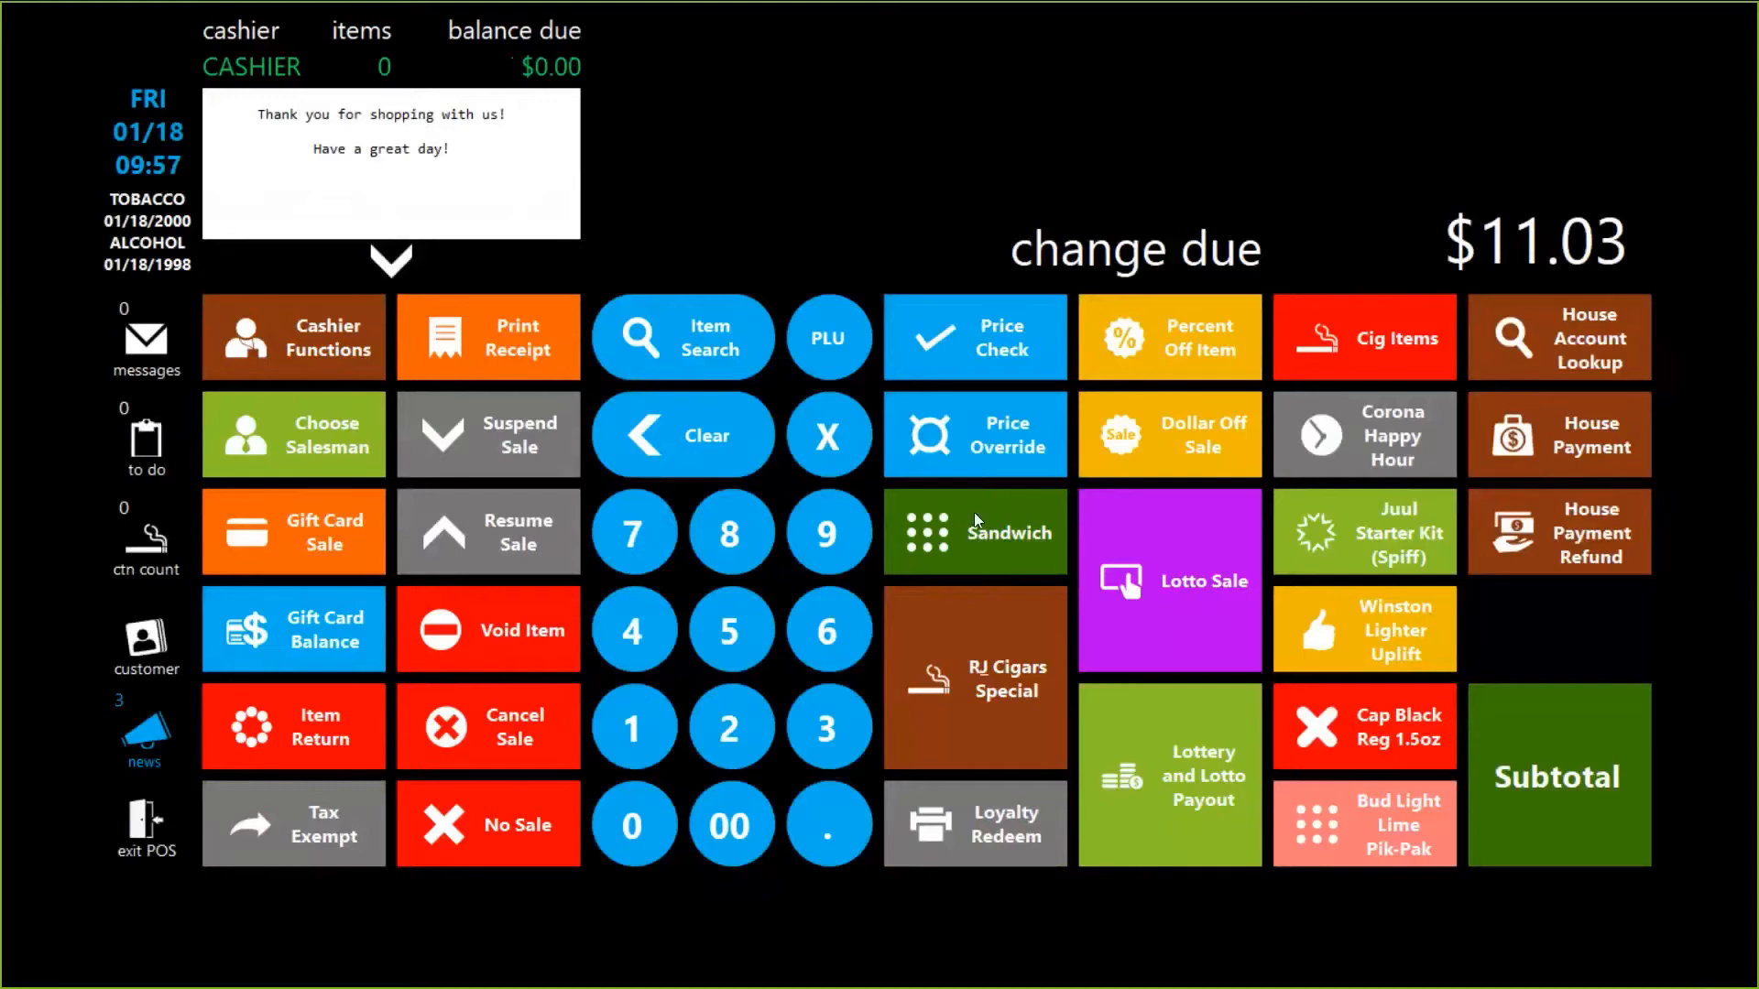
Build a sandwich with white bread, bologna and pepperjack cheese (3 items, $1.65).
left_click(974, 520)
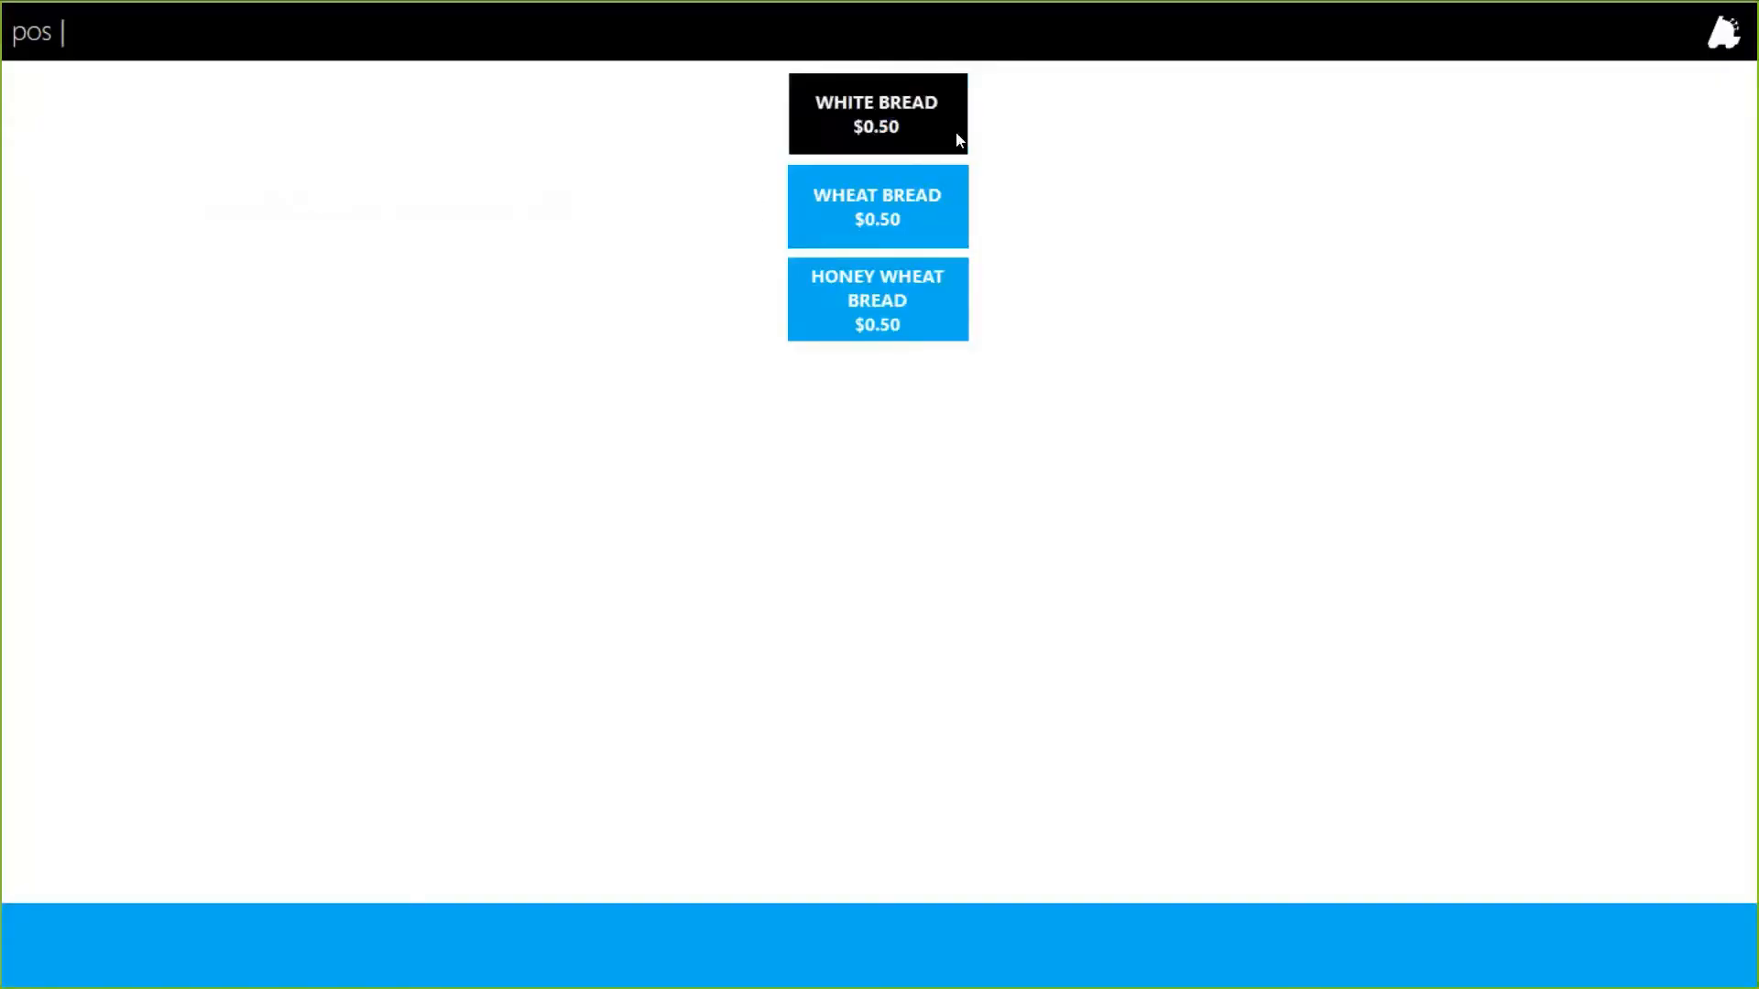
left_click(907, 132)
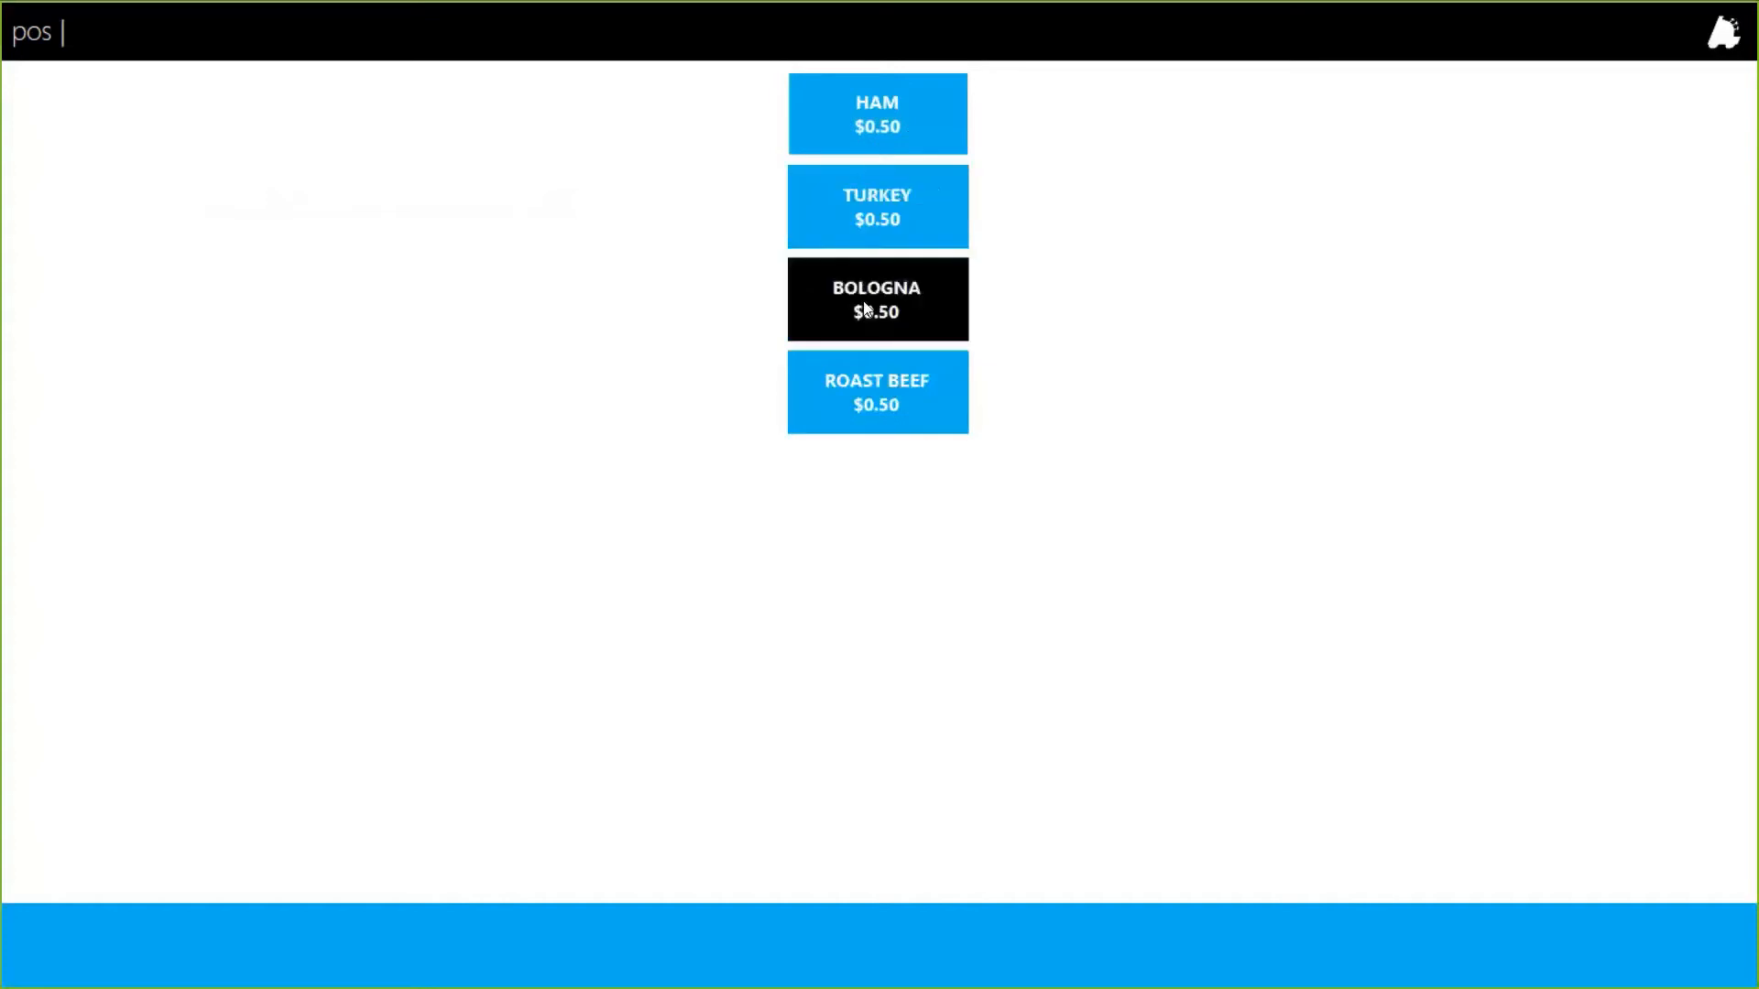
left_click(865, 306)
left_click(909, 222)
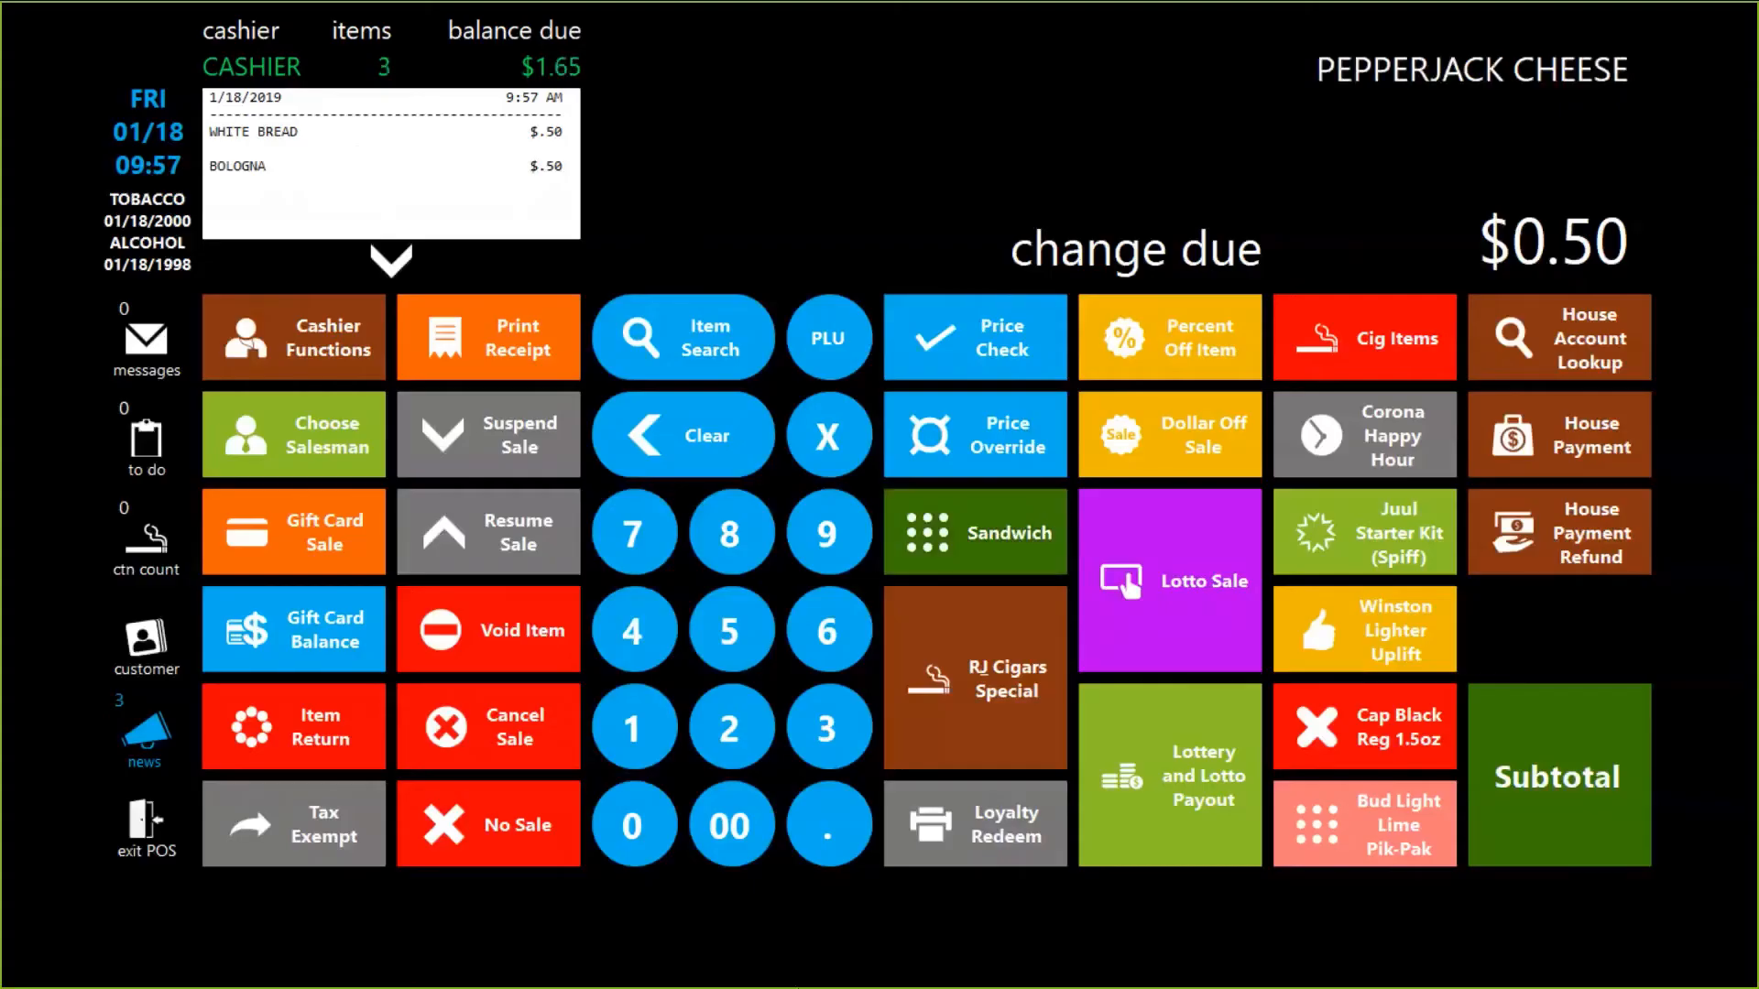
Add a Marlboro pack (age visually verified) and a Juul starter kit to the sale.
left_click(1365, 338)
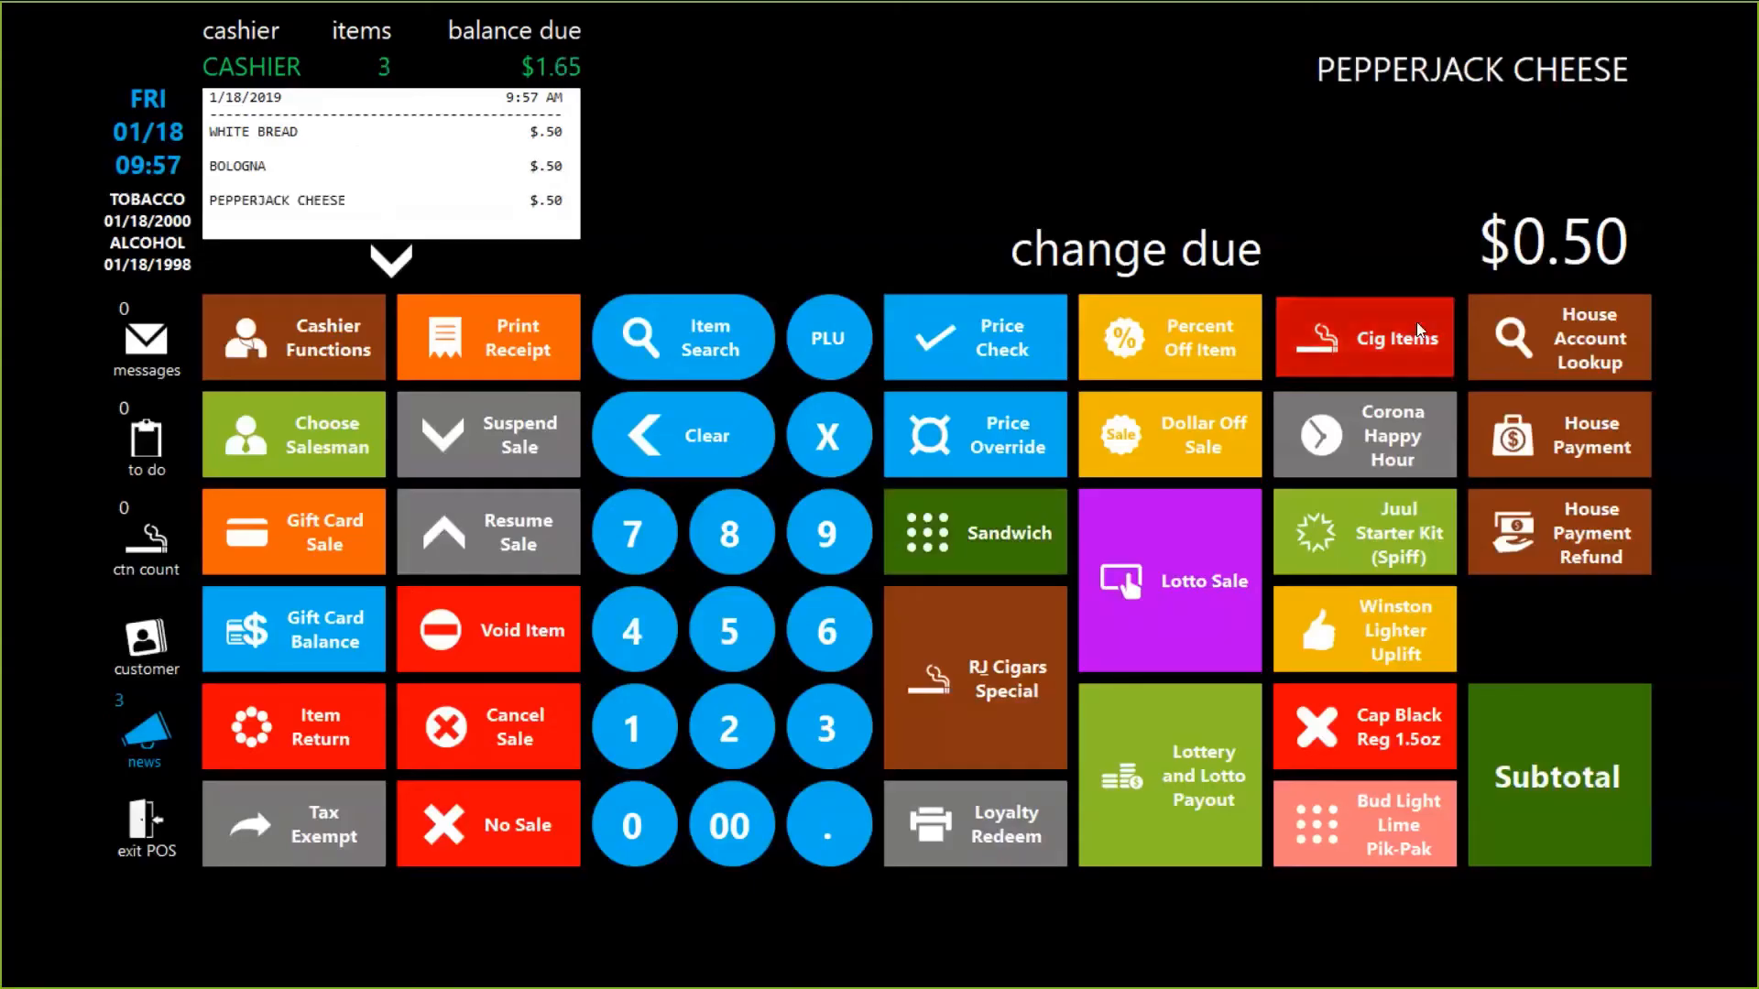
left_click(901, 306)
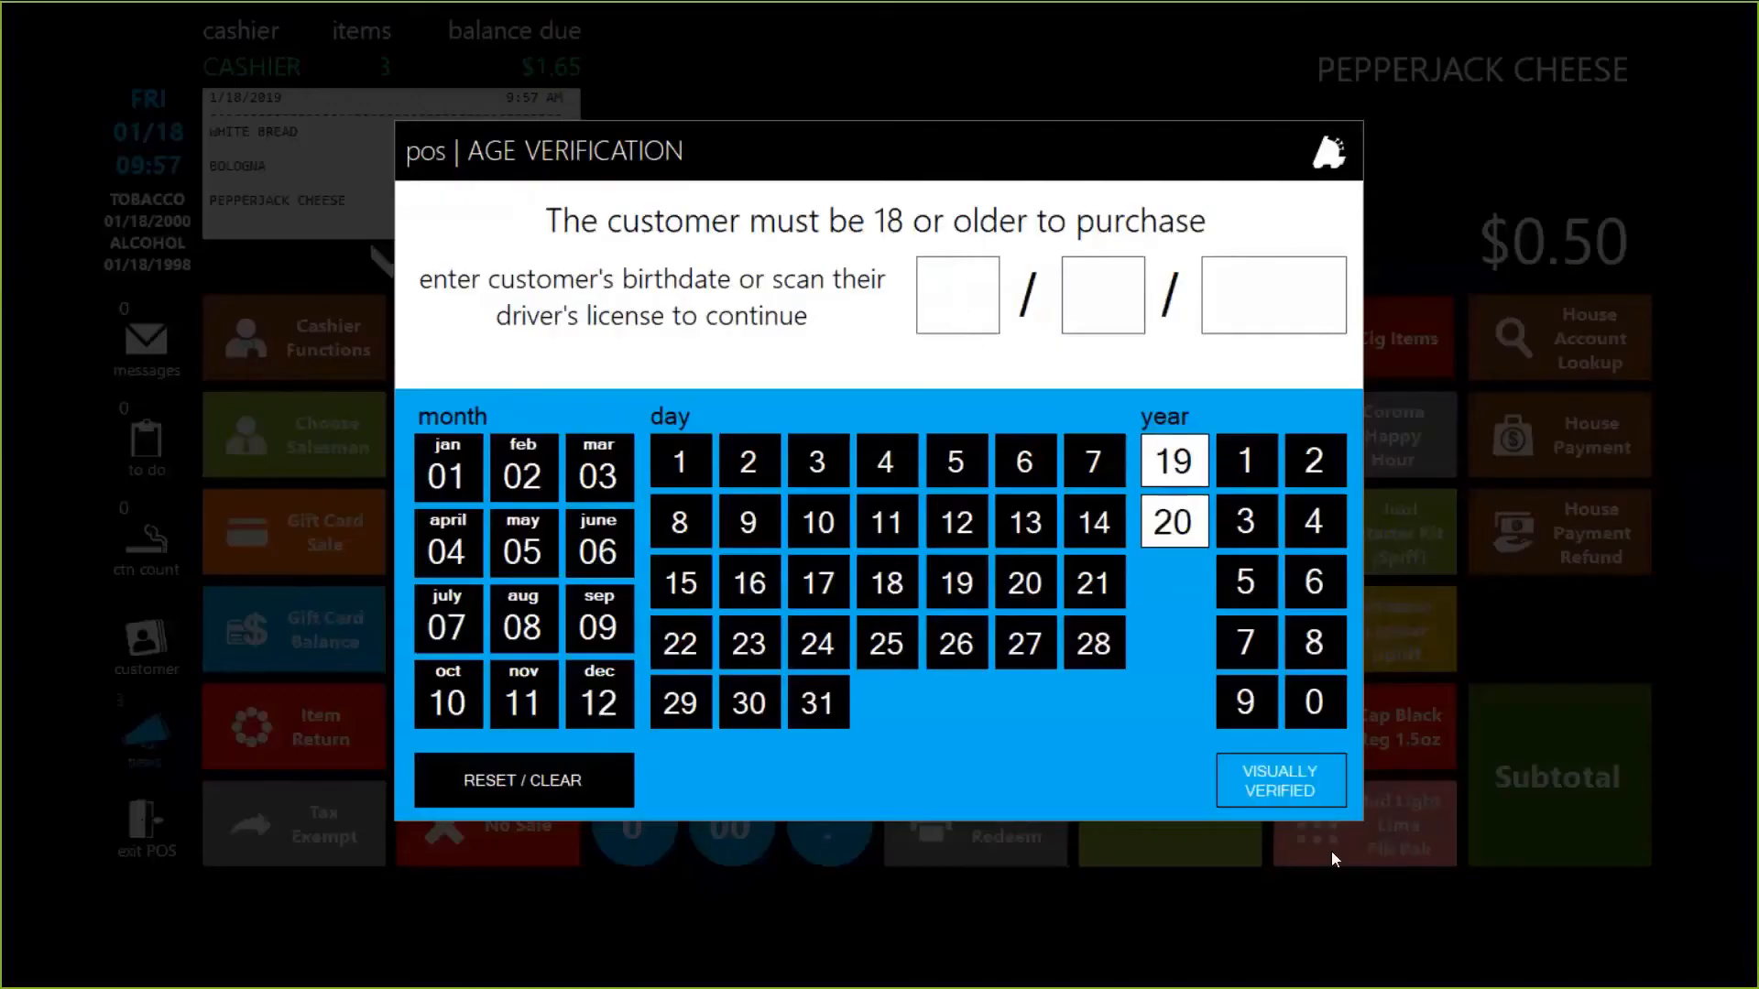
left_click(1280, 780)
left_click(1402, 526)
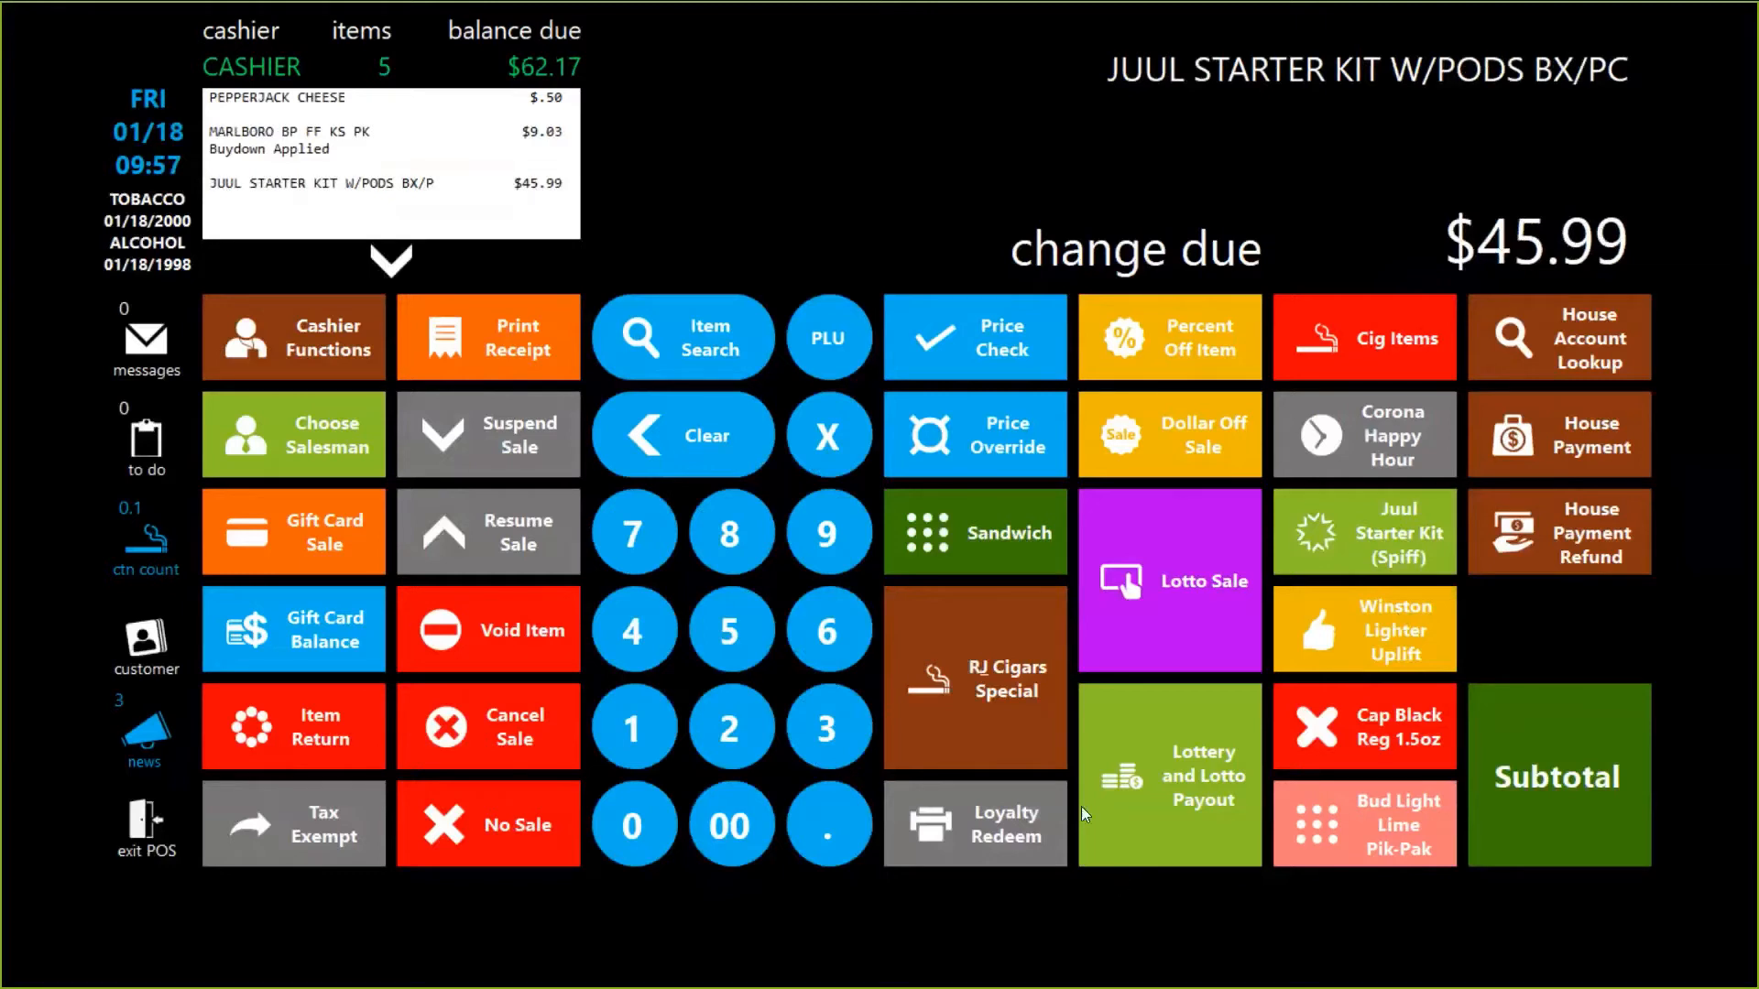
Add the Winston FF KS pack, subtotal to $73.20, and decline the free lighter offer.
left_click(1389, 624)
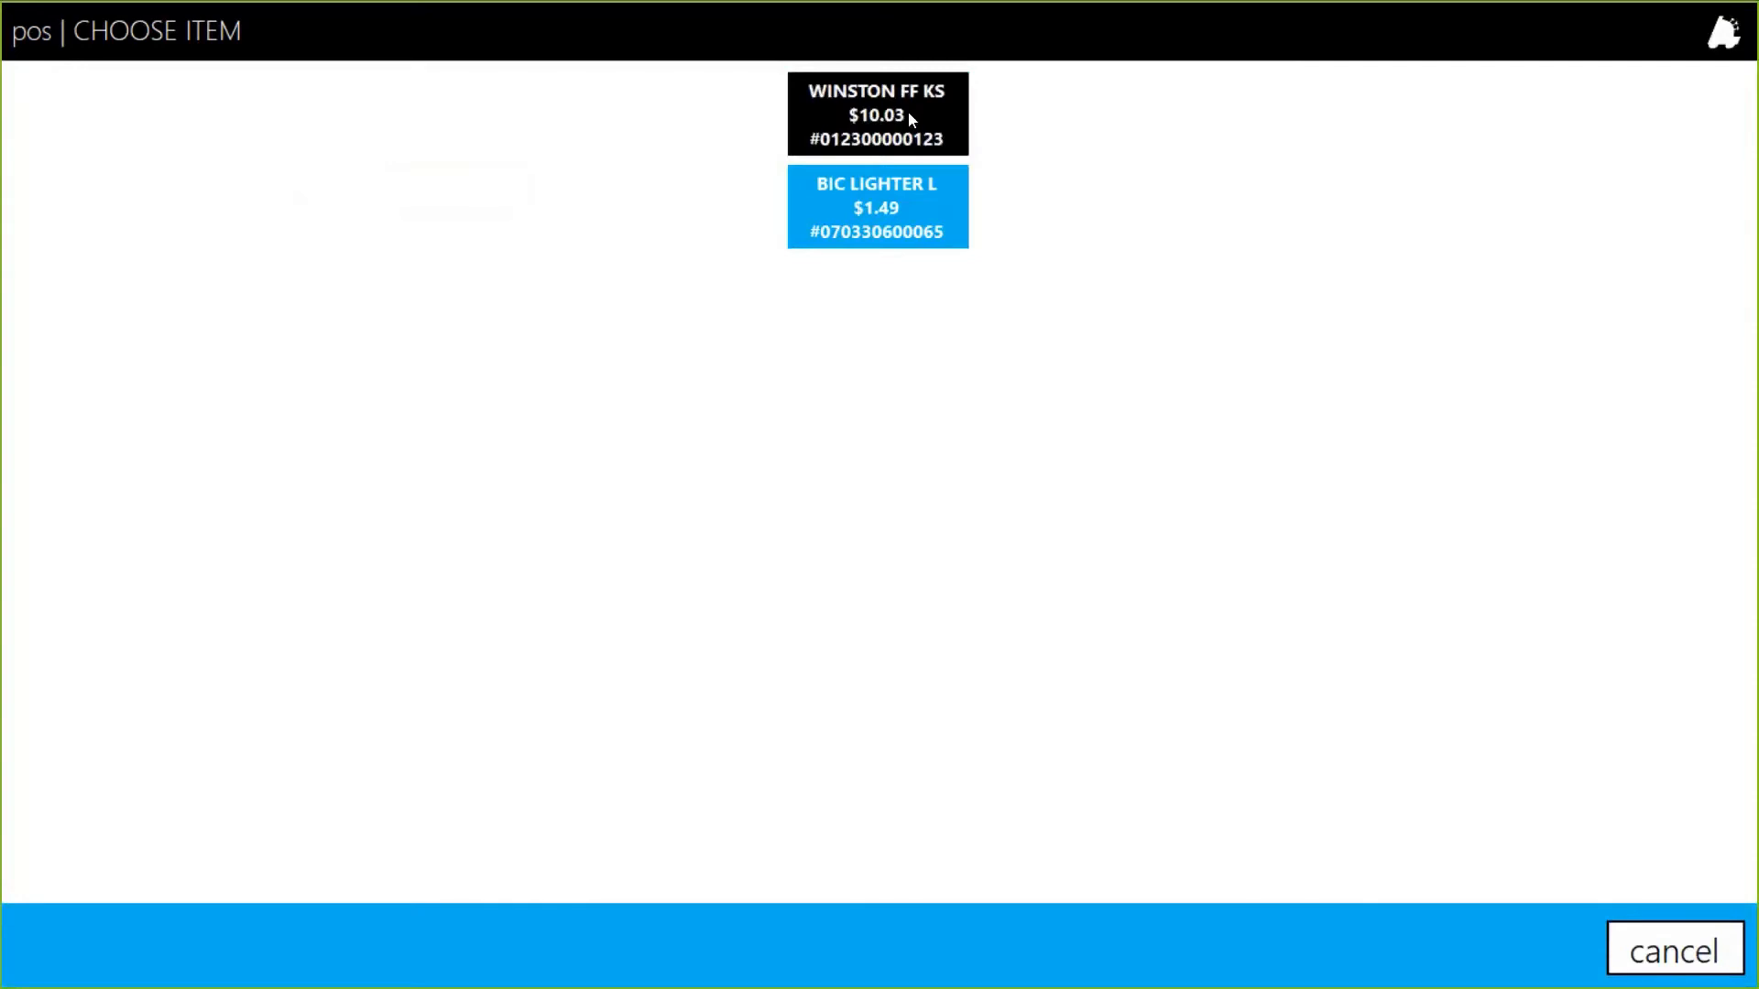
left_click(911, 117)
left_click(1612, 806)
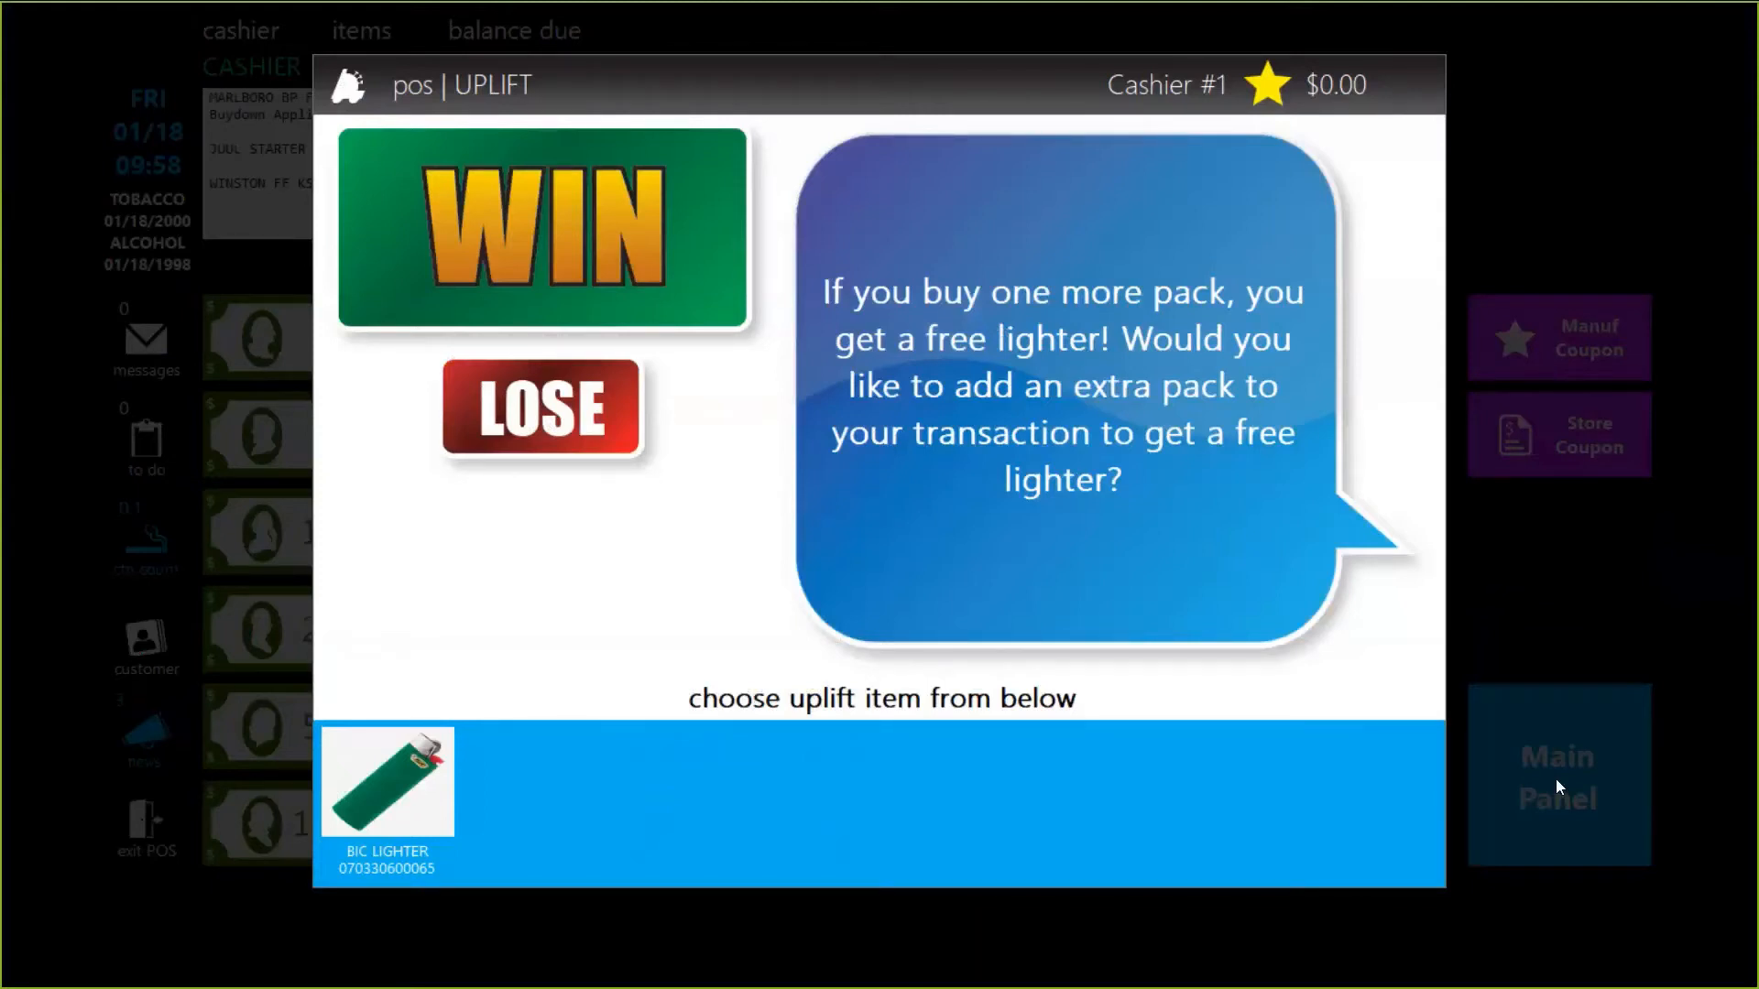
left_click(450, 416)
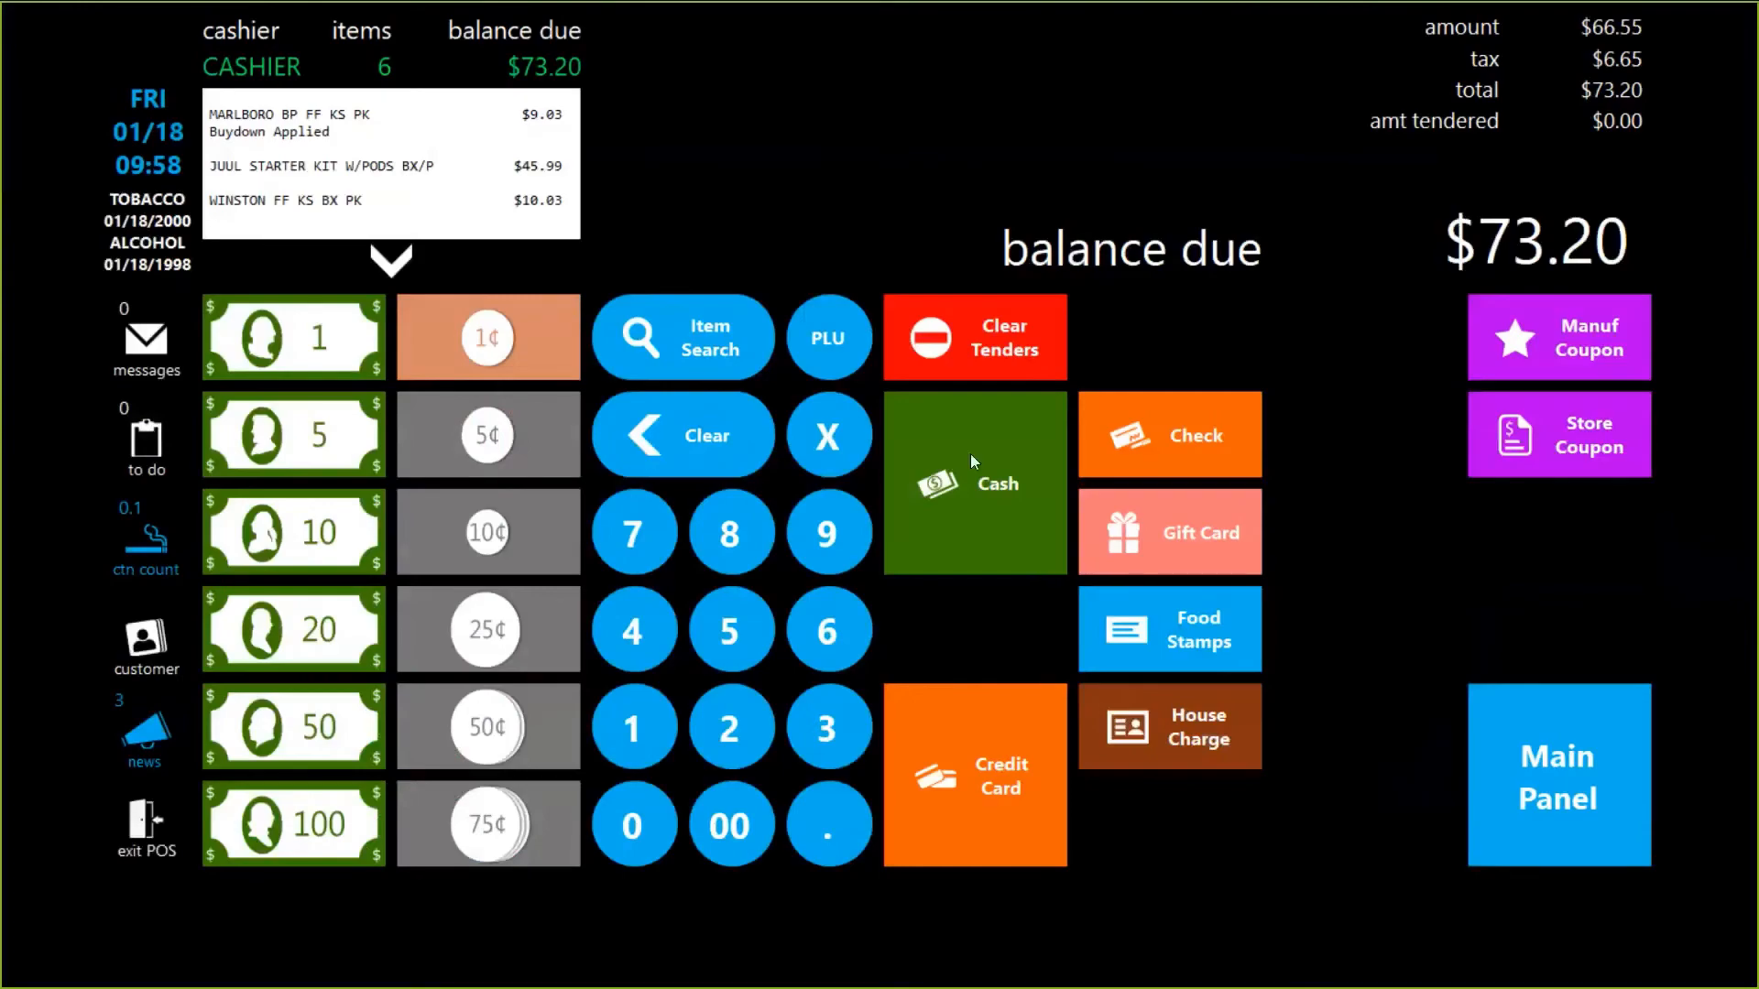
Pay the $73.20 sale in cash, preview receipt 39 without printing, and begin an item return.
left_click(973, 461)
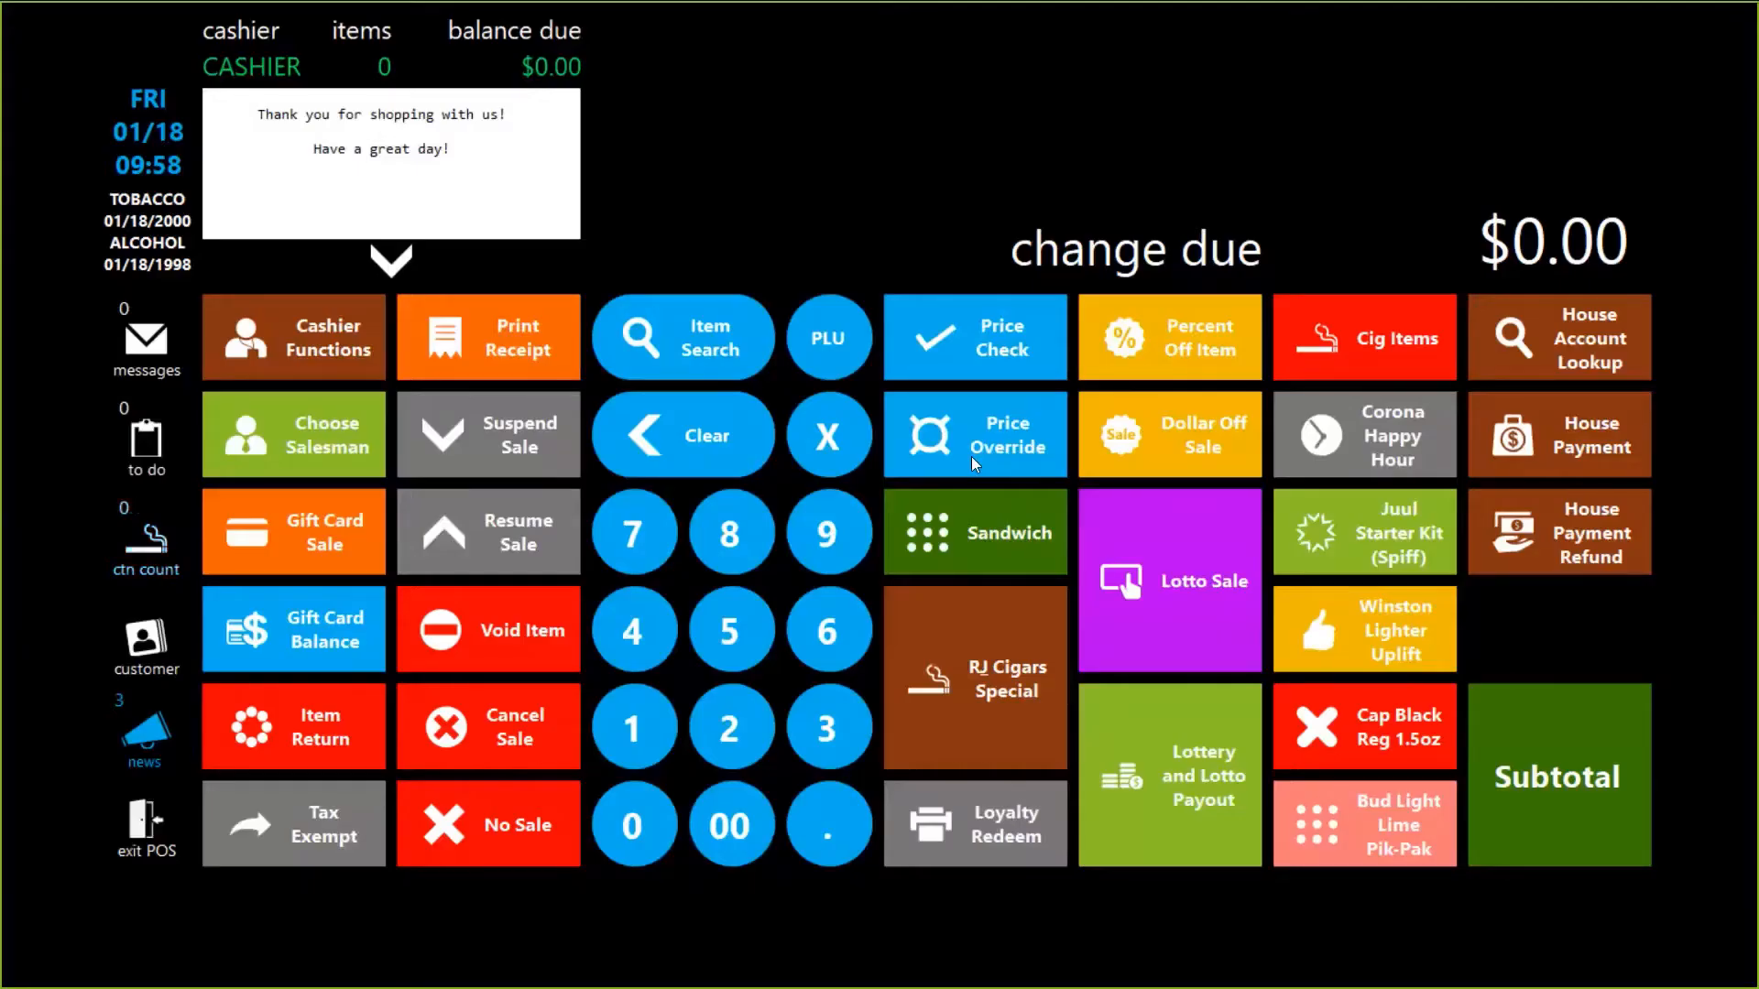
left_click(518, 351)
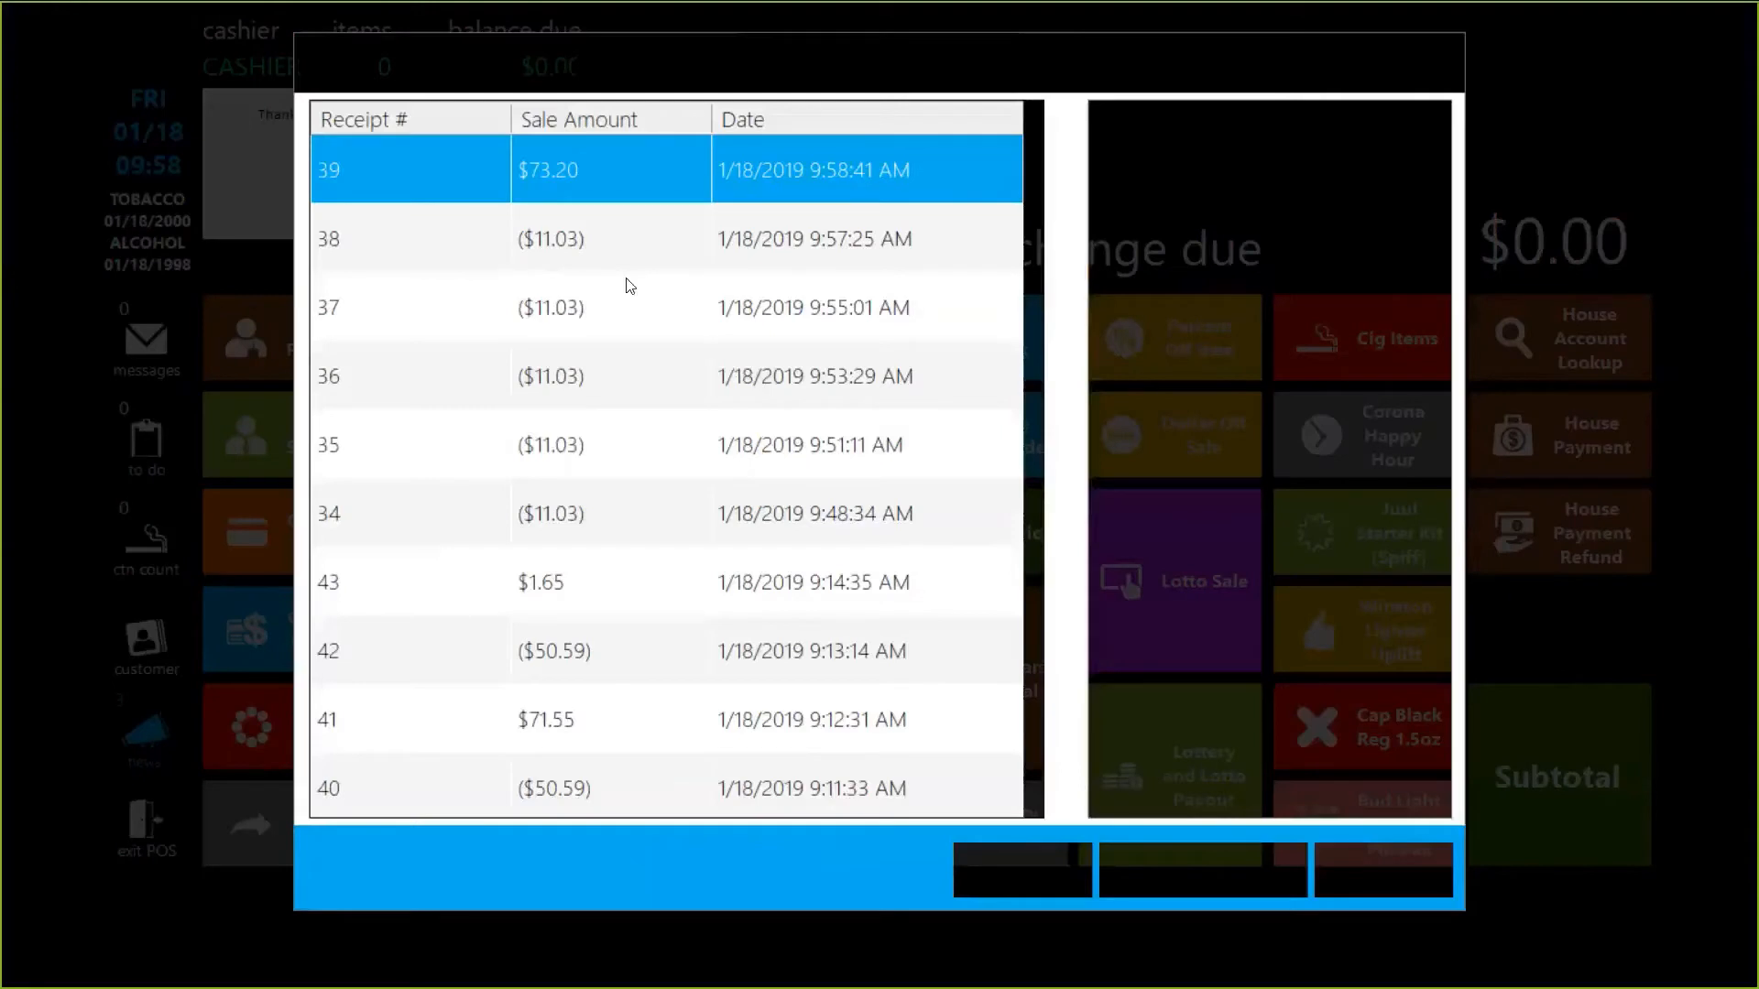
left_click(625, 185)
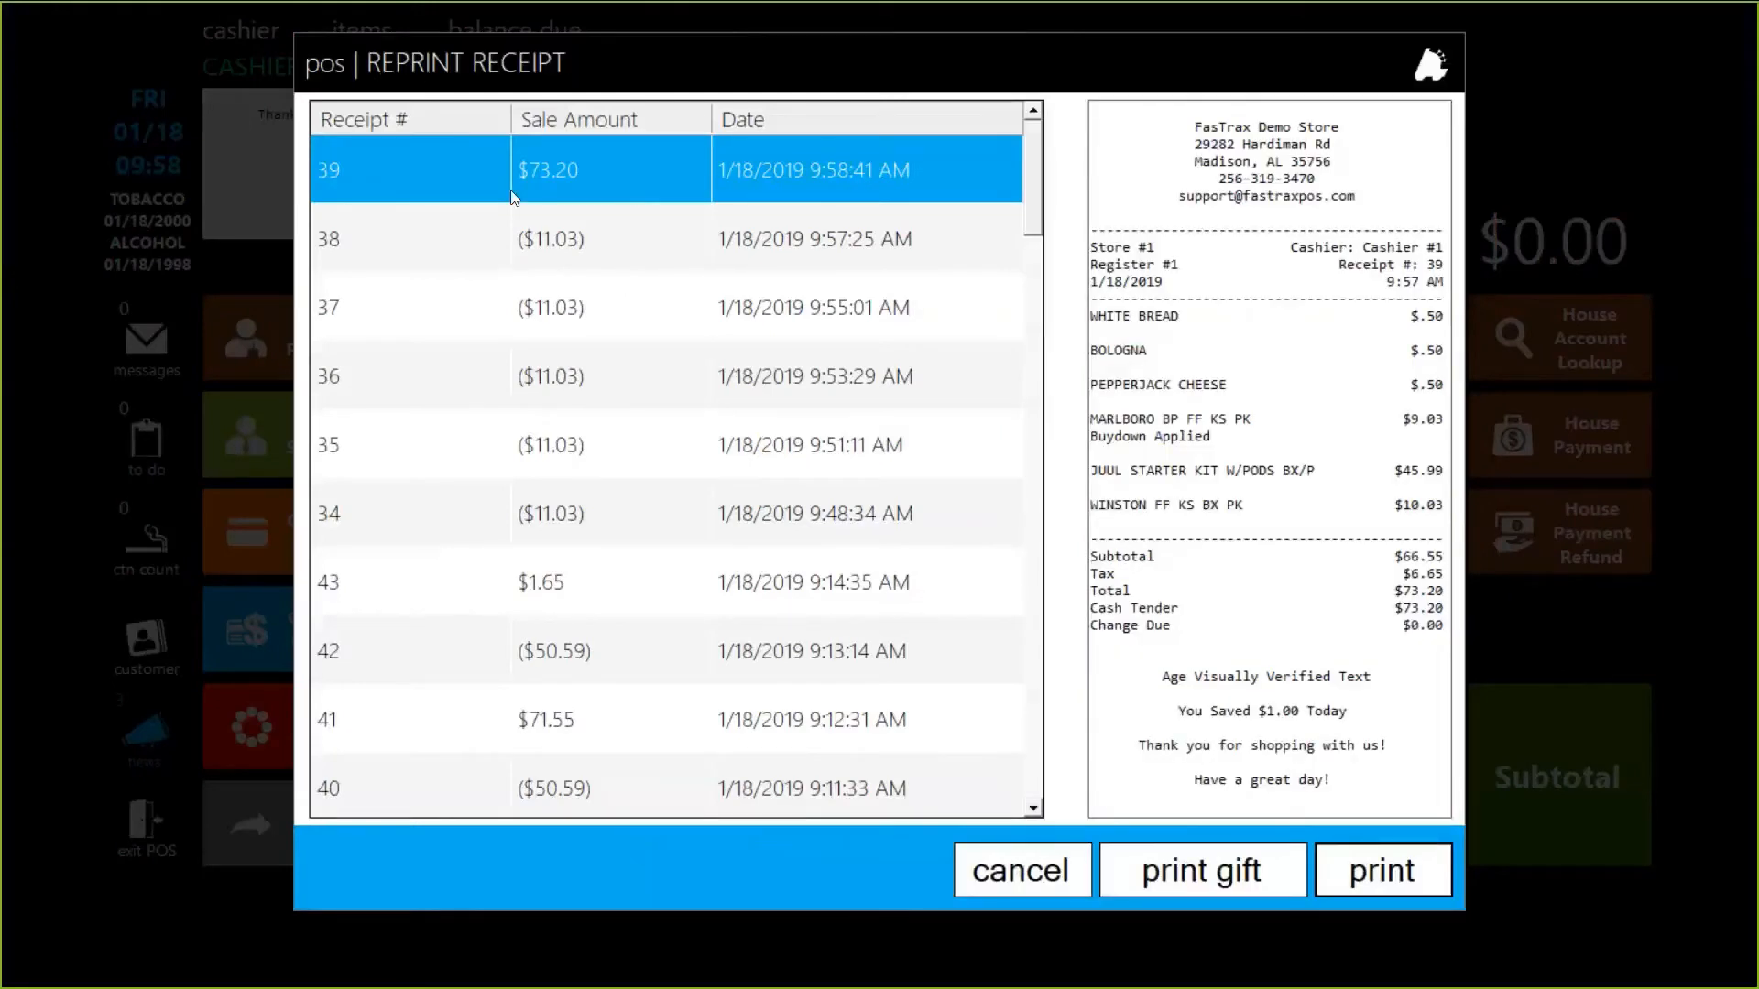
left_click(1034, 873)
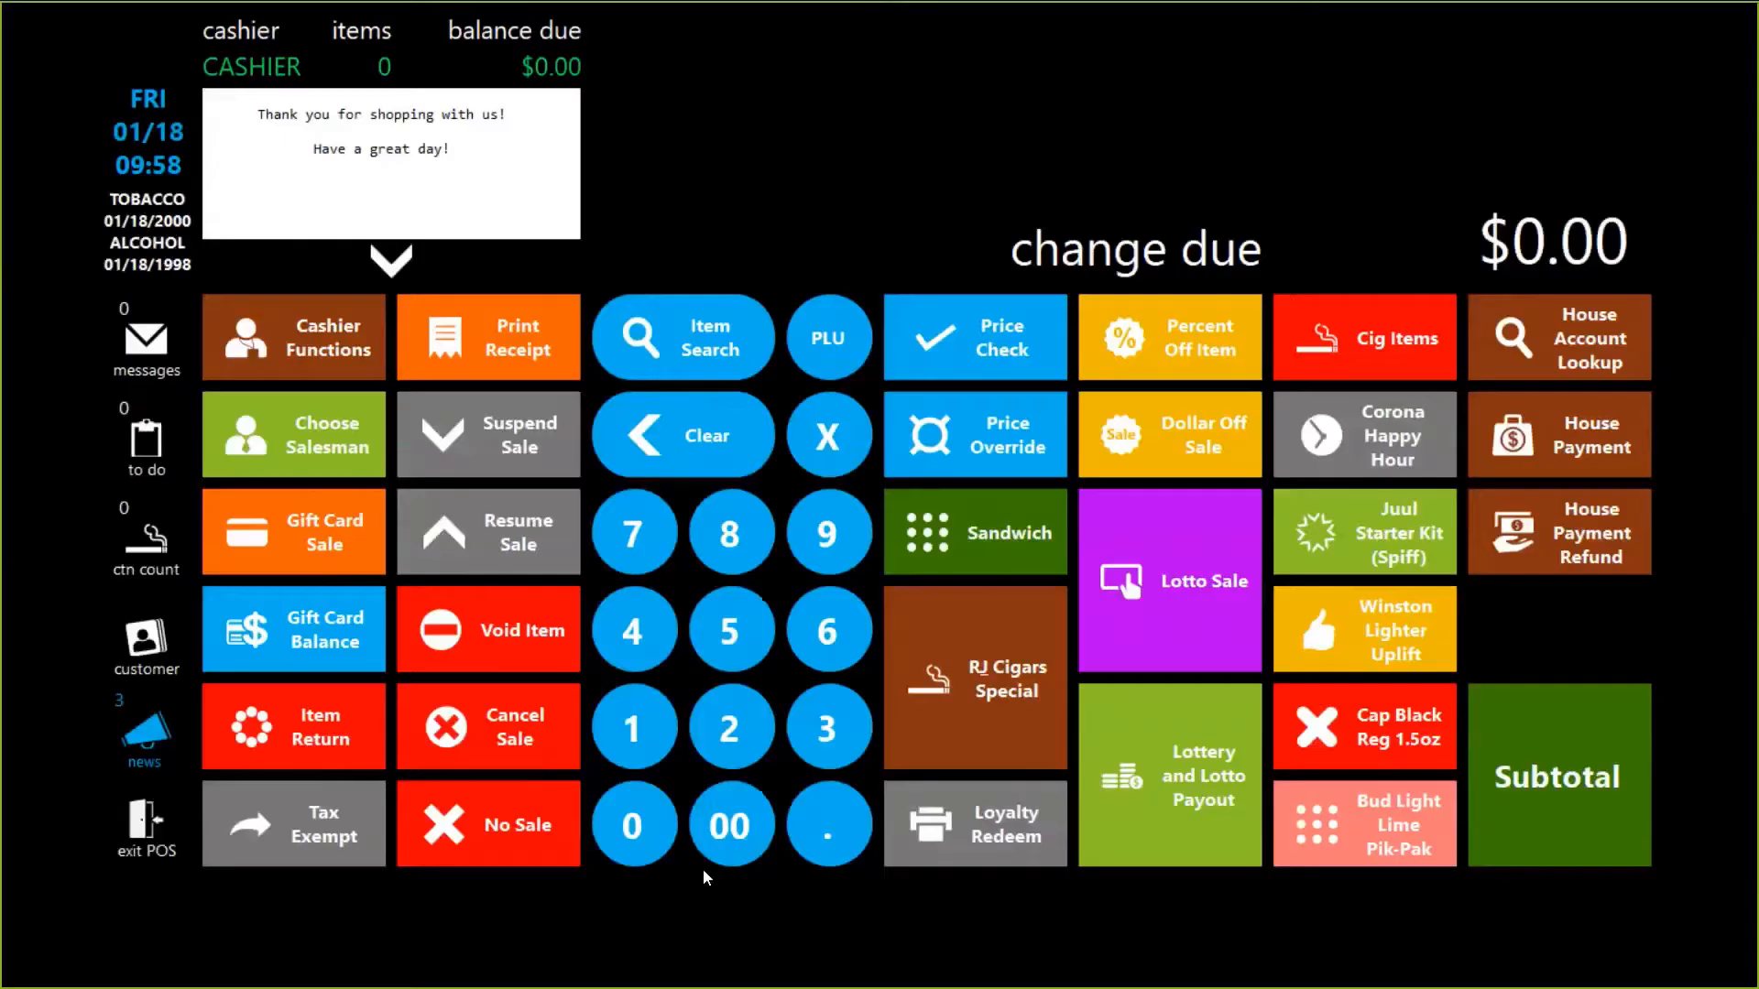
left_click(309, 746)
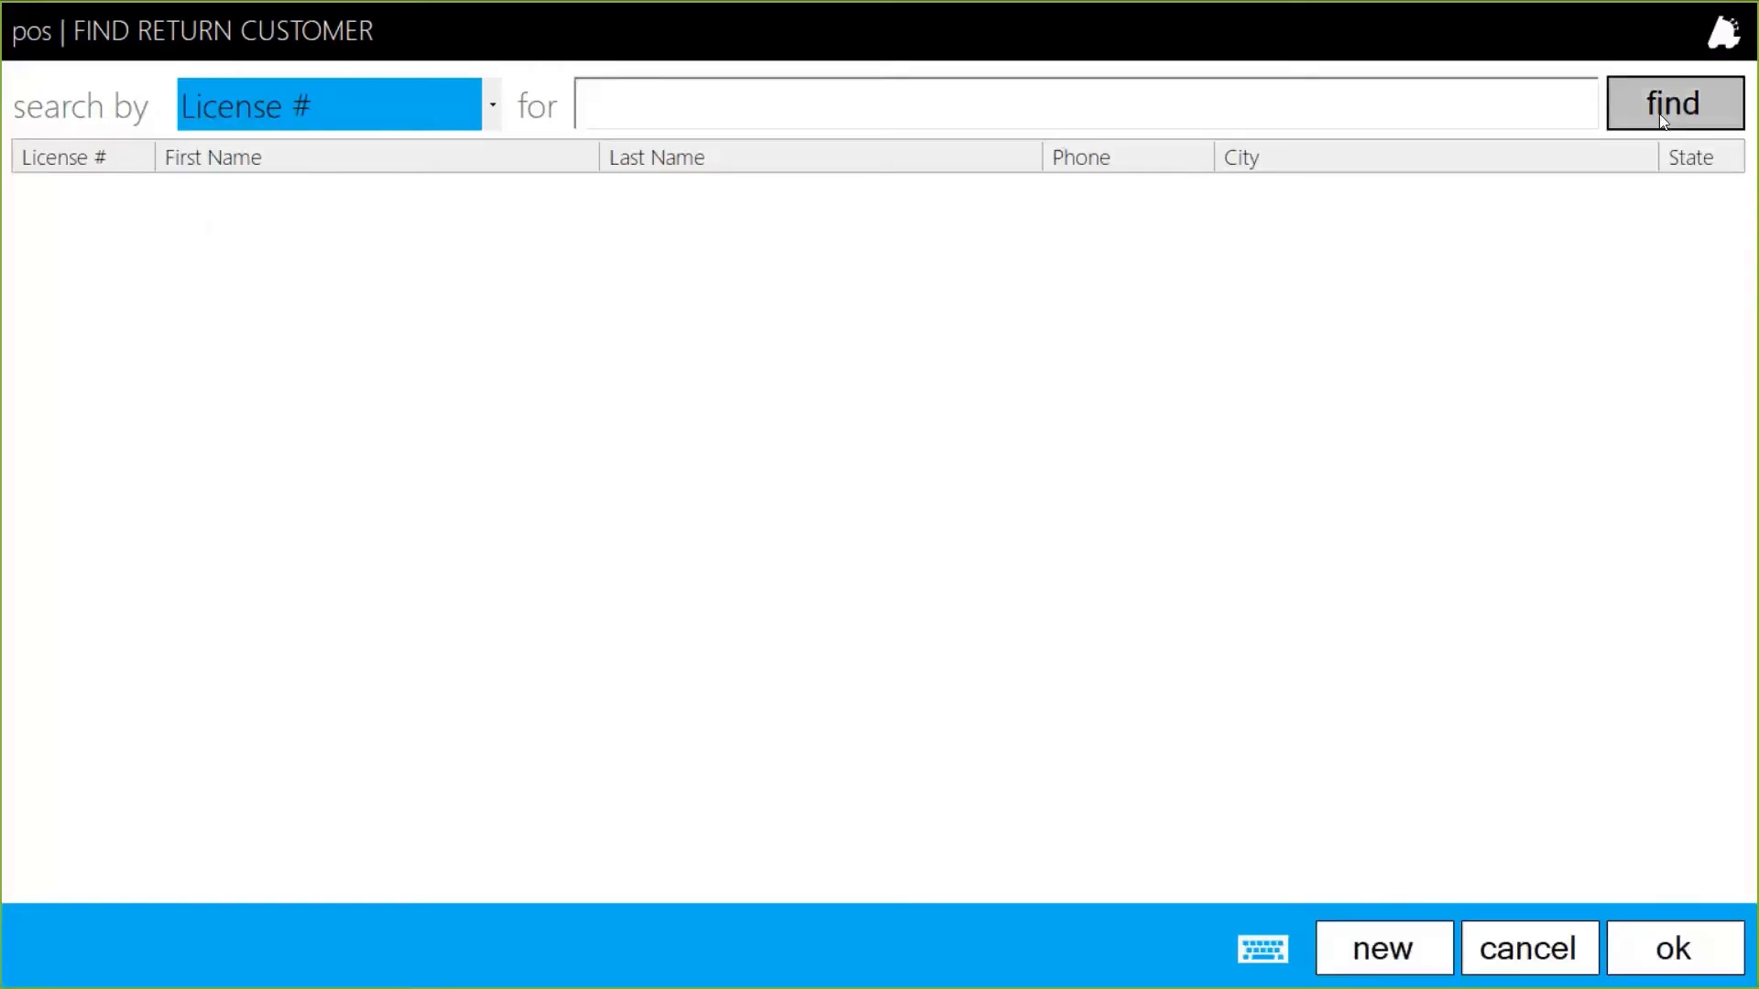
Select the third saved return customer and enter 'damaged product' as the return note.
left_click(1663, 117)
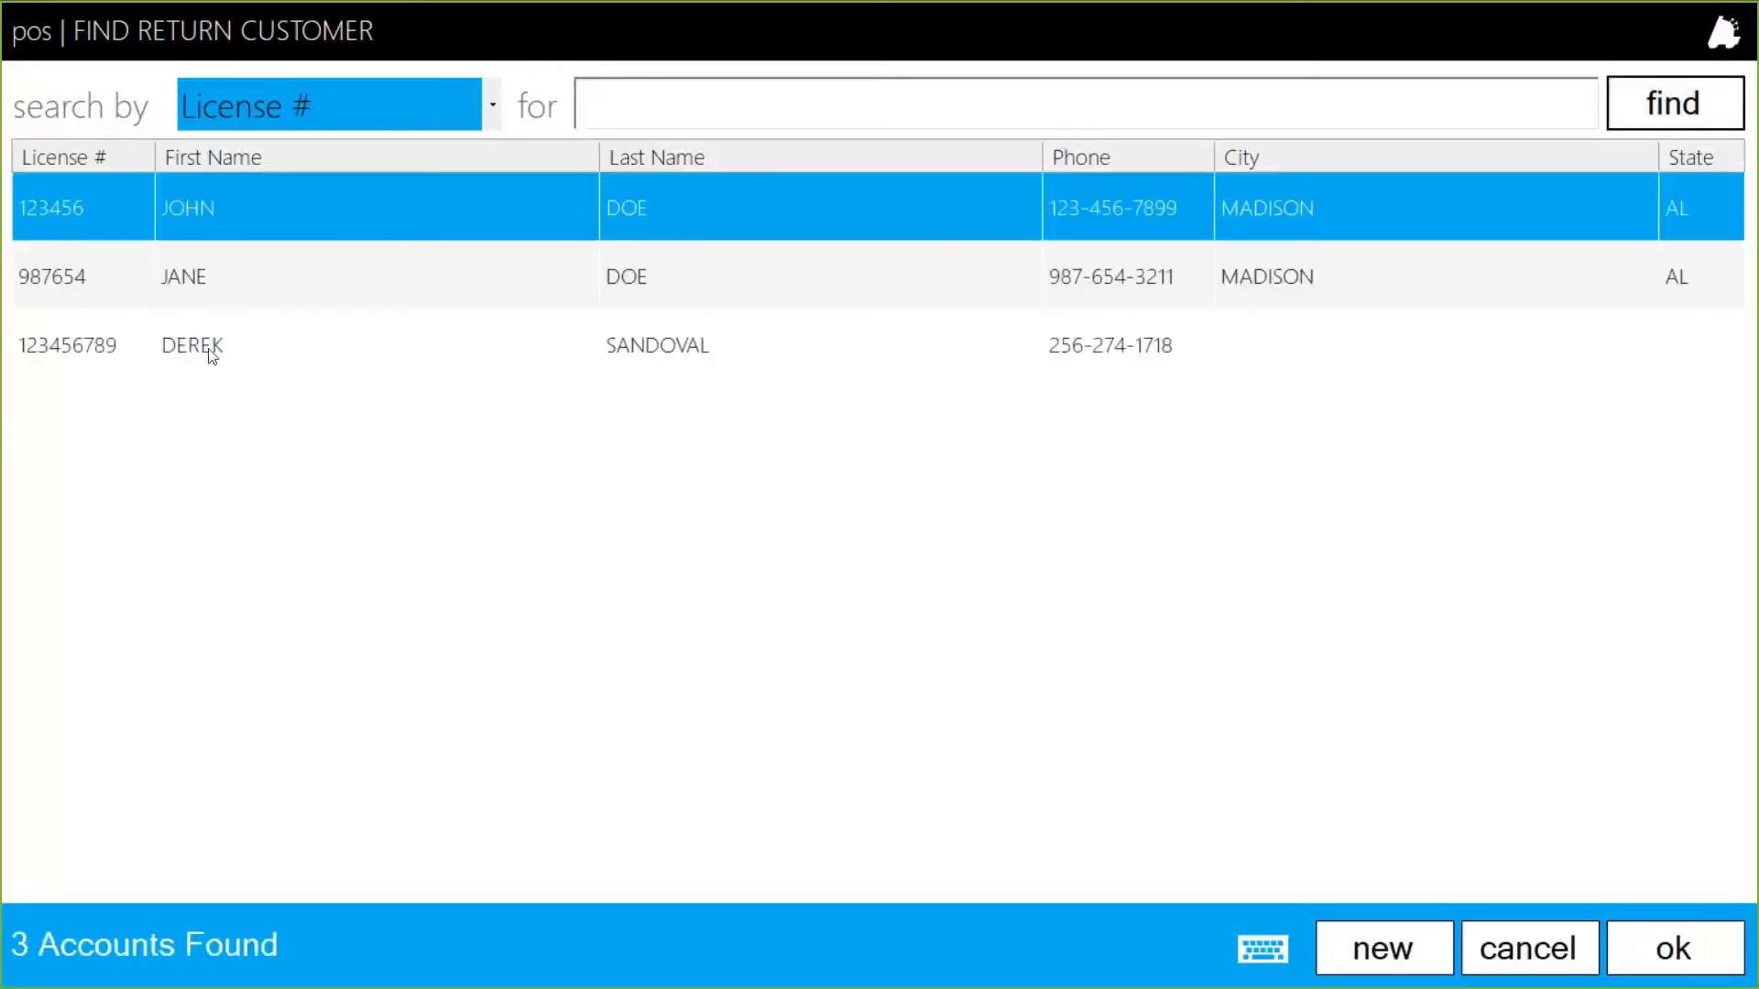
double_click(211, 353)
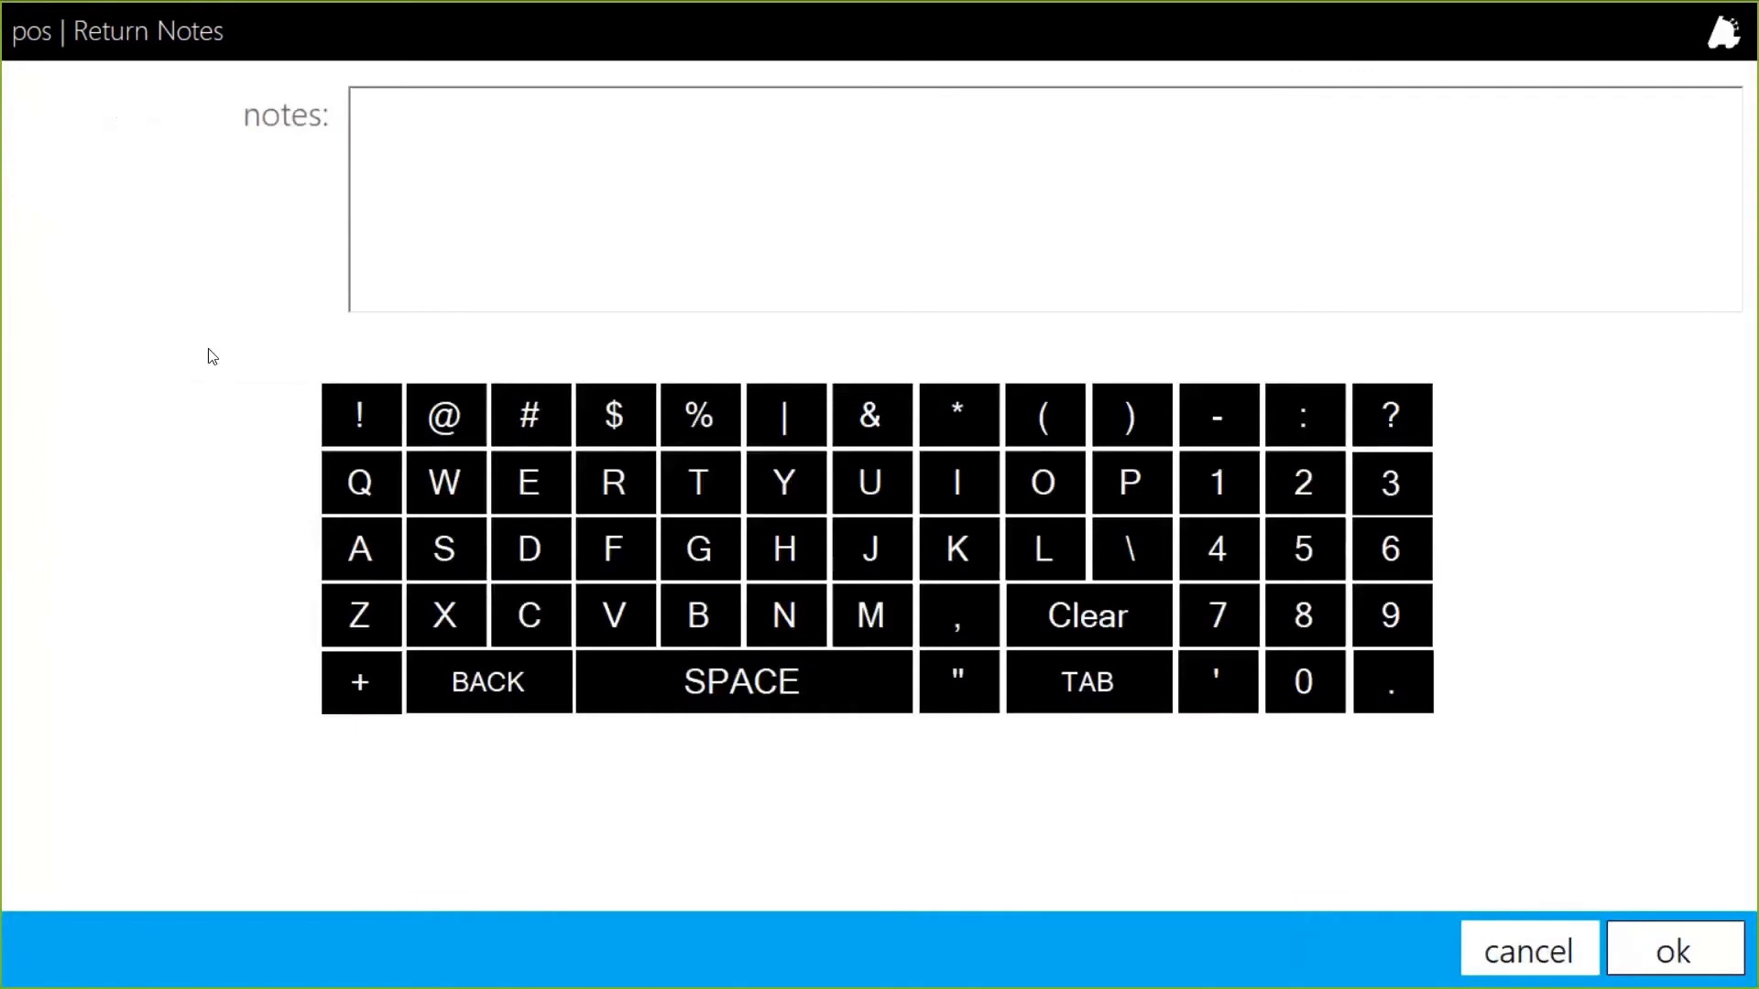
type("damaged ")
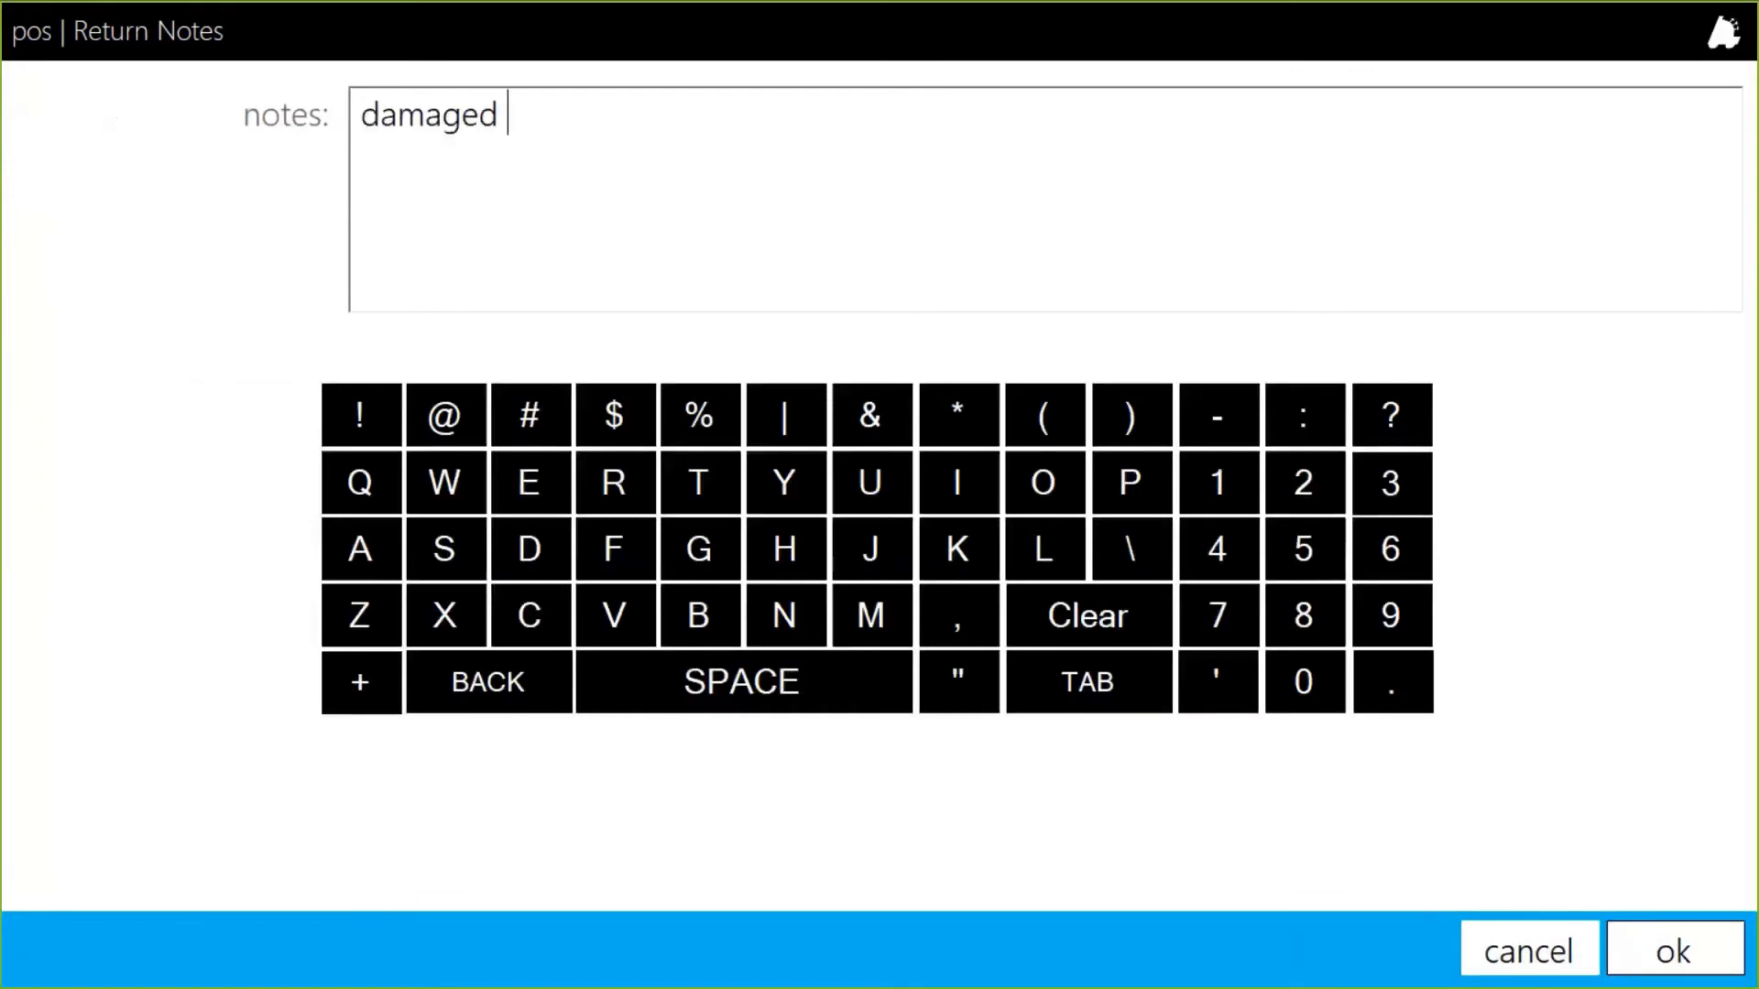
type("product")
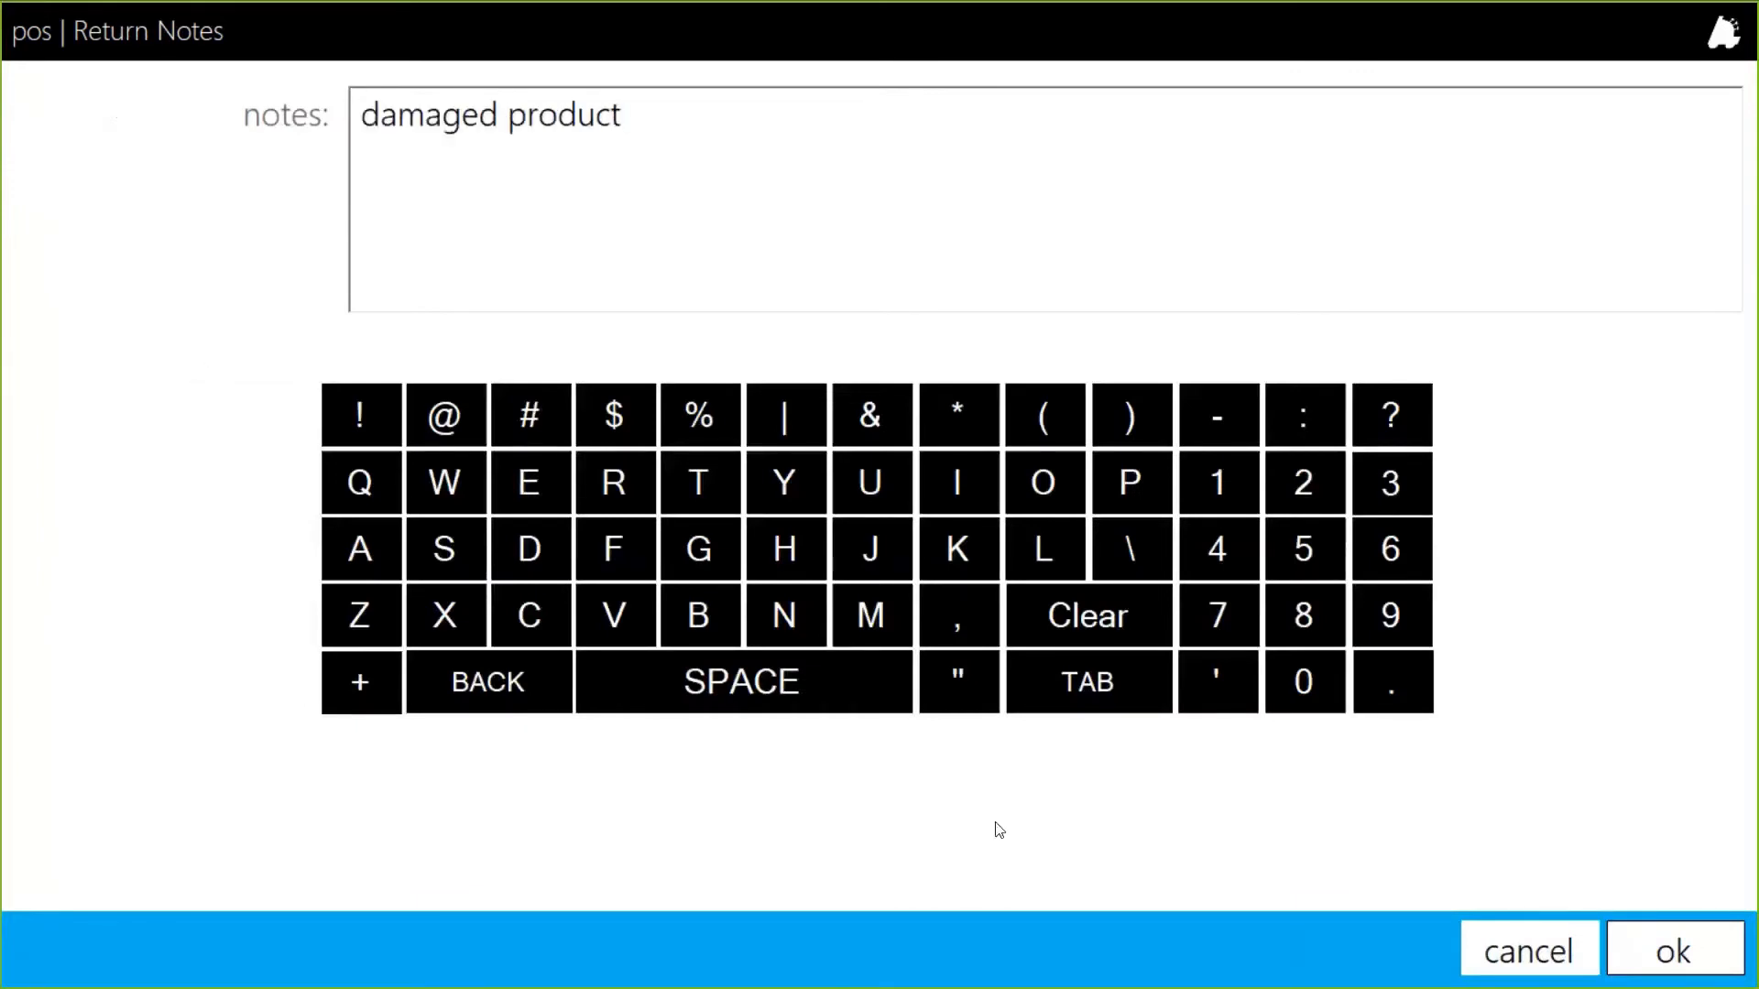
left_click(1653, 954)
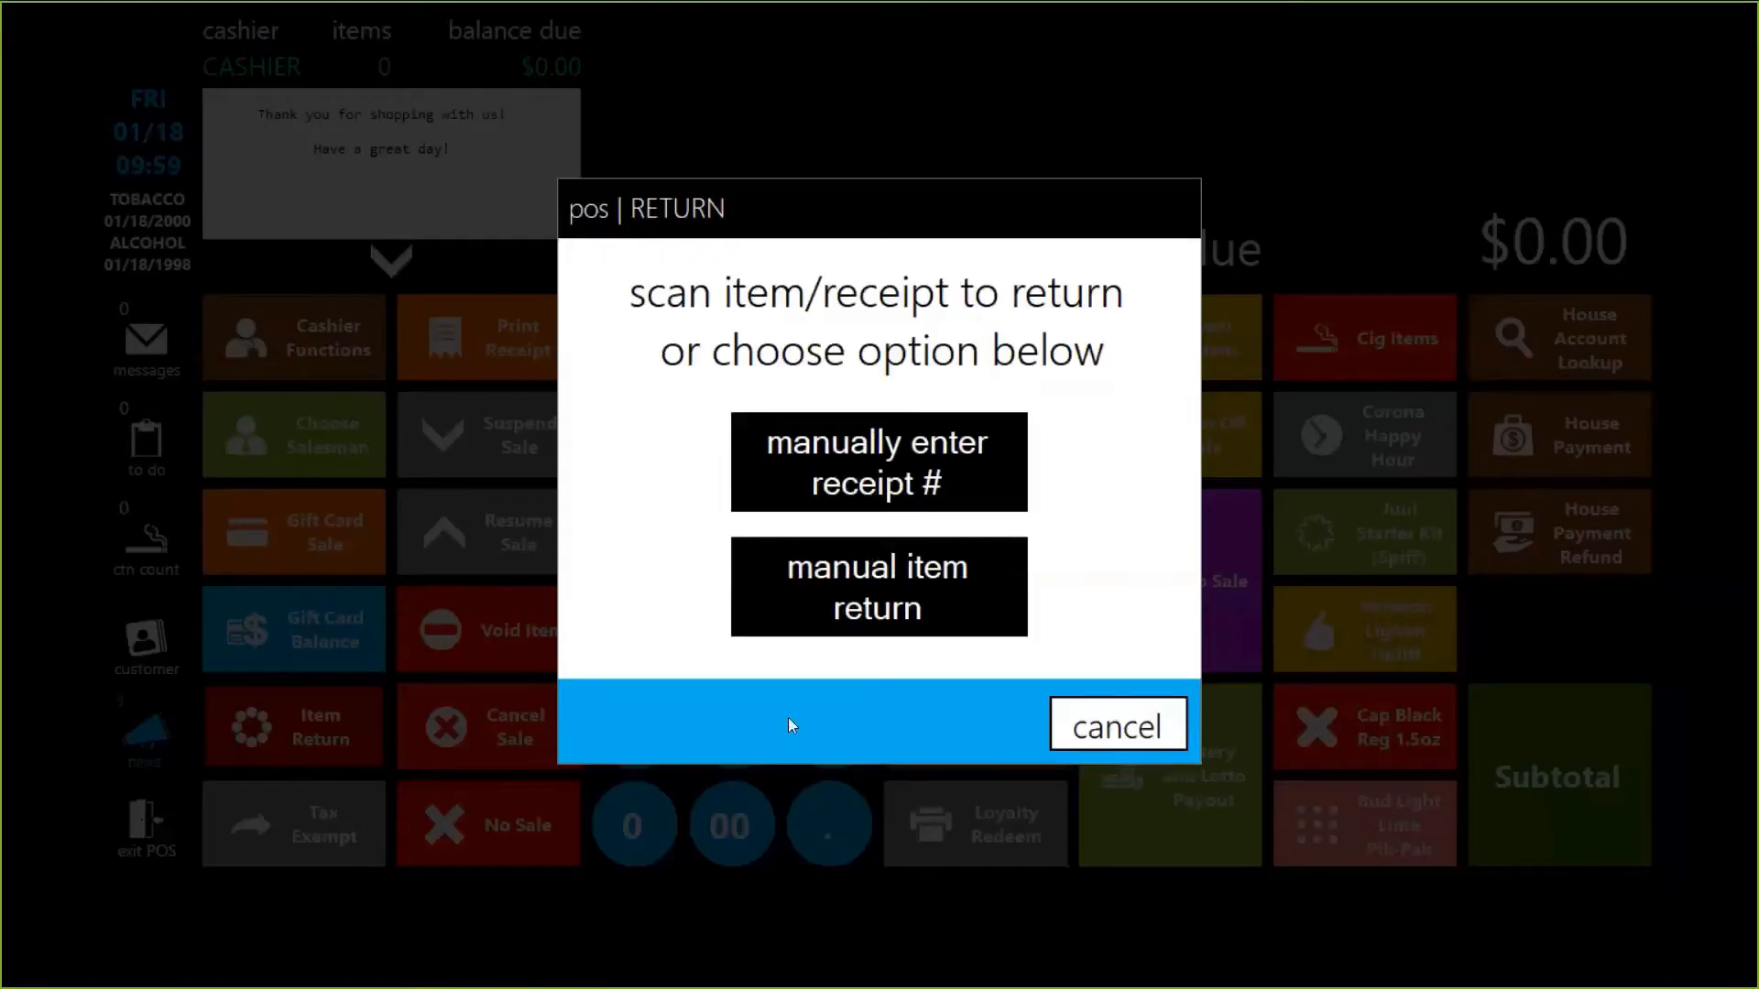
Load the items sold on receipt 39 by entering the receipt number manually.
left_click(857, 455)
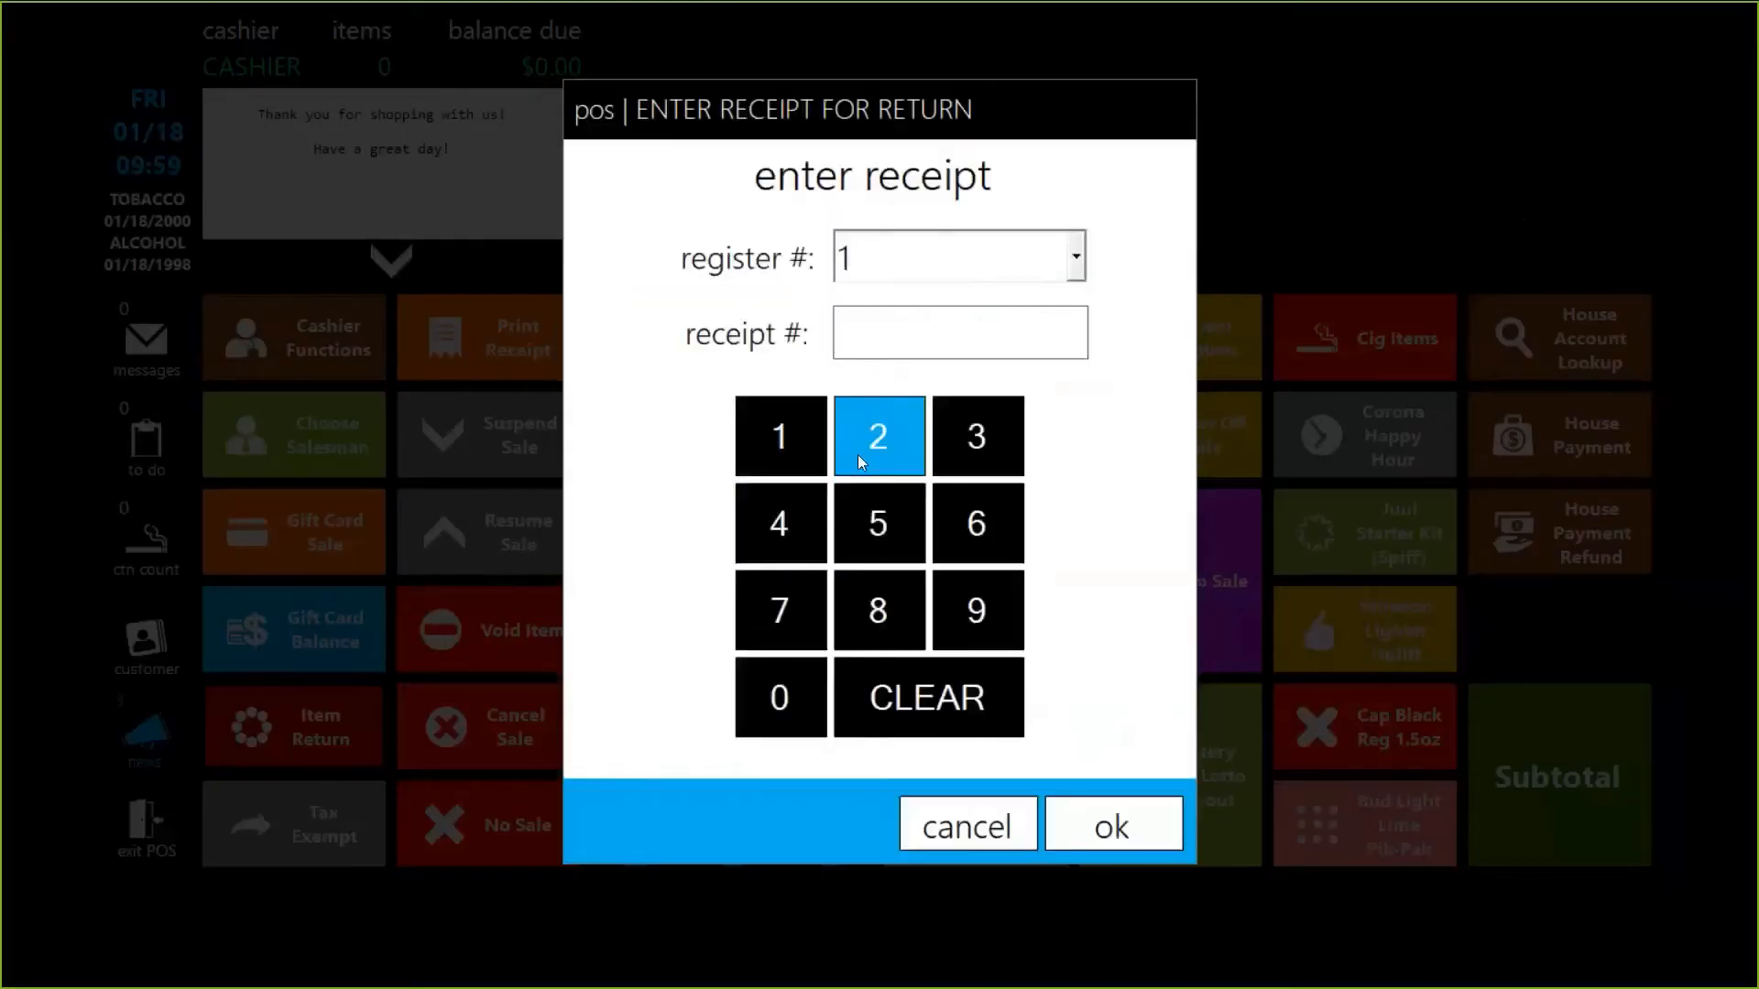
type("39")
left_click(1135, 838)
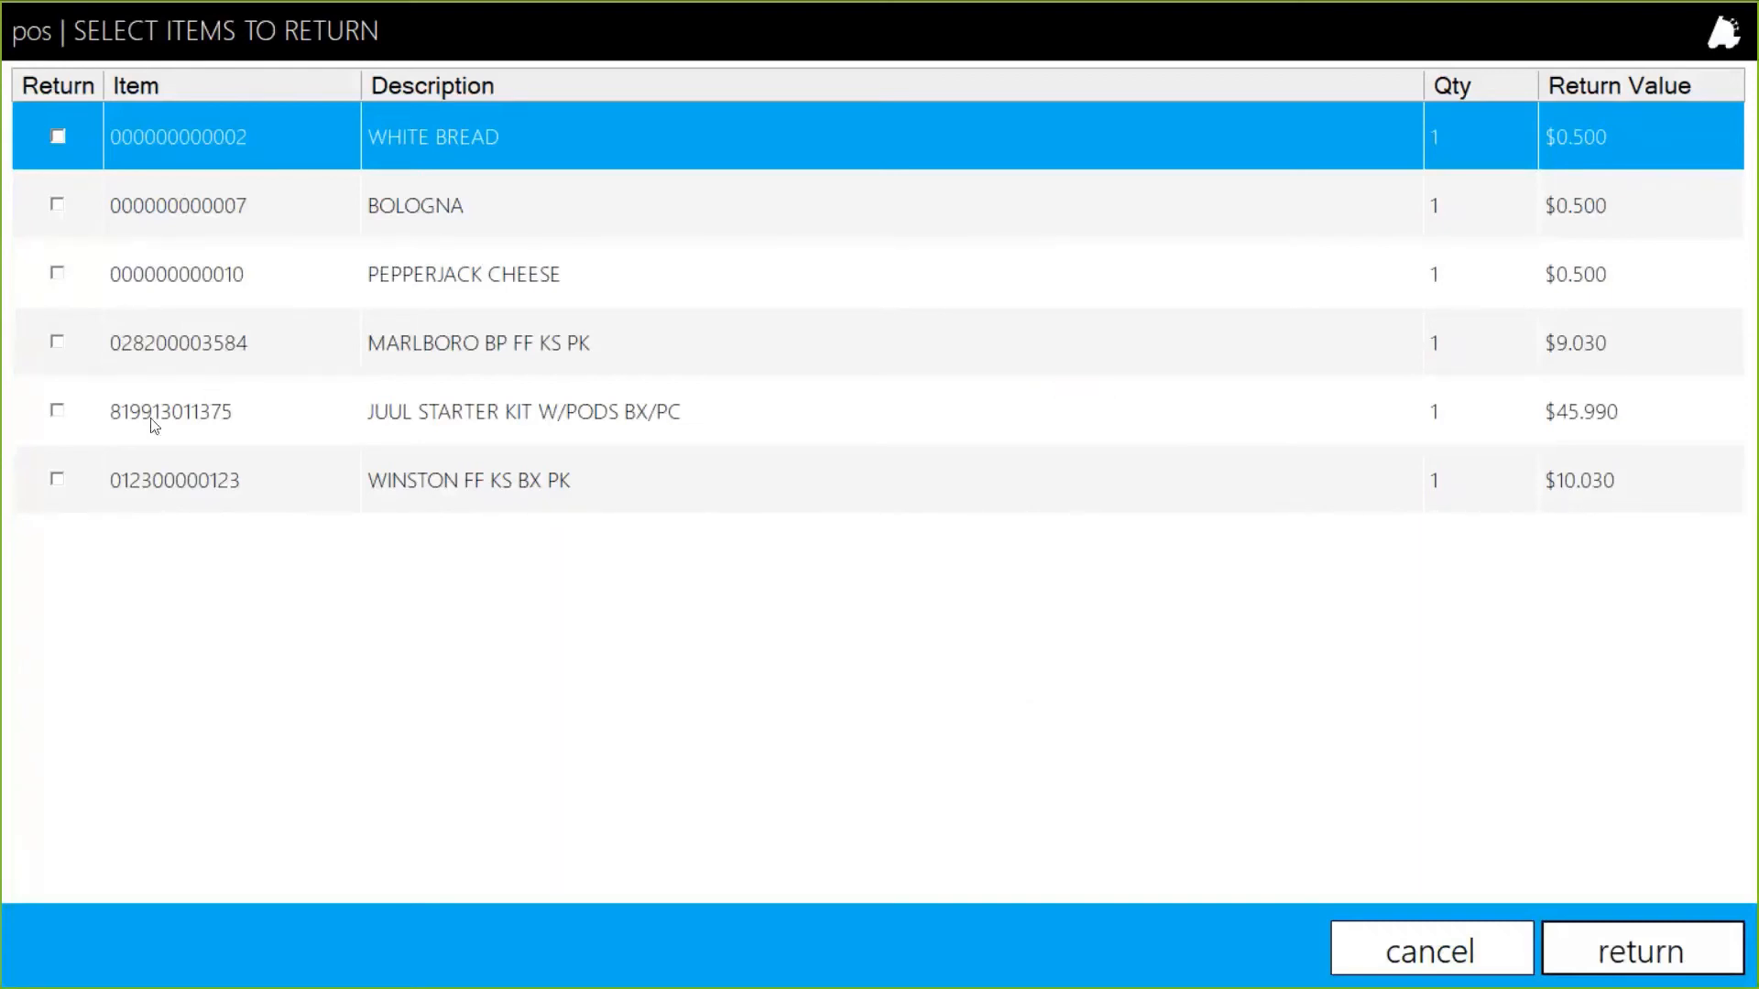
Mark the Juul starter kit and Marlboro pack from receipt 39 for return.
left_click(57, 410)
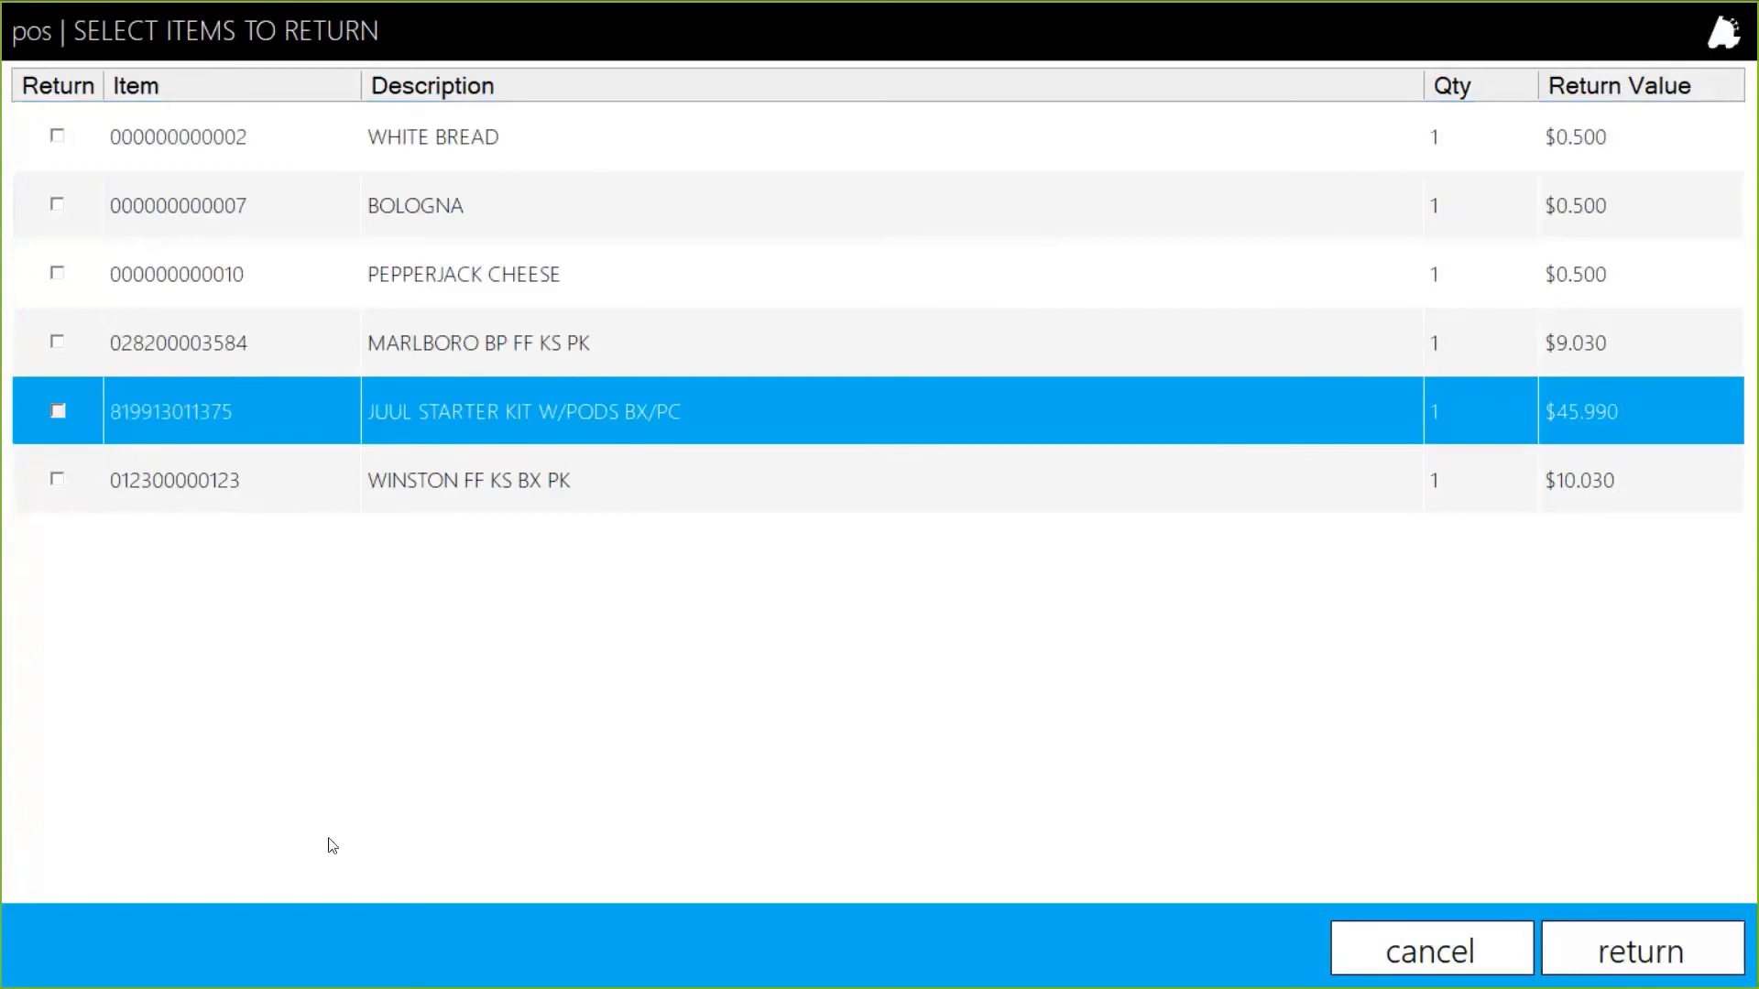
left_click(58, 412)
left_click(102, 350)
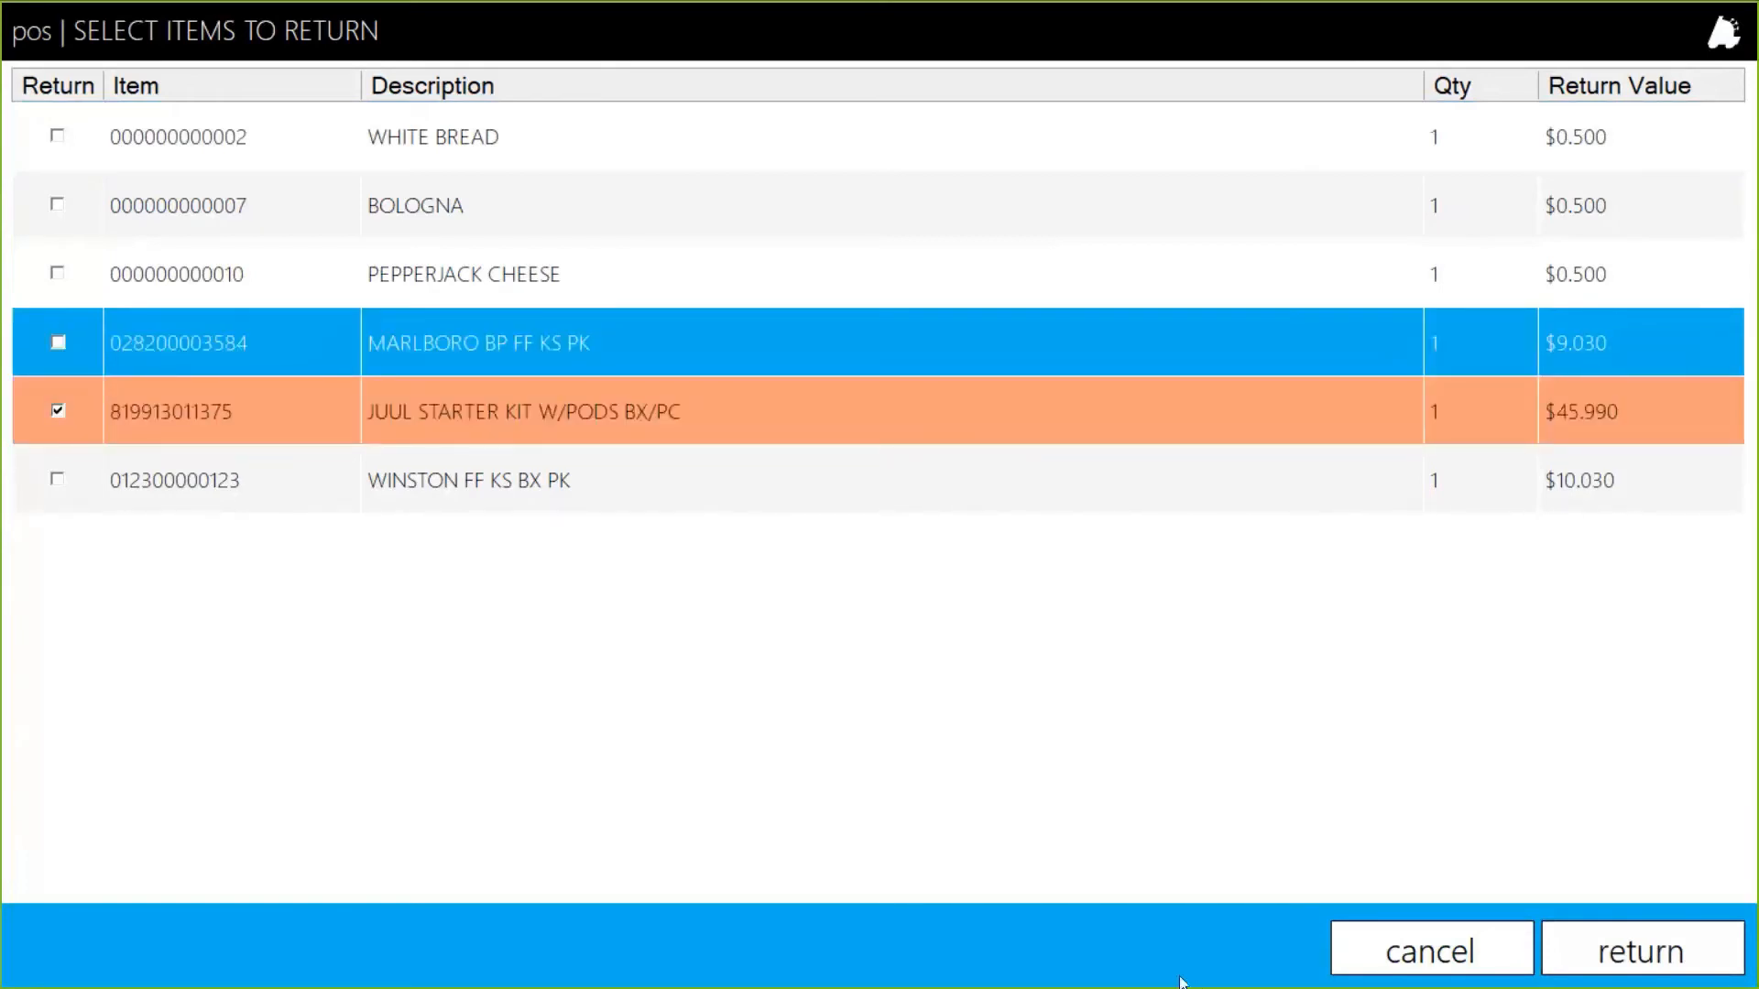
left_click(1630, 936)
Process the return with visual age verification and refund $60.52 in cash.
left_click(1630, 940)
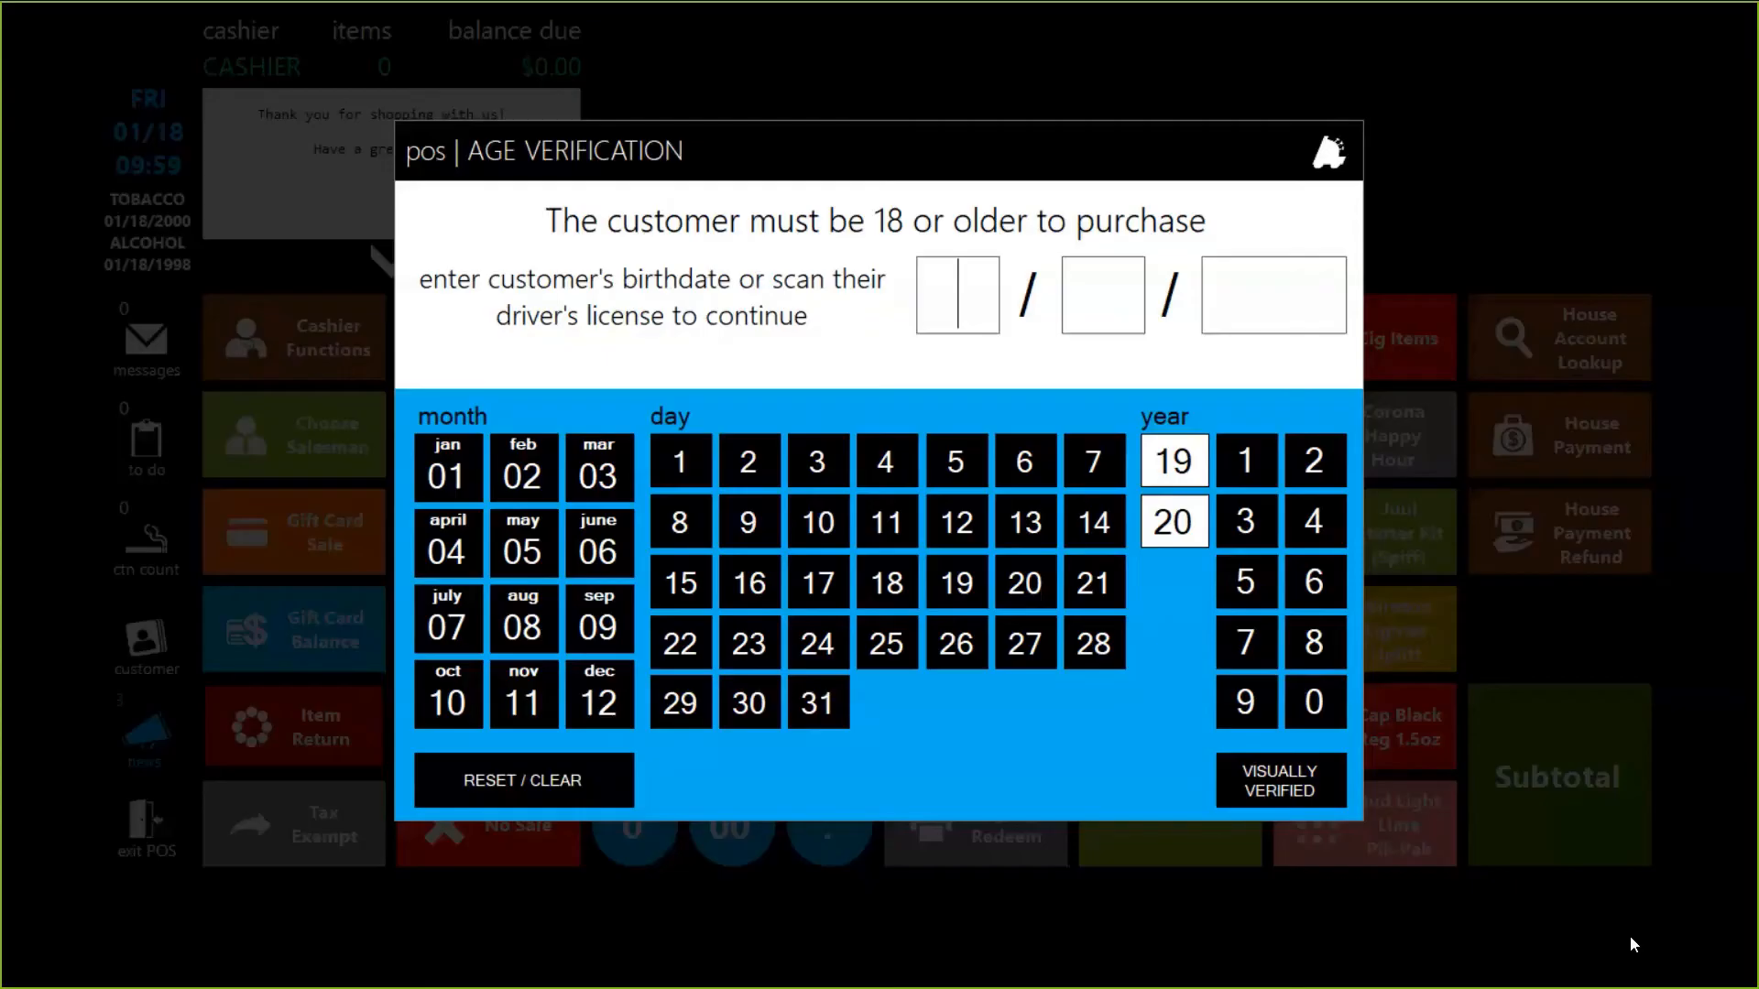
left_click(1288, 761)
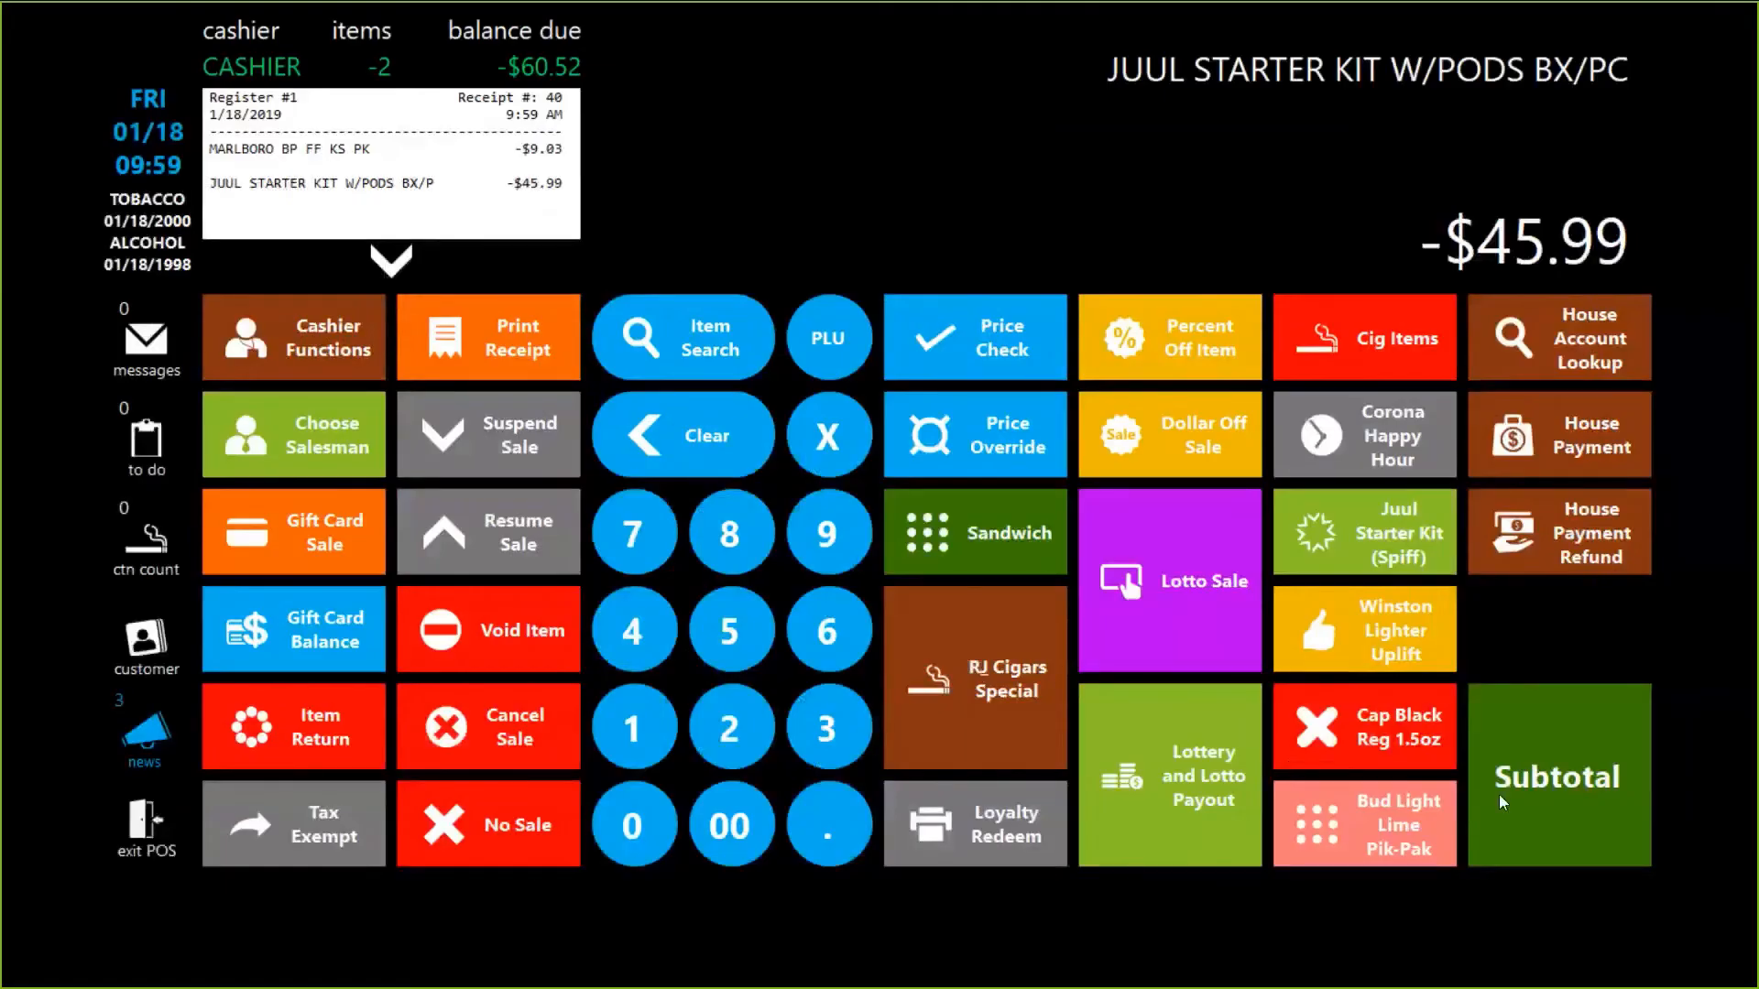
left_click(1561, 788)
left_click(1010, 507)
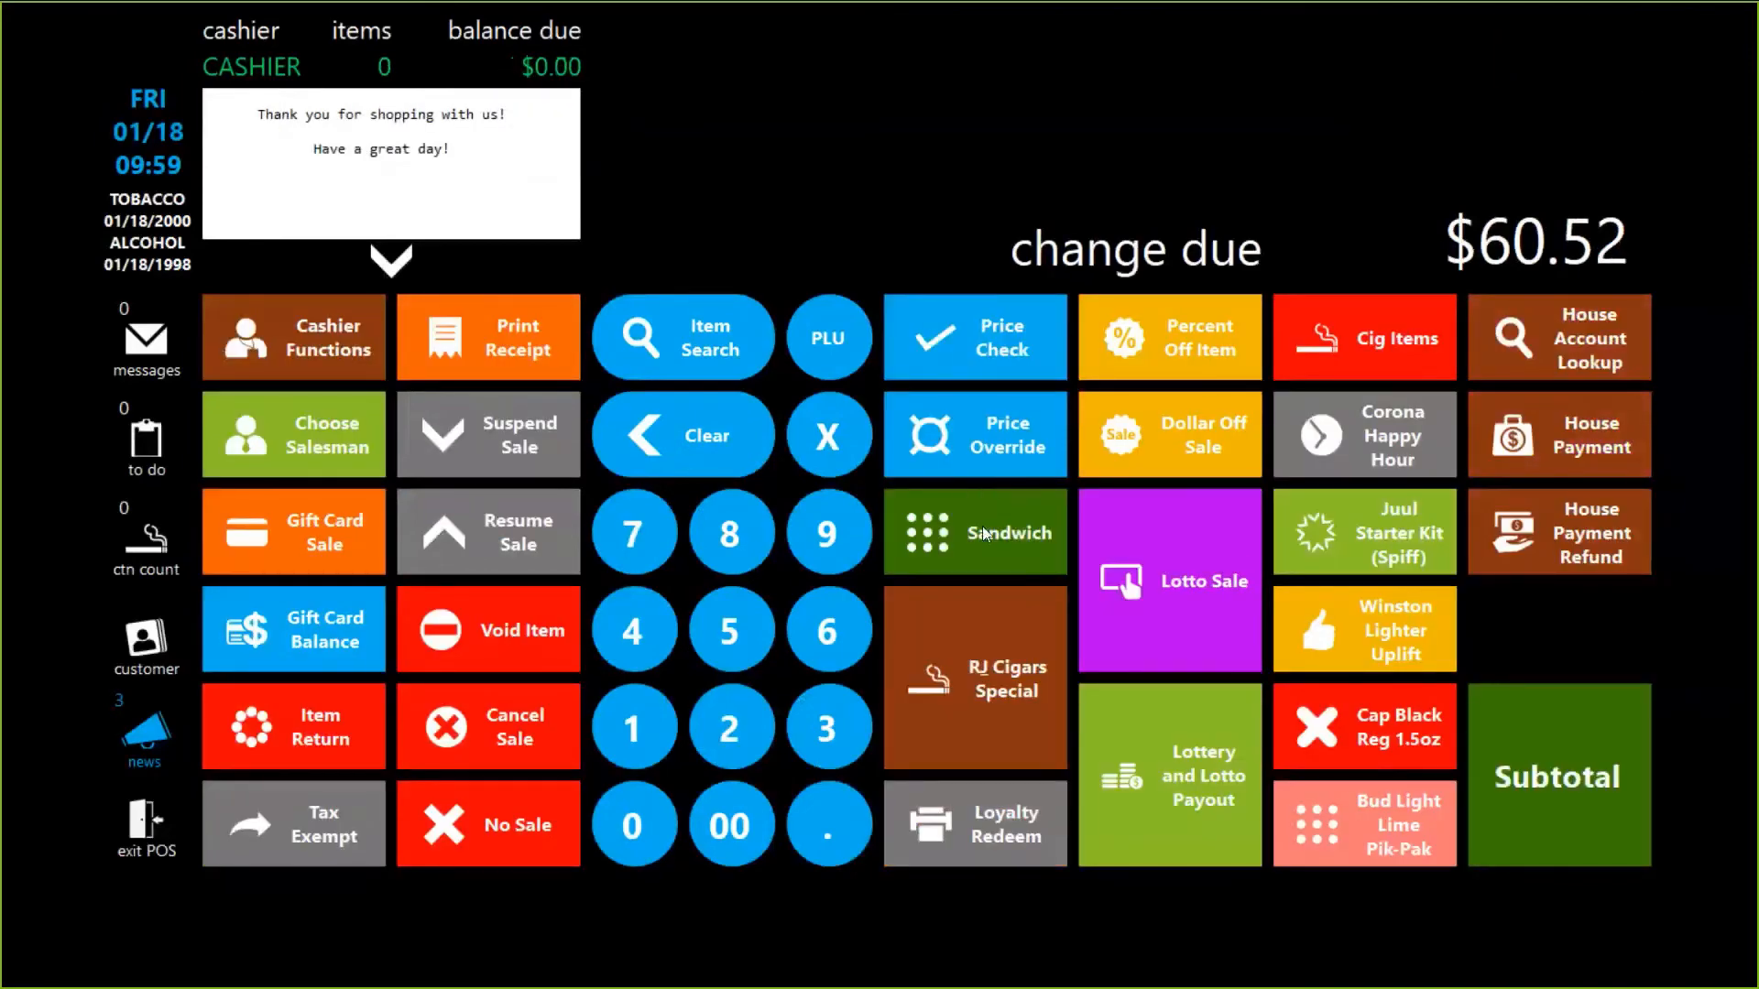
key("alt+Tab")
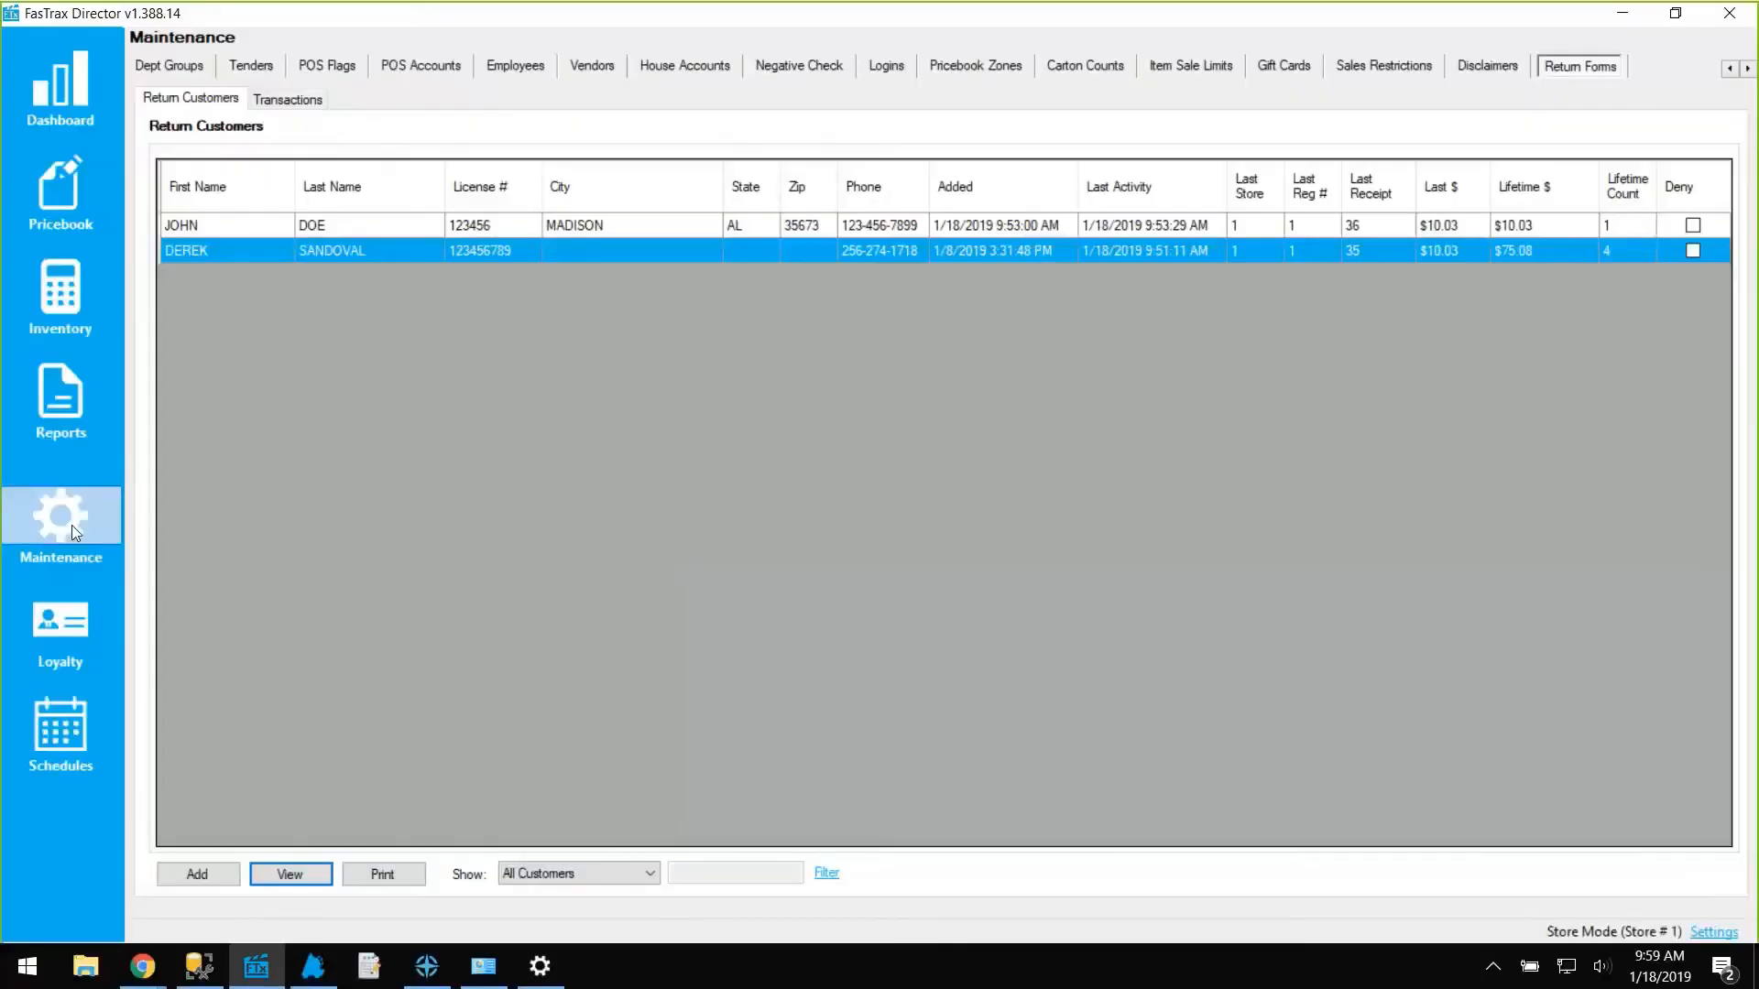
Open the third customer's details from Maintenance > Return Forms > Return Customers.
left_click(71, 523)
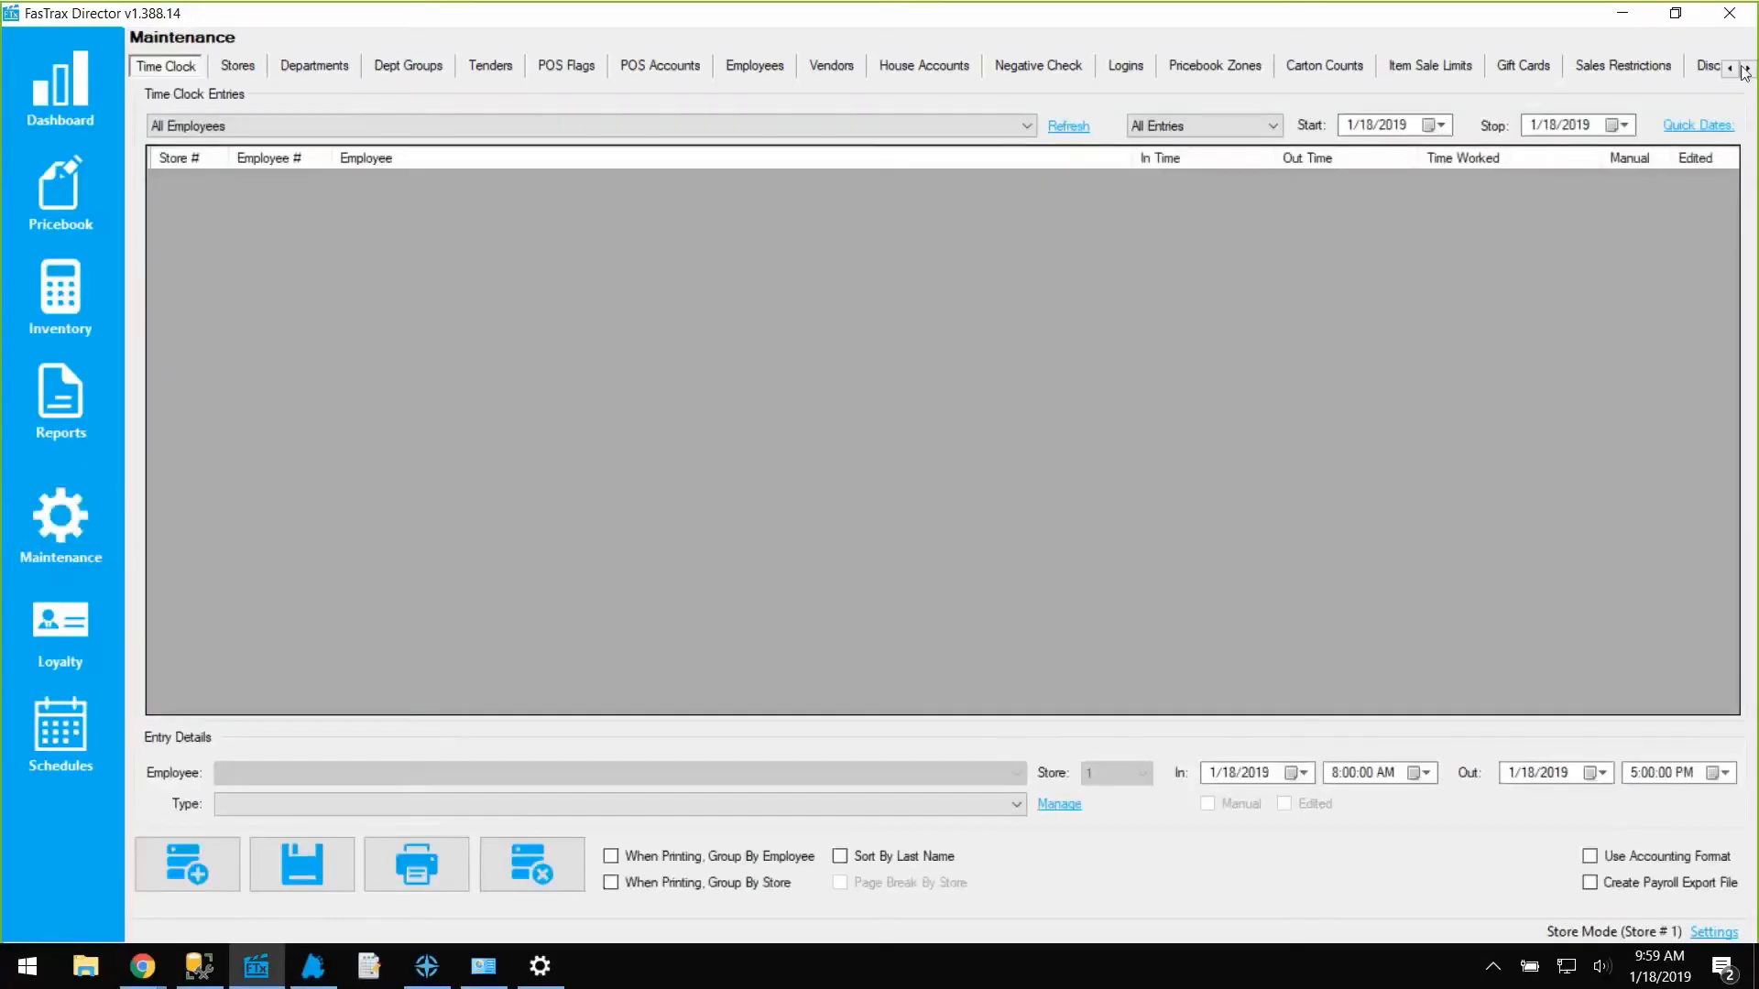
left_click(1747, 69)
left_click(1747, 70)
left_click(1748, 70)
left_click(1588, 68)
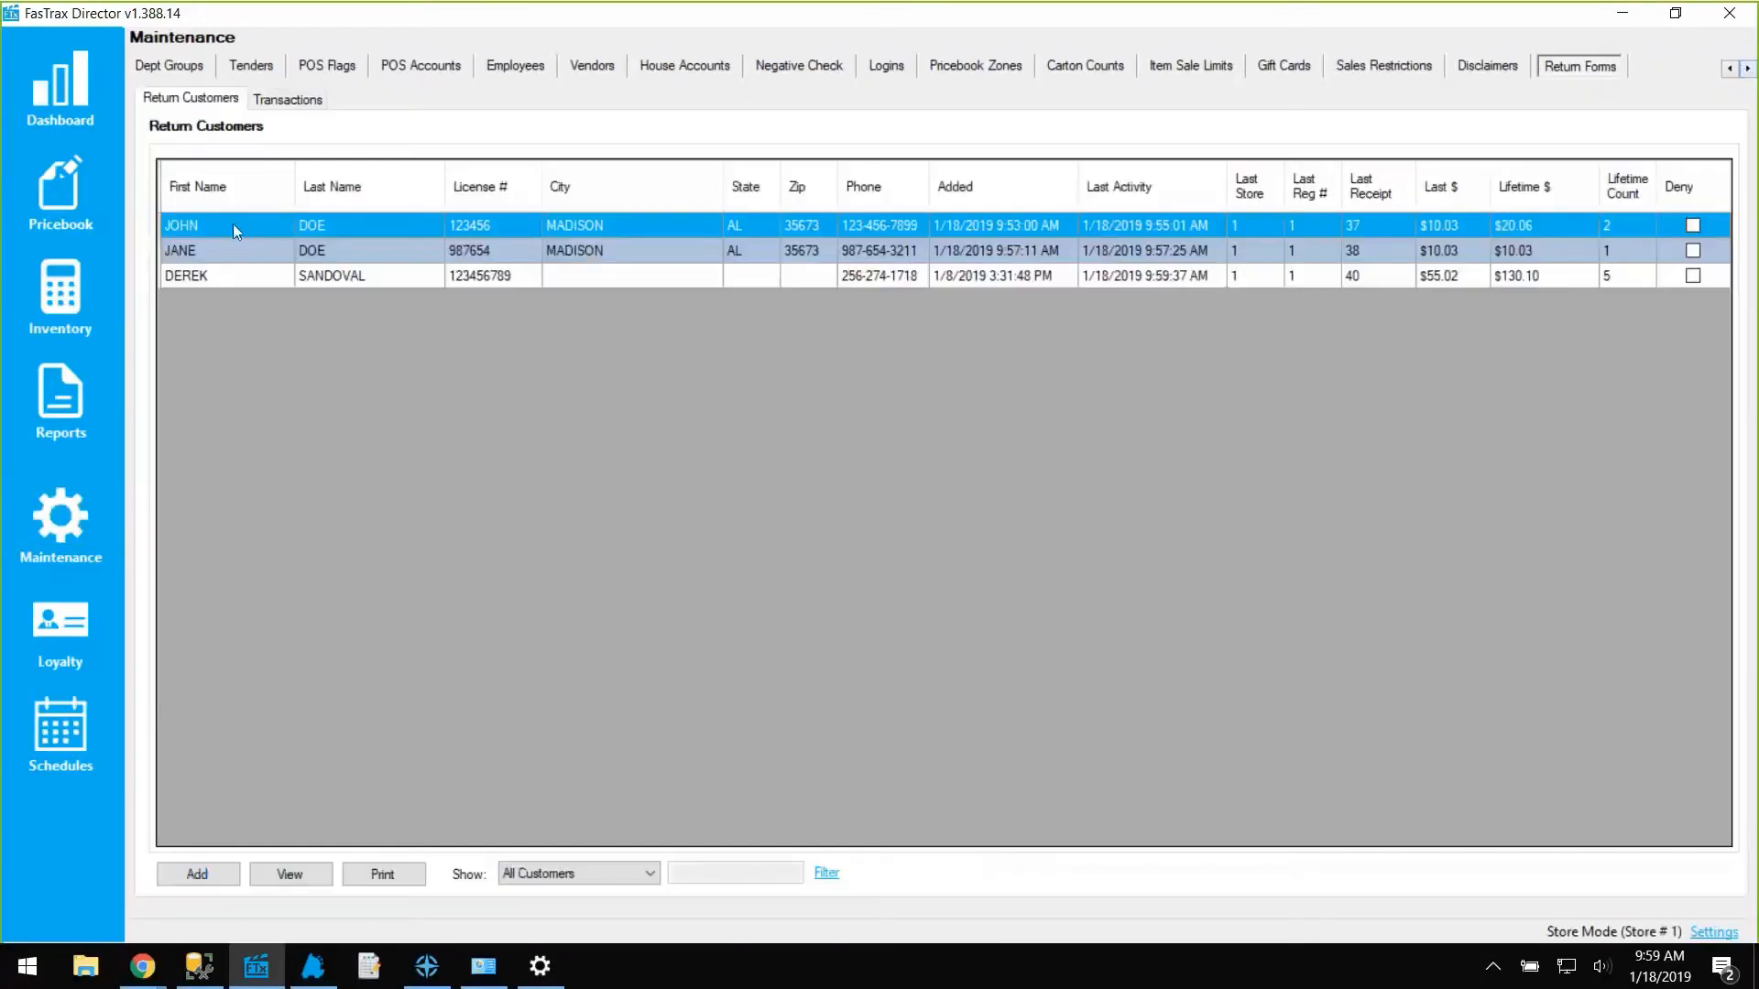
left_click(220, 279)
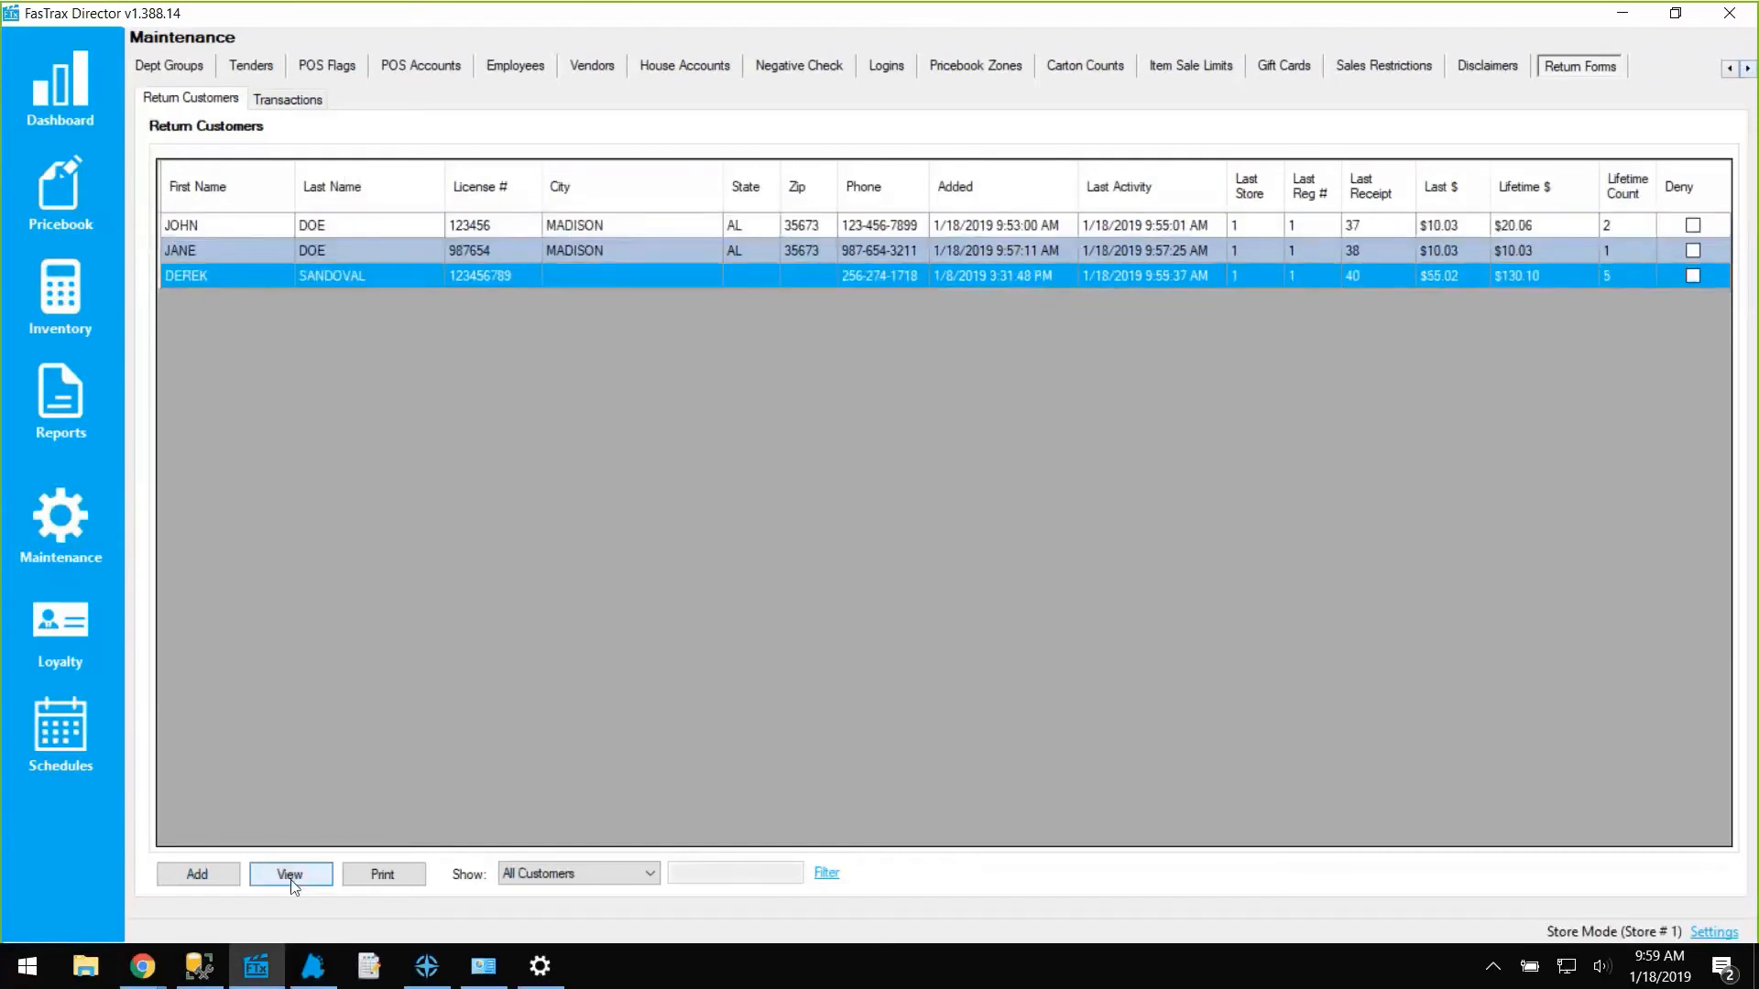
left_click(291, 877)
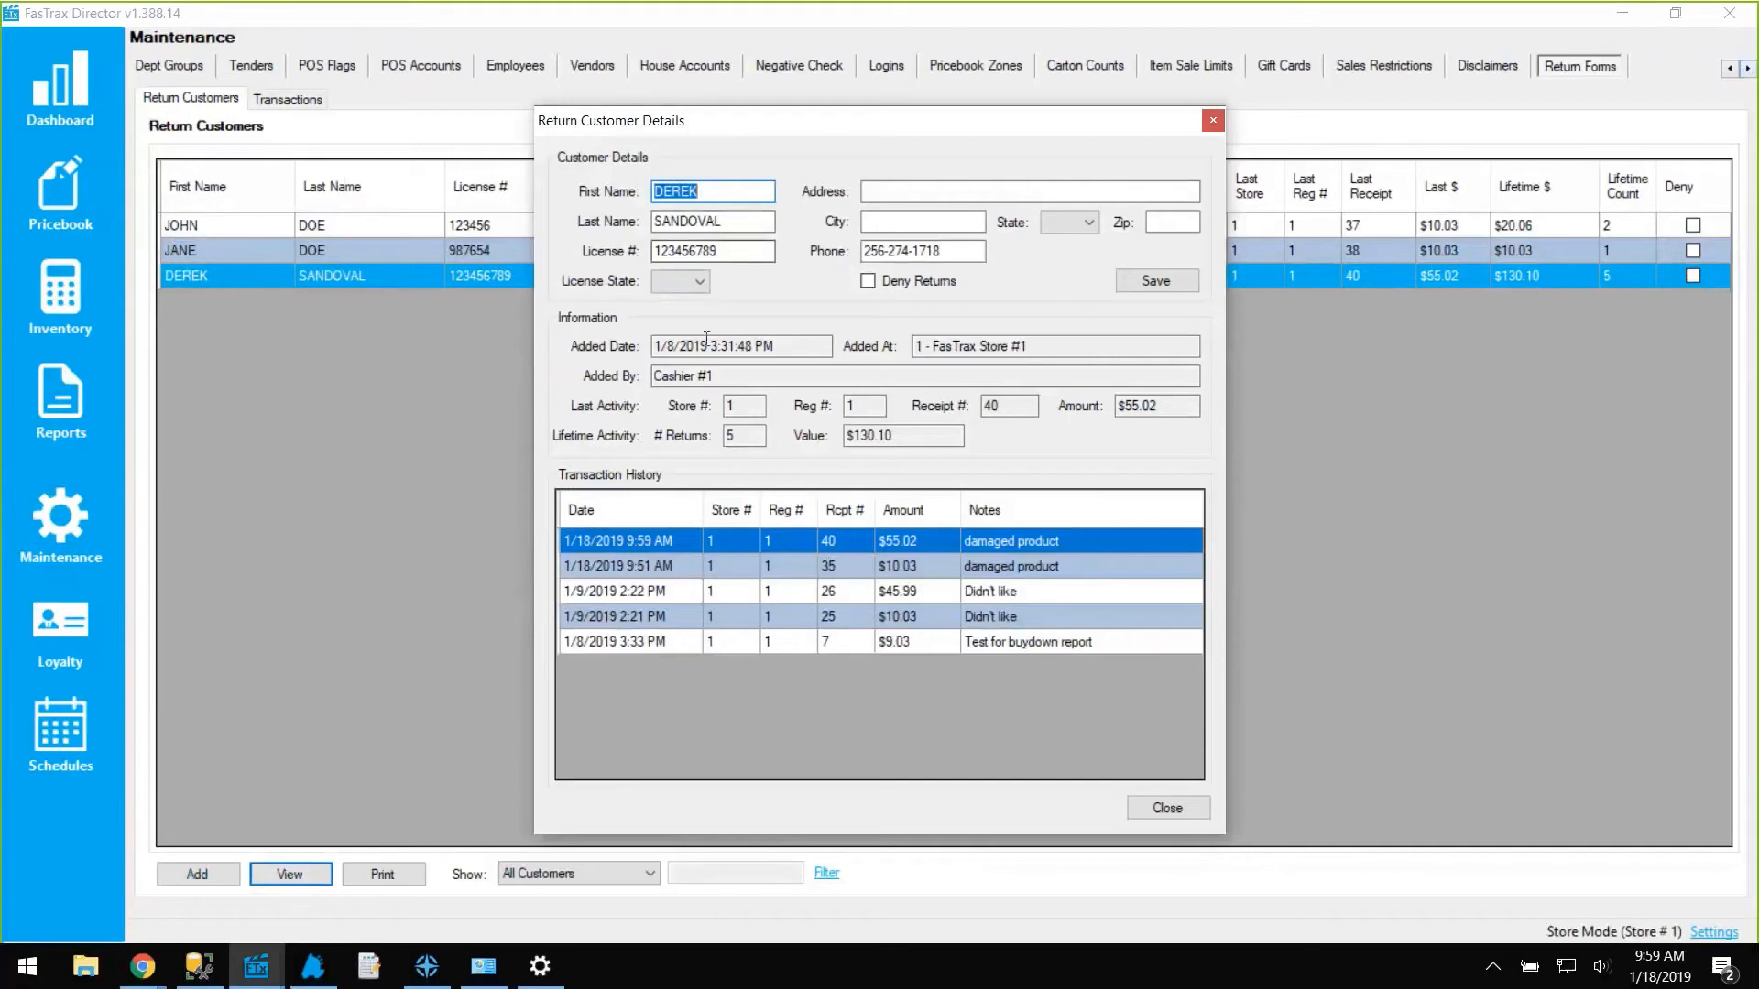
Review the customer's added date, store and user, last activity and lifetime returns.
left_click_drag(800, 348, 675, 370)
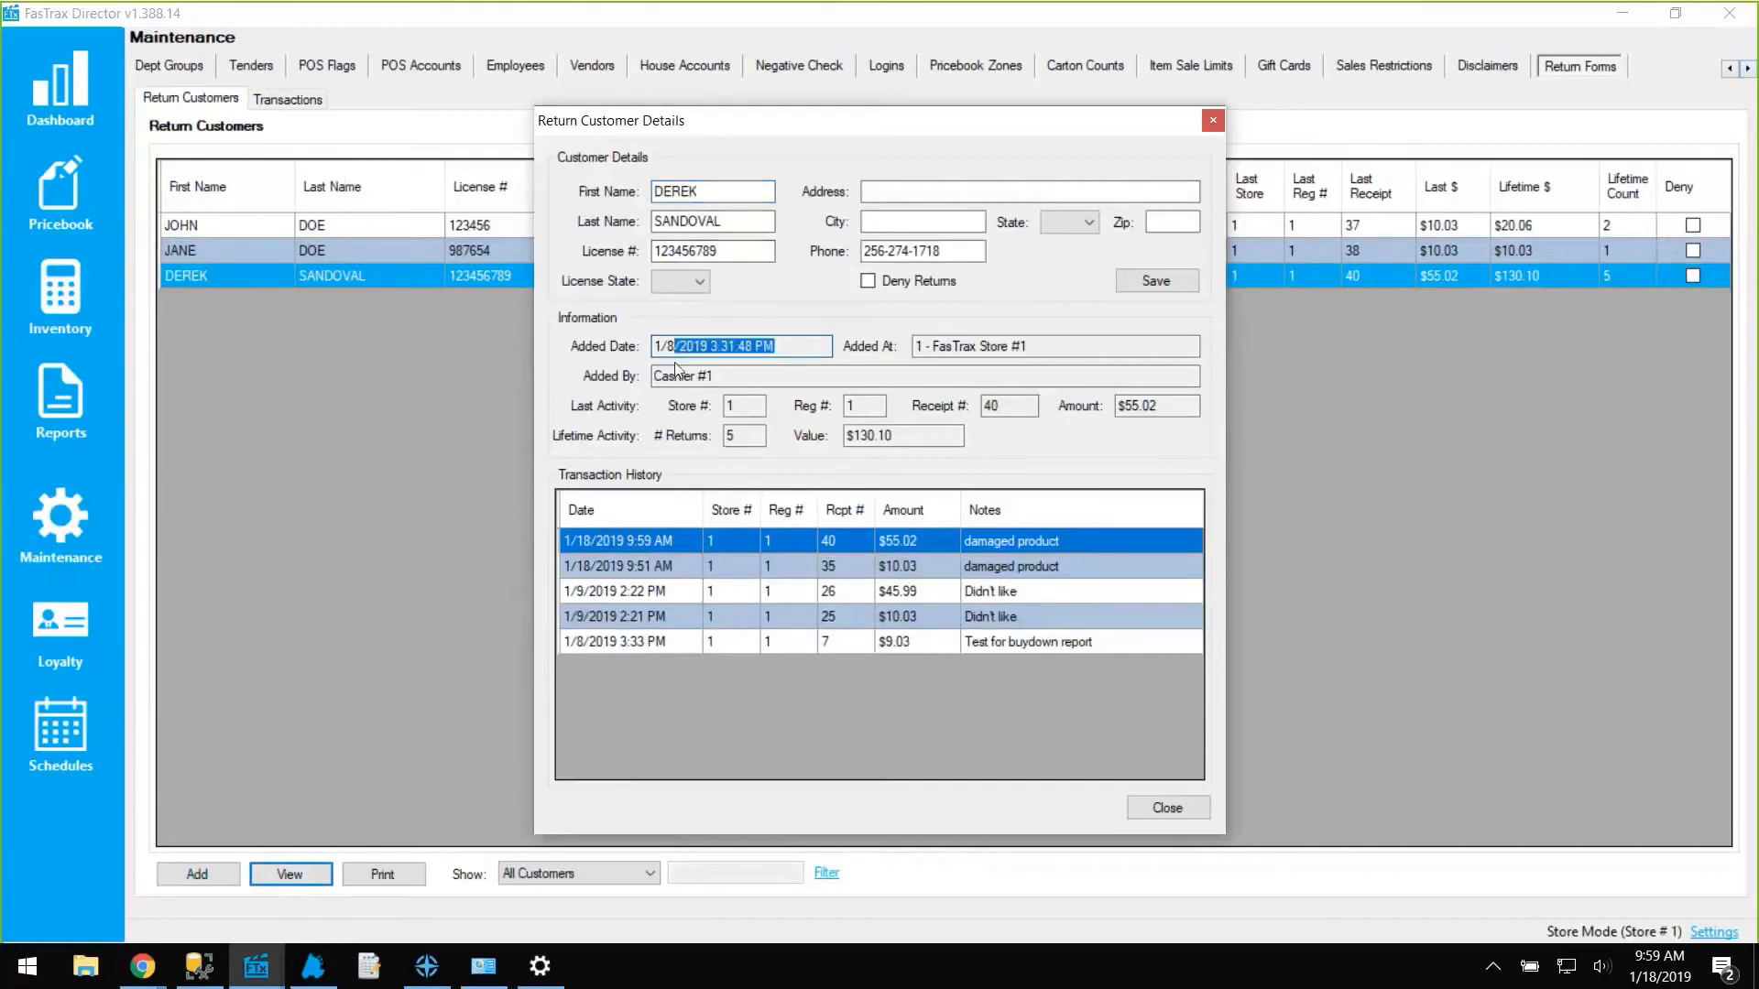
left_click_drag(1049, 348, 903, 362)
left_click_drag(769, 375, 605, 378)
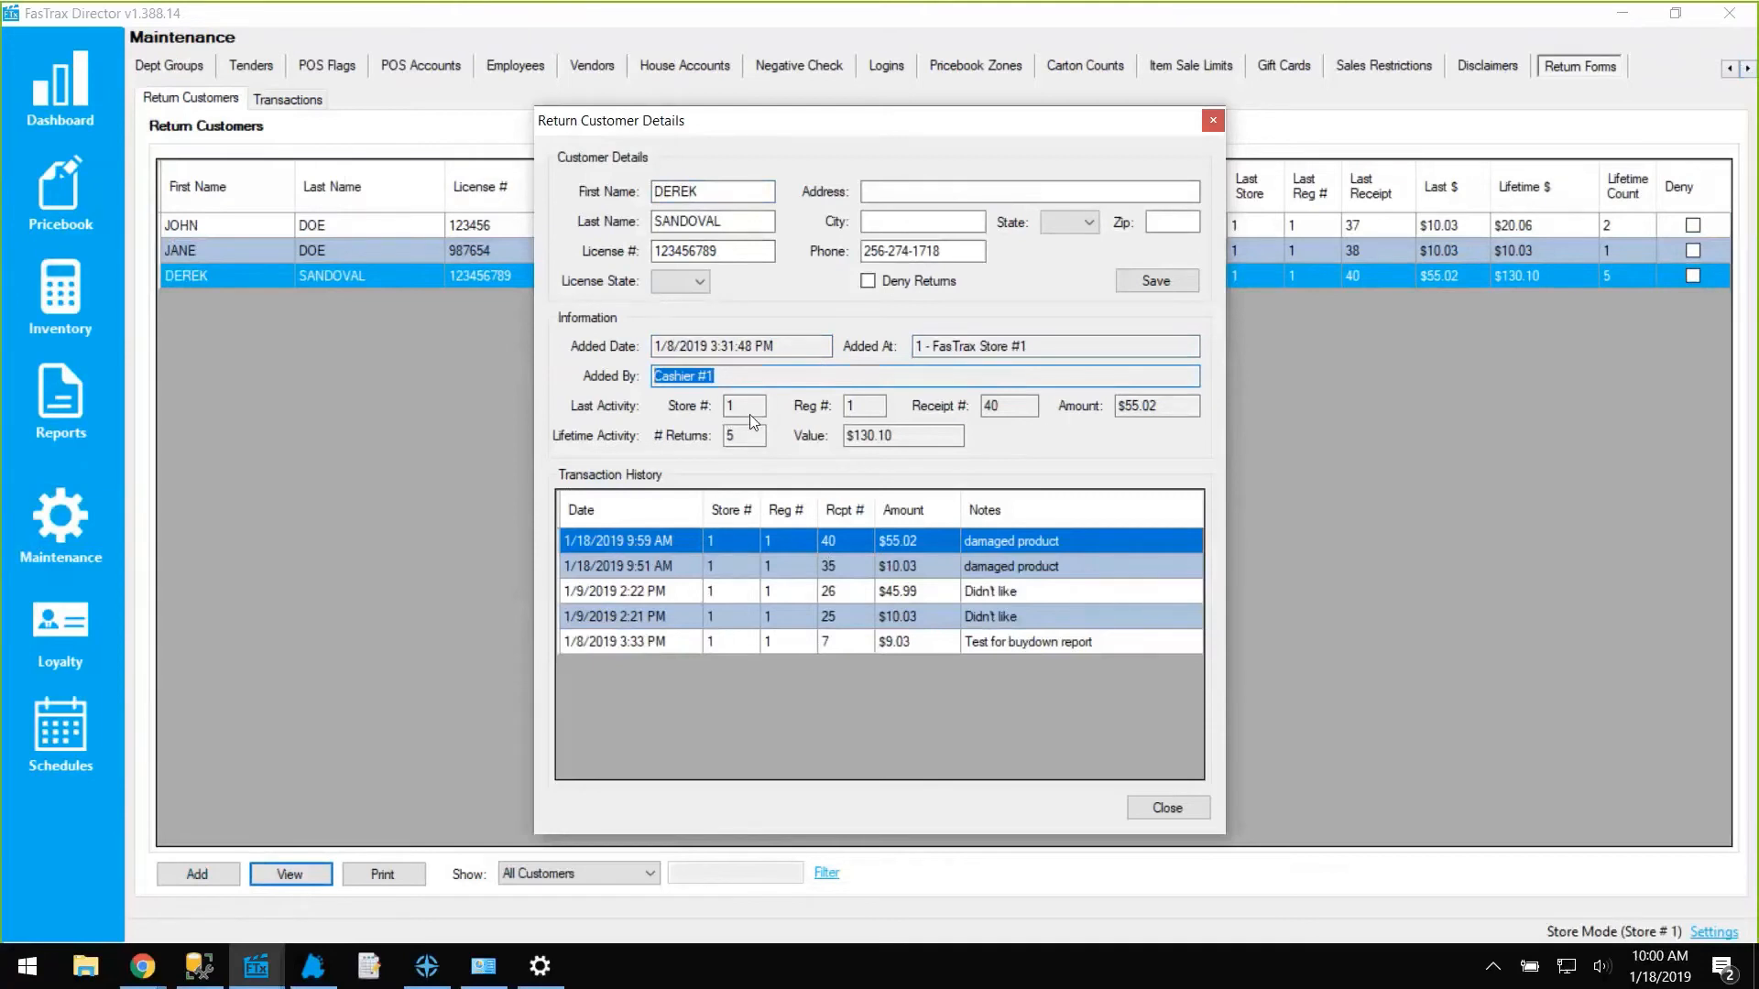
key("Tab")
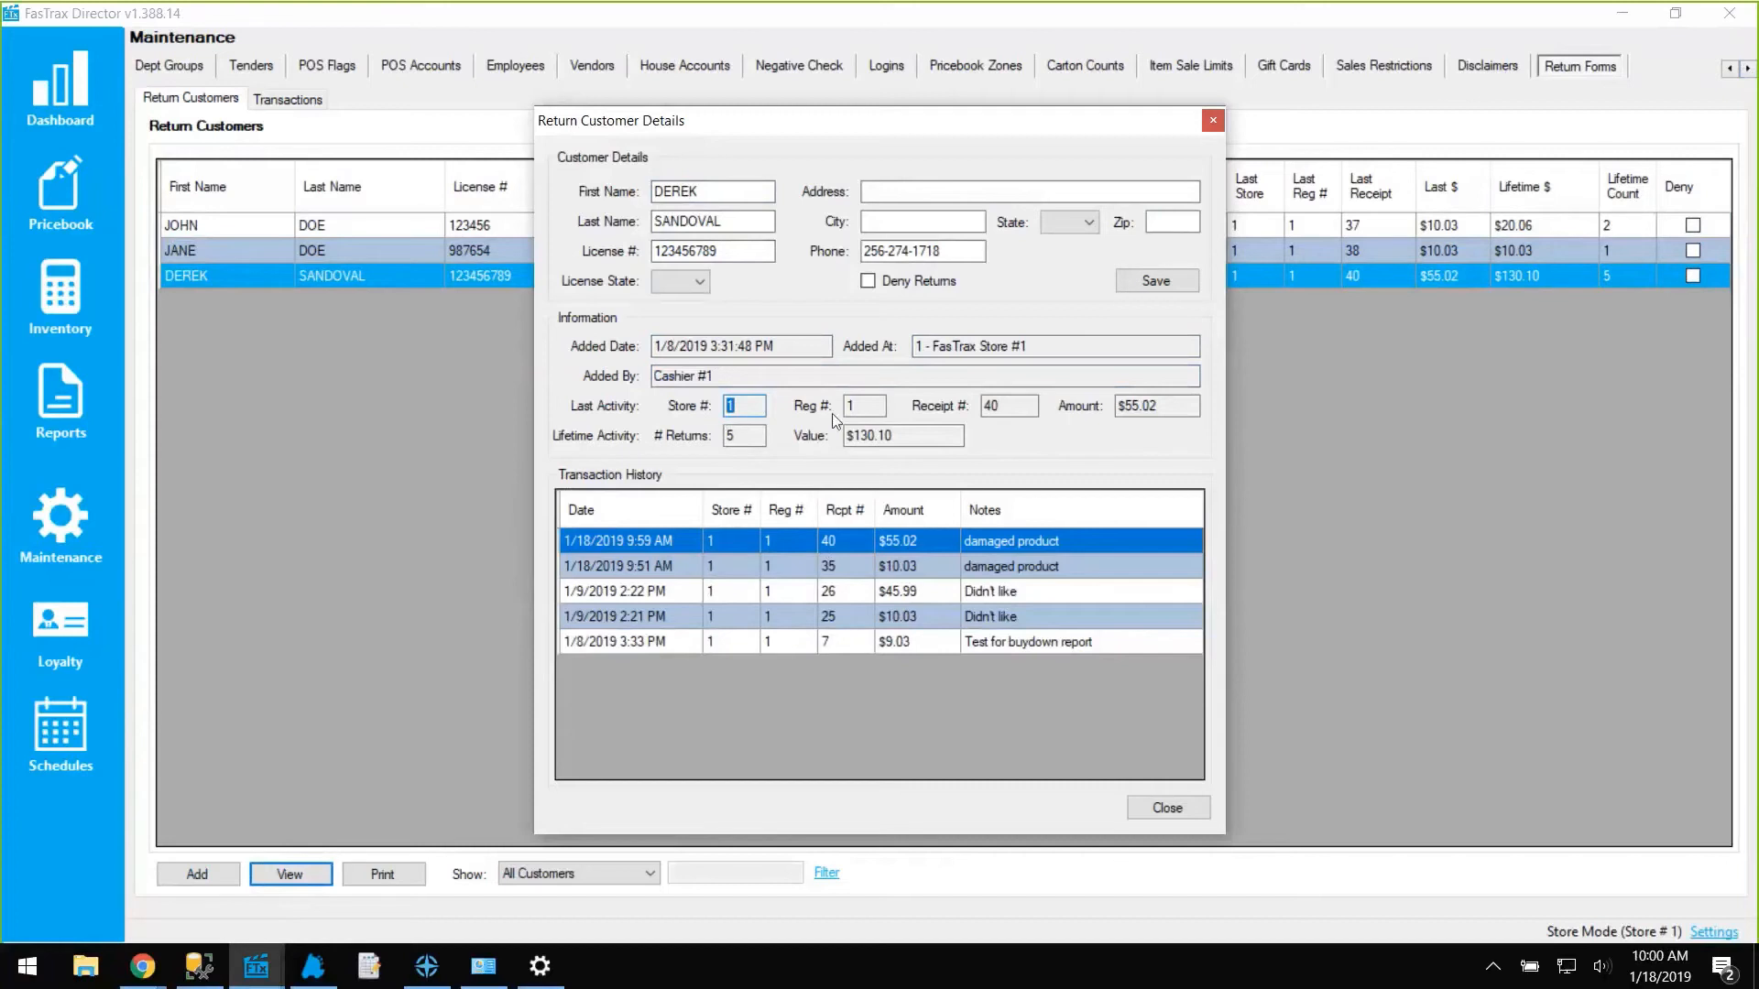
key("Tab")
key("Tab")
key("Tab")
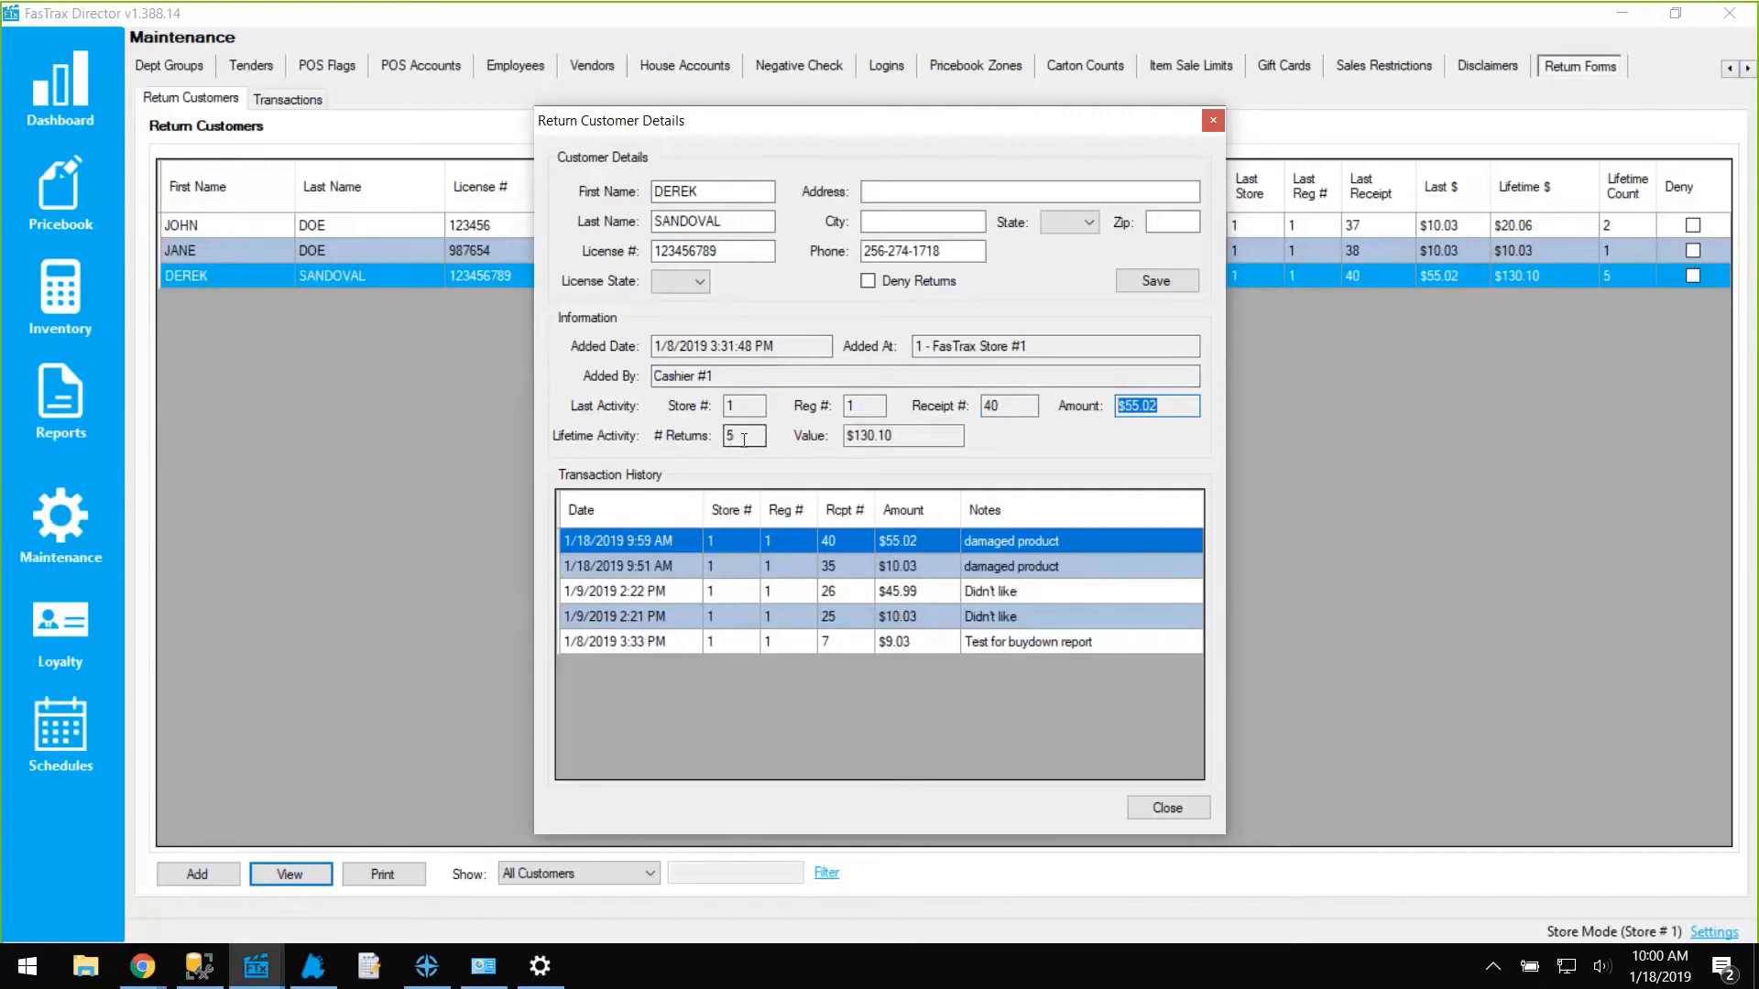
key("Tab")
key("Tab")
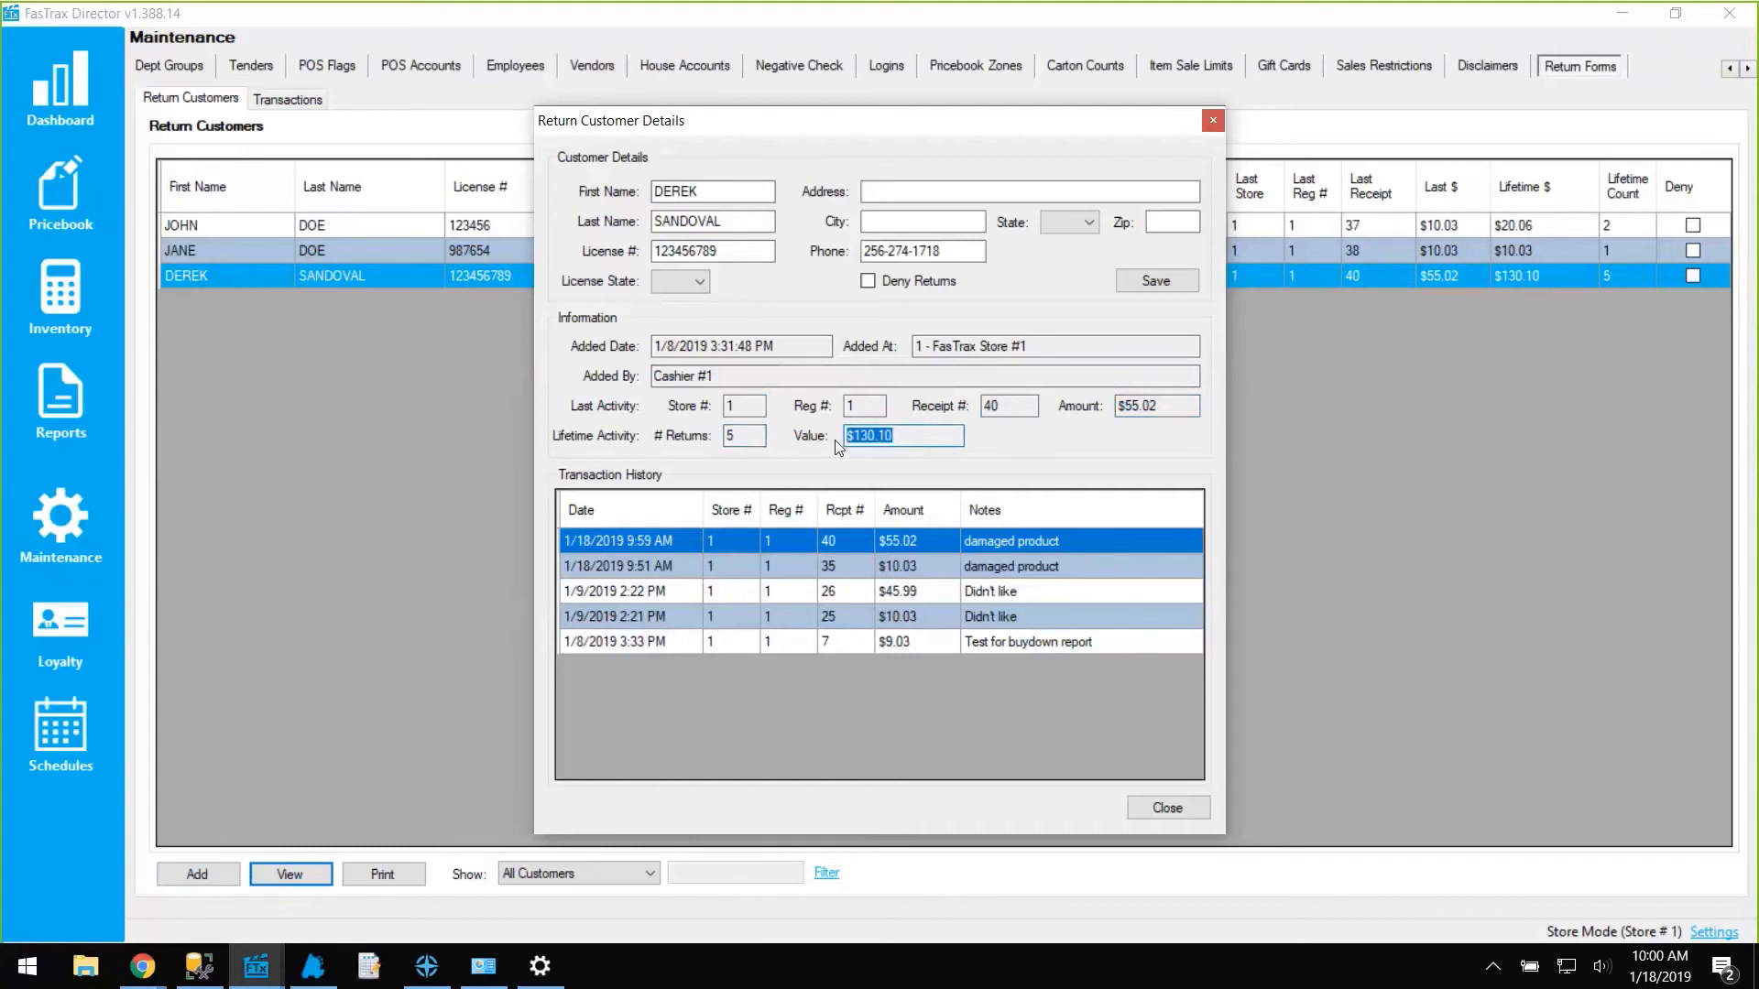
left_click(1212, 122)
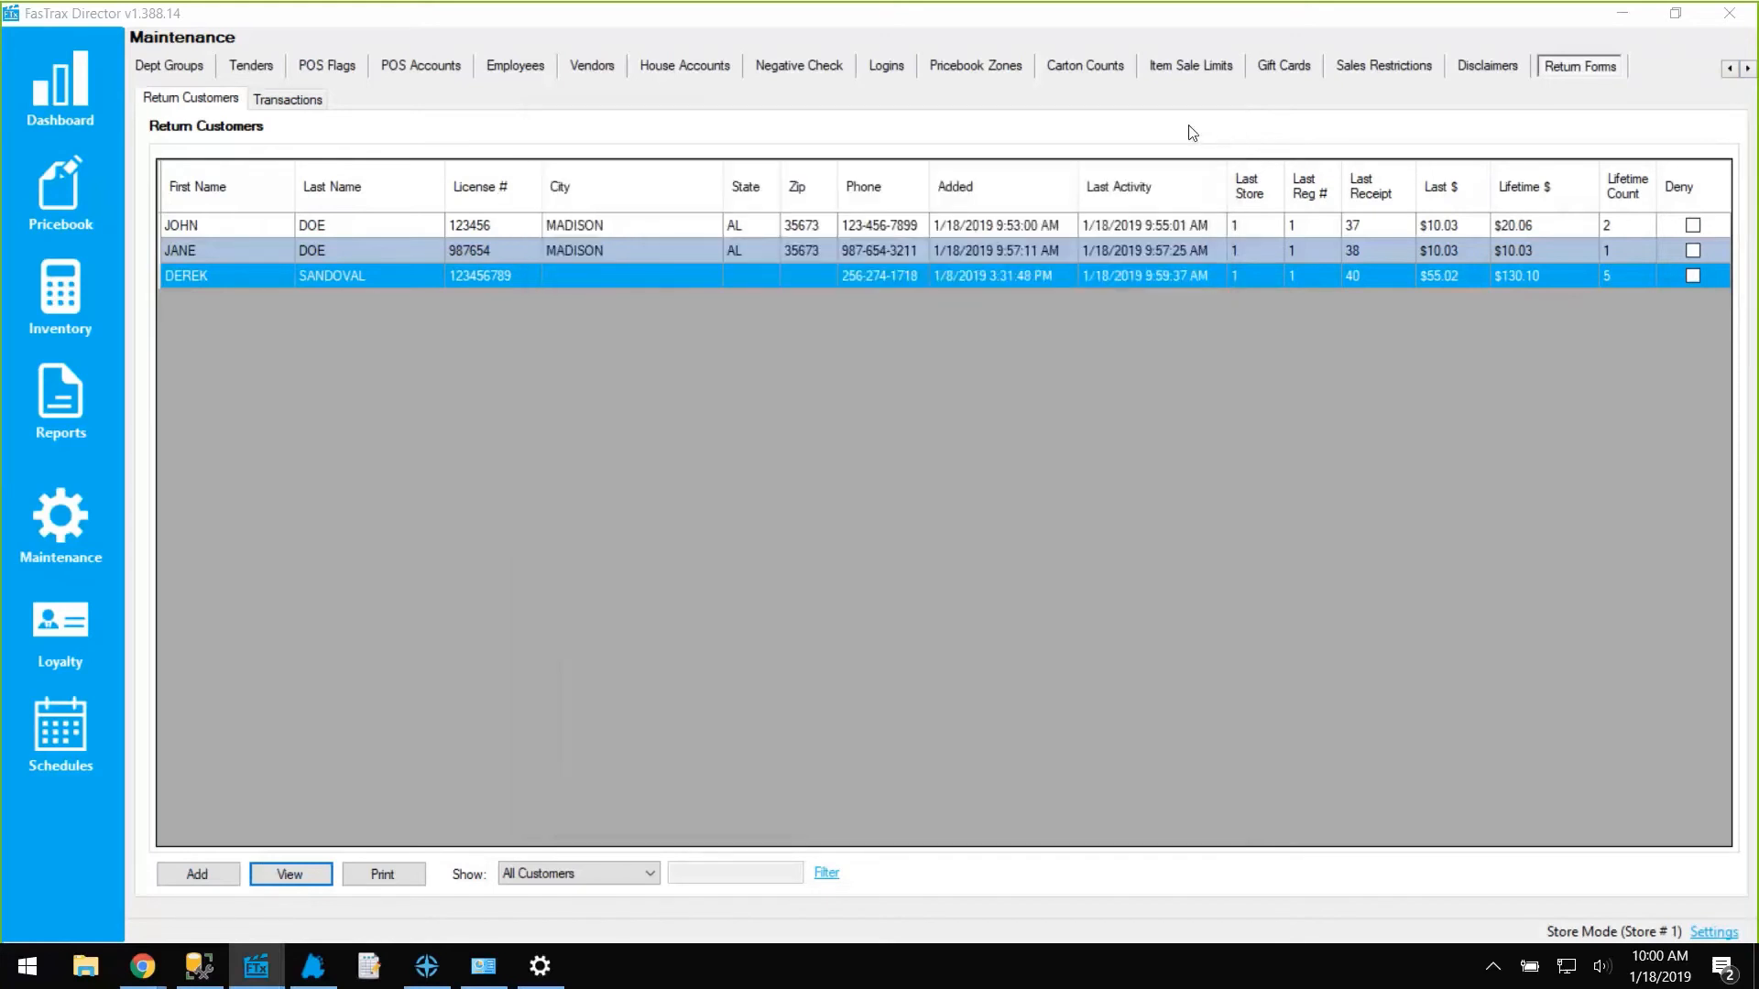
Preview the Return Form Customers report, then show the Return Transactions list.
left_click(388, 873)
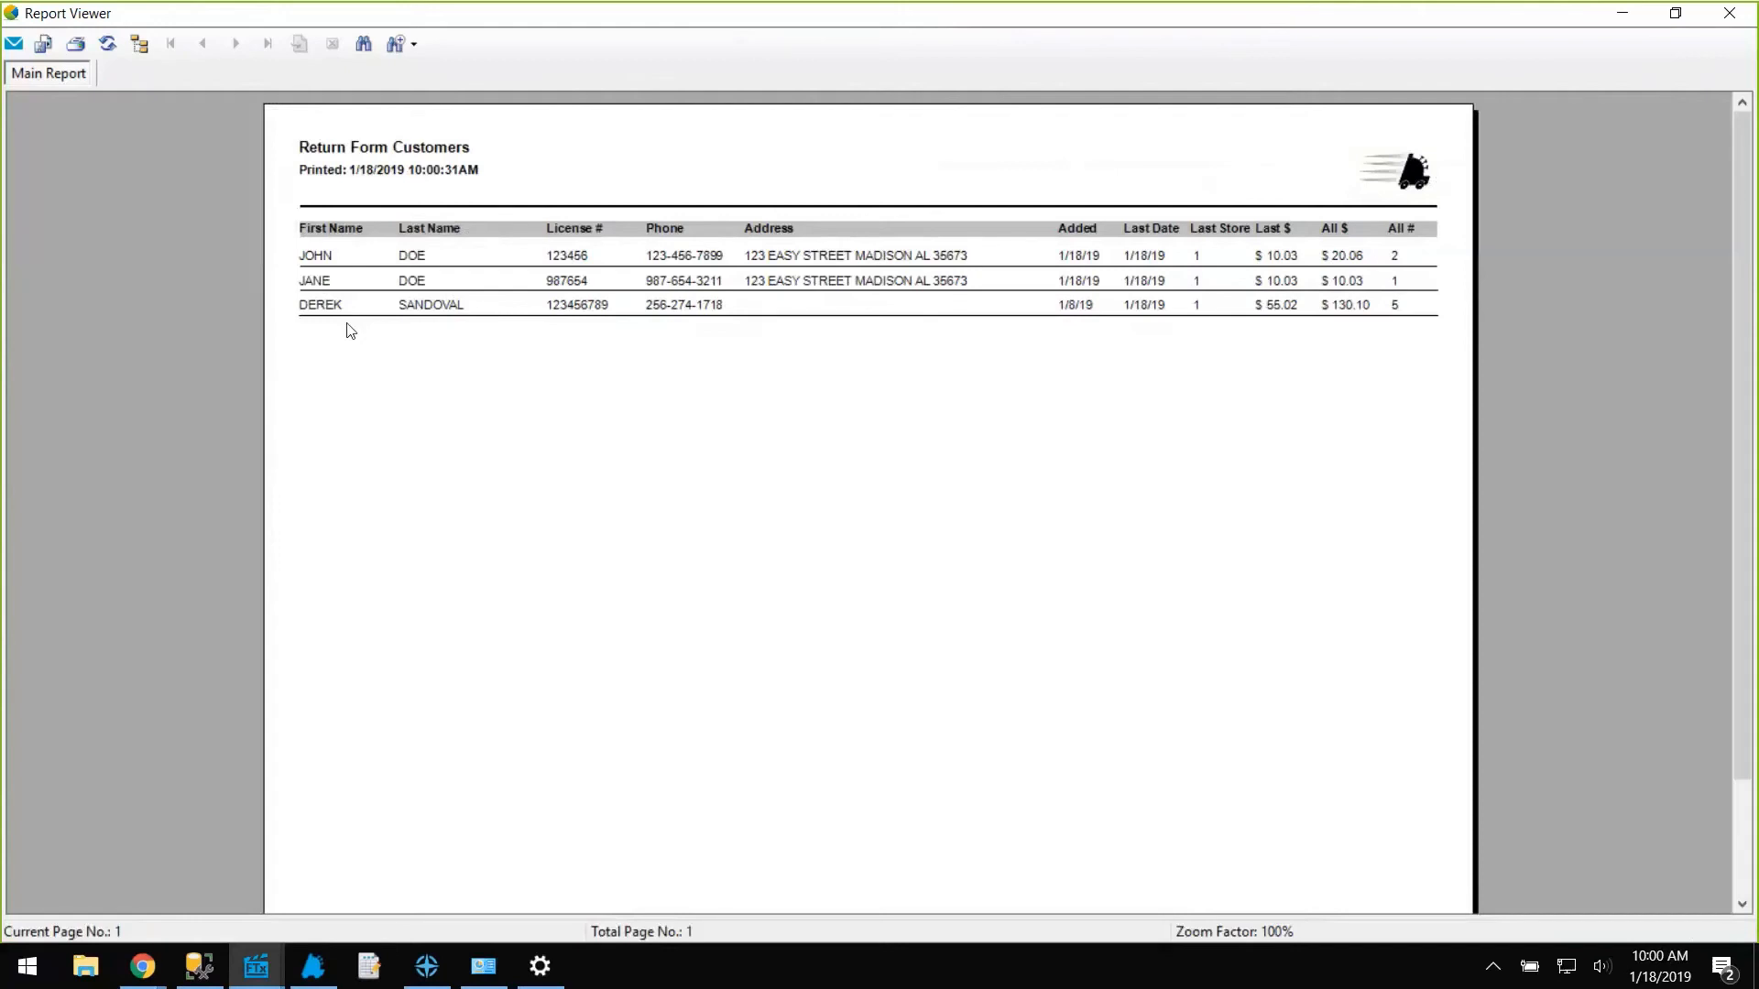
left_click(1734, 15)
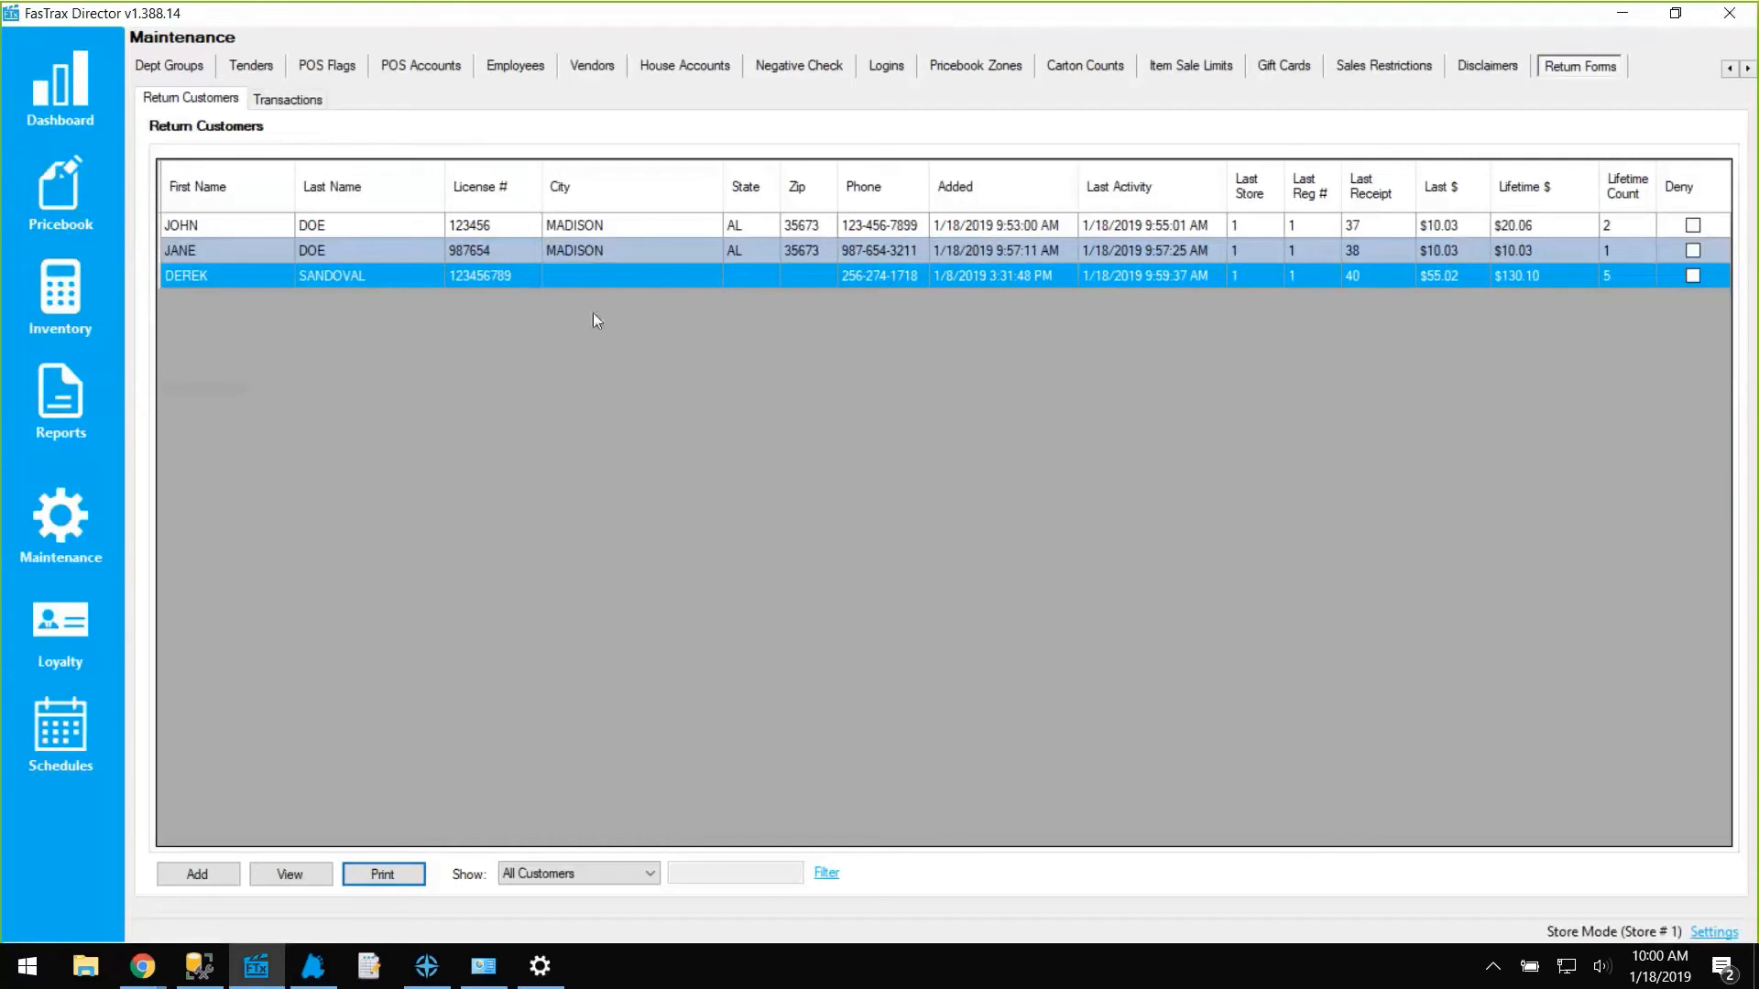
left_click(307, 102)
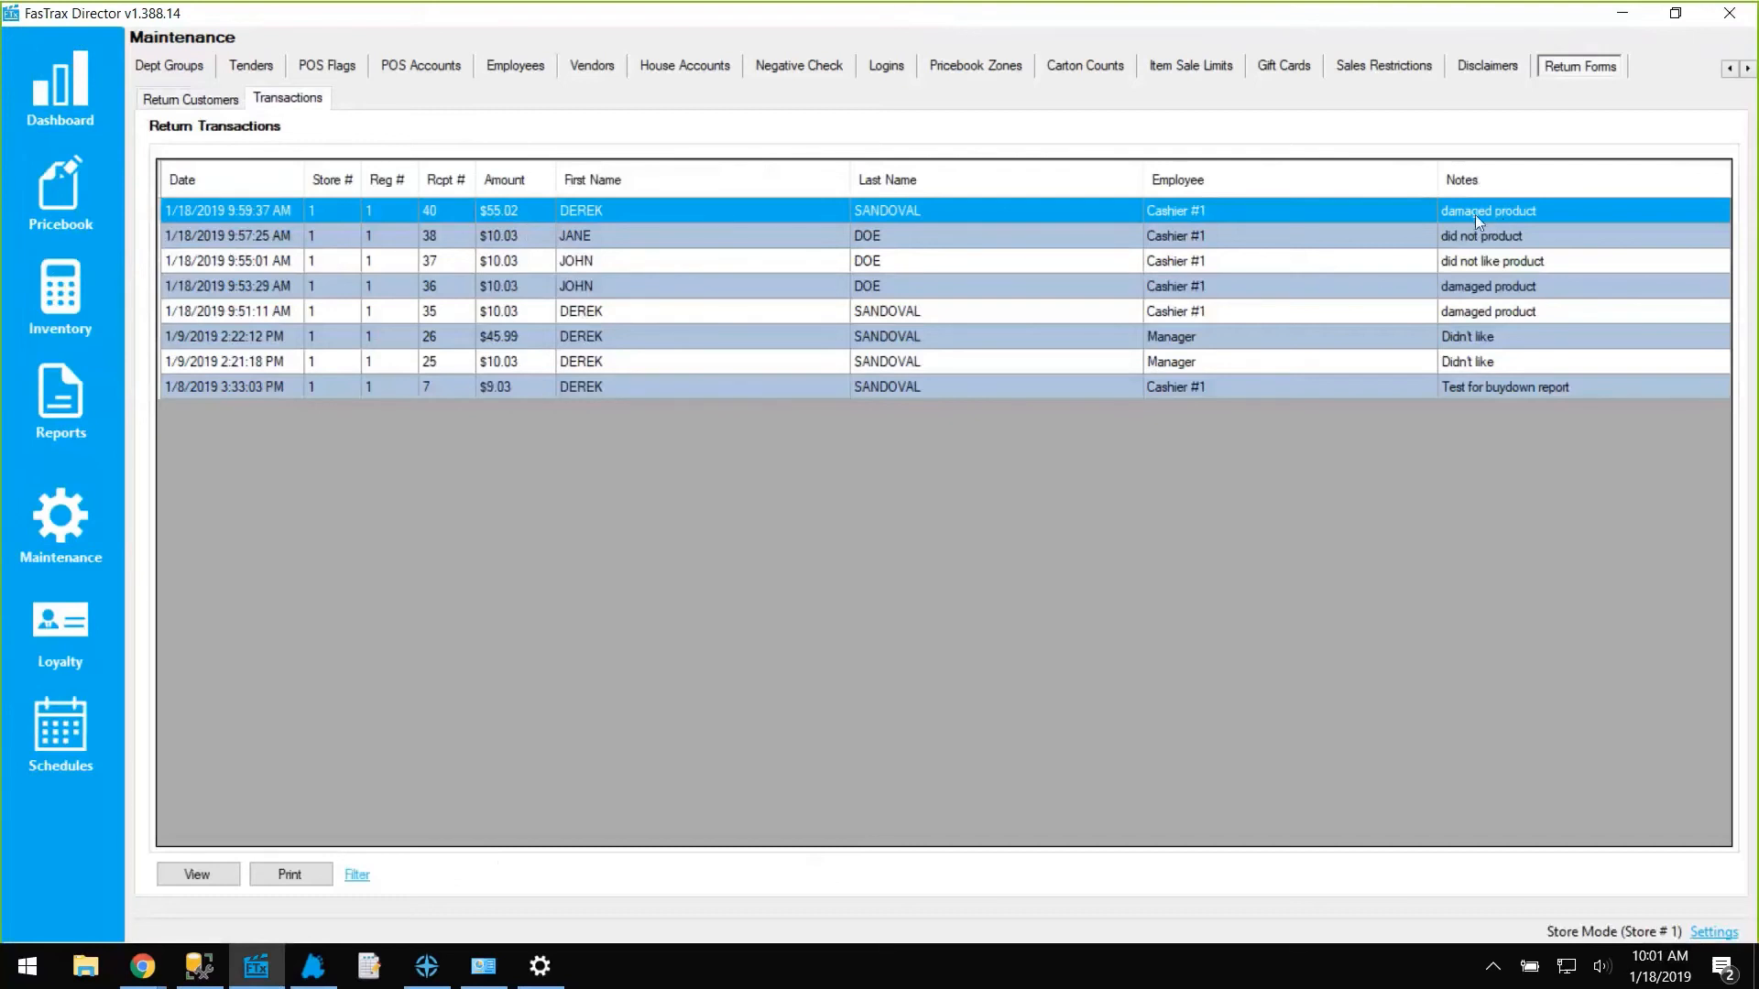
left_click(196, 876)
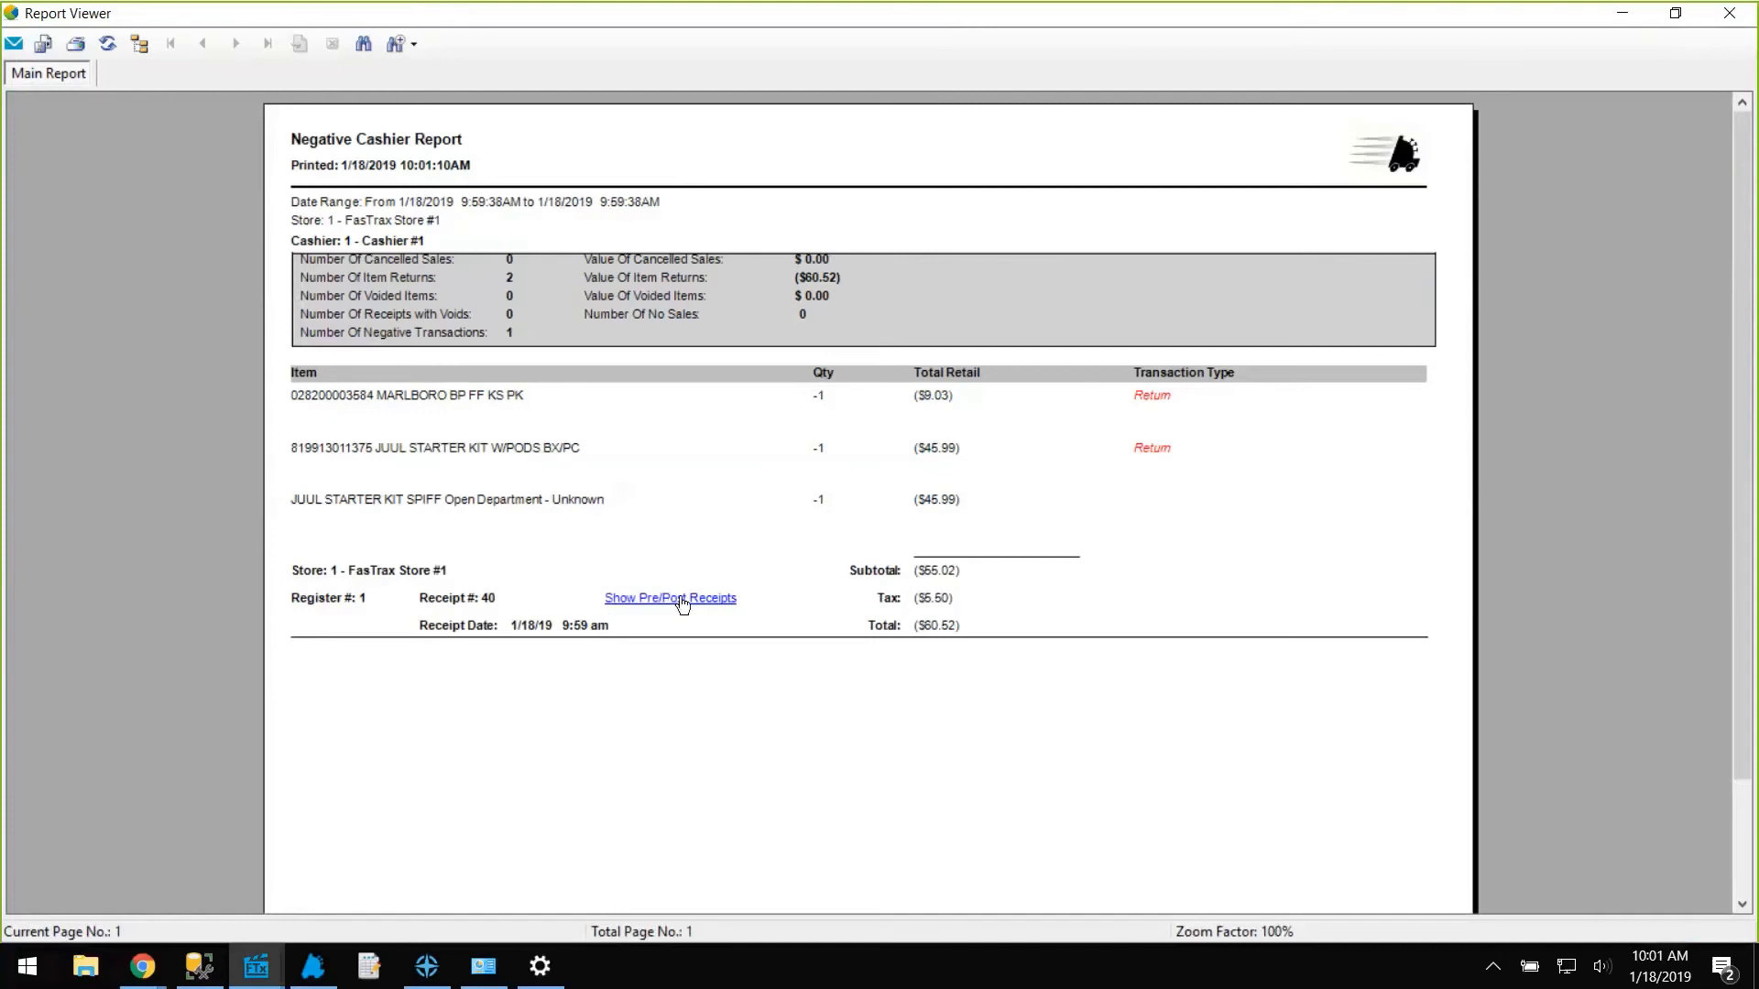
left_click(680, 599)
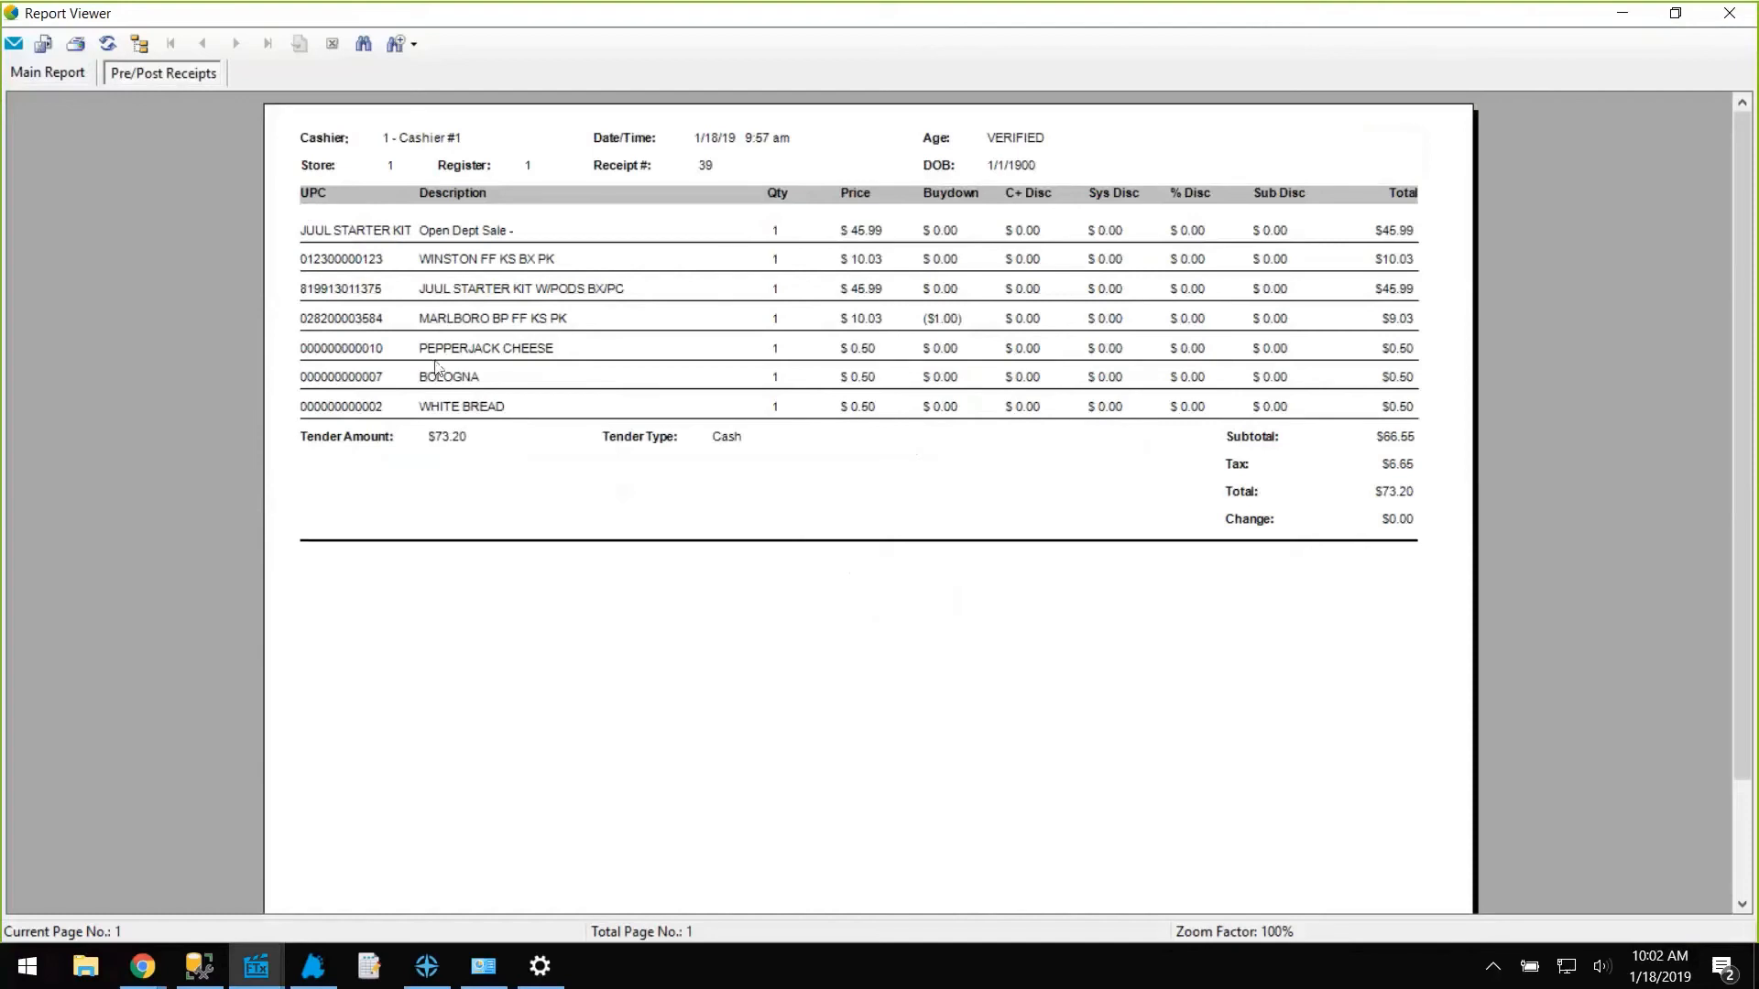
left_click(1750, 16)
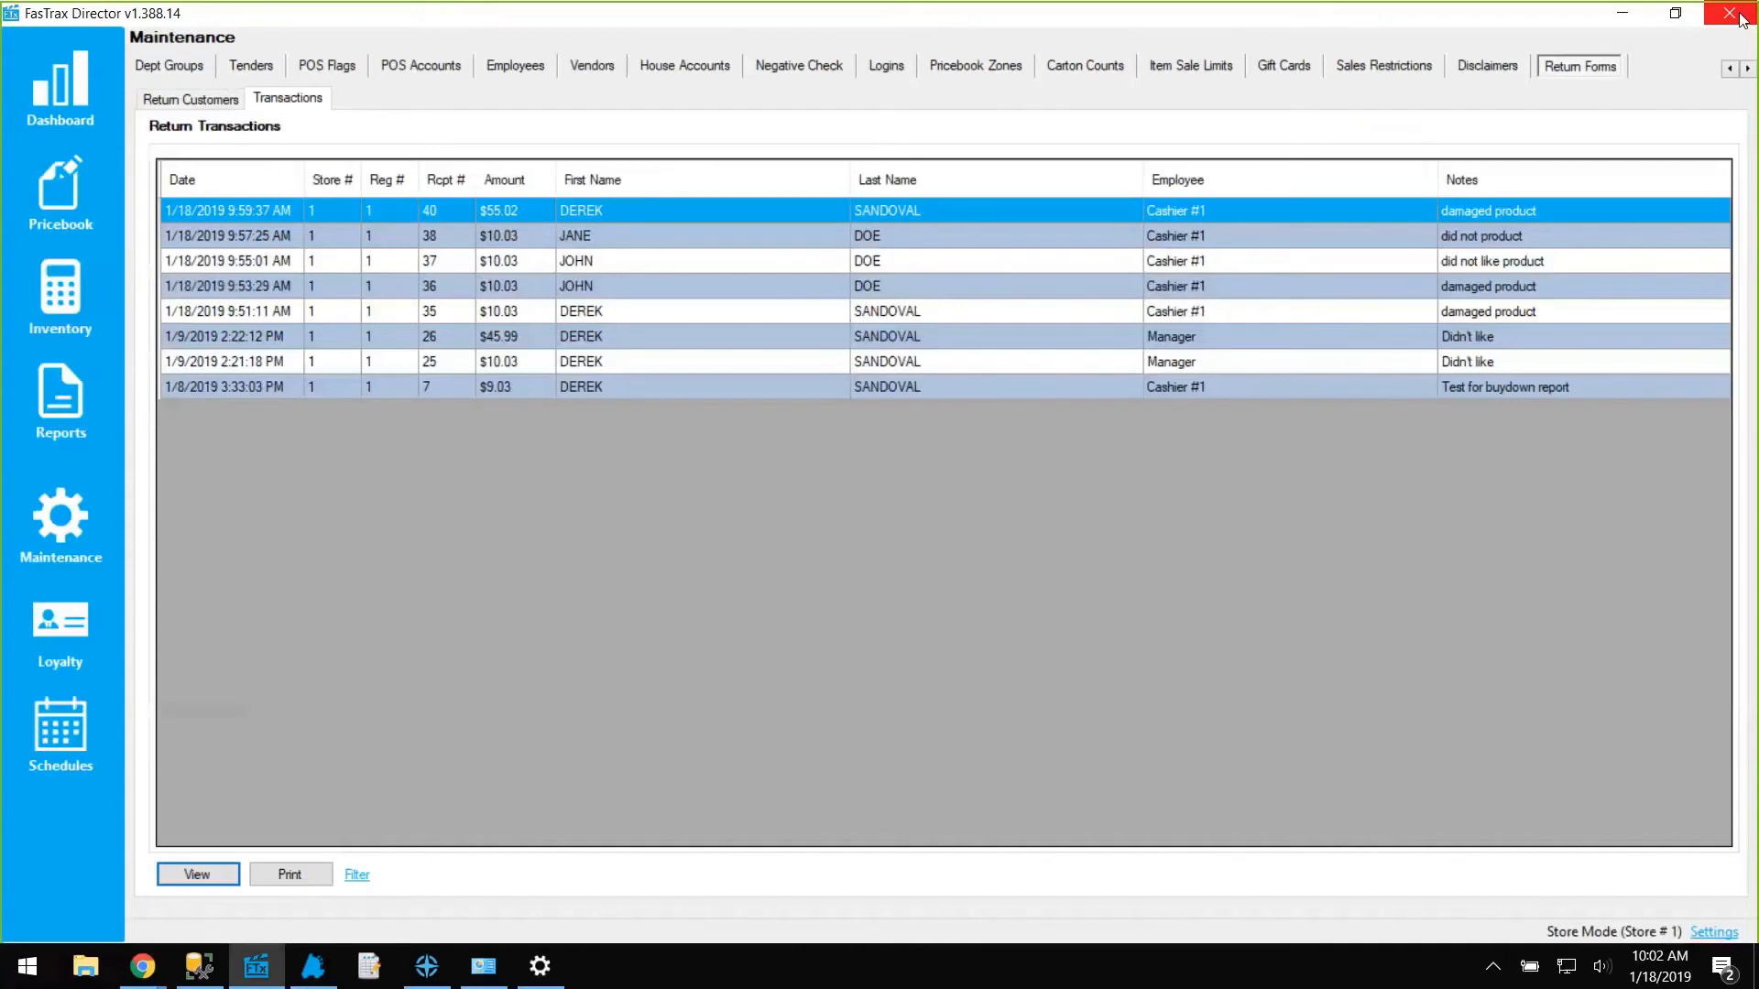
left_click(248, 240)
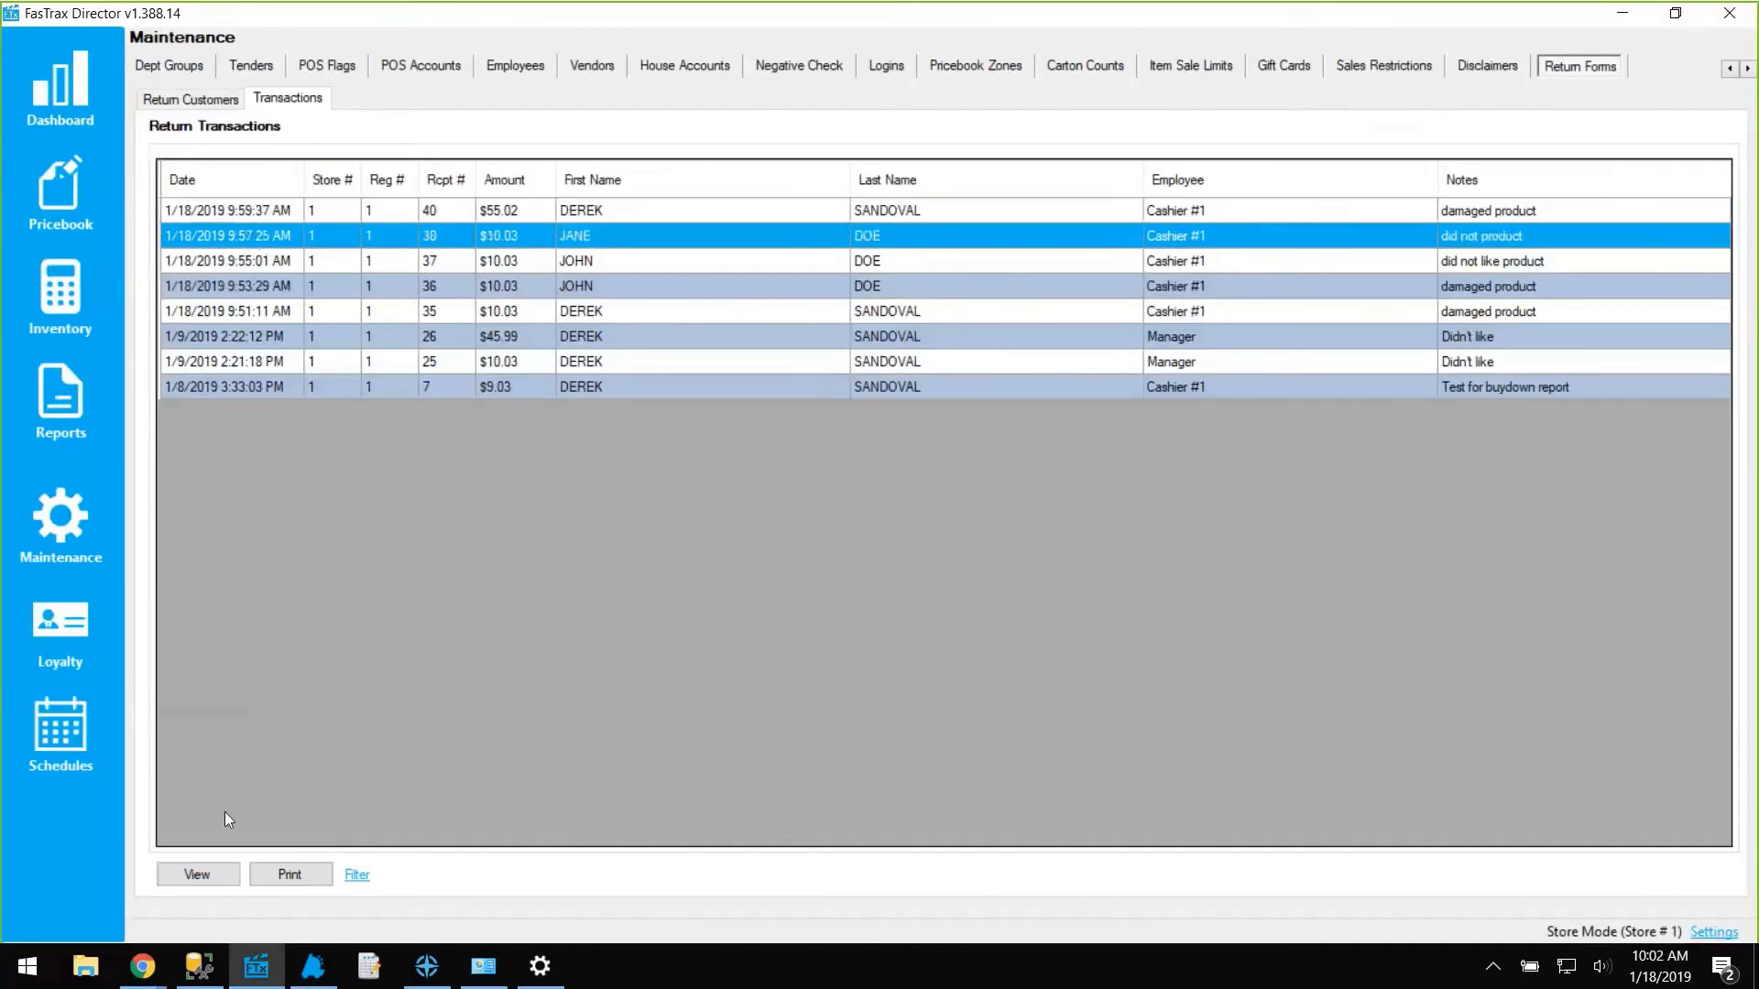
left_click(200, 878)
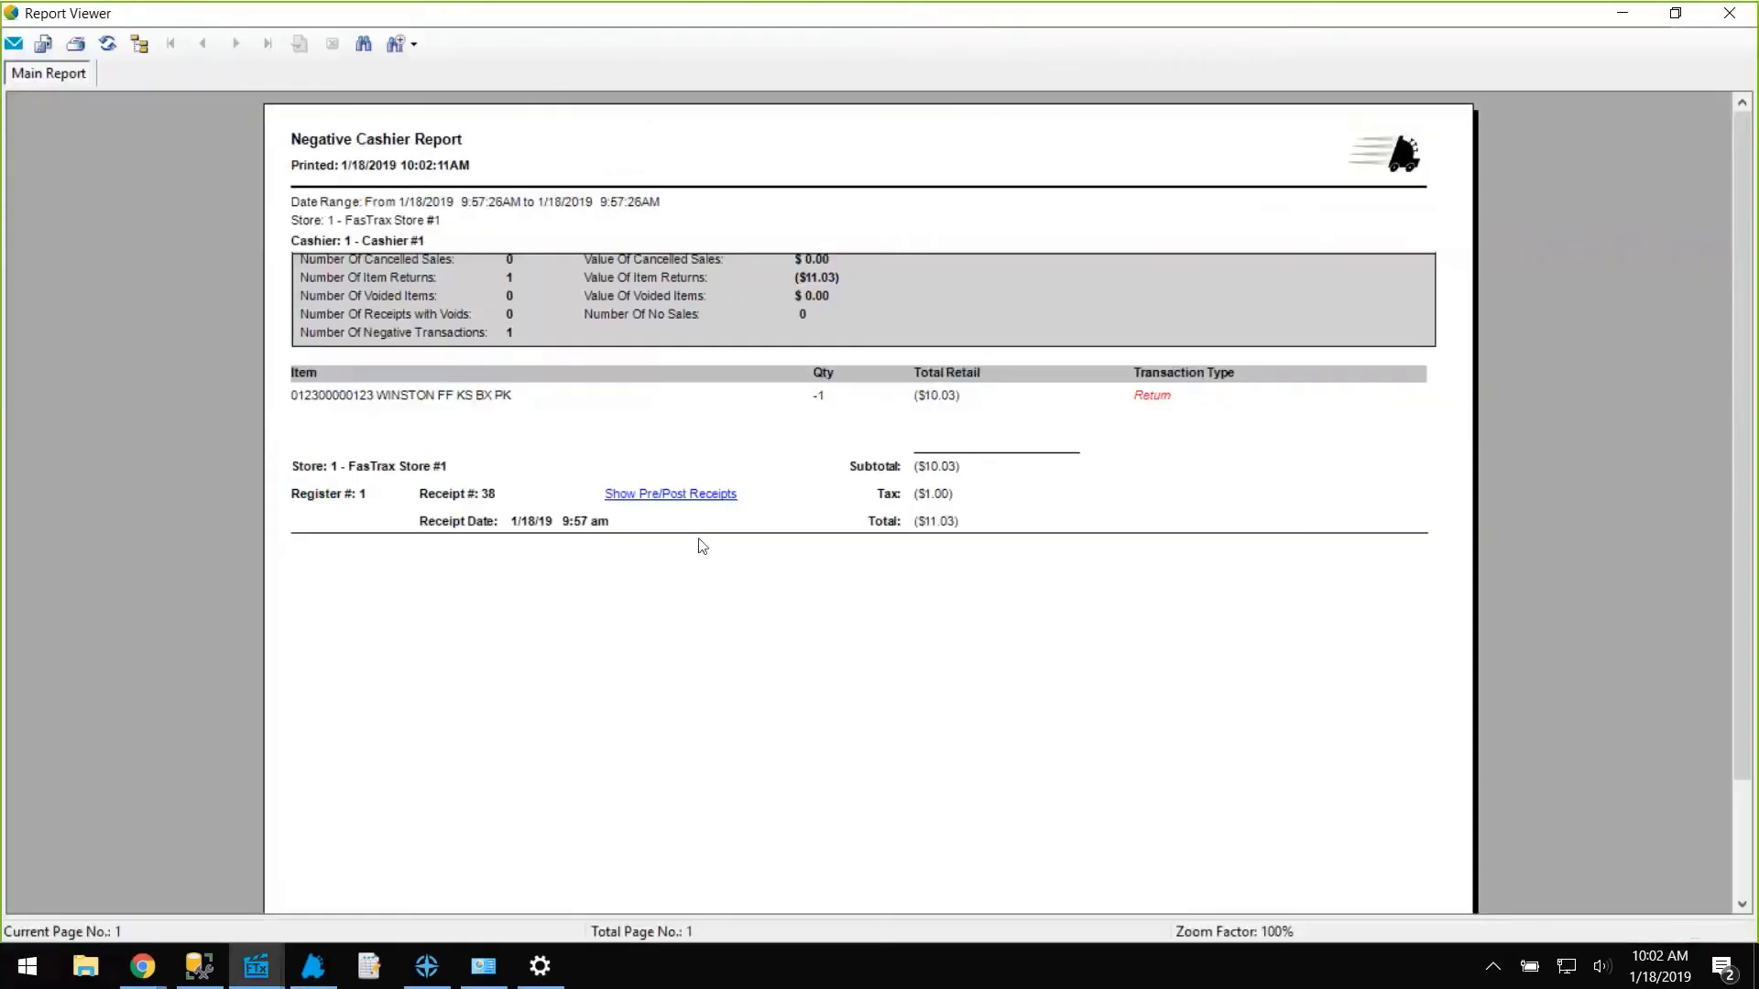
left_click(677, 497)
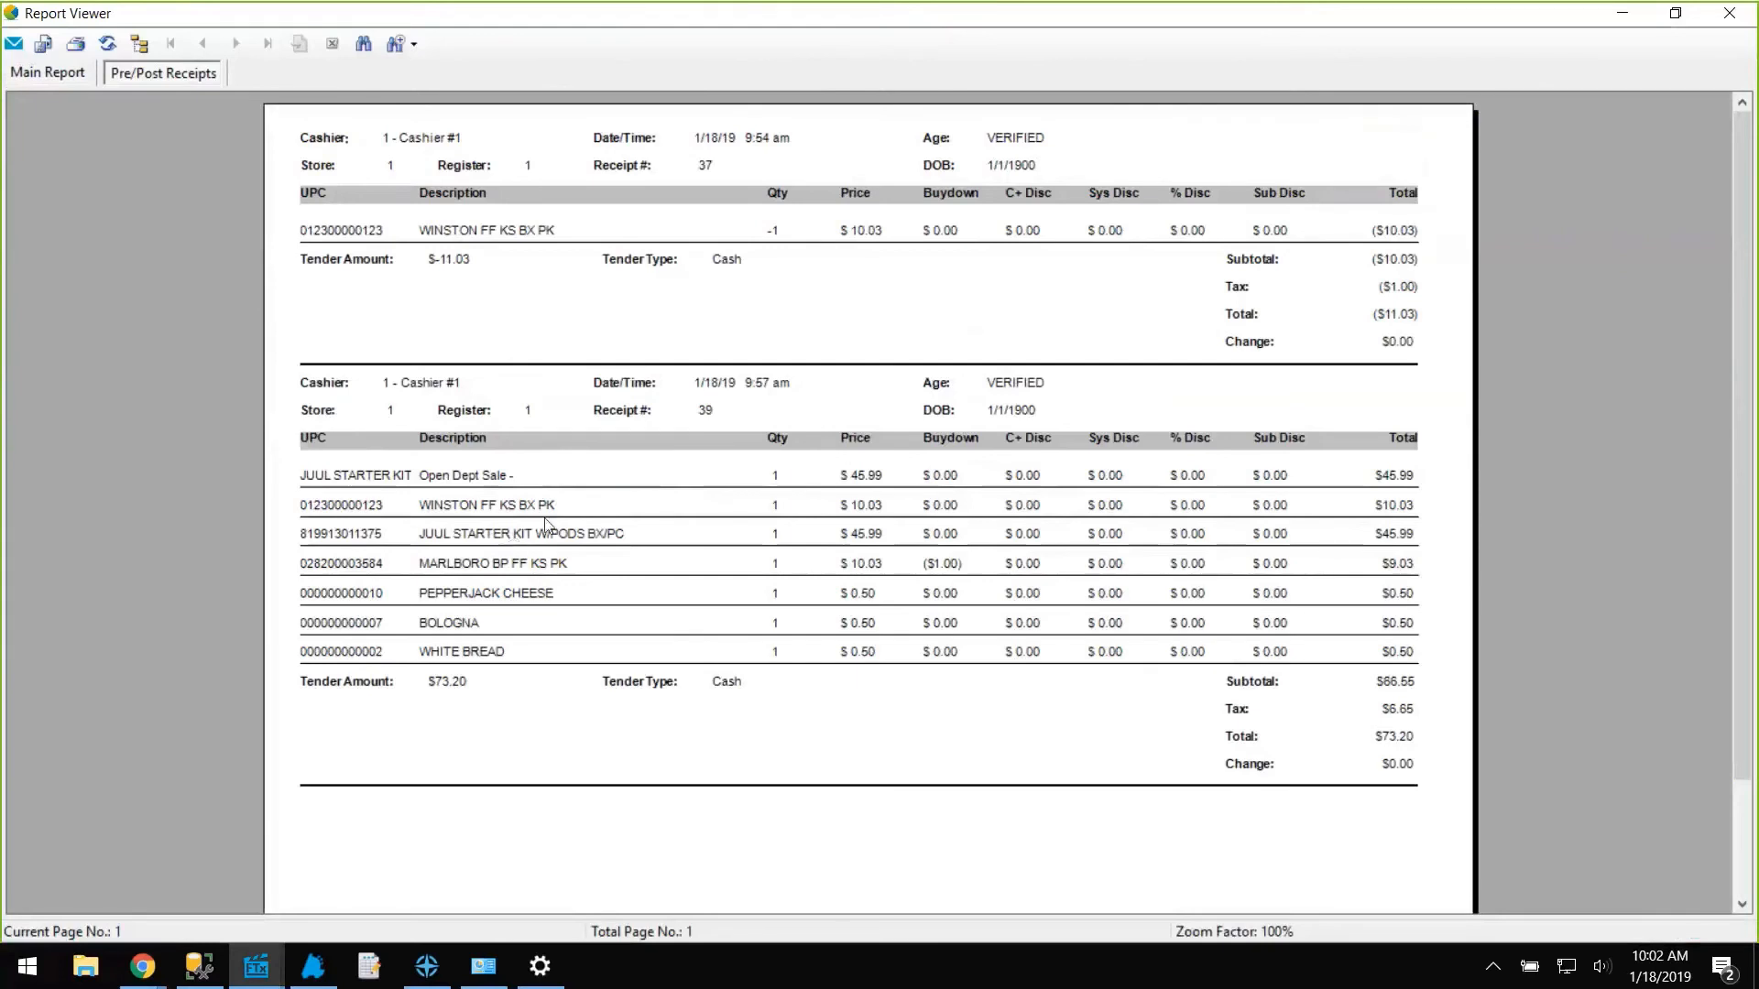
left_click(1727, 15)
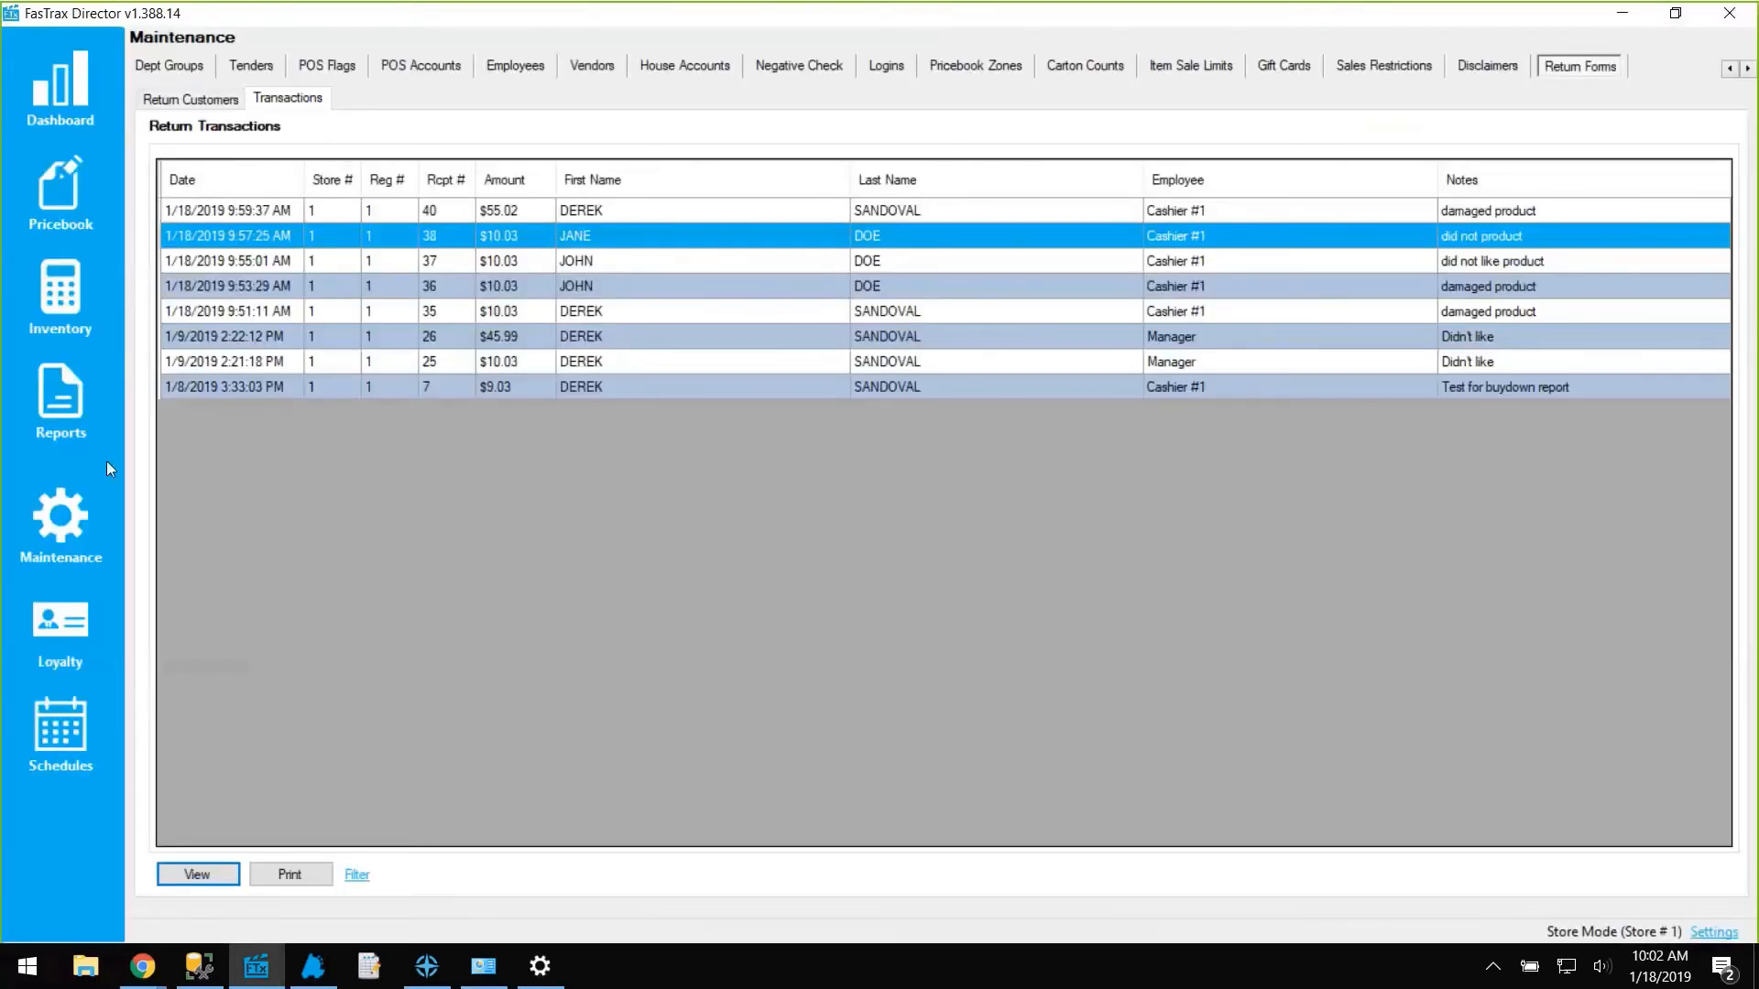
View the Negative Cashier and Negative Item report settings under Sales Reports, then return to Maintenance.
left_click(81, 394)
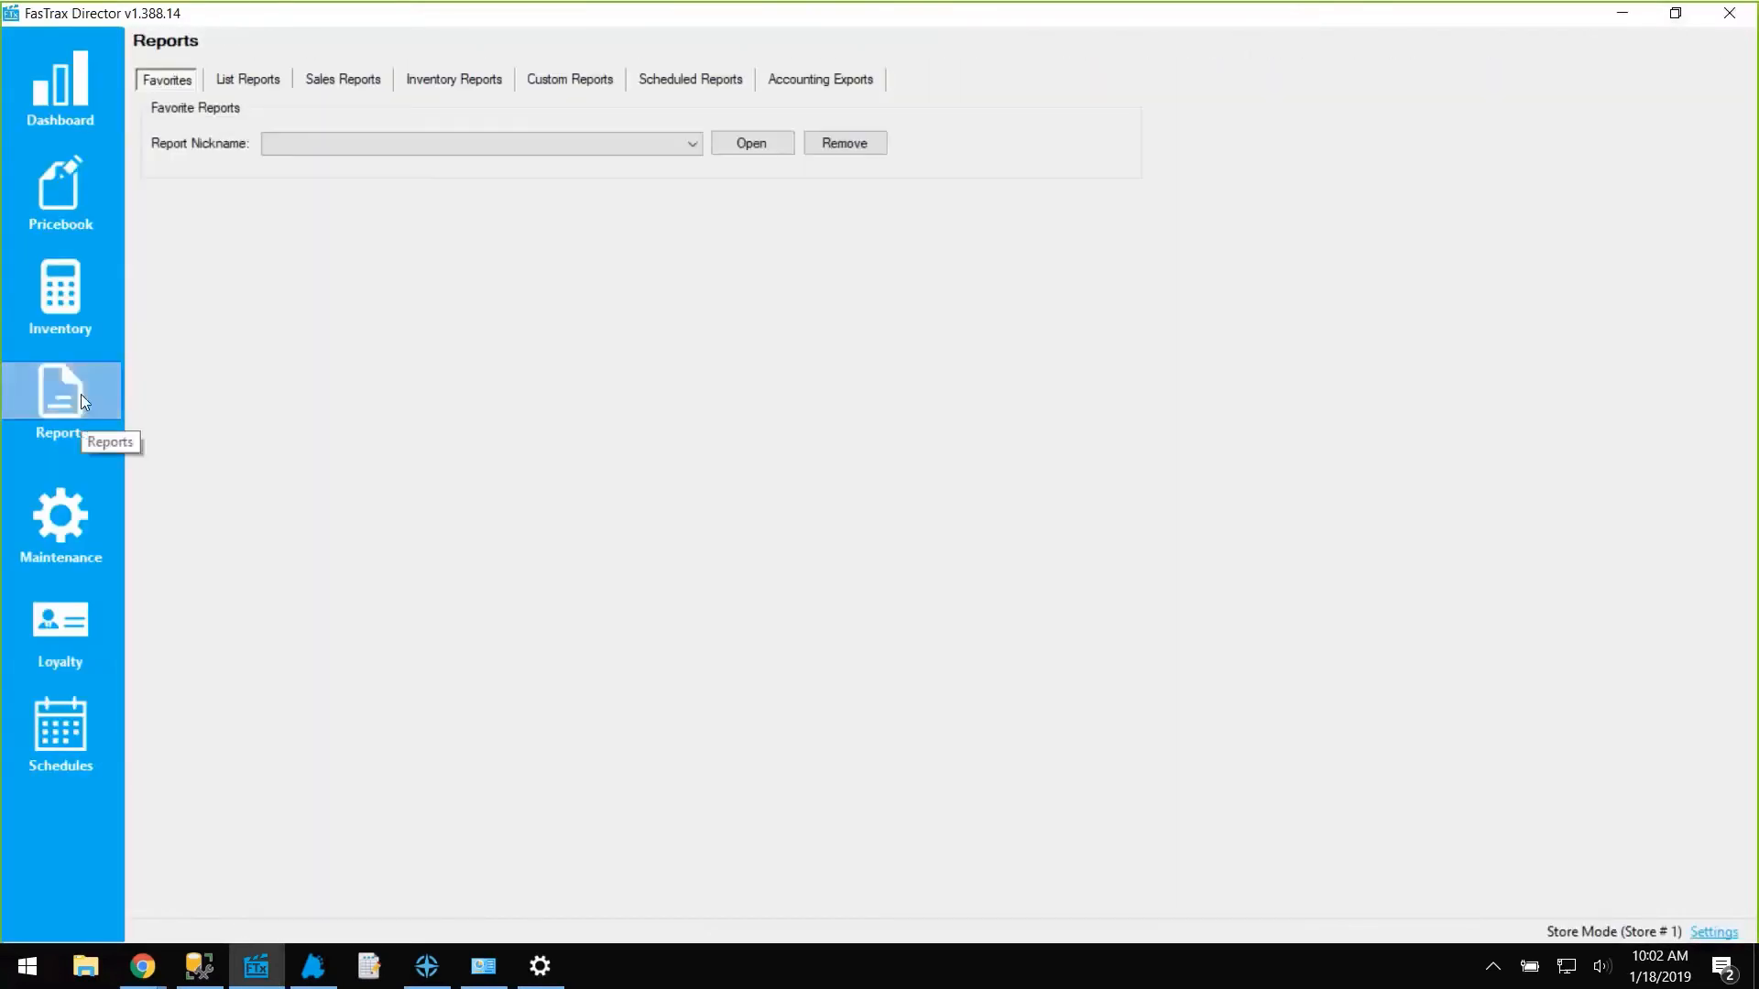
left_click(333, 80)
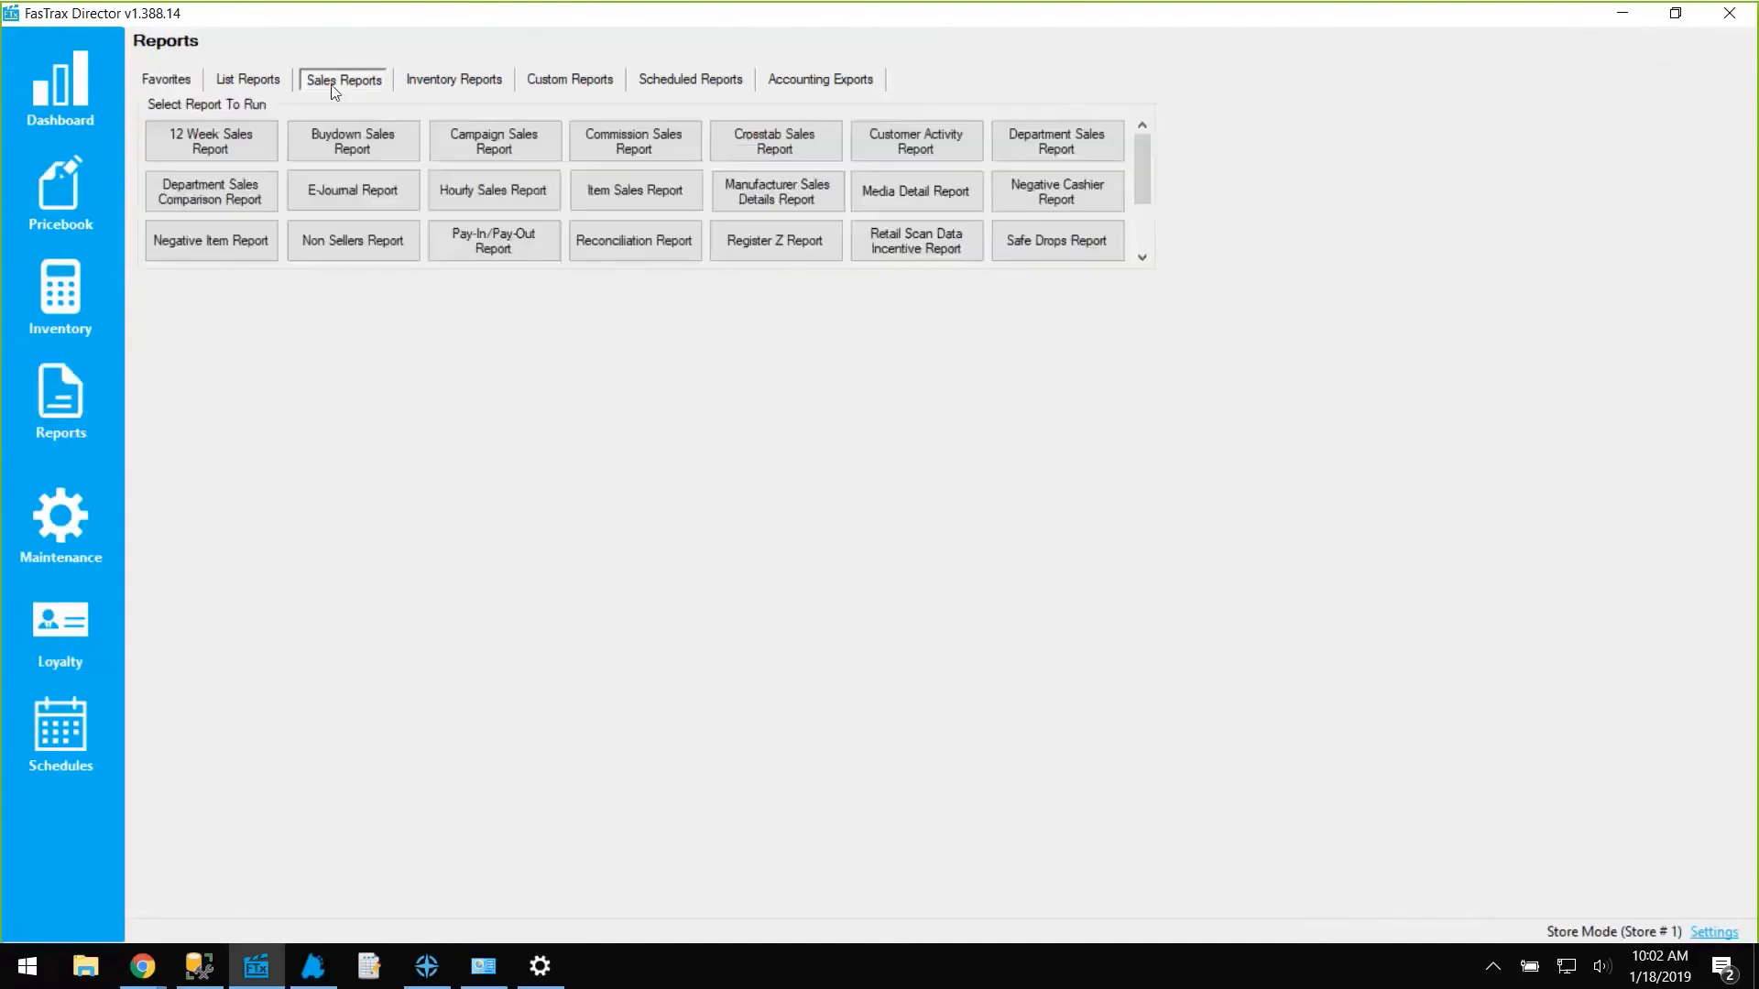
left_click(1053, 189)
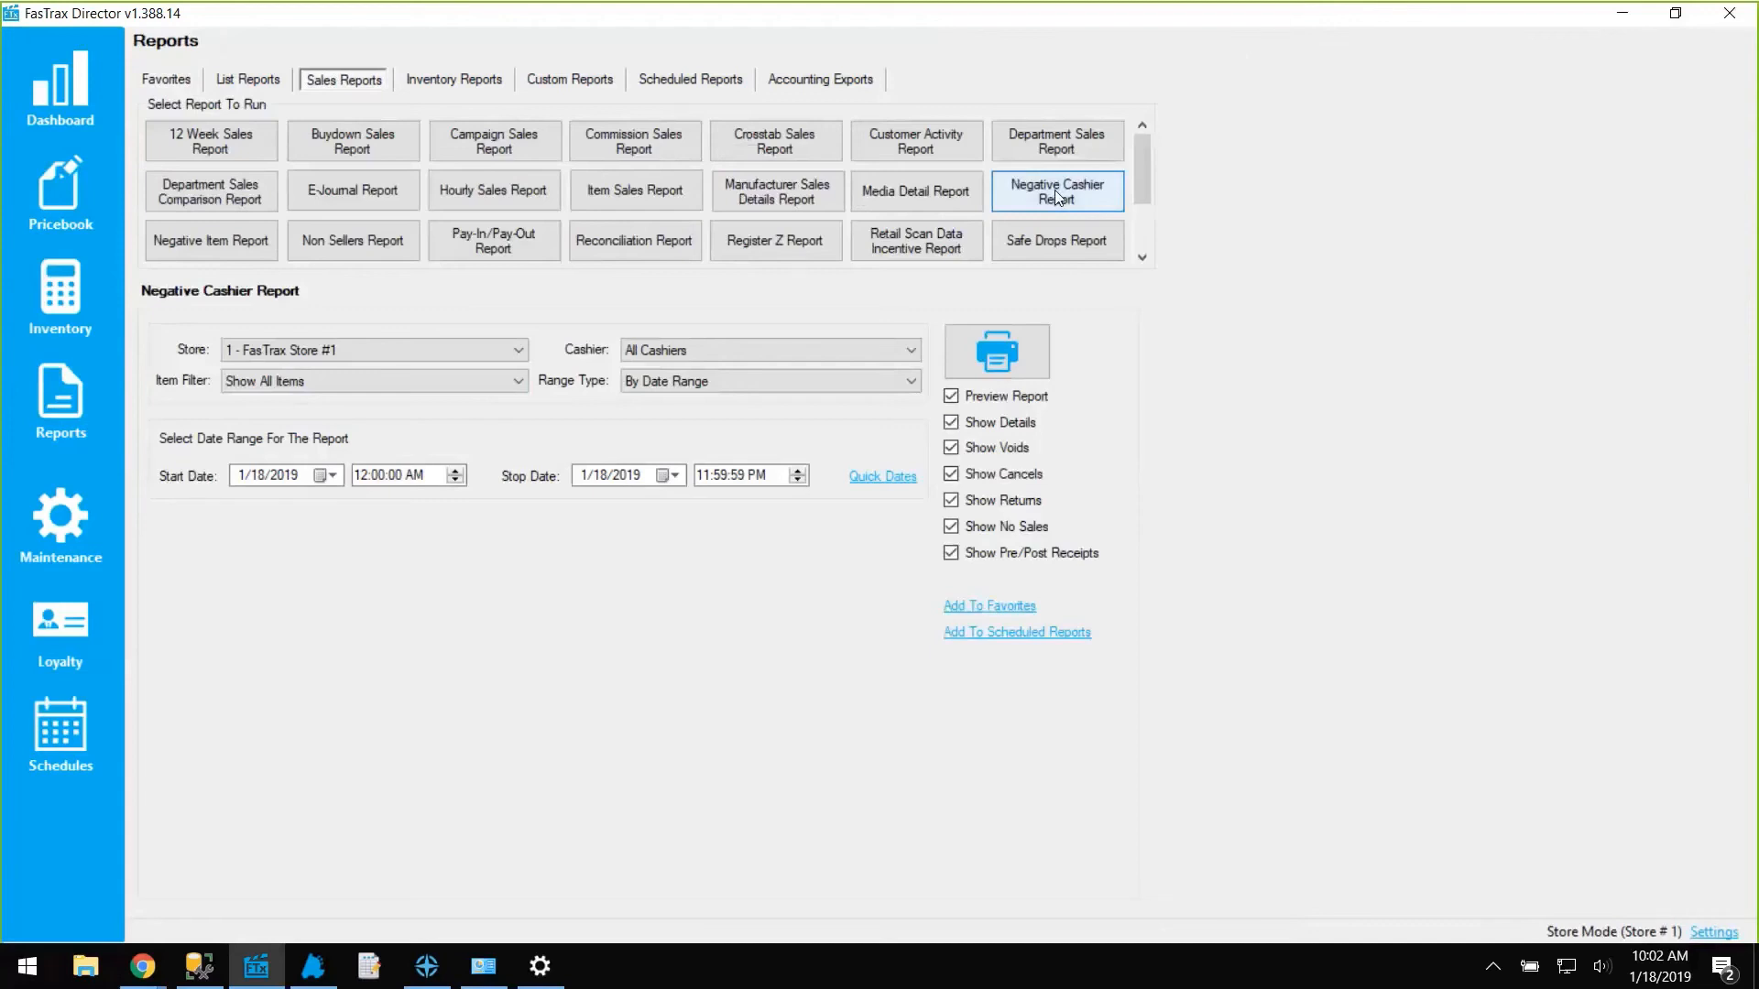
left_click(176, 250)
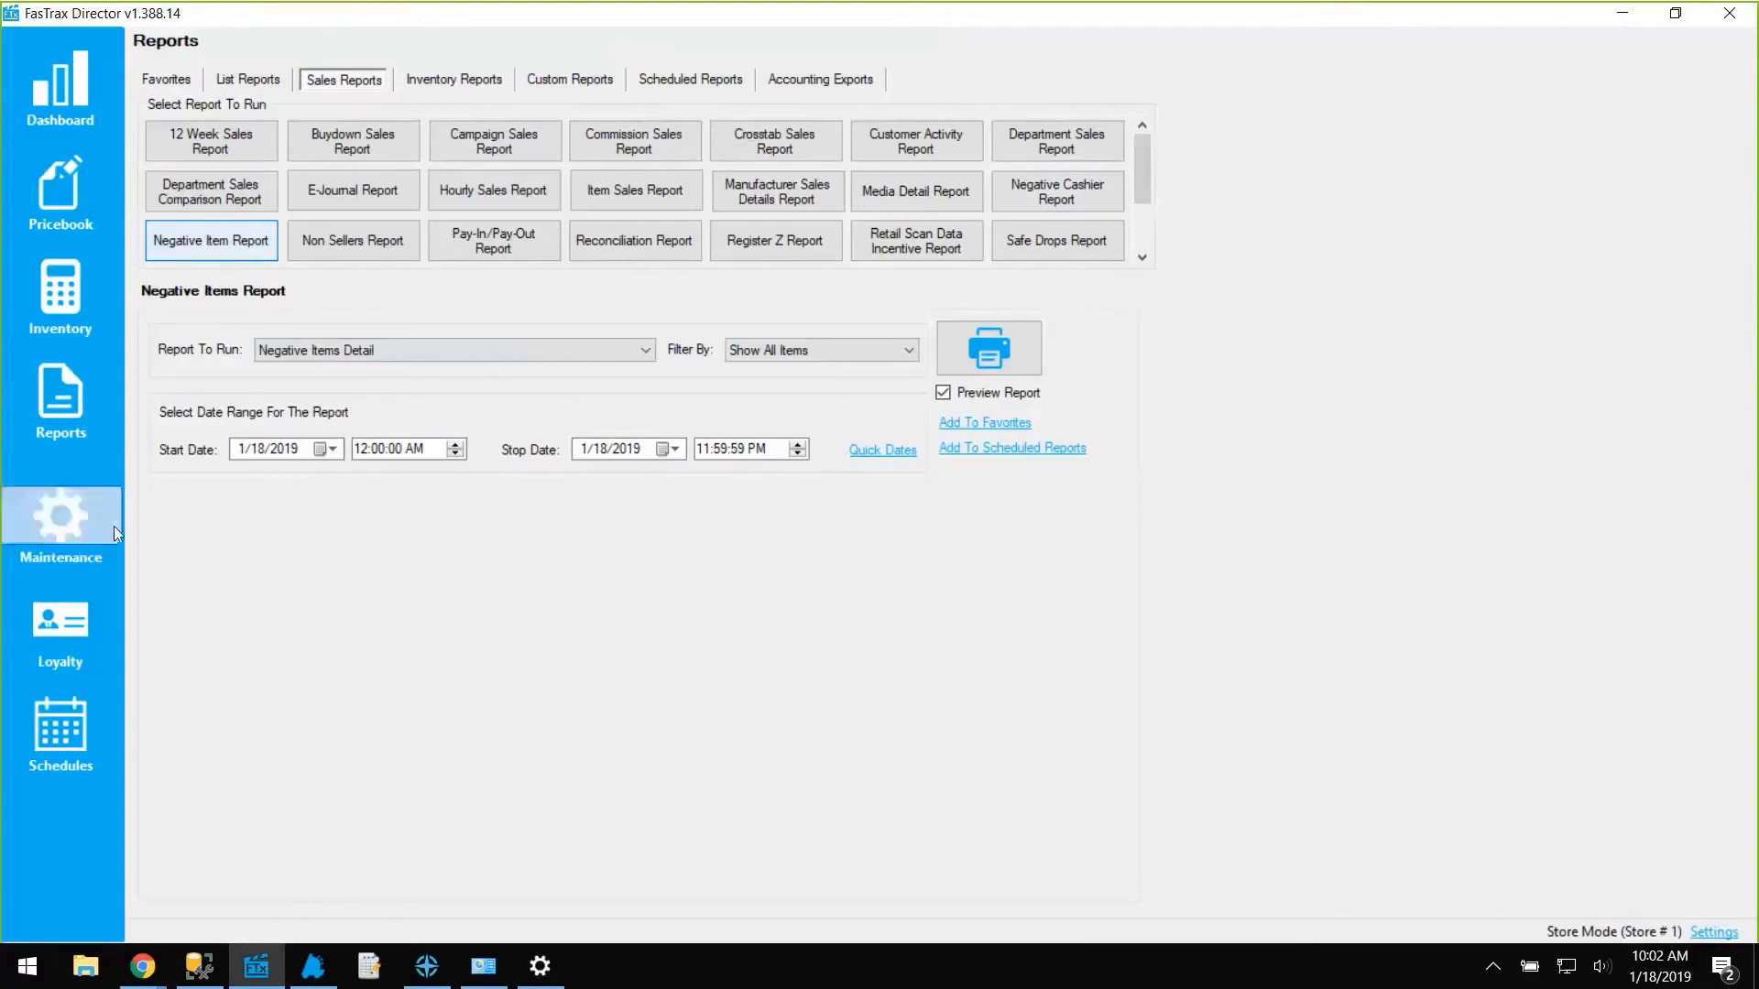
left_click(90, 532)
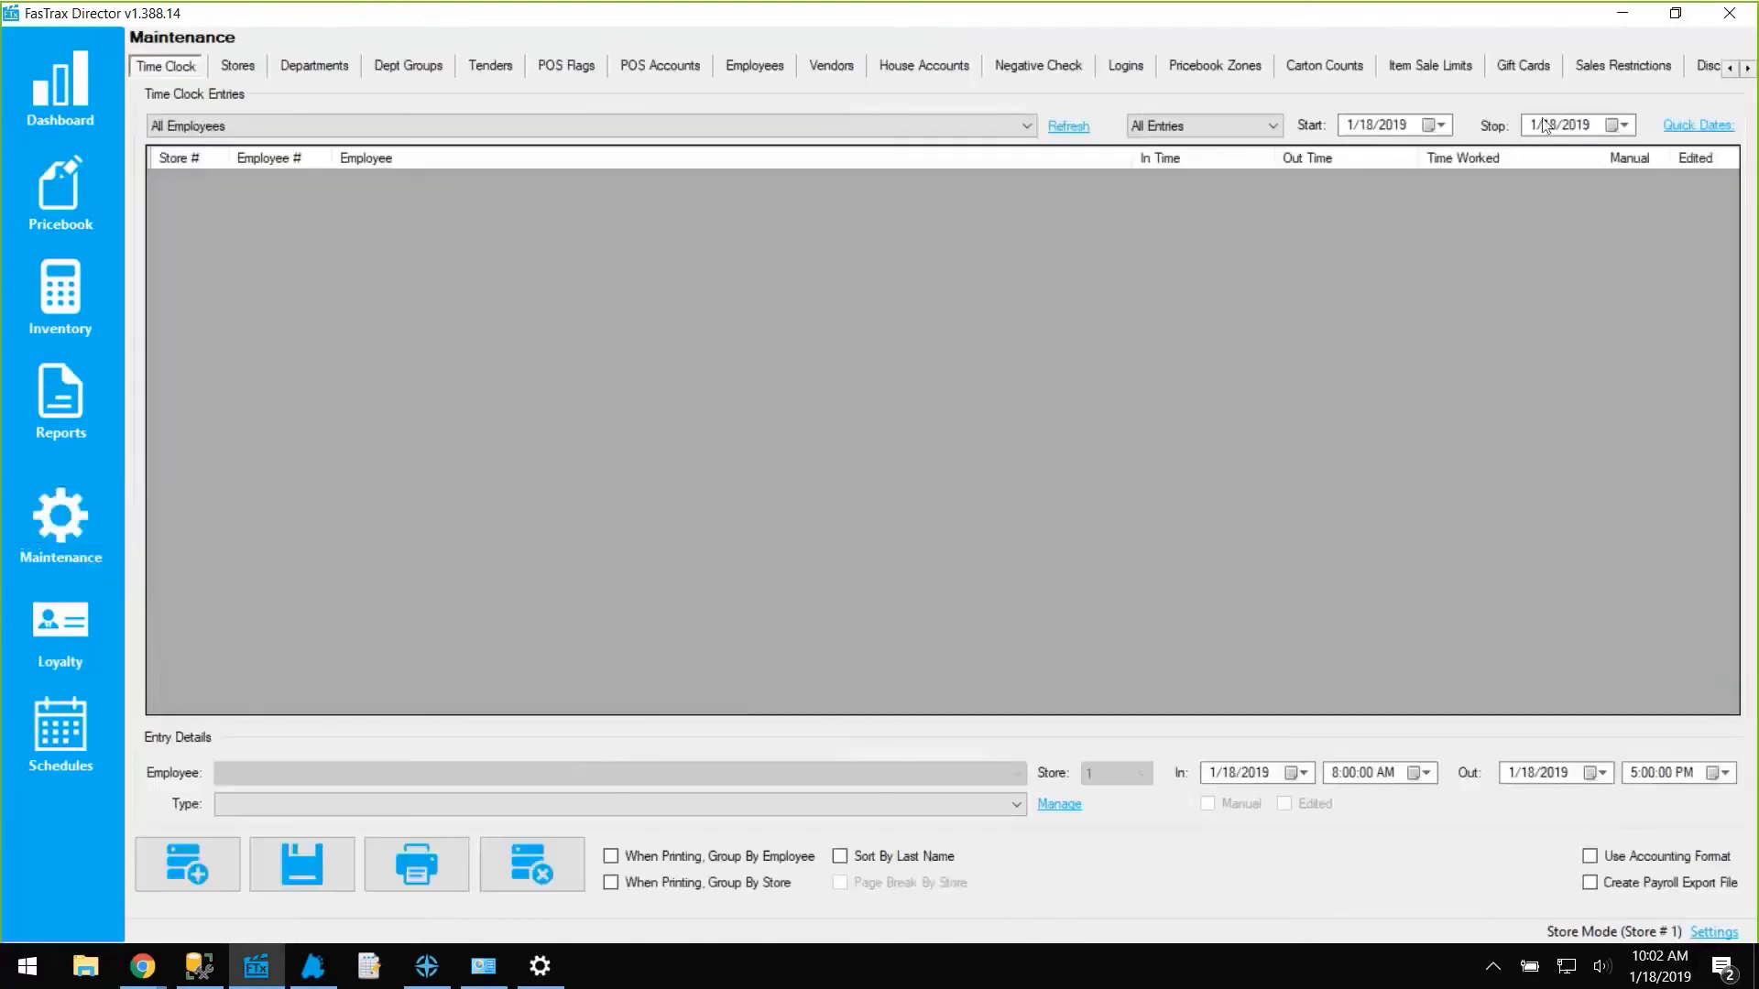
Print-preview the Return Form Transaction Log showing 8 returns totalling $160.19.
left_click(1748, 68)
left_click(1747, 67)
left_click(1747, 67)
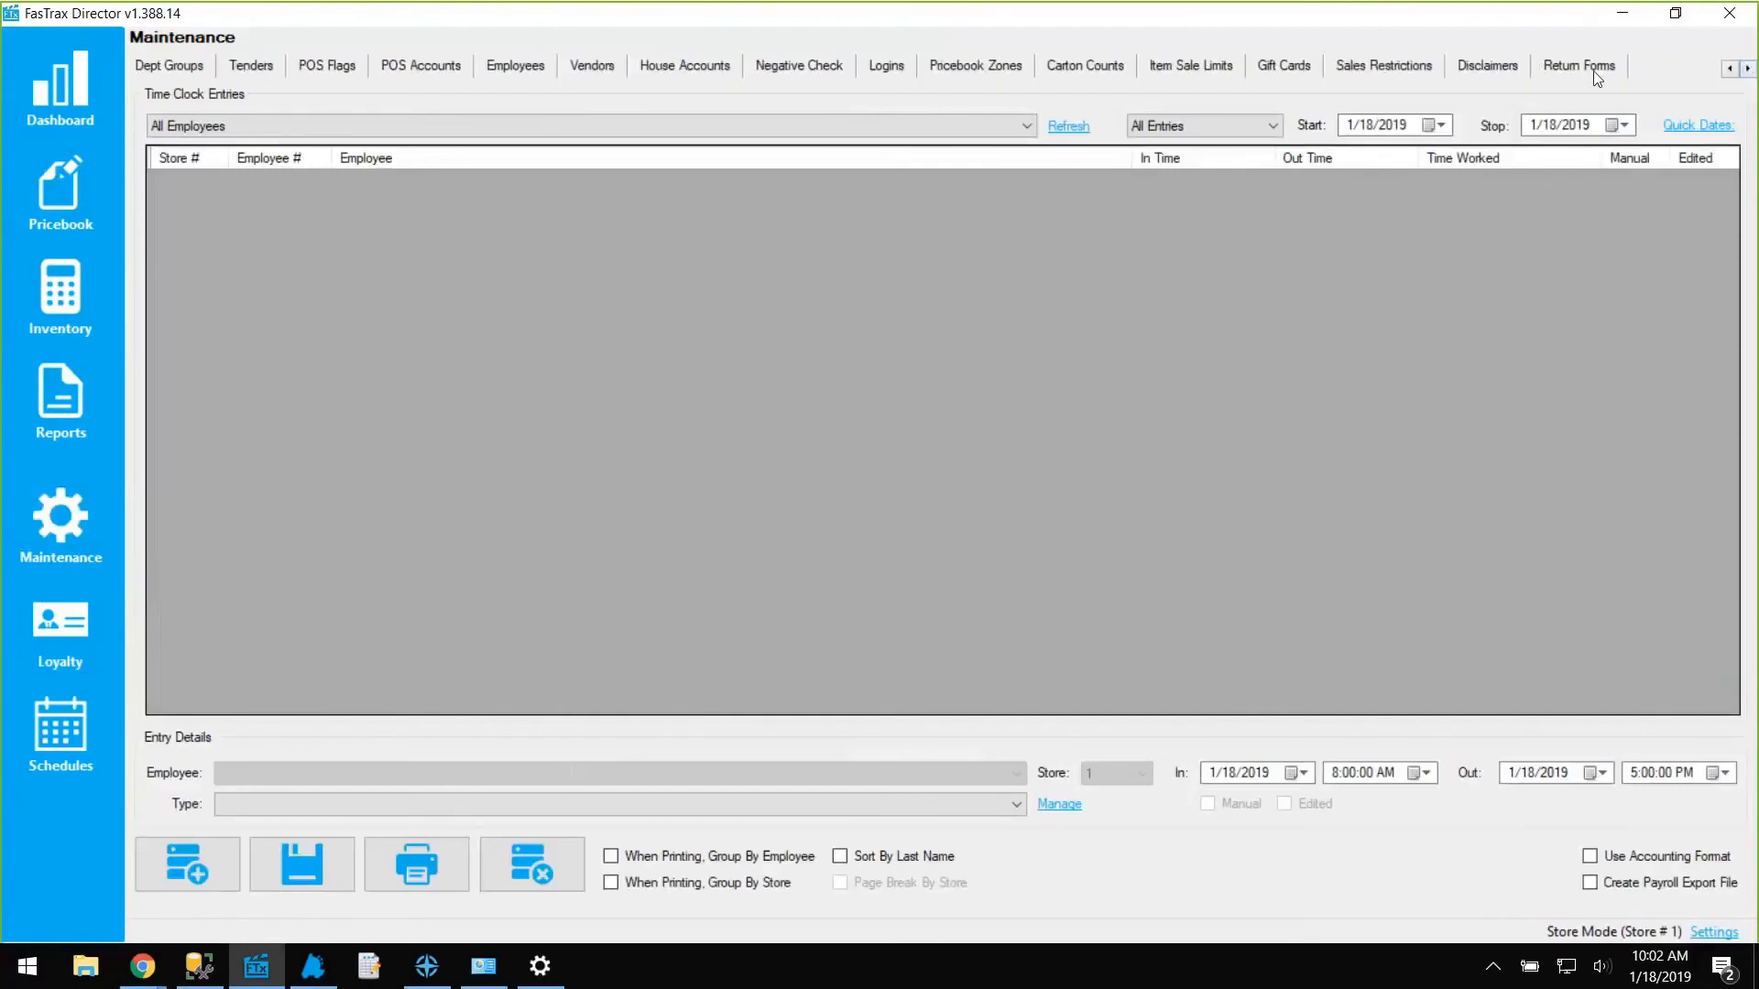
left_click(1580, 66)
left_click(307, 101)
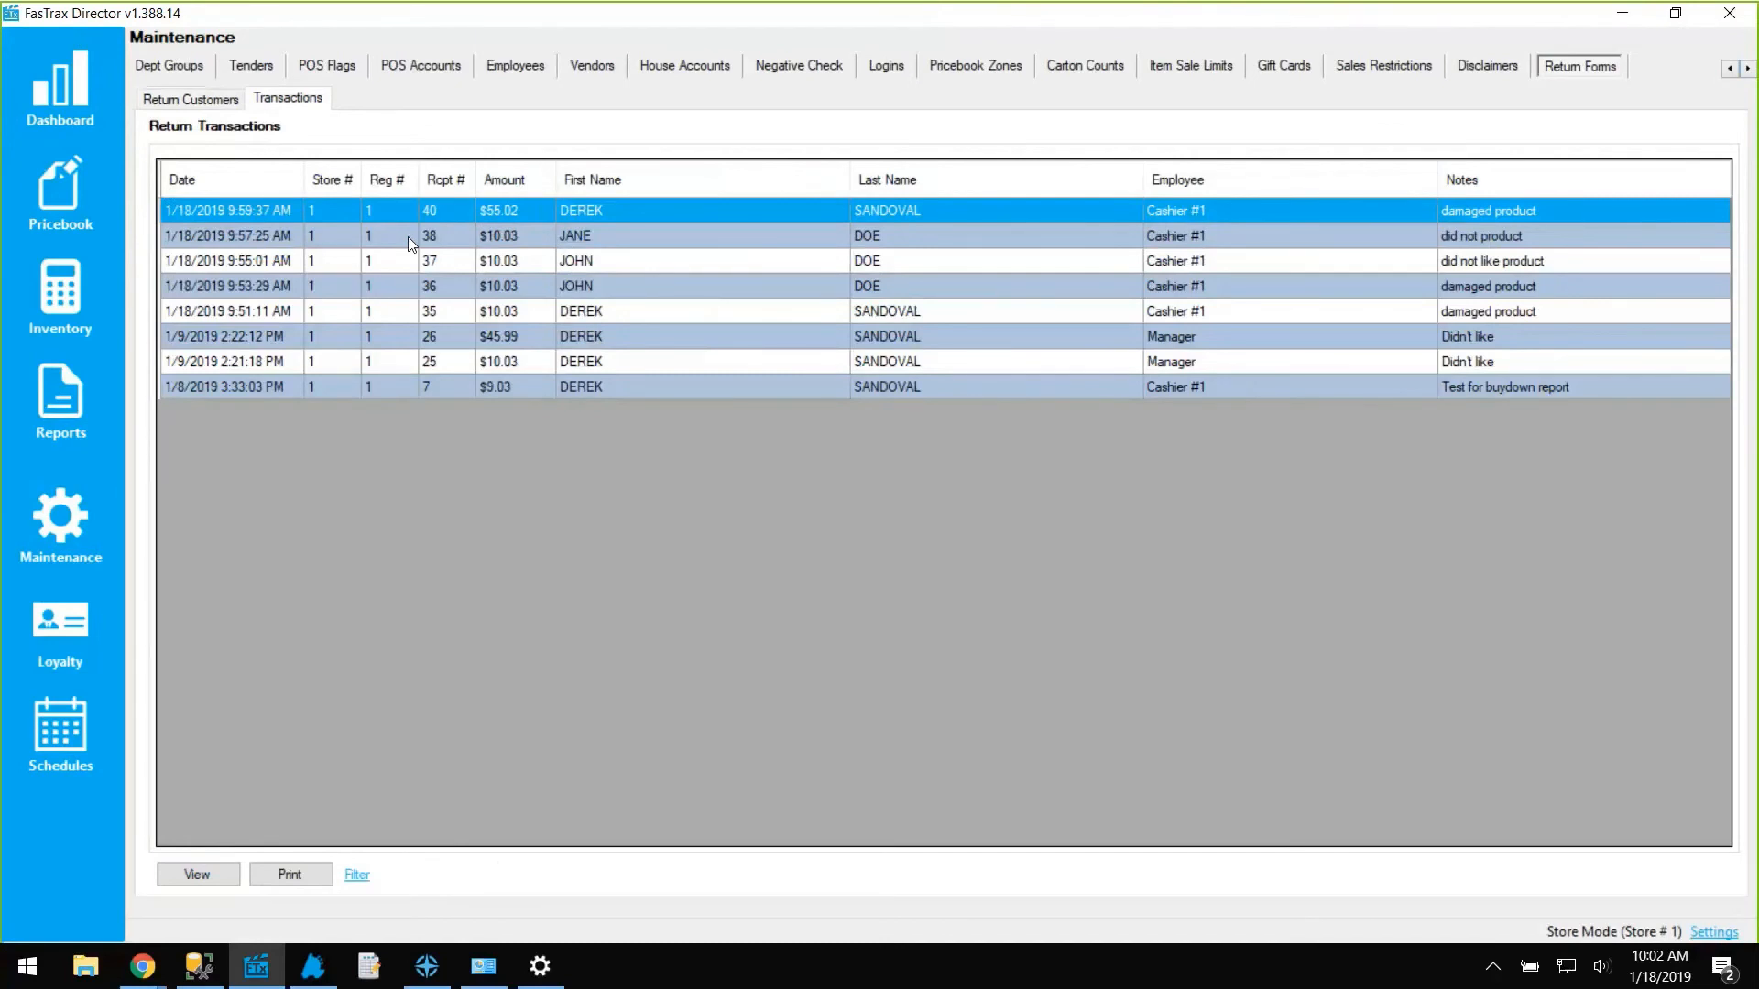
left_click(290, 875)
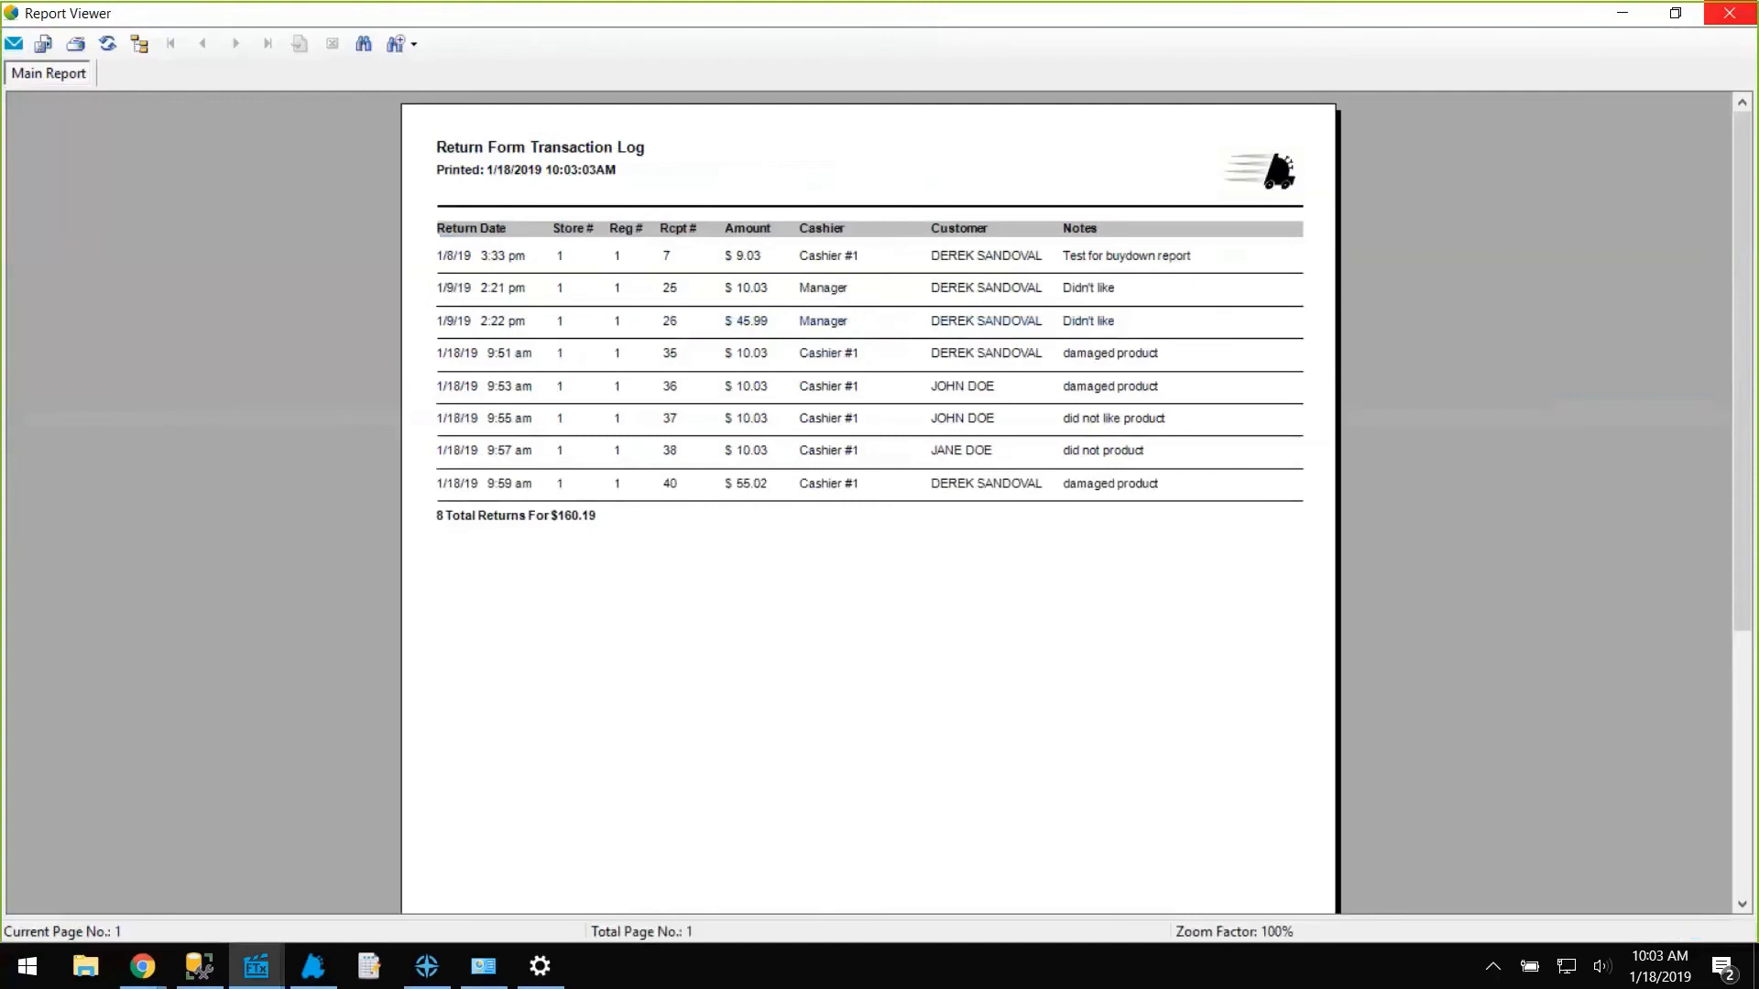
left_click(1734, 15)
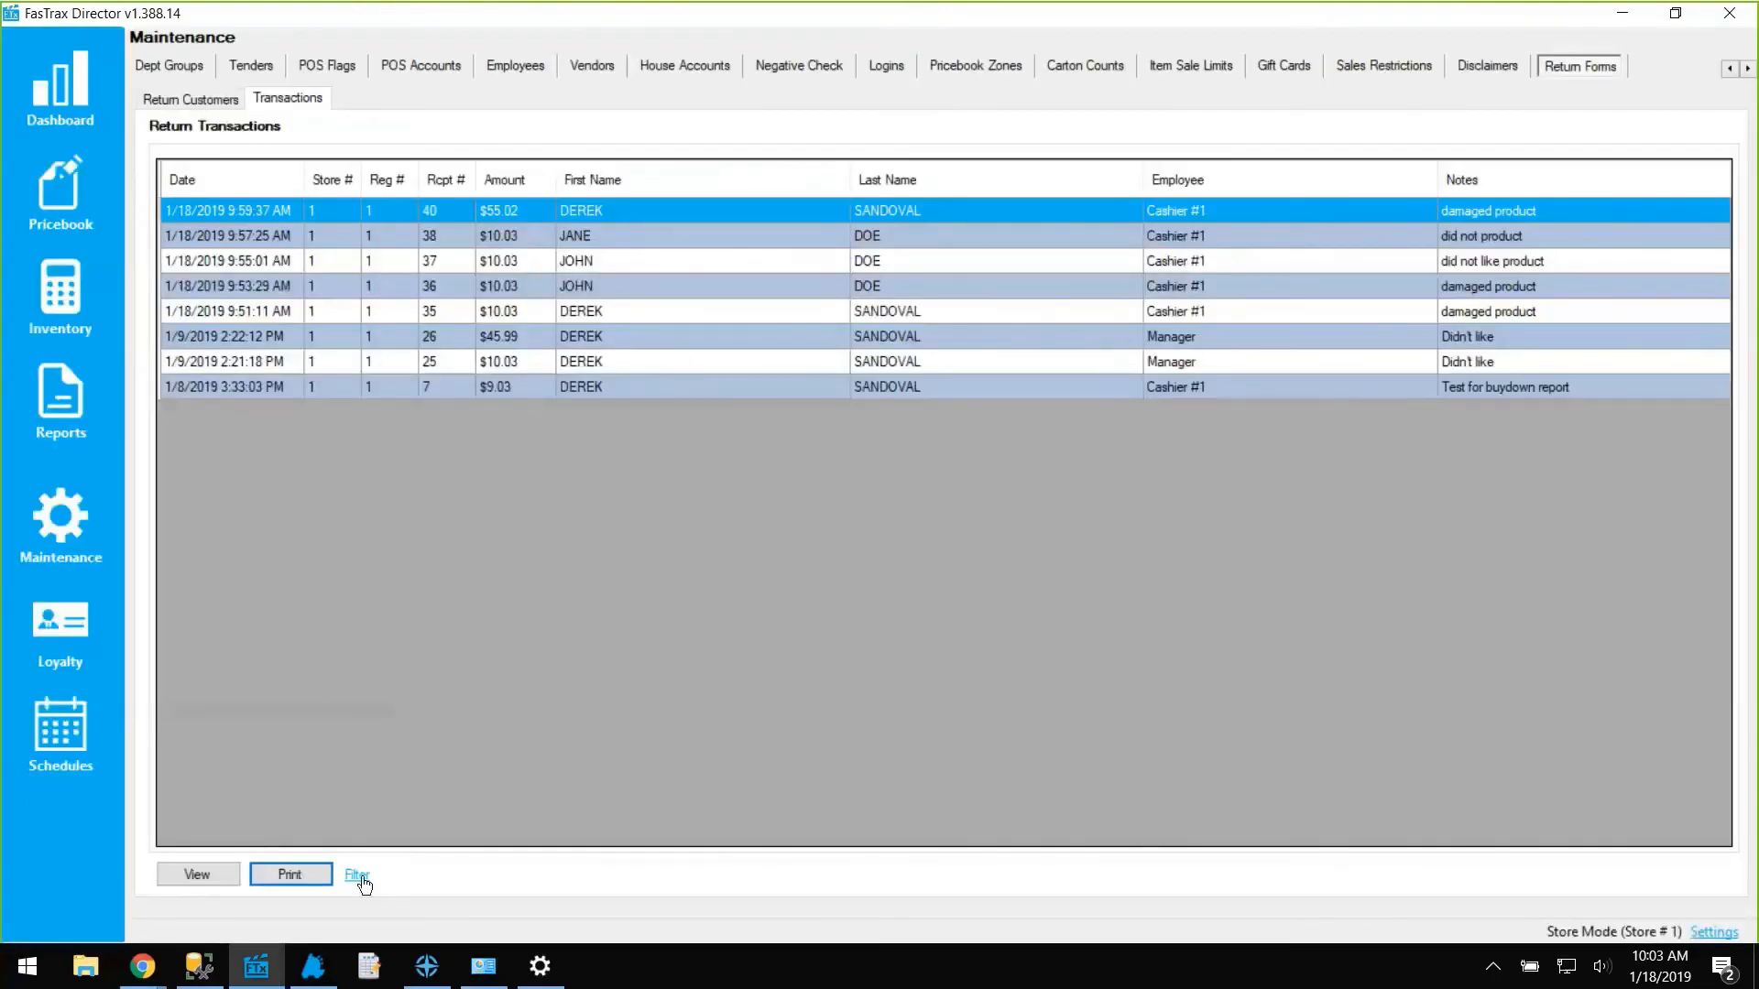
Filter return transactions by a customer's first name and preview the filtered transaction log.
left_click(356, 875)
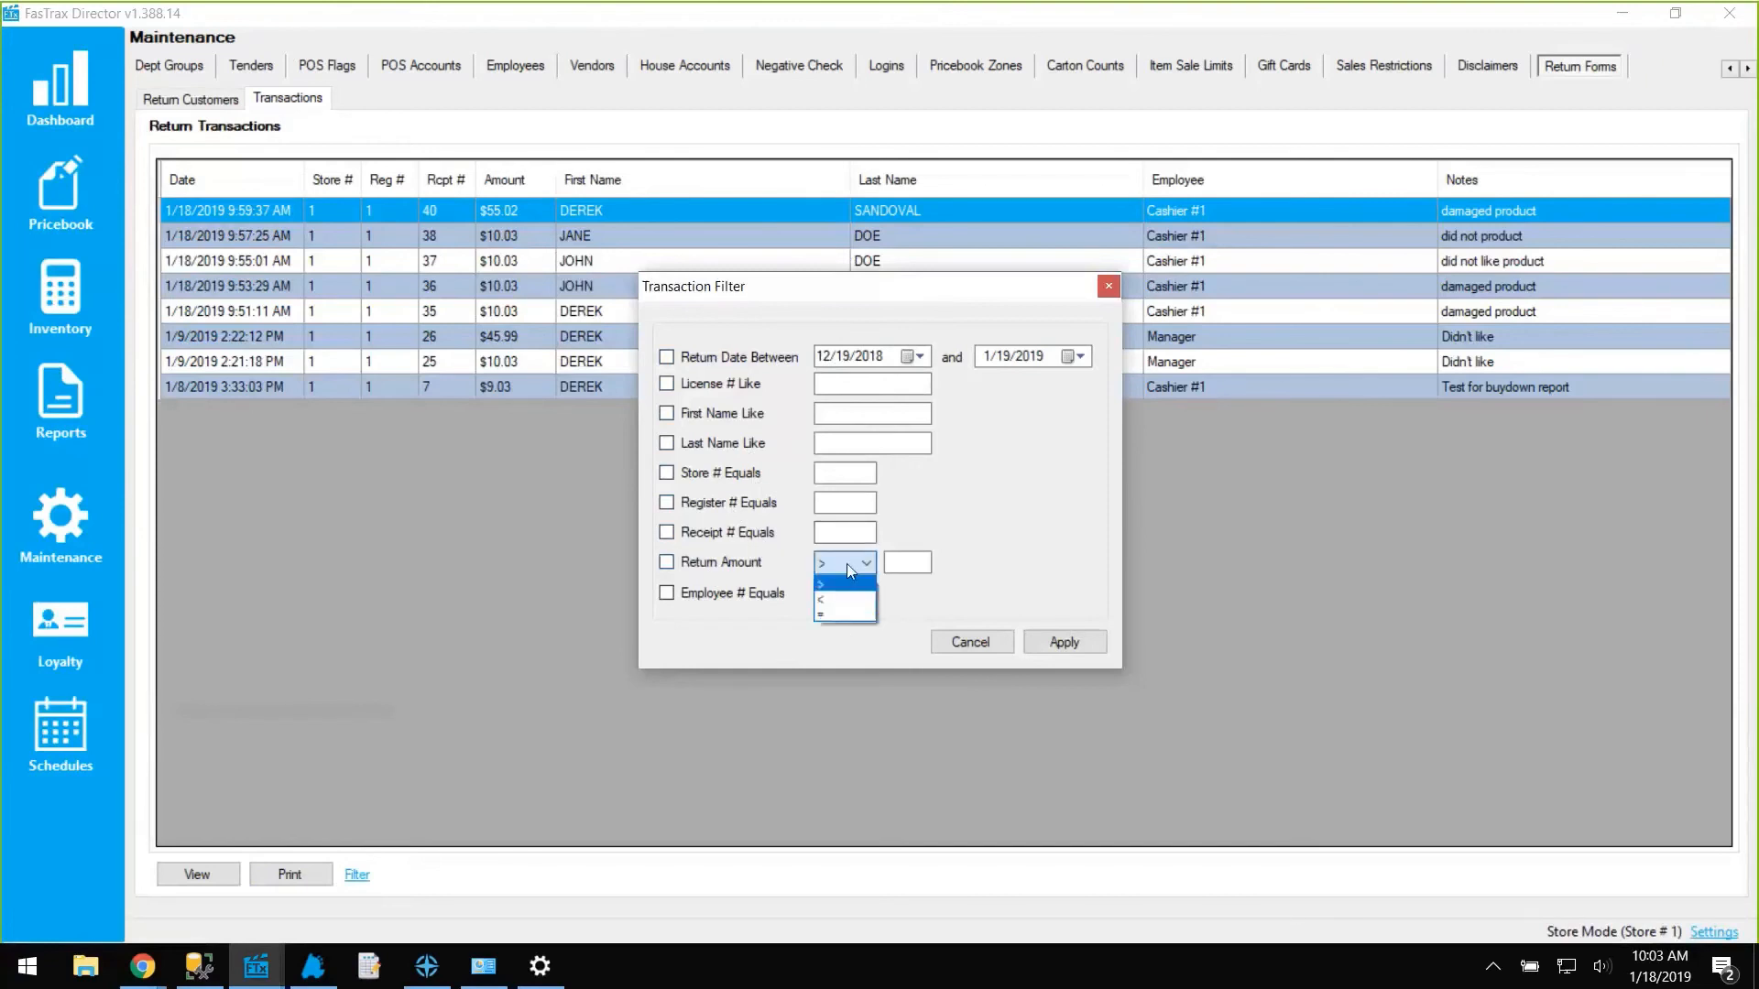
left_click(839, 577)
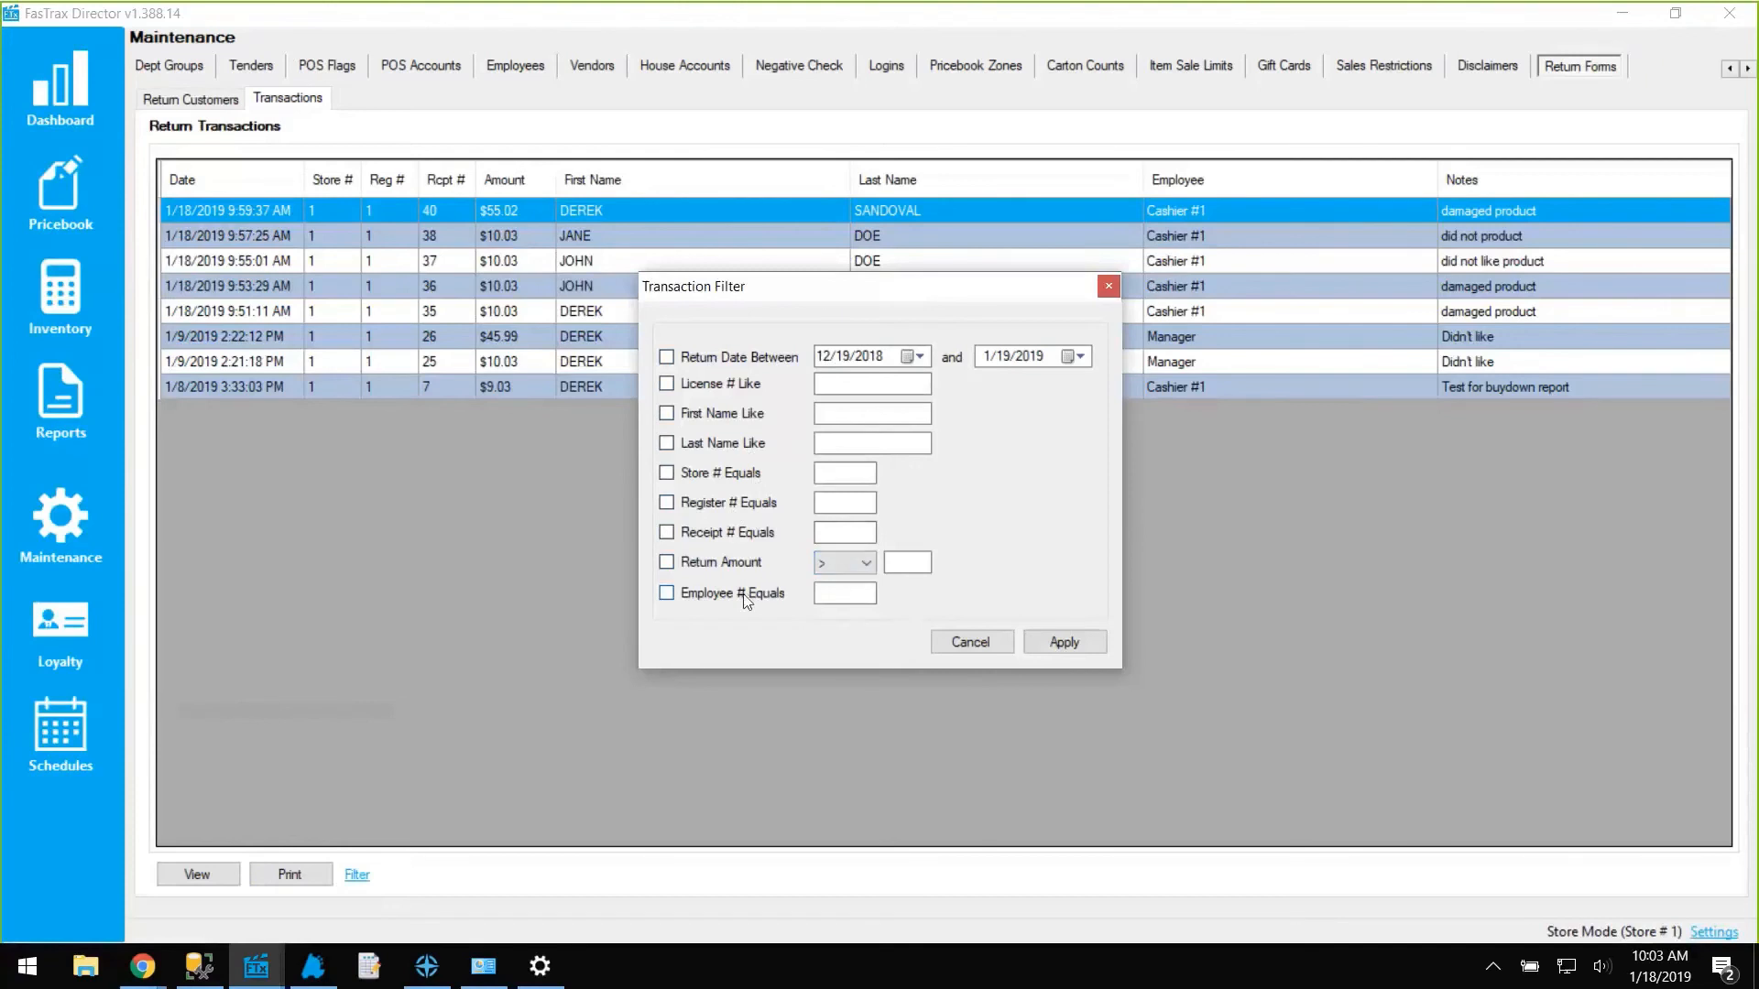
left_click(733, 417)
left_click(887, 416)
type("derek")
left_click(1060, 644)
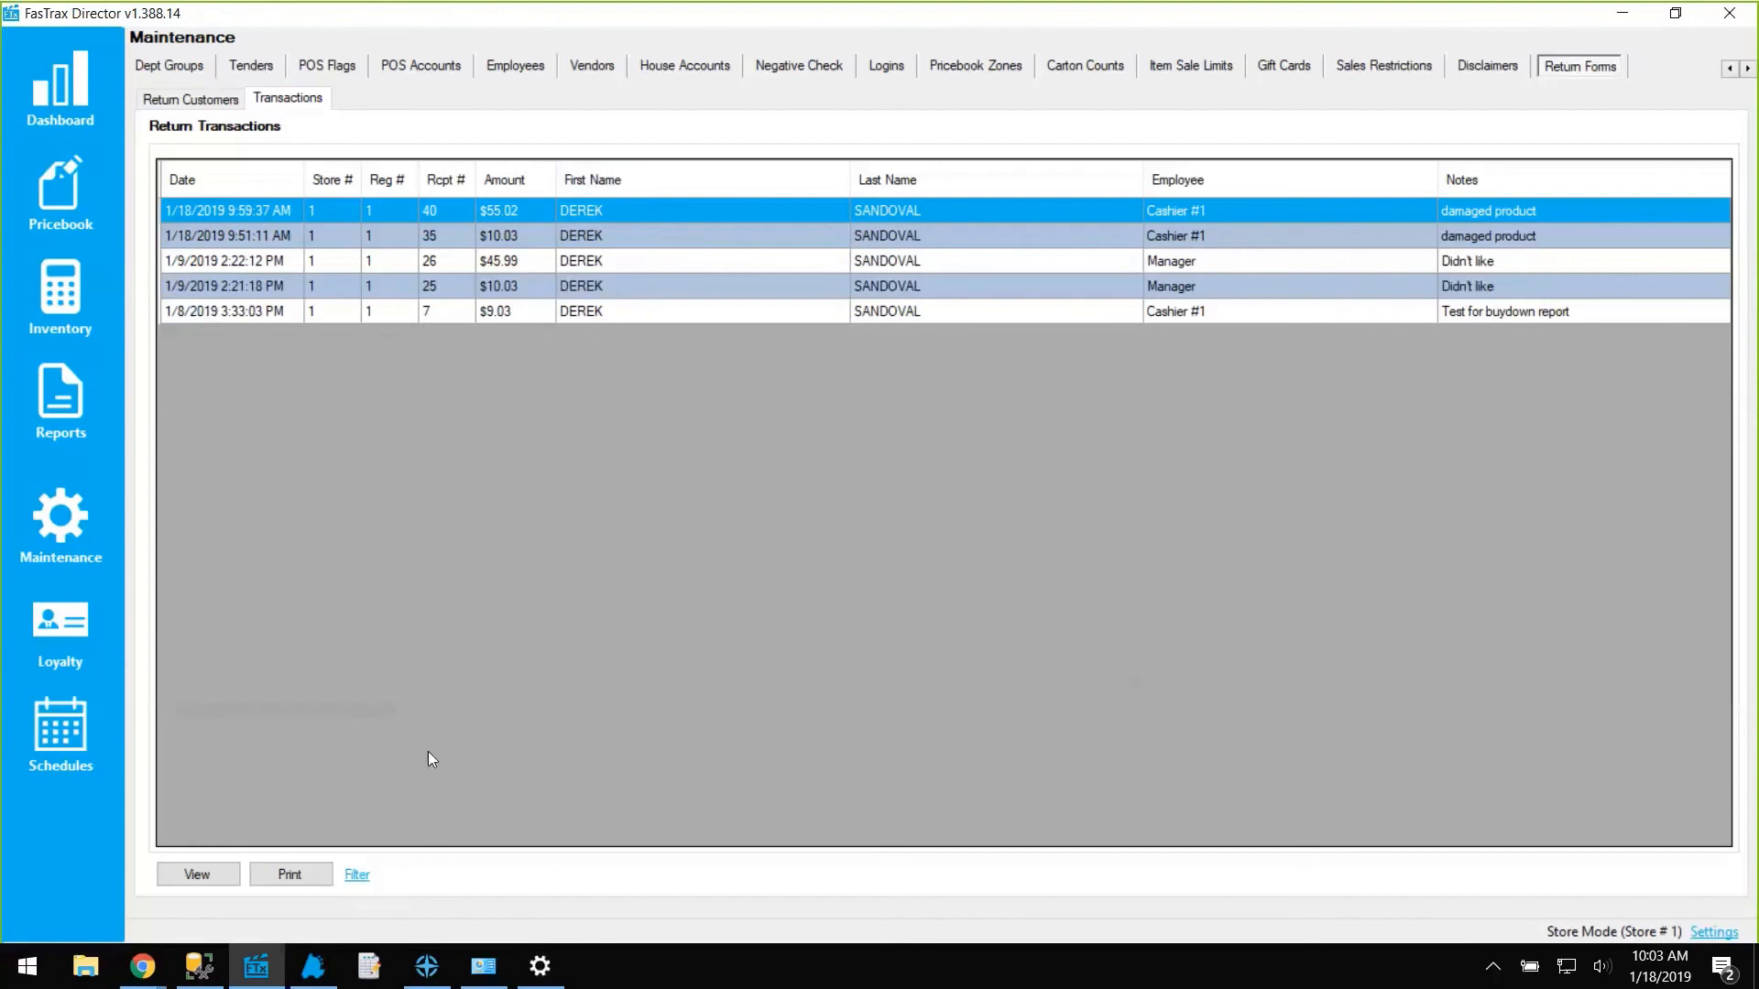
left_click(291, 875)
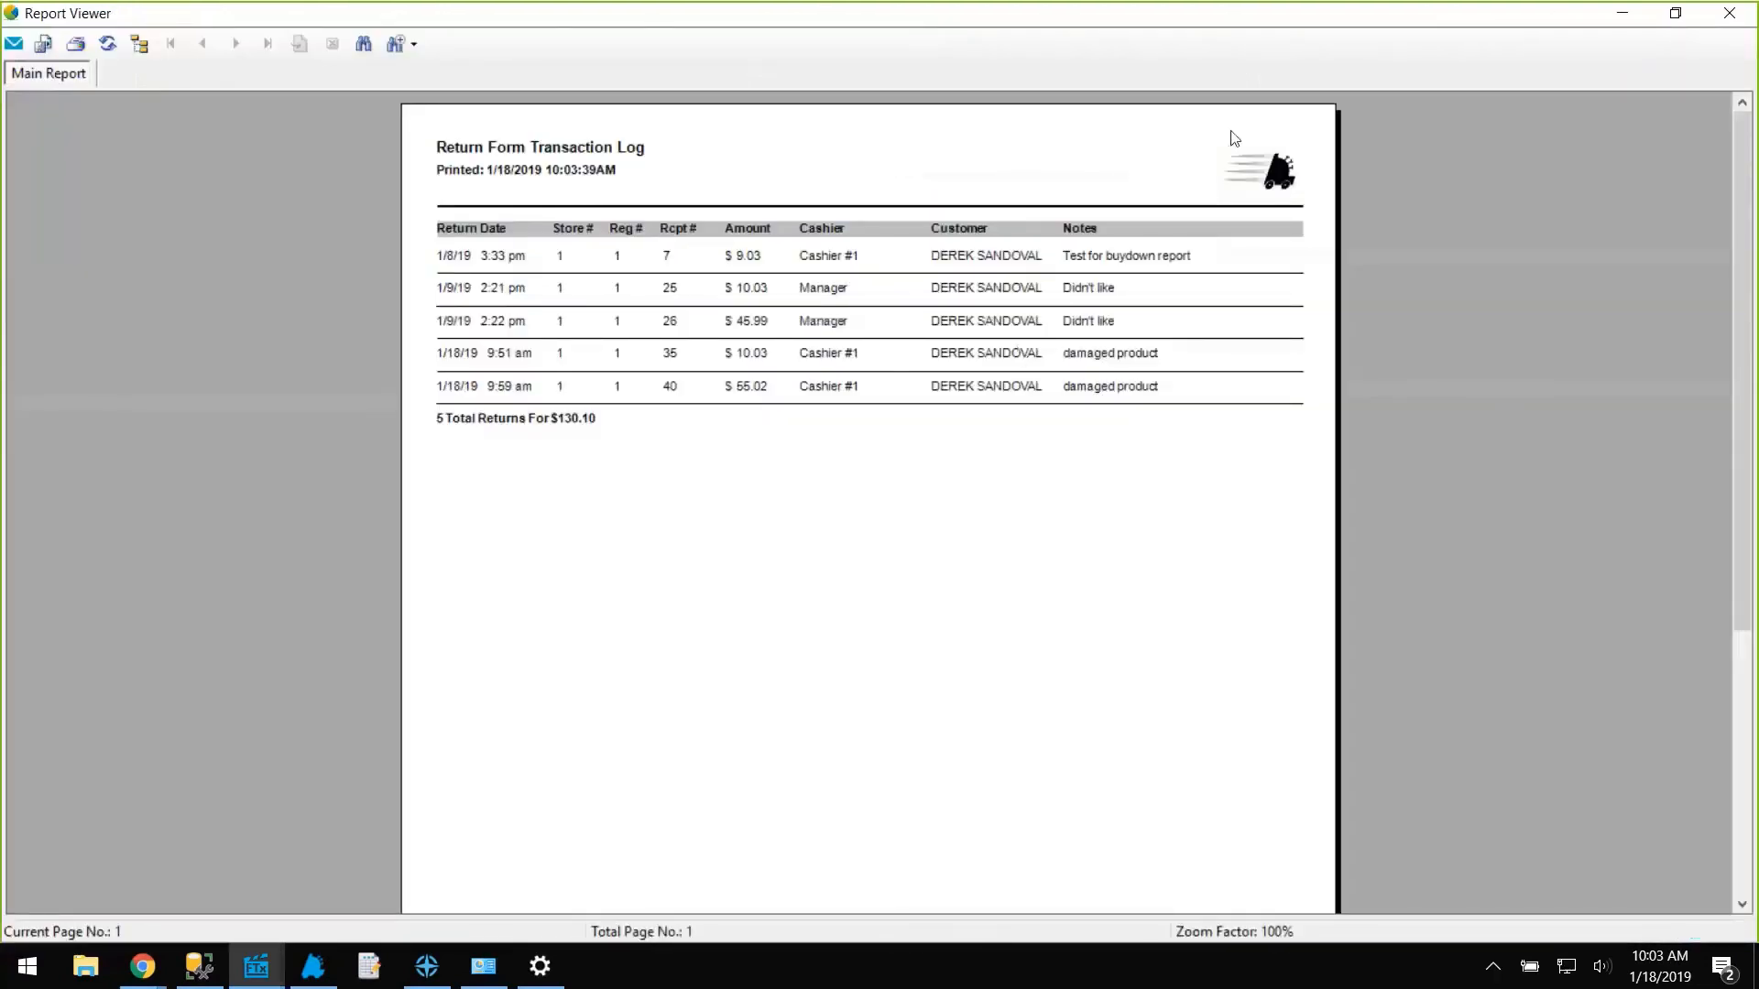
left_click(1729, 13)
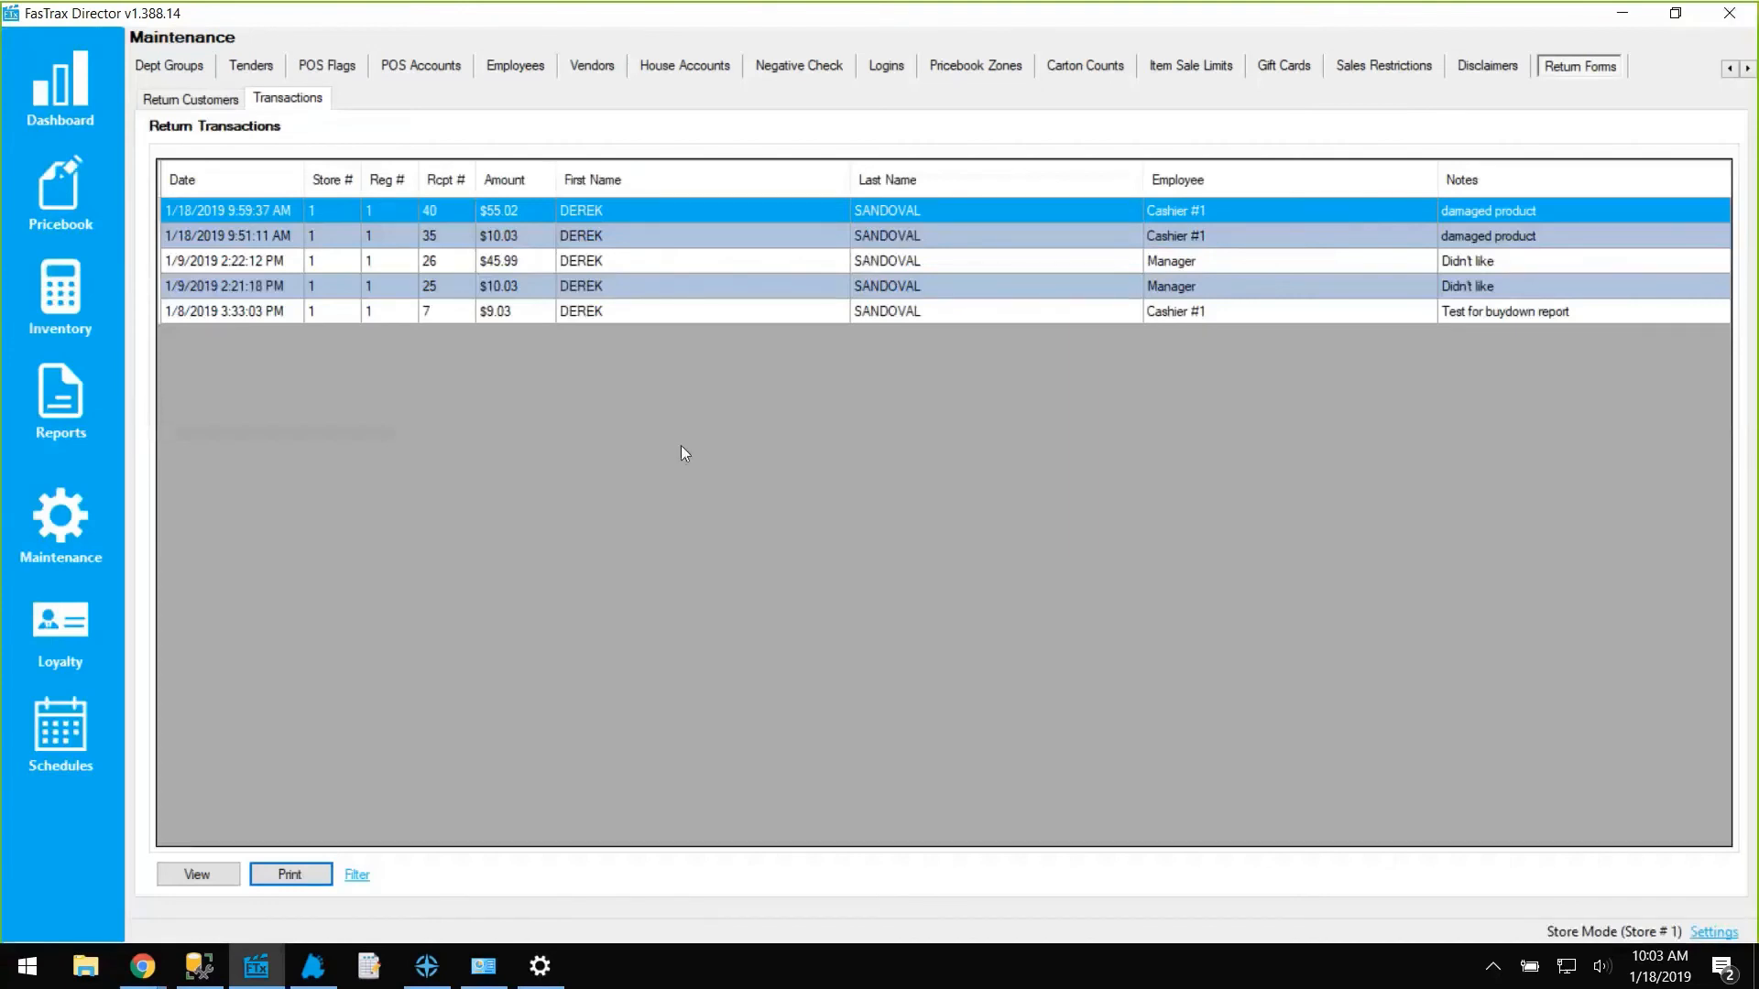
Change the first-name filter to another customer, leaving only receipt 38's $10.03 return.
left_click(357, 875)
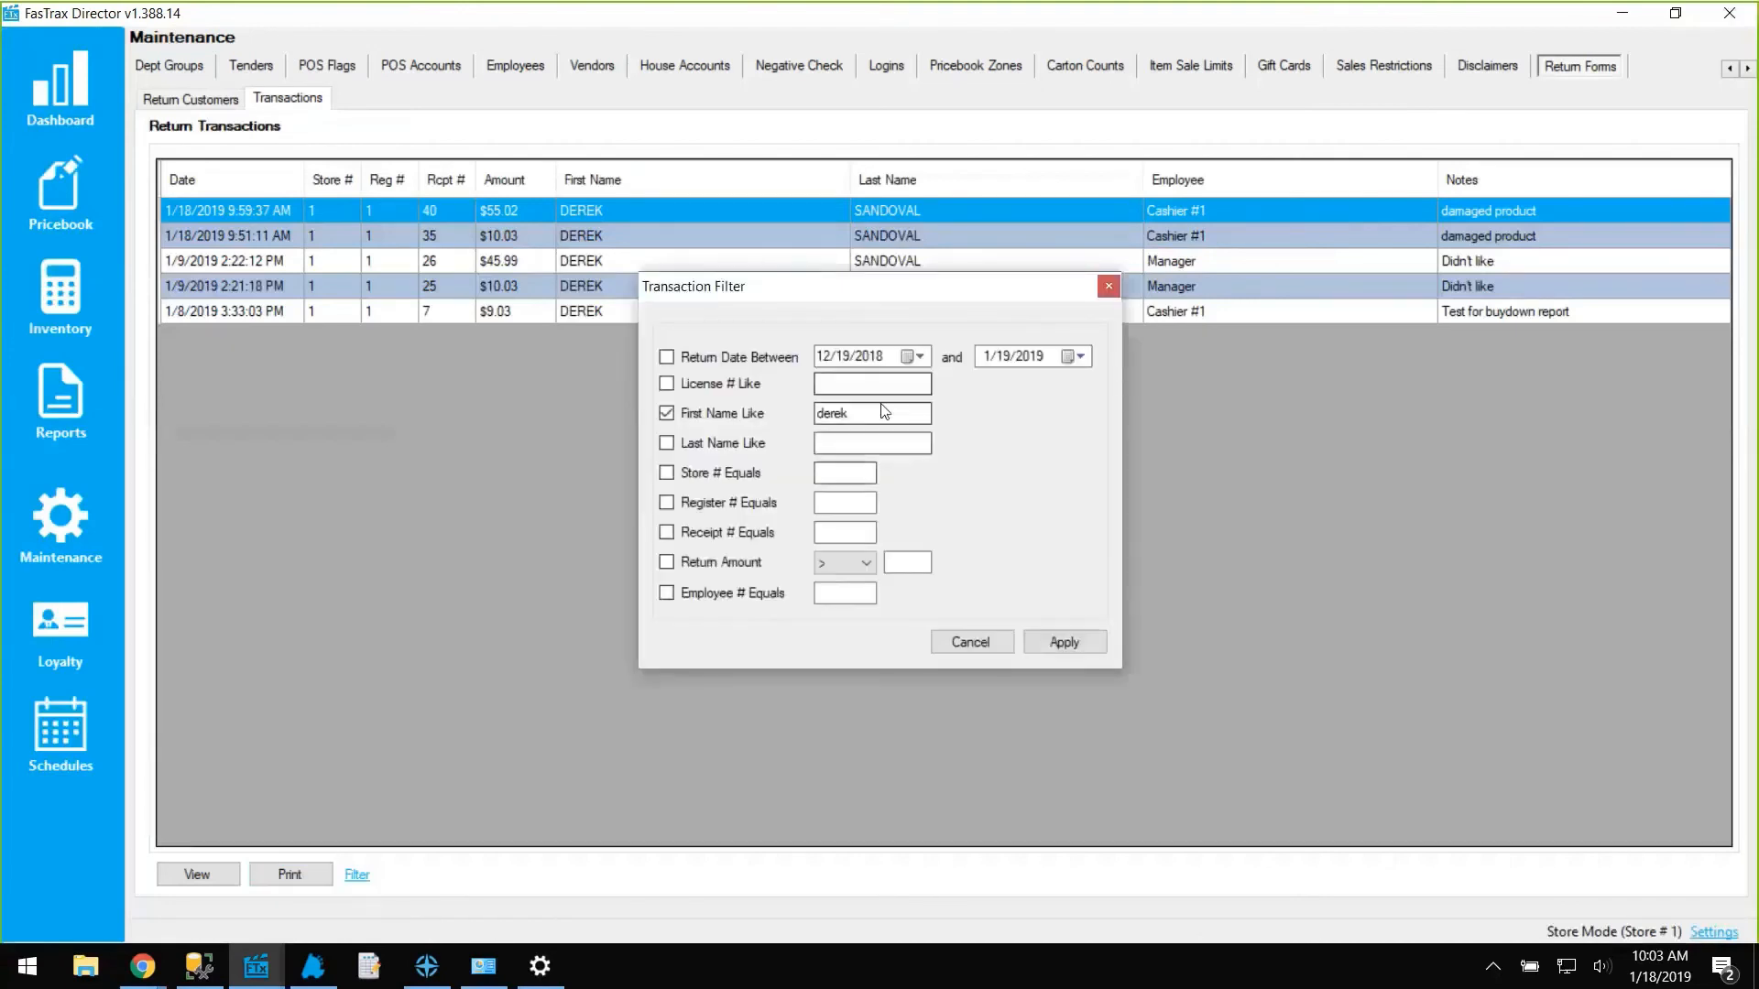
type("jane")
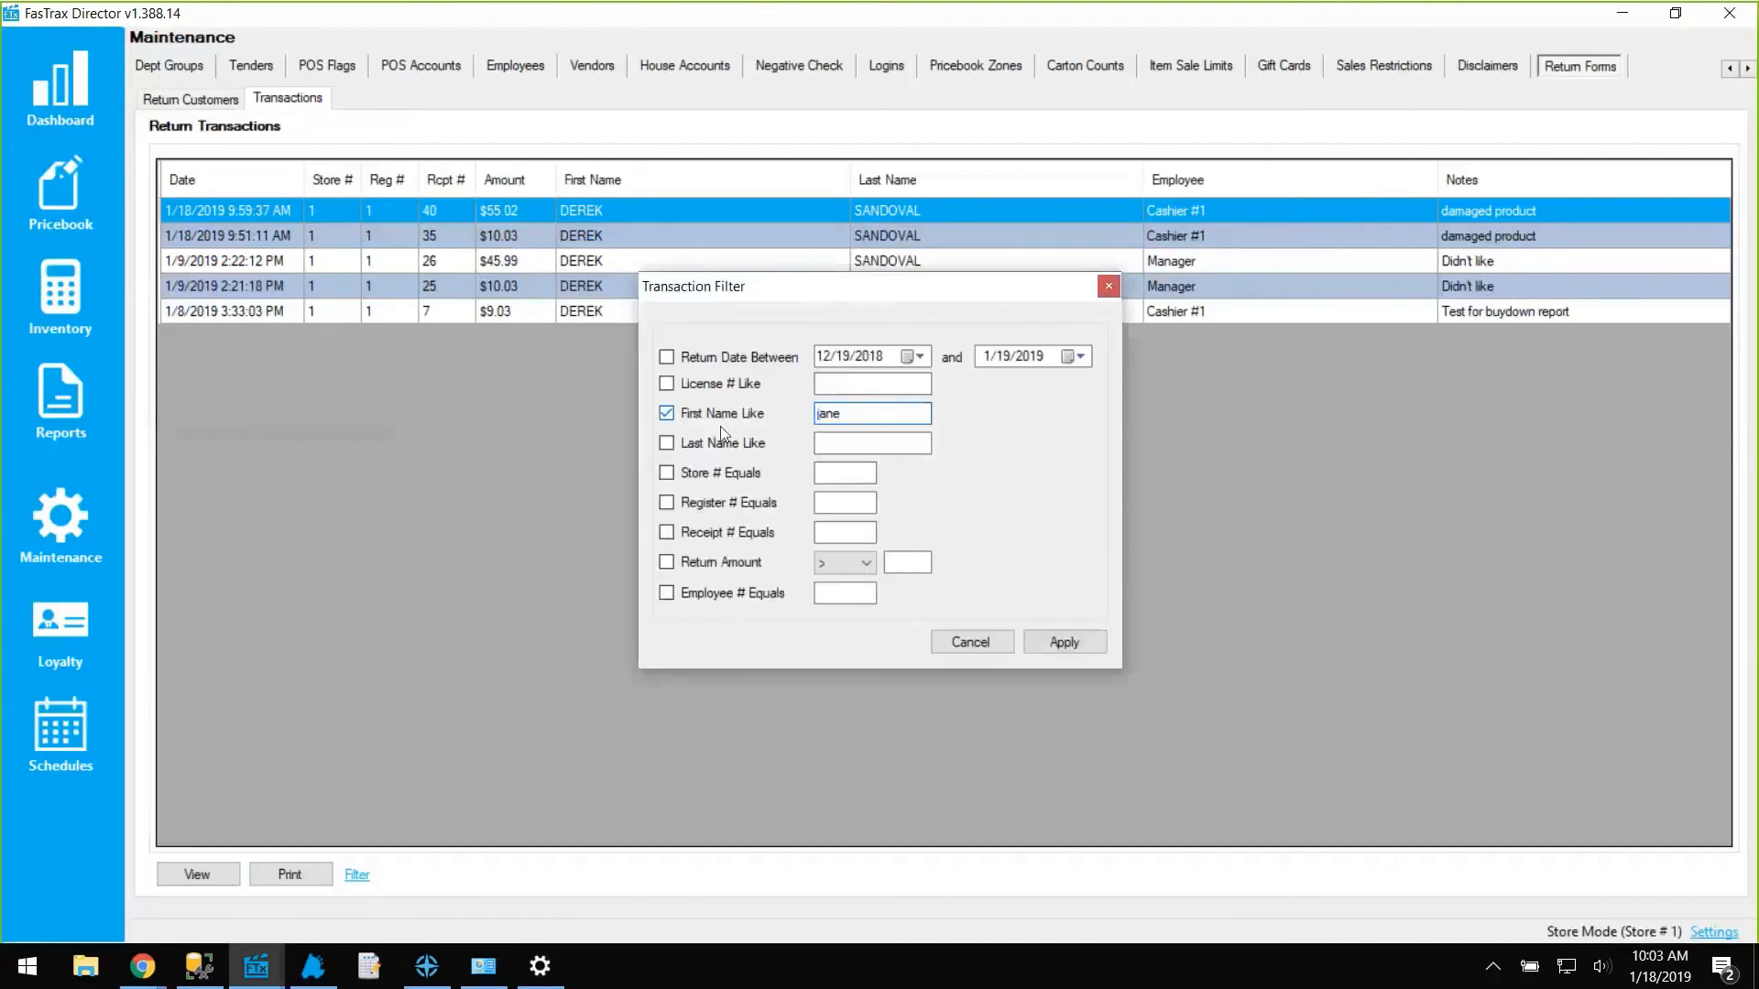
left_click(1059, 643)
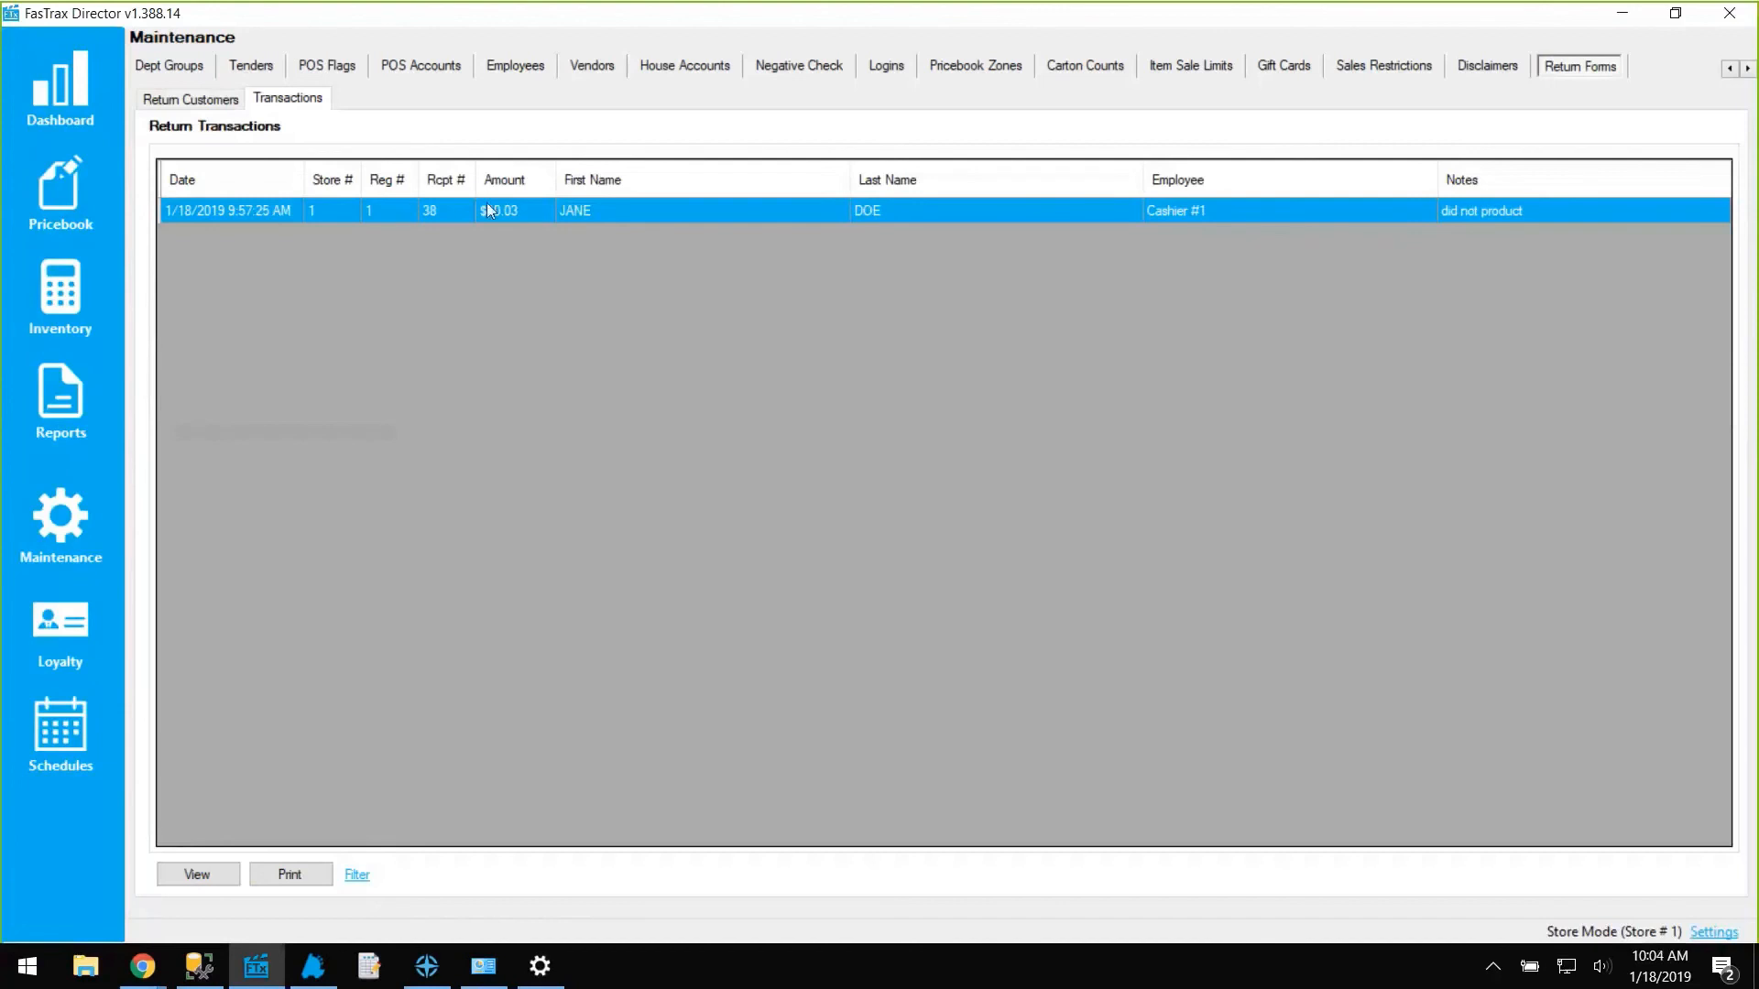
Open the second return customer's details from the Return Customers list and close them.
left_click(216, 98)
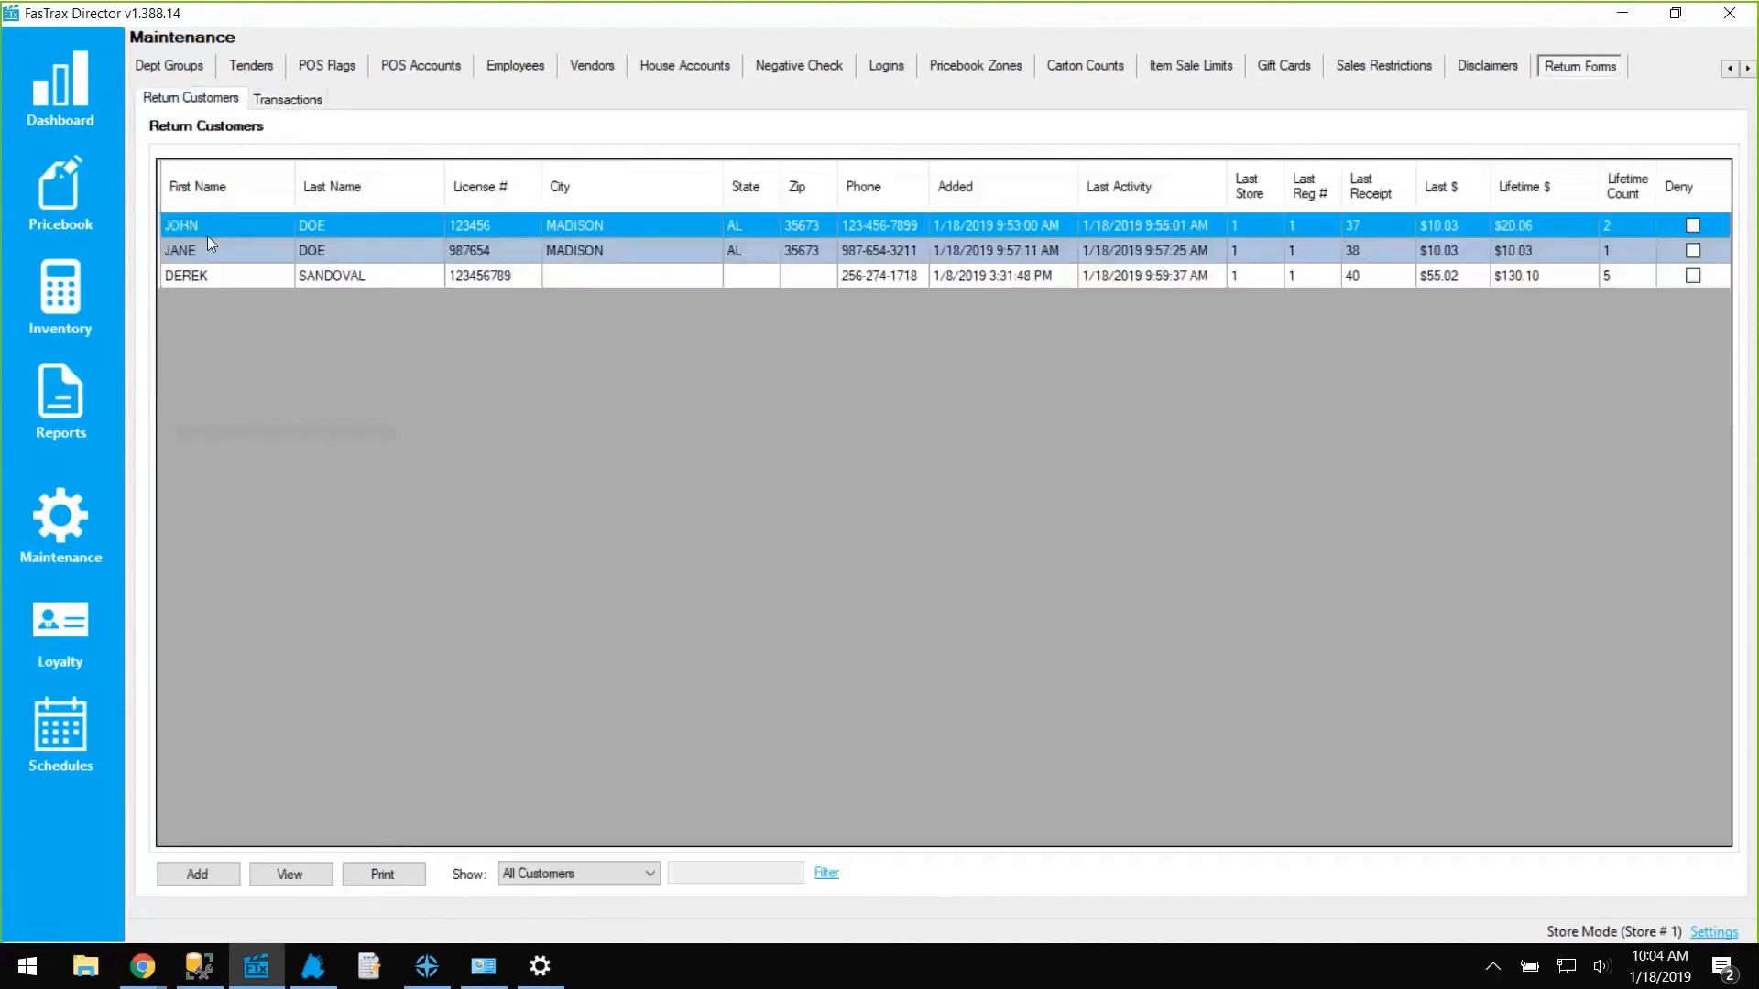
left_click(290, 99)
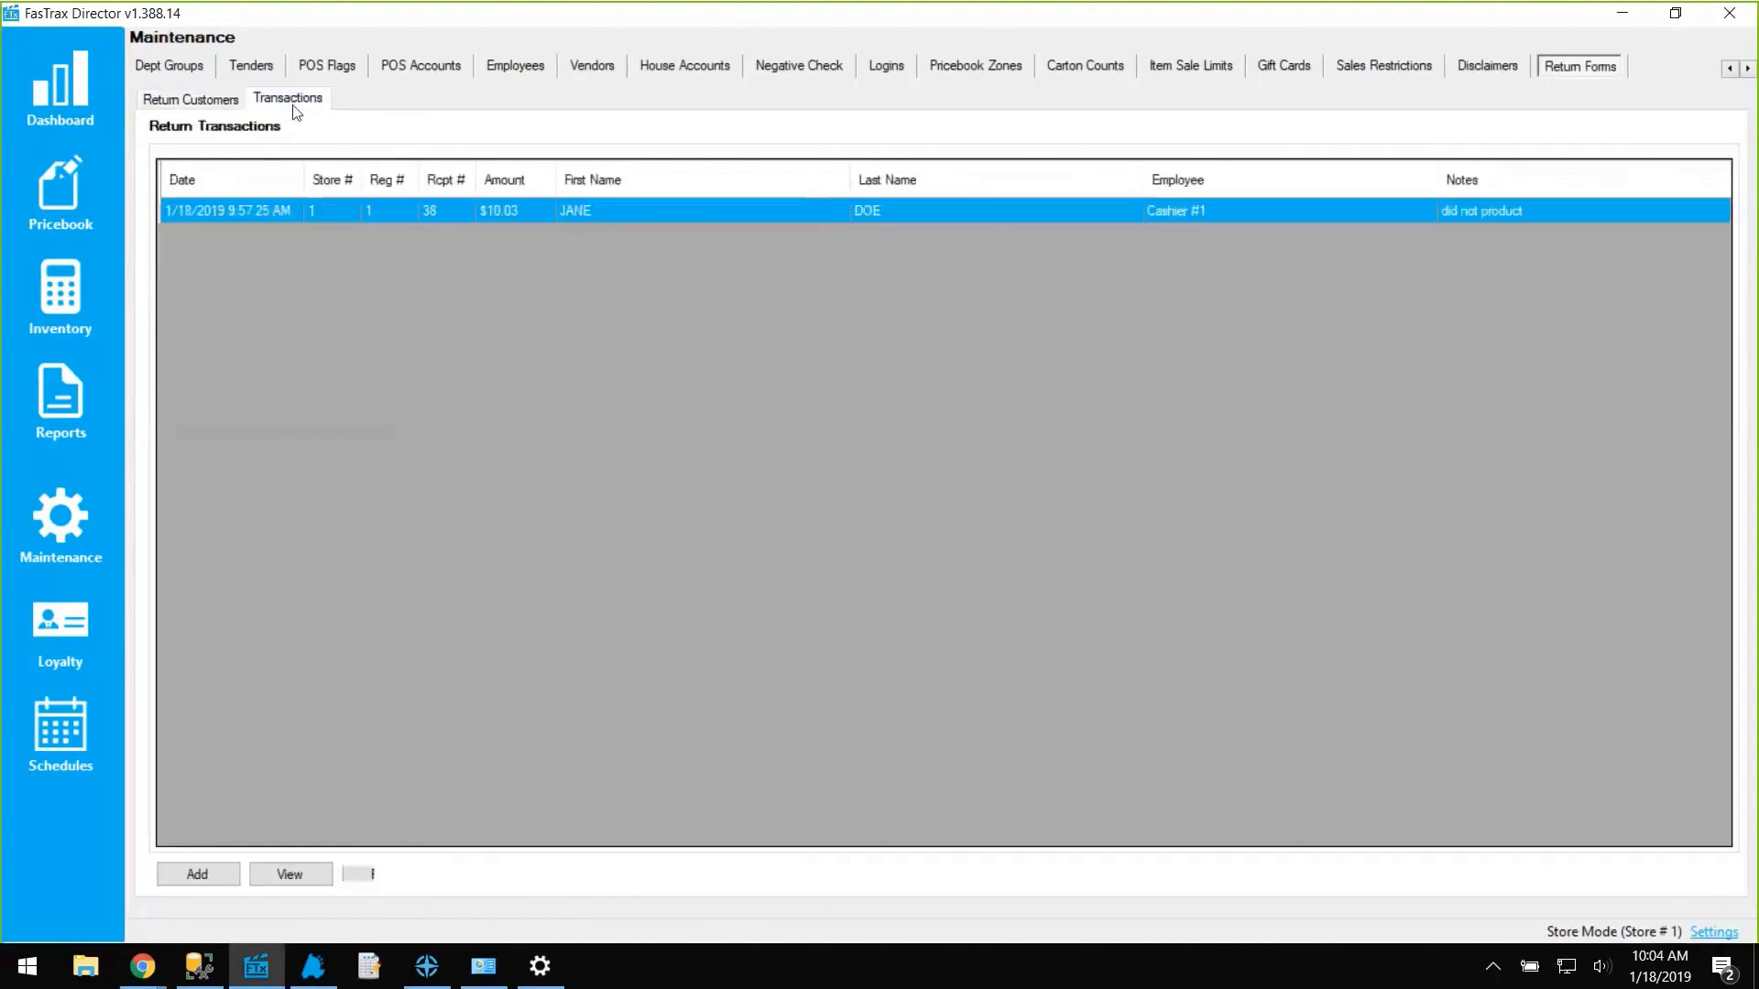
left_click(231, 98)
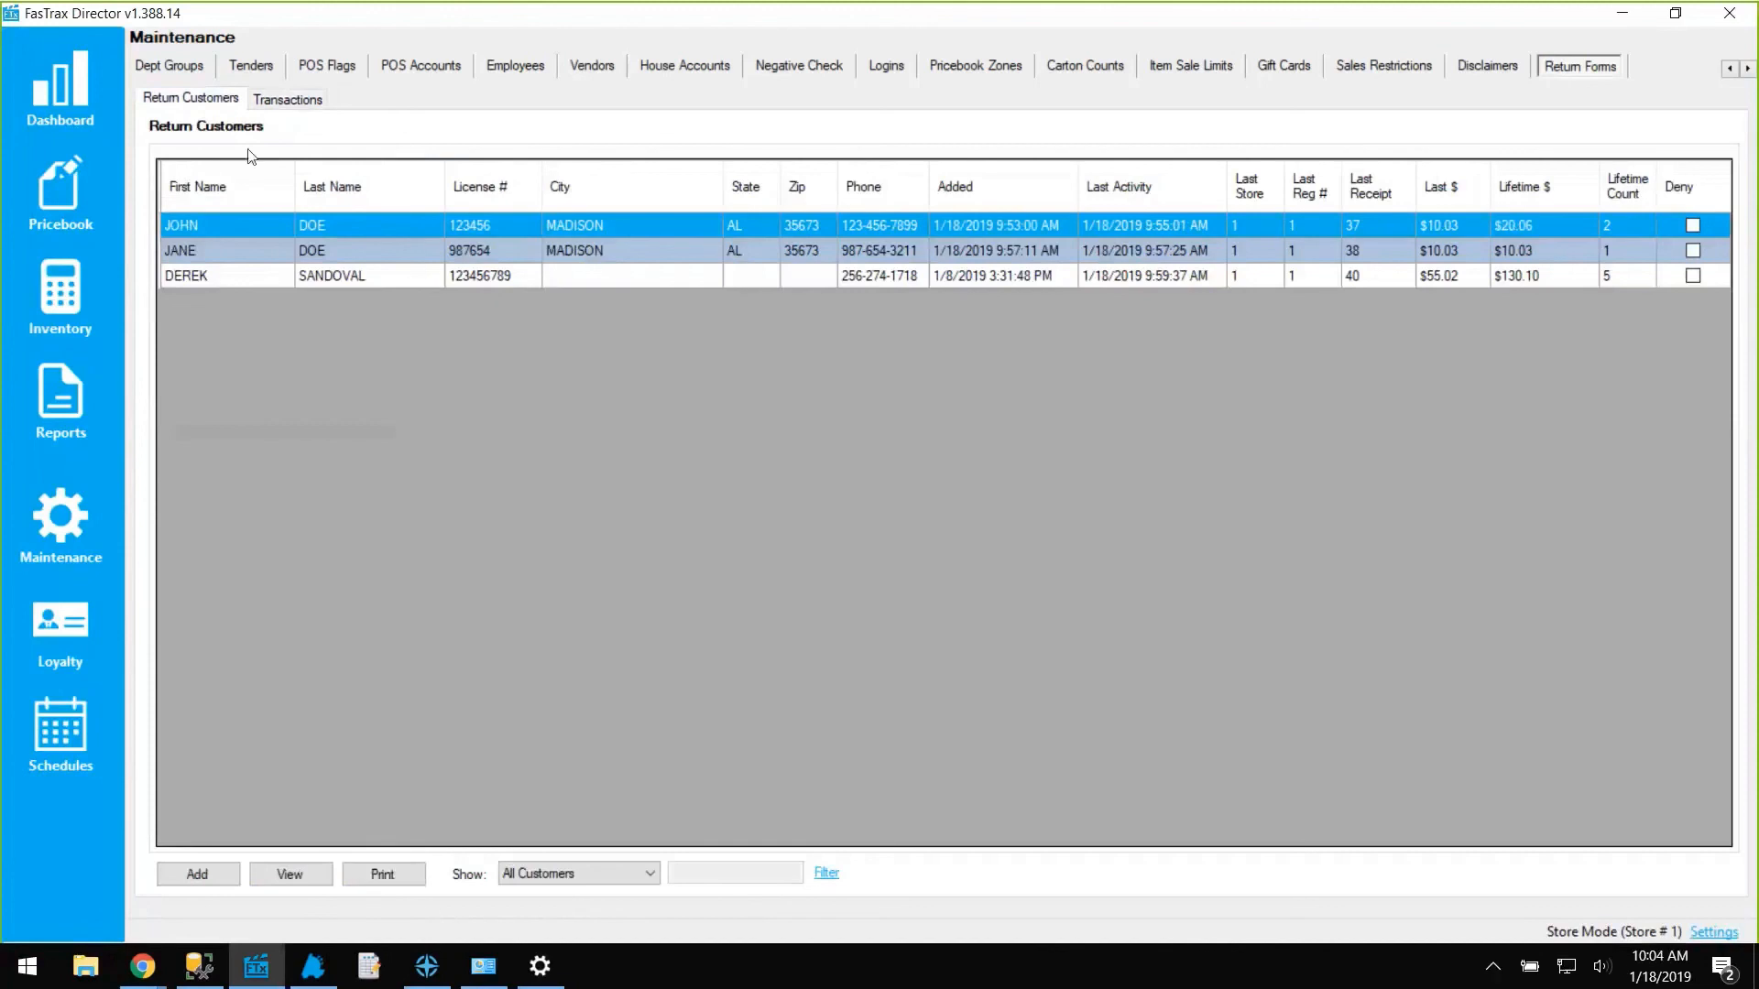
double_click(223, 245)
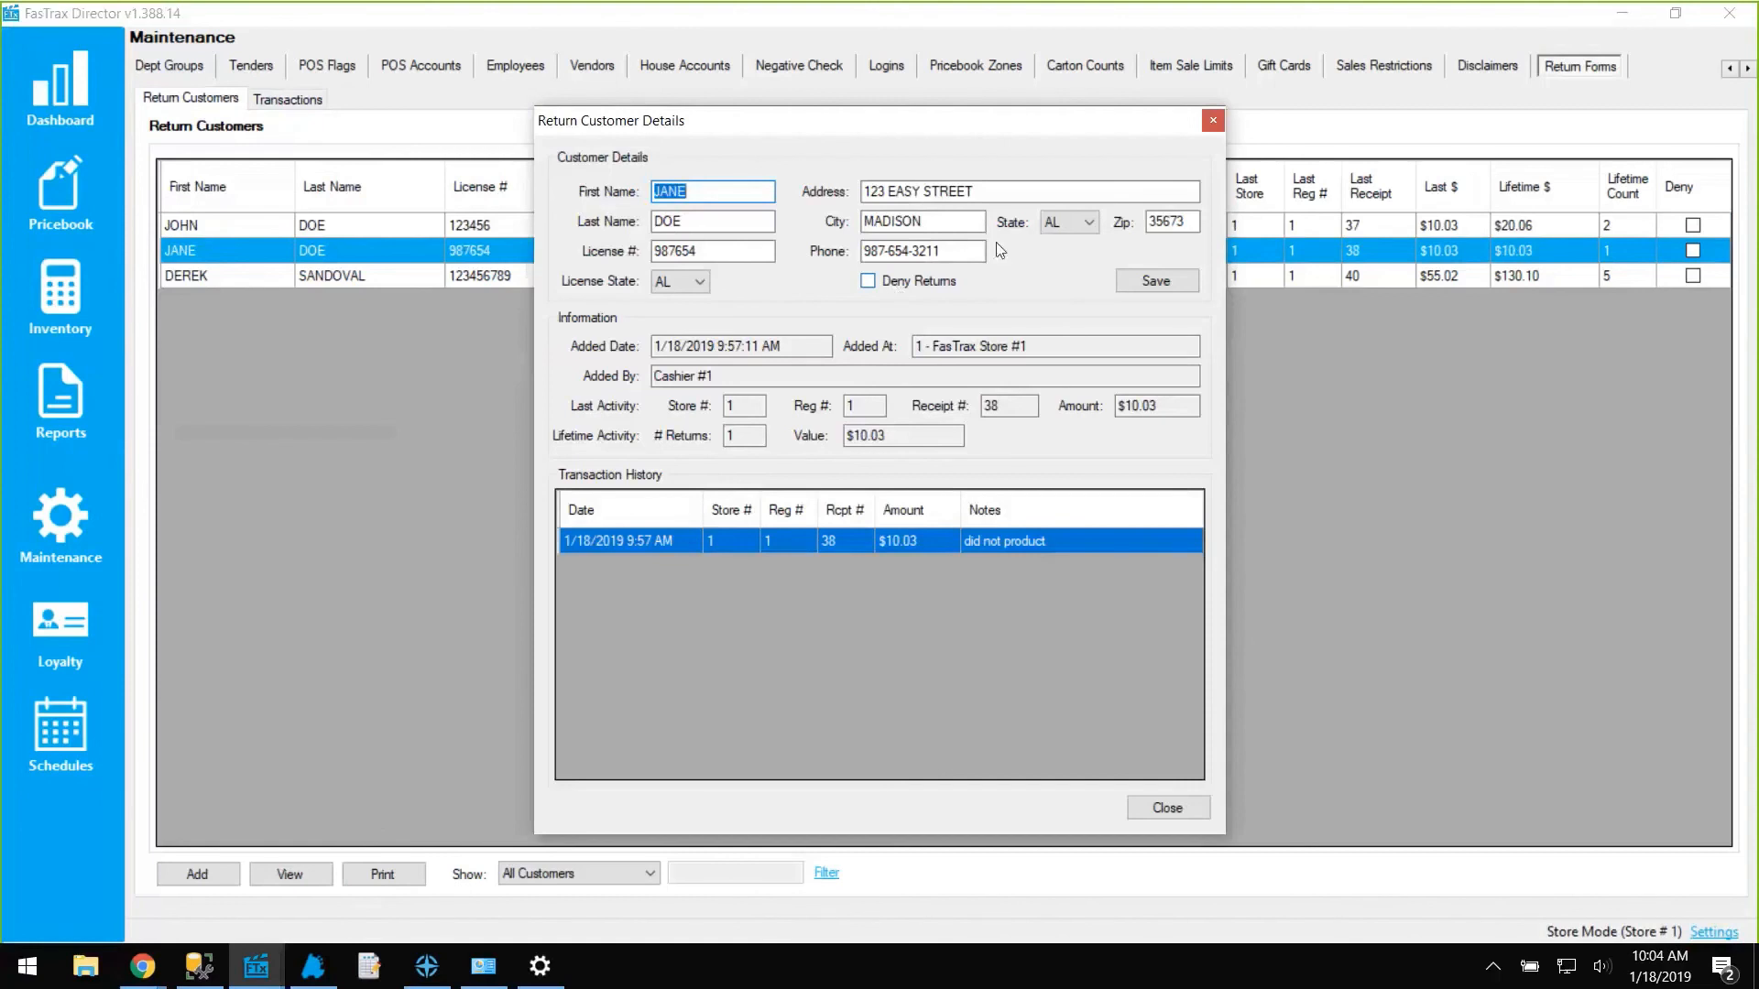
left_click(1212, 122)
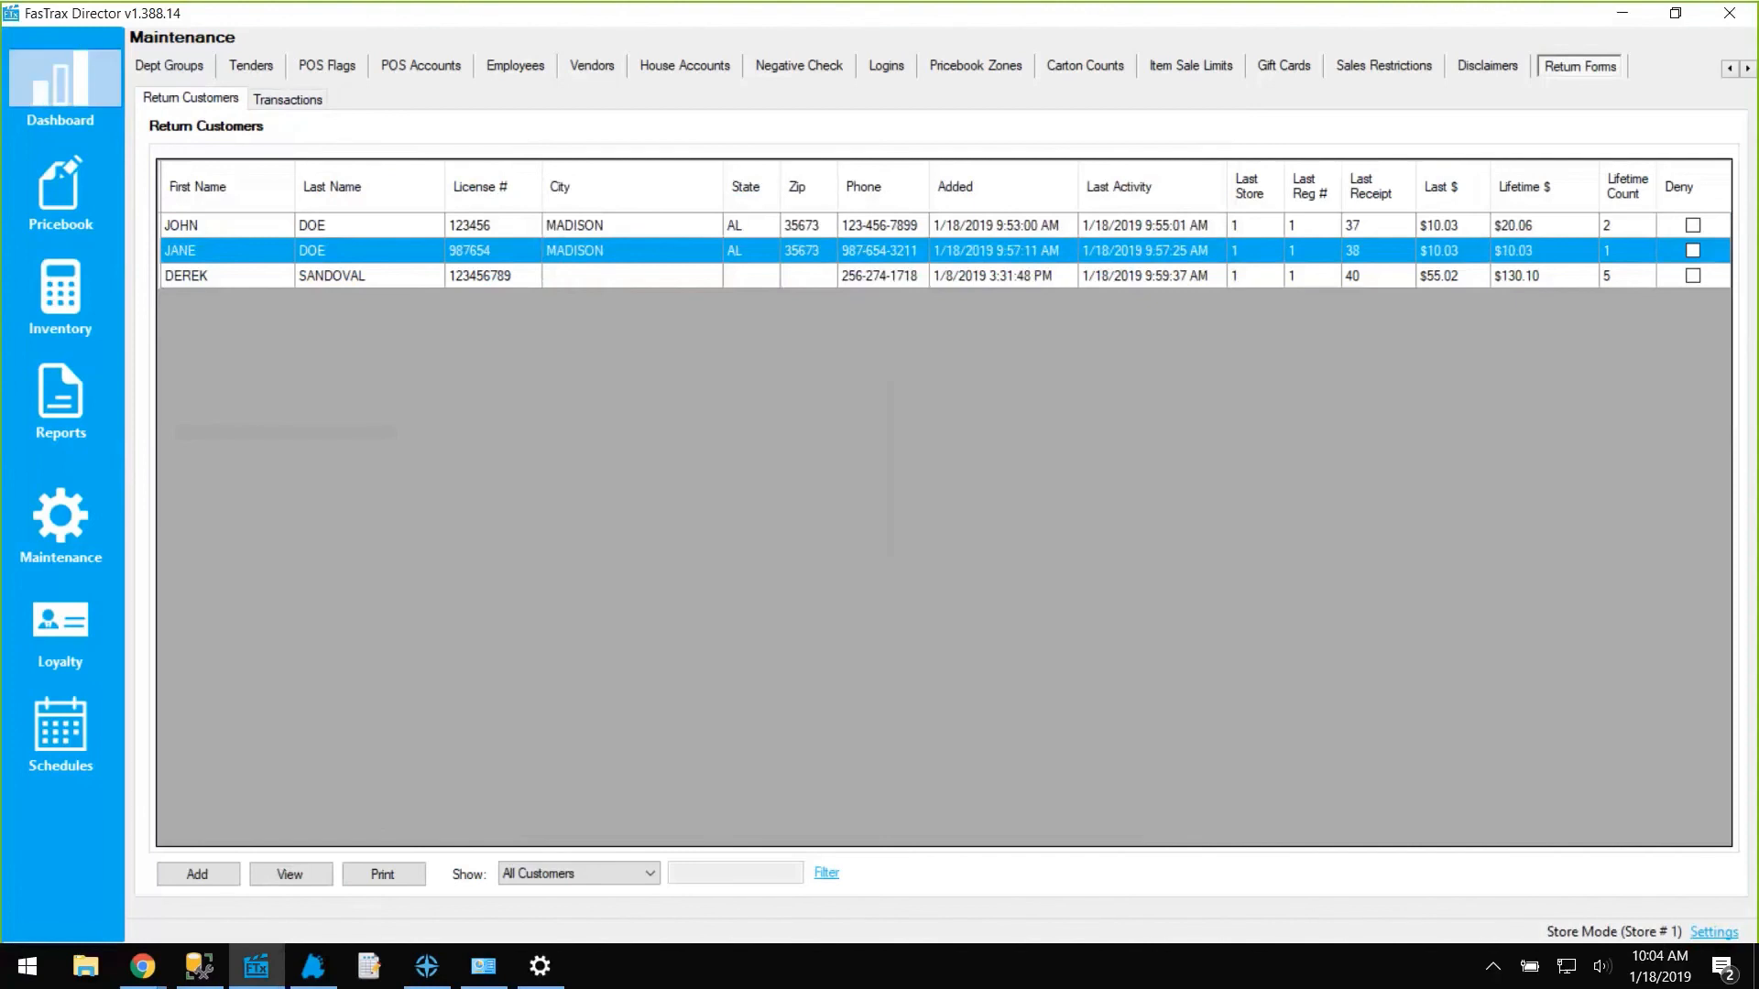
left_click(142, 965)
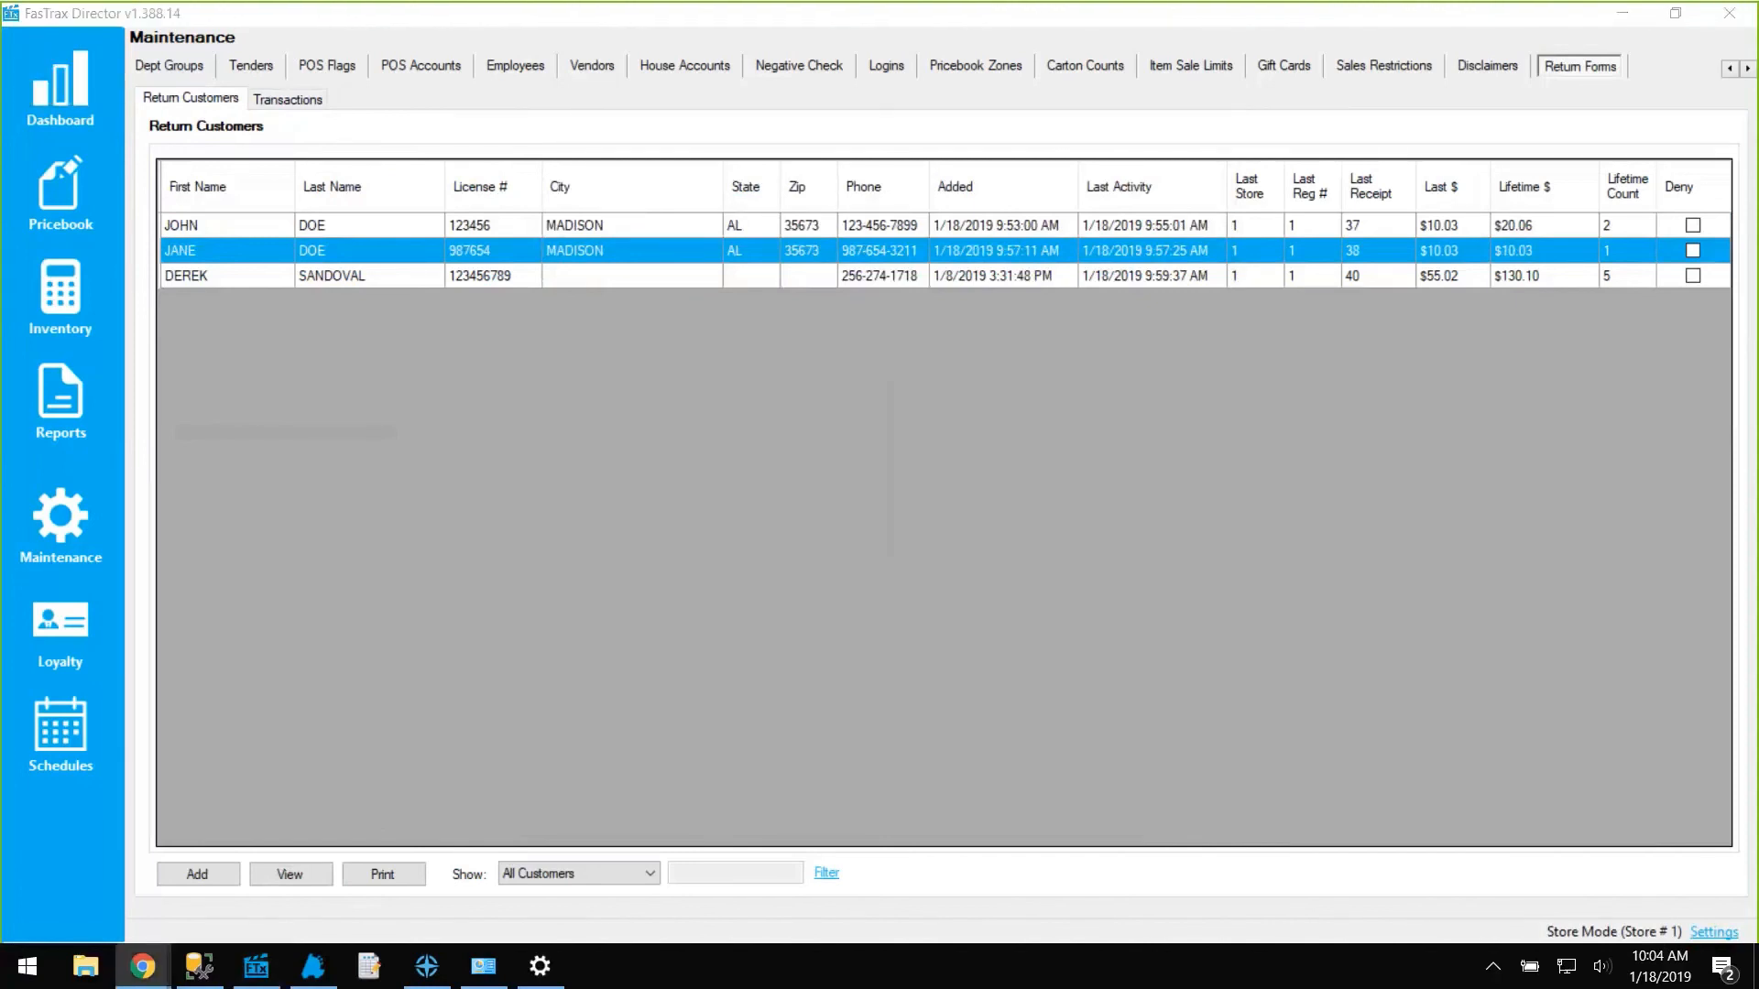
Go to goftx.com, open FTX Lifeline, and open the FasTrax POS Documentation page.
left_click_drag(1129, 58, 1056, 38)
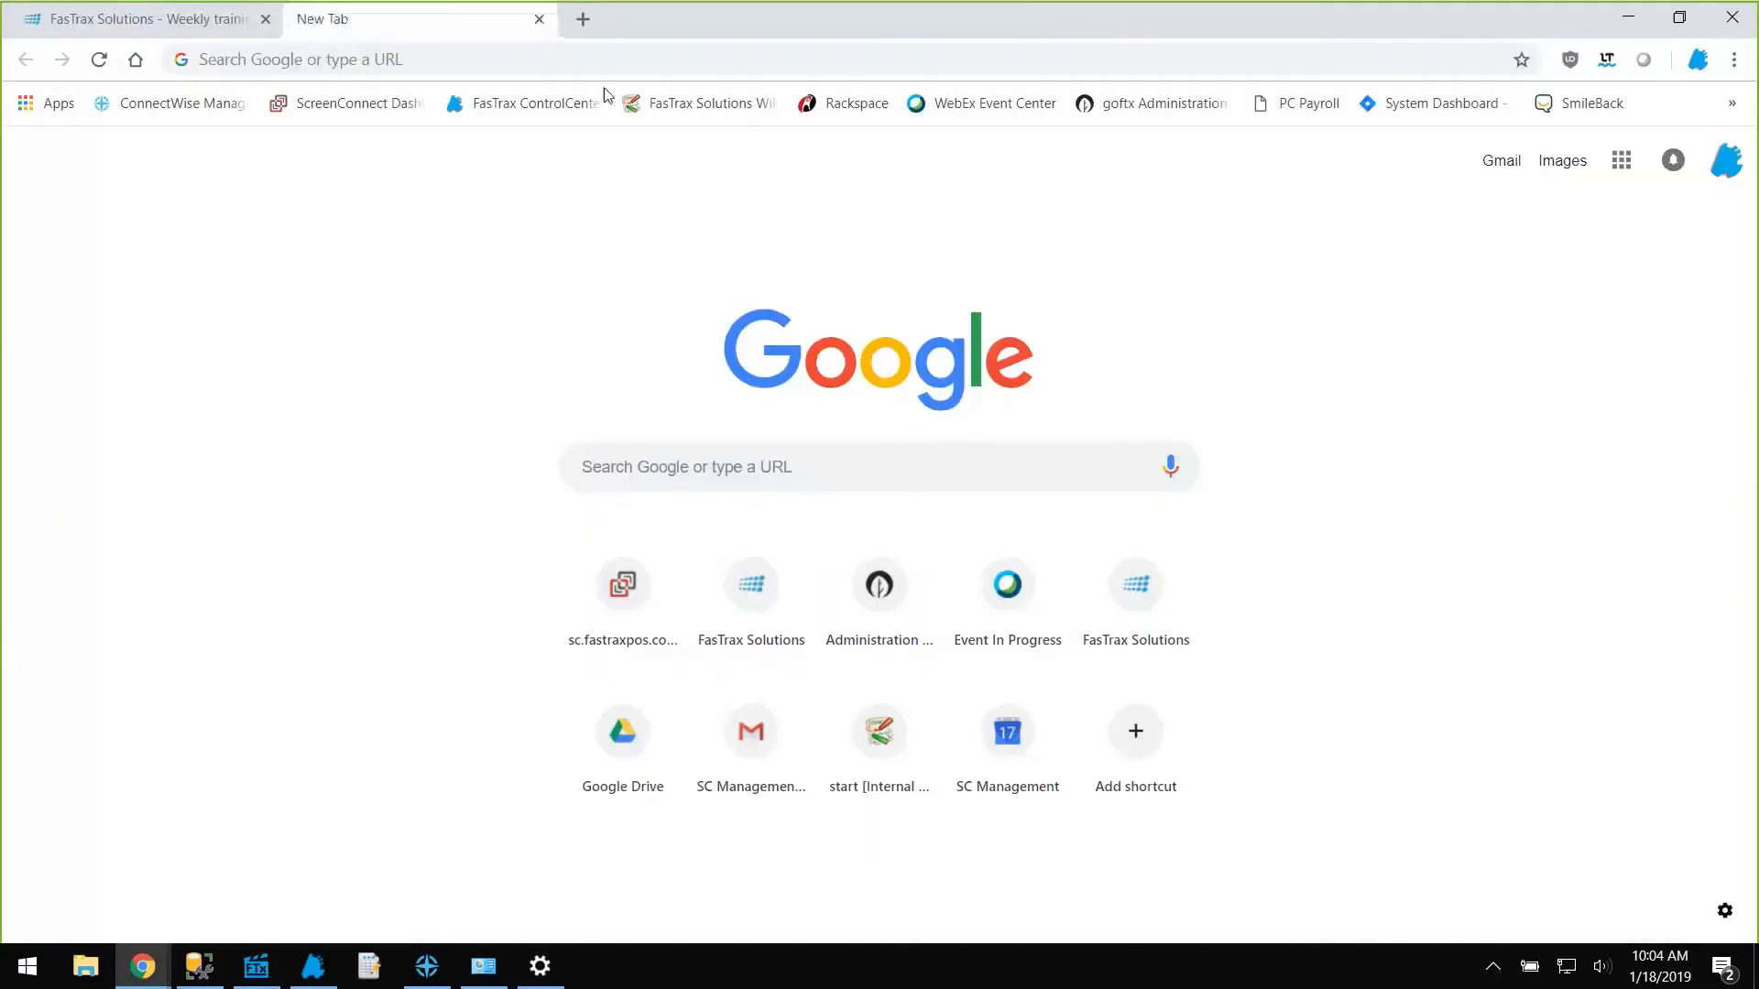
left_click(572, 67)
type("goftx.com")
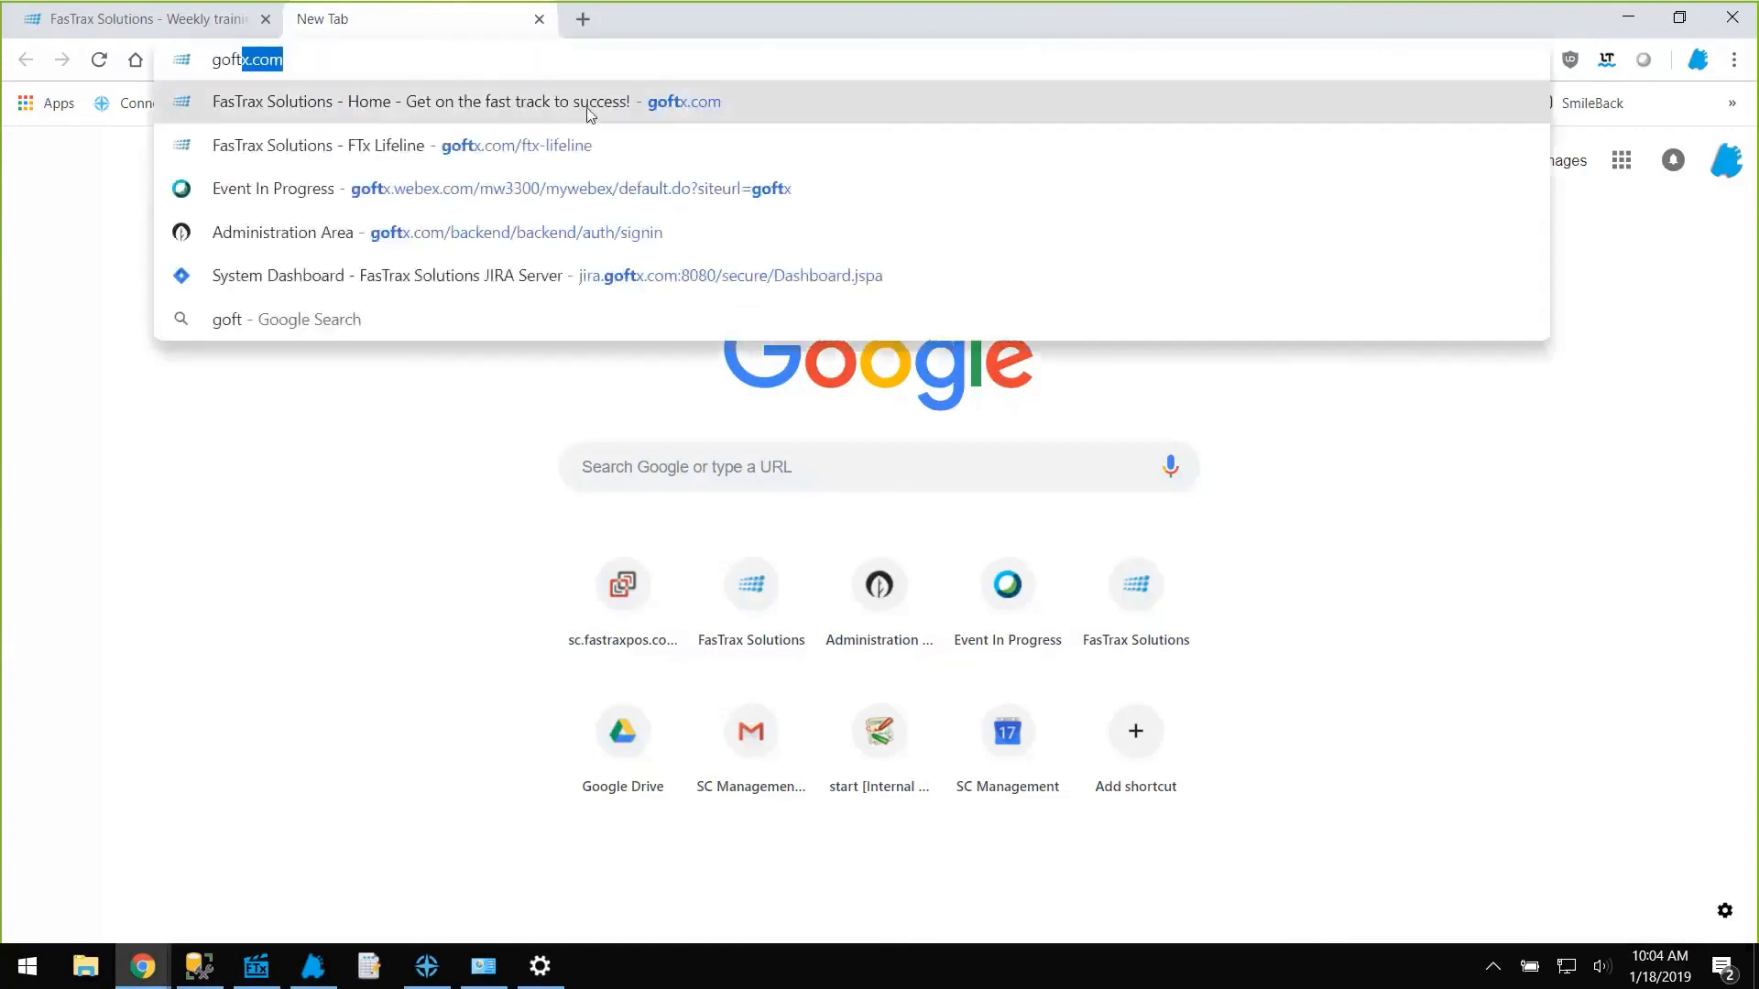
key("Return")
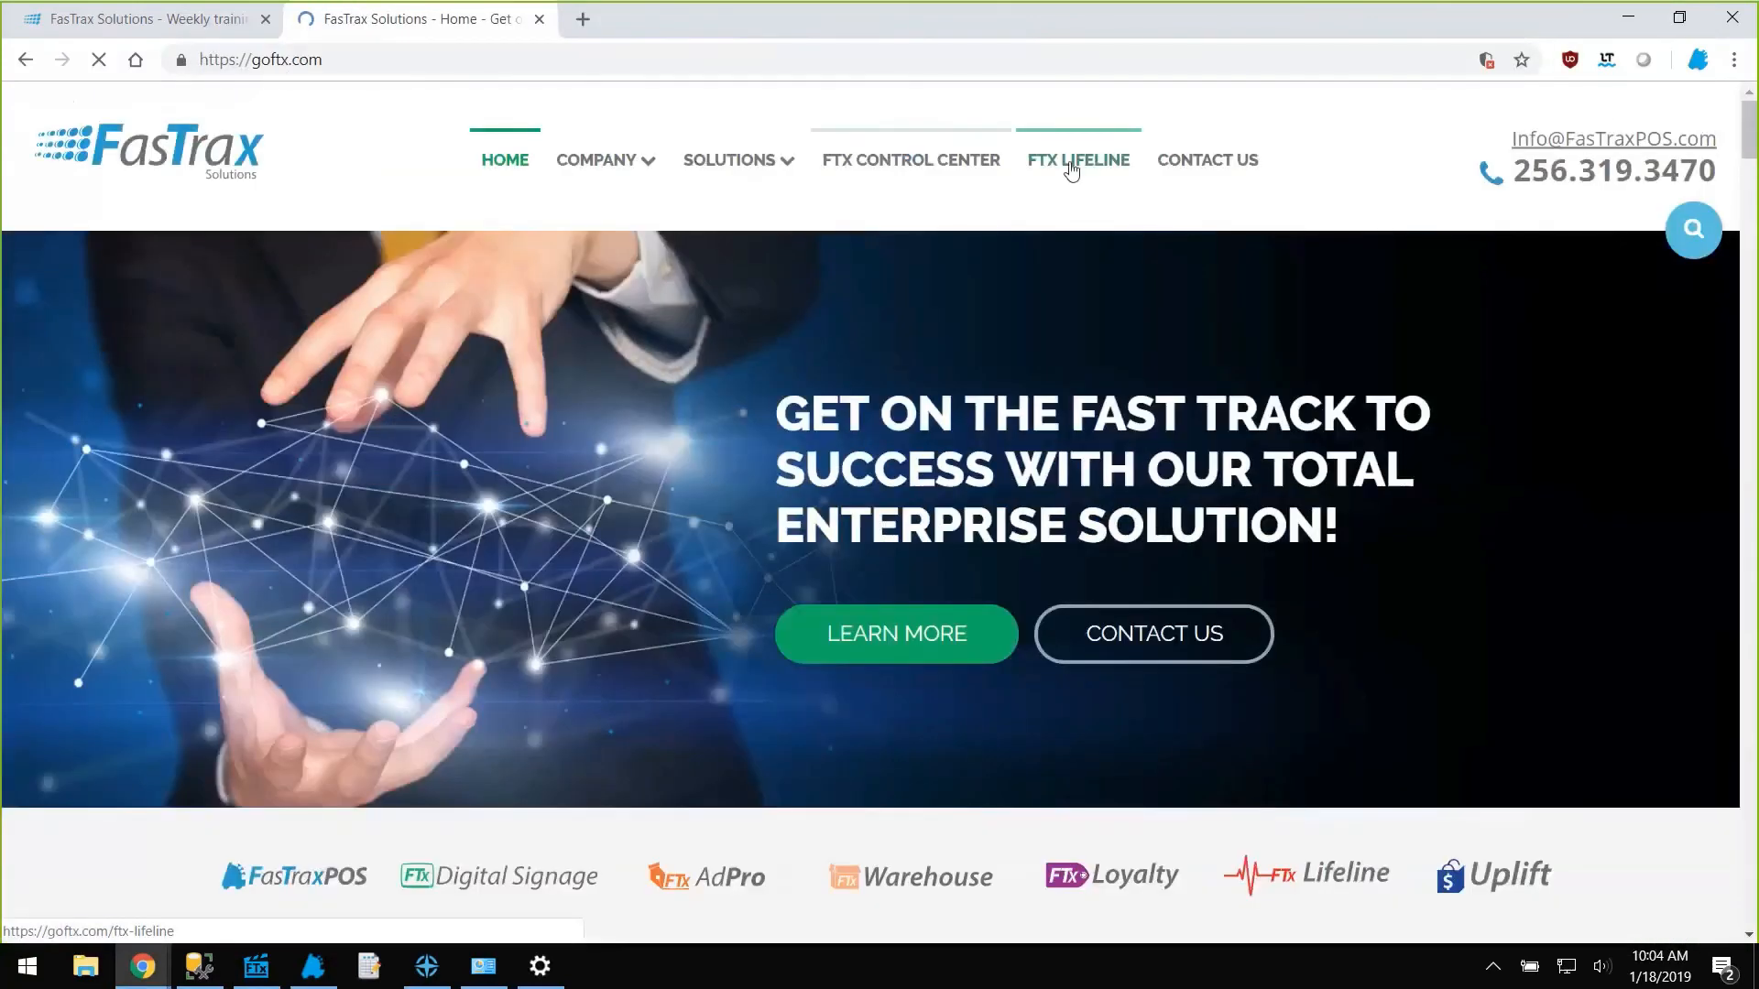
left_click(1046, 159)
scroll(687, 719, "down", 14)
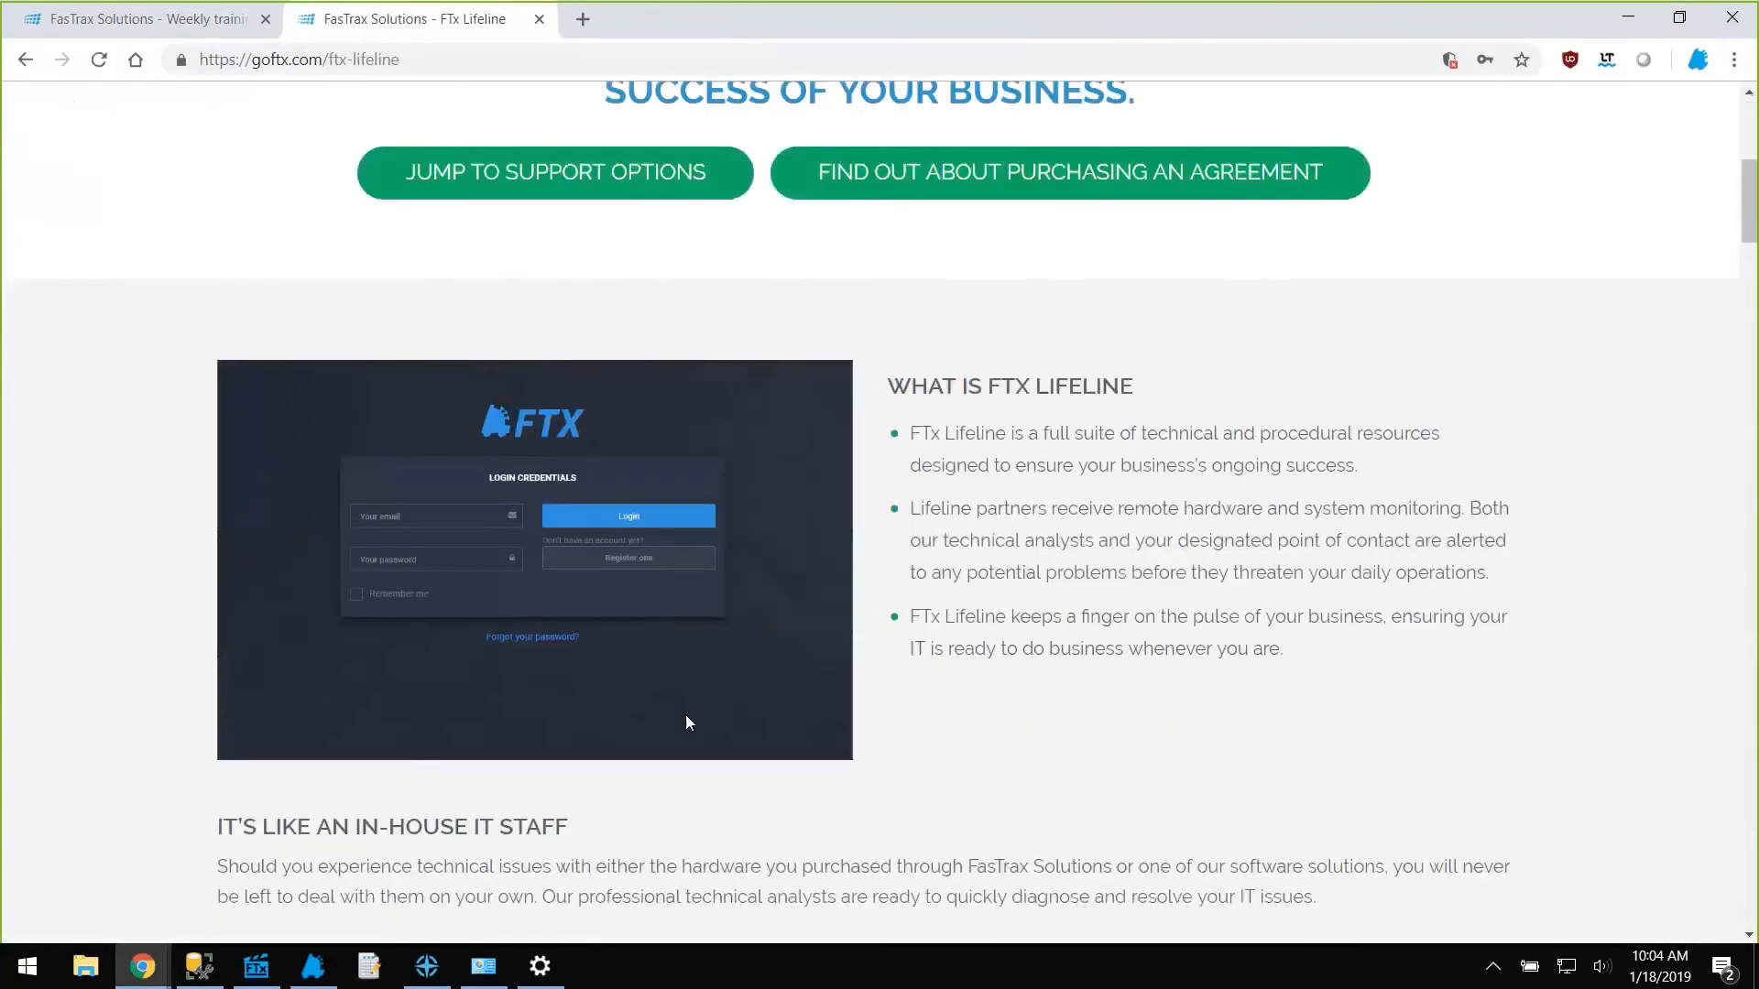
scroll(688, 724, "down", 17)
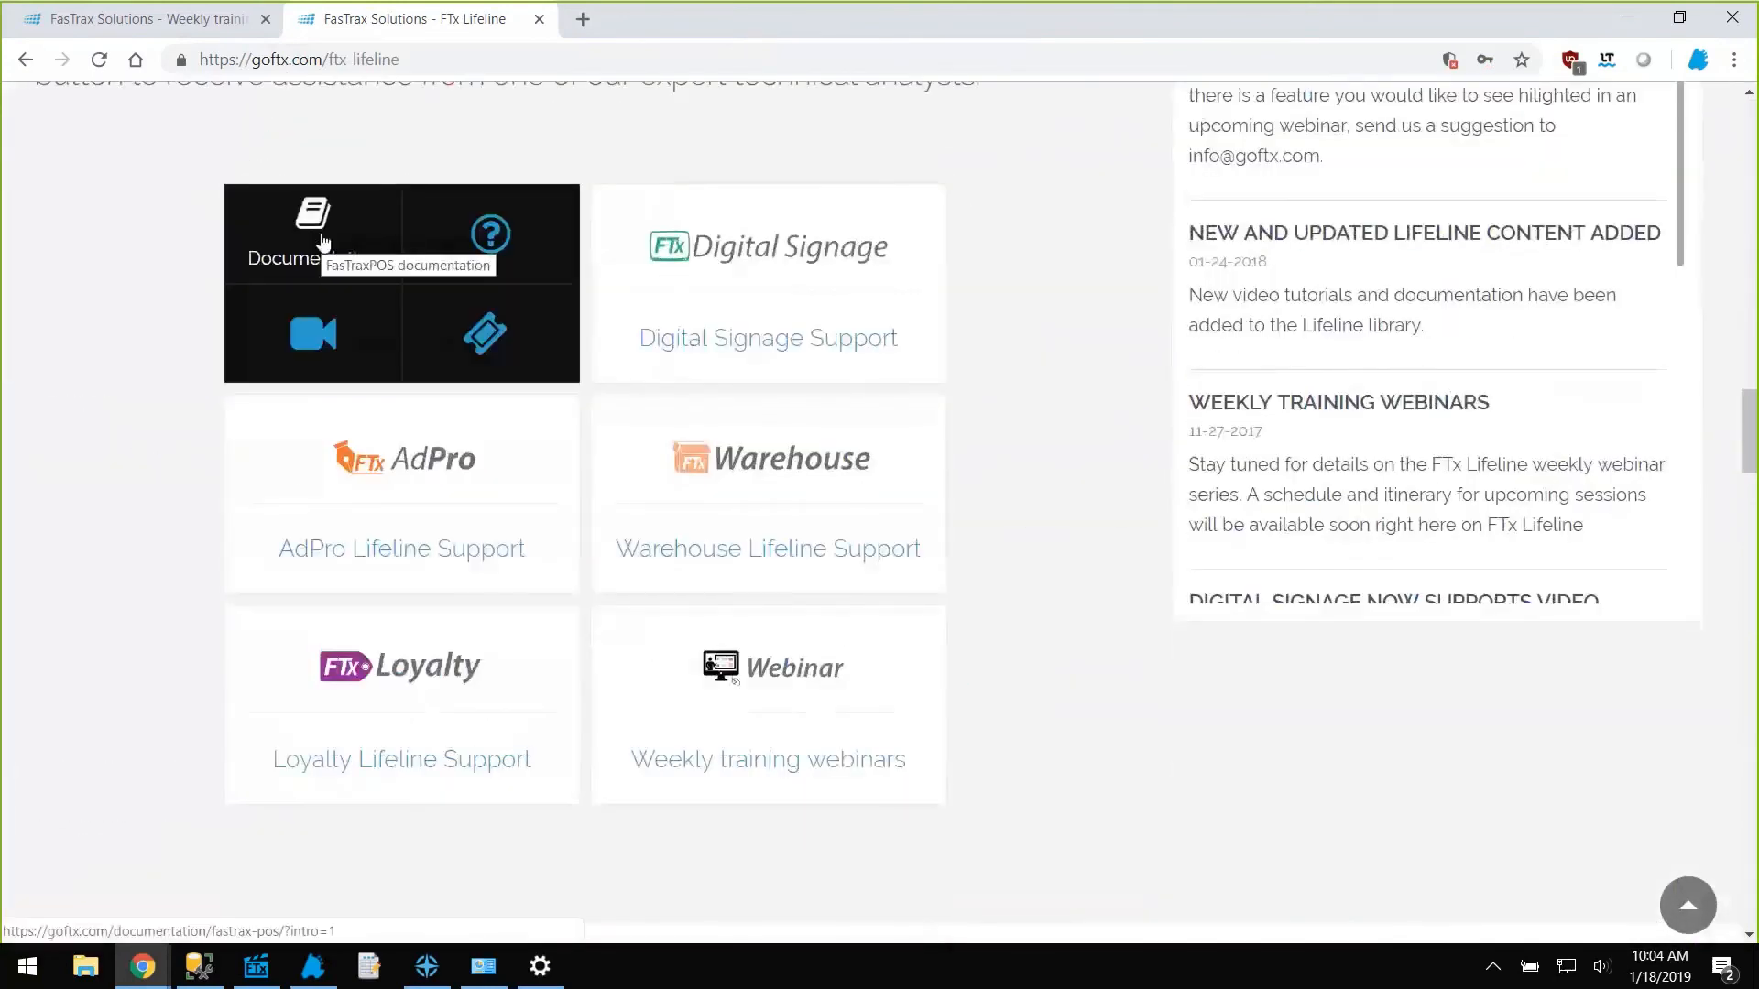
left_click(324, 240)
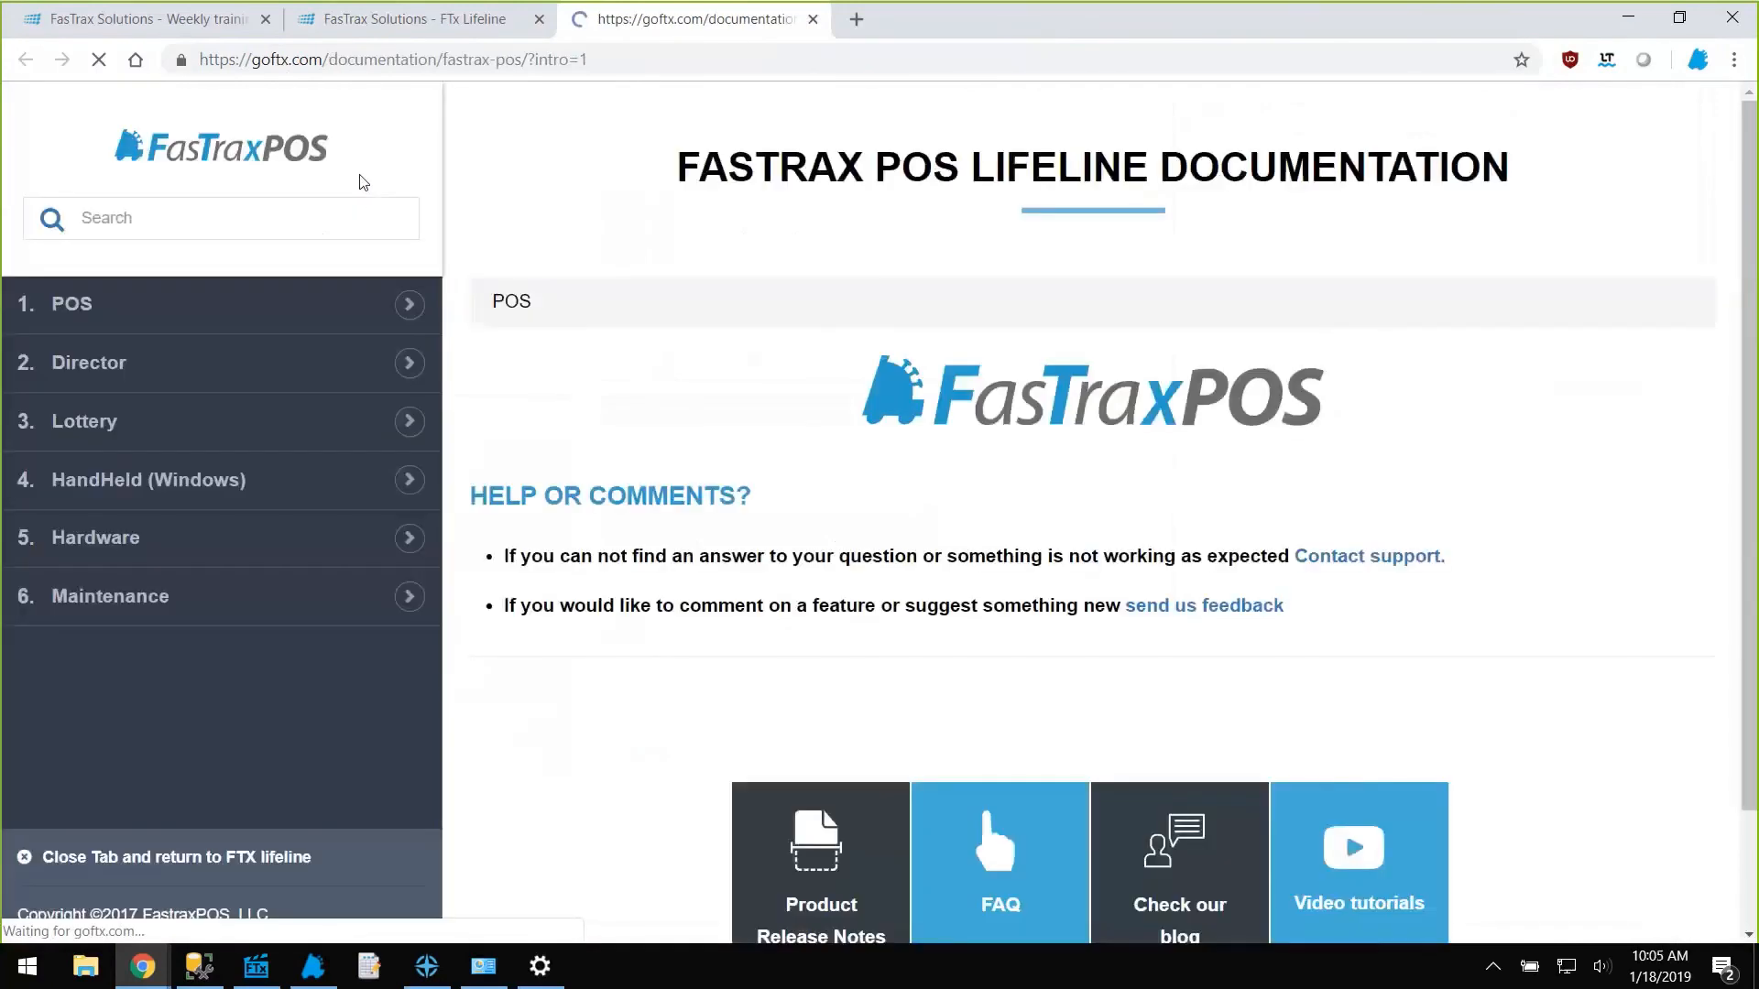
left_click(245, 223)
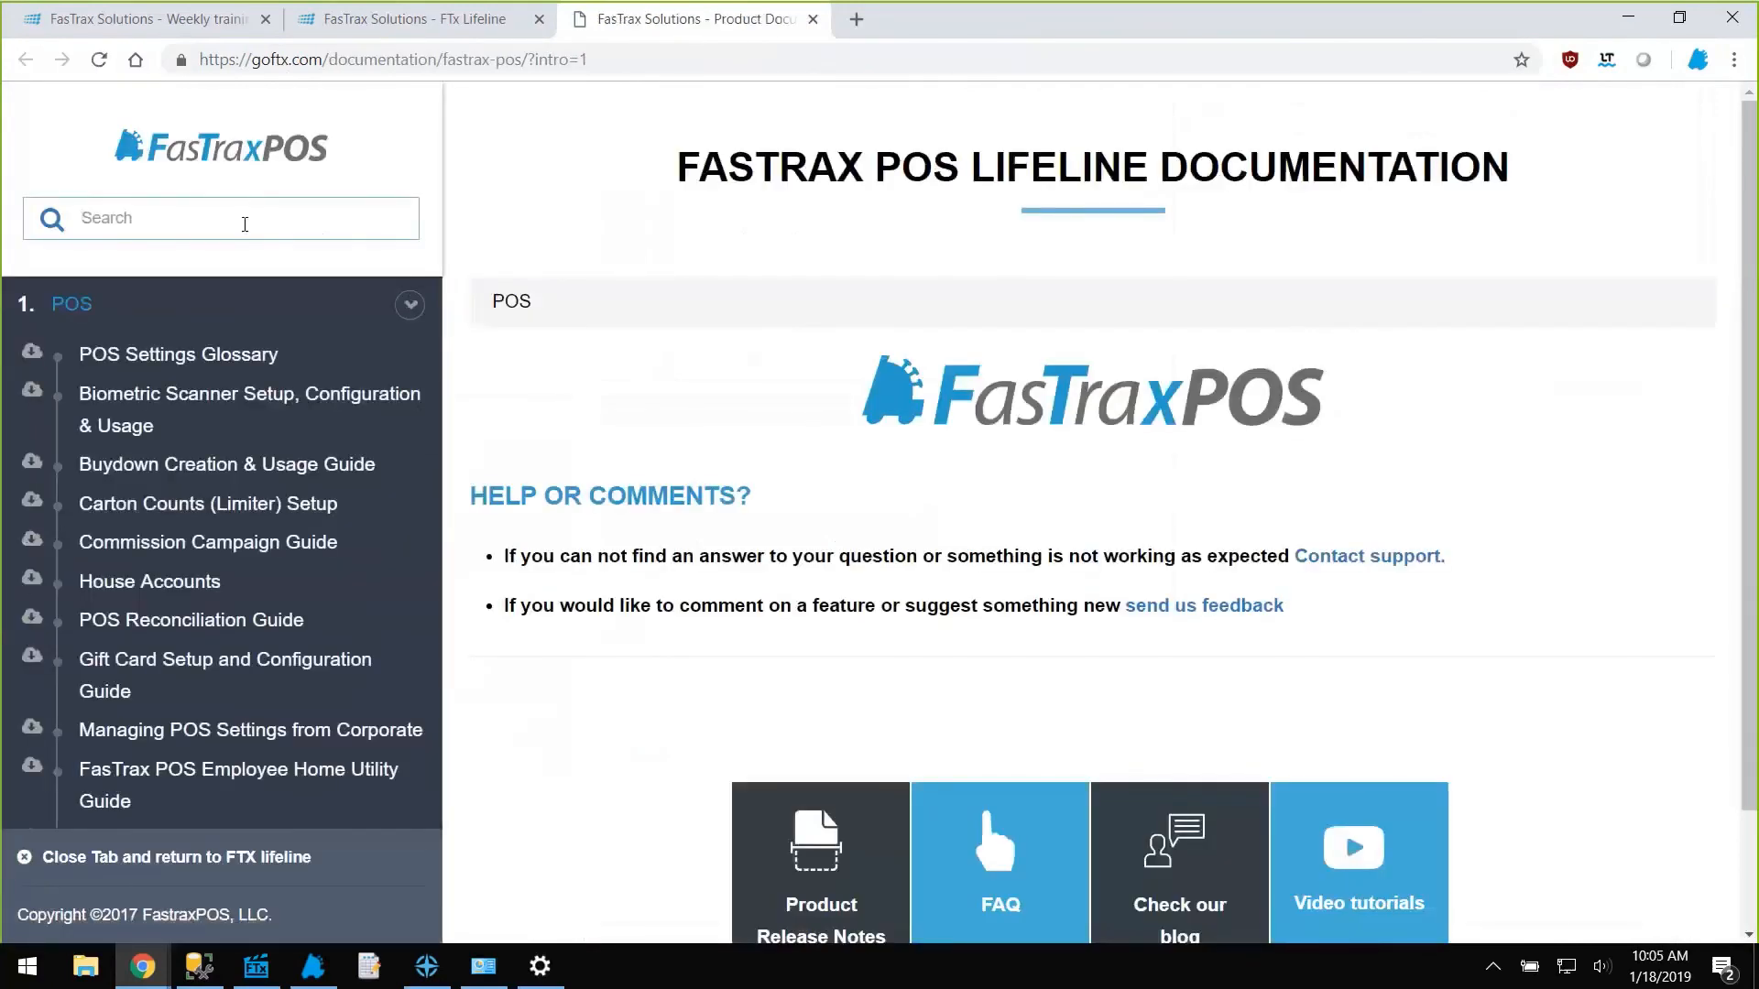
Search the POS documentation for 'return', then close the results and documentation tabs.
type("return")
key("Return")
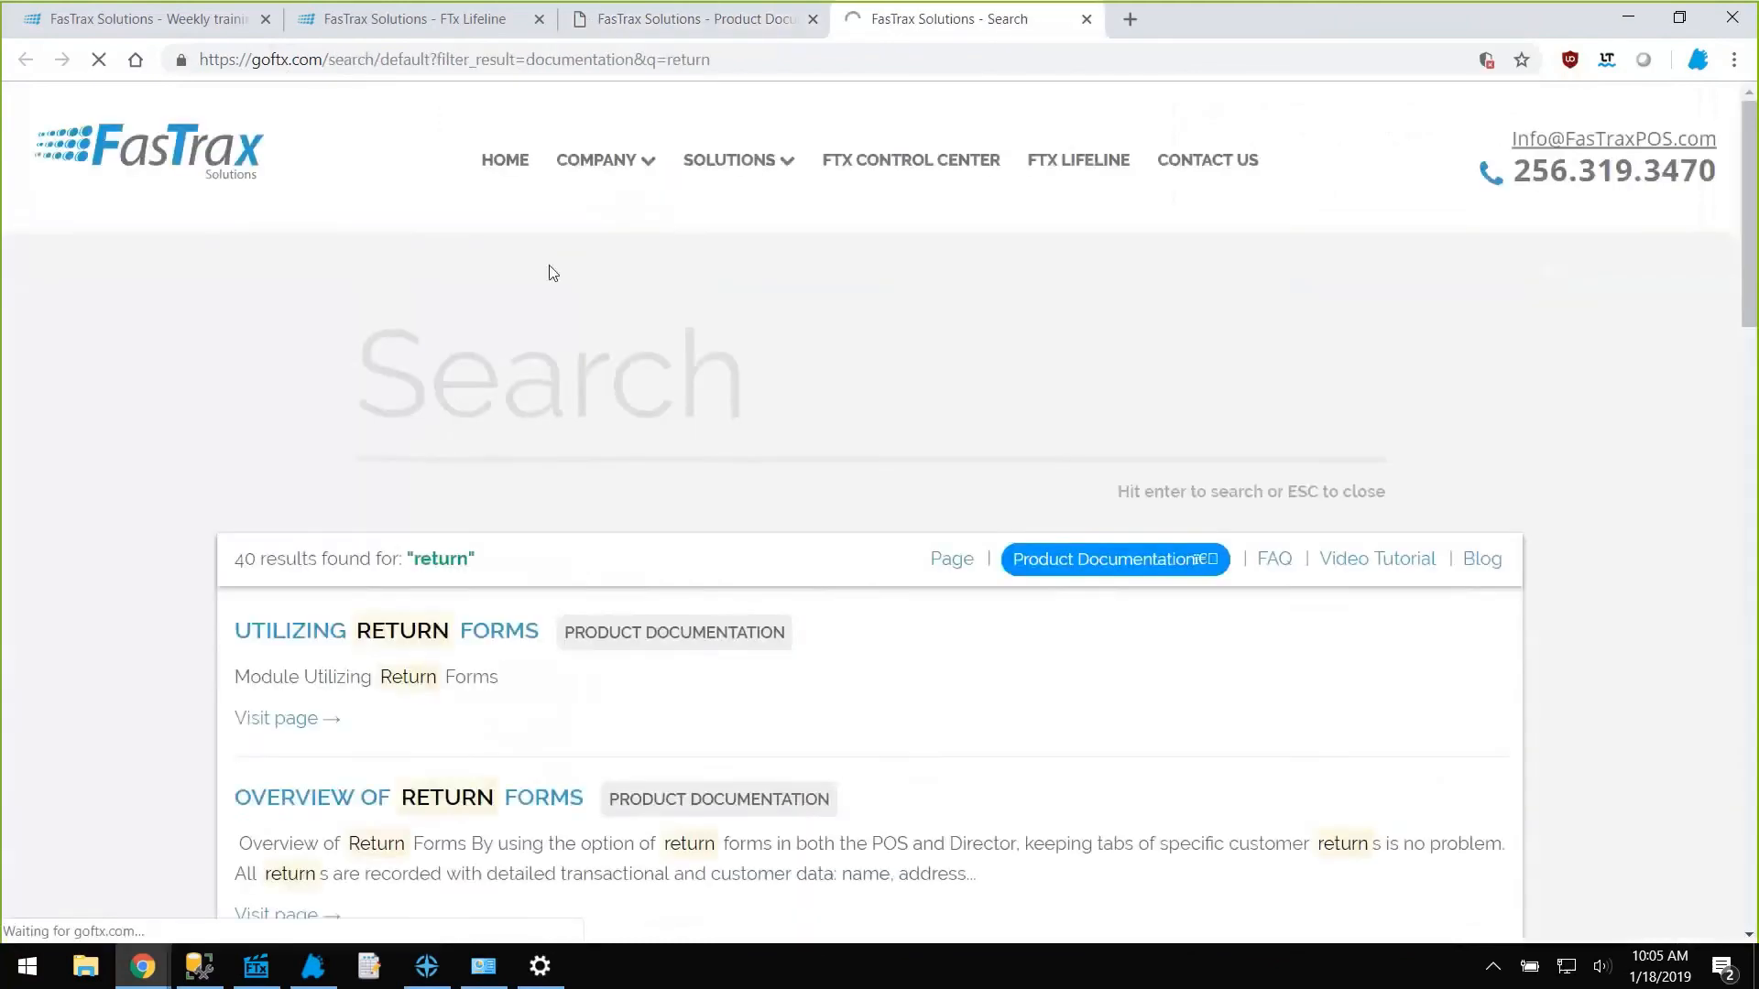
scroll(553, 640, "down", 3)
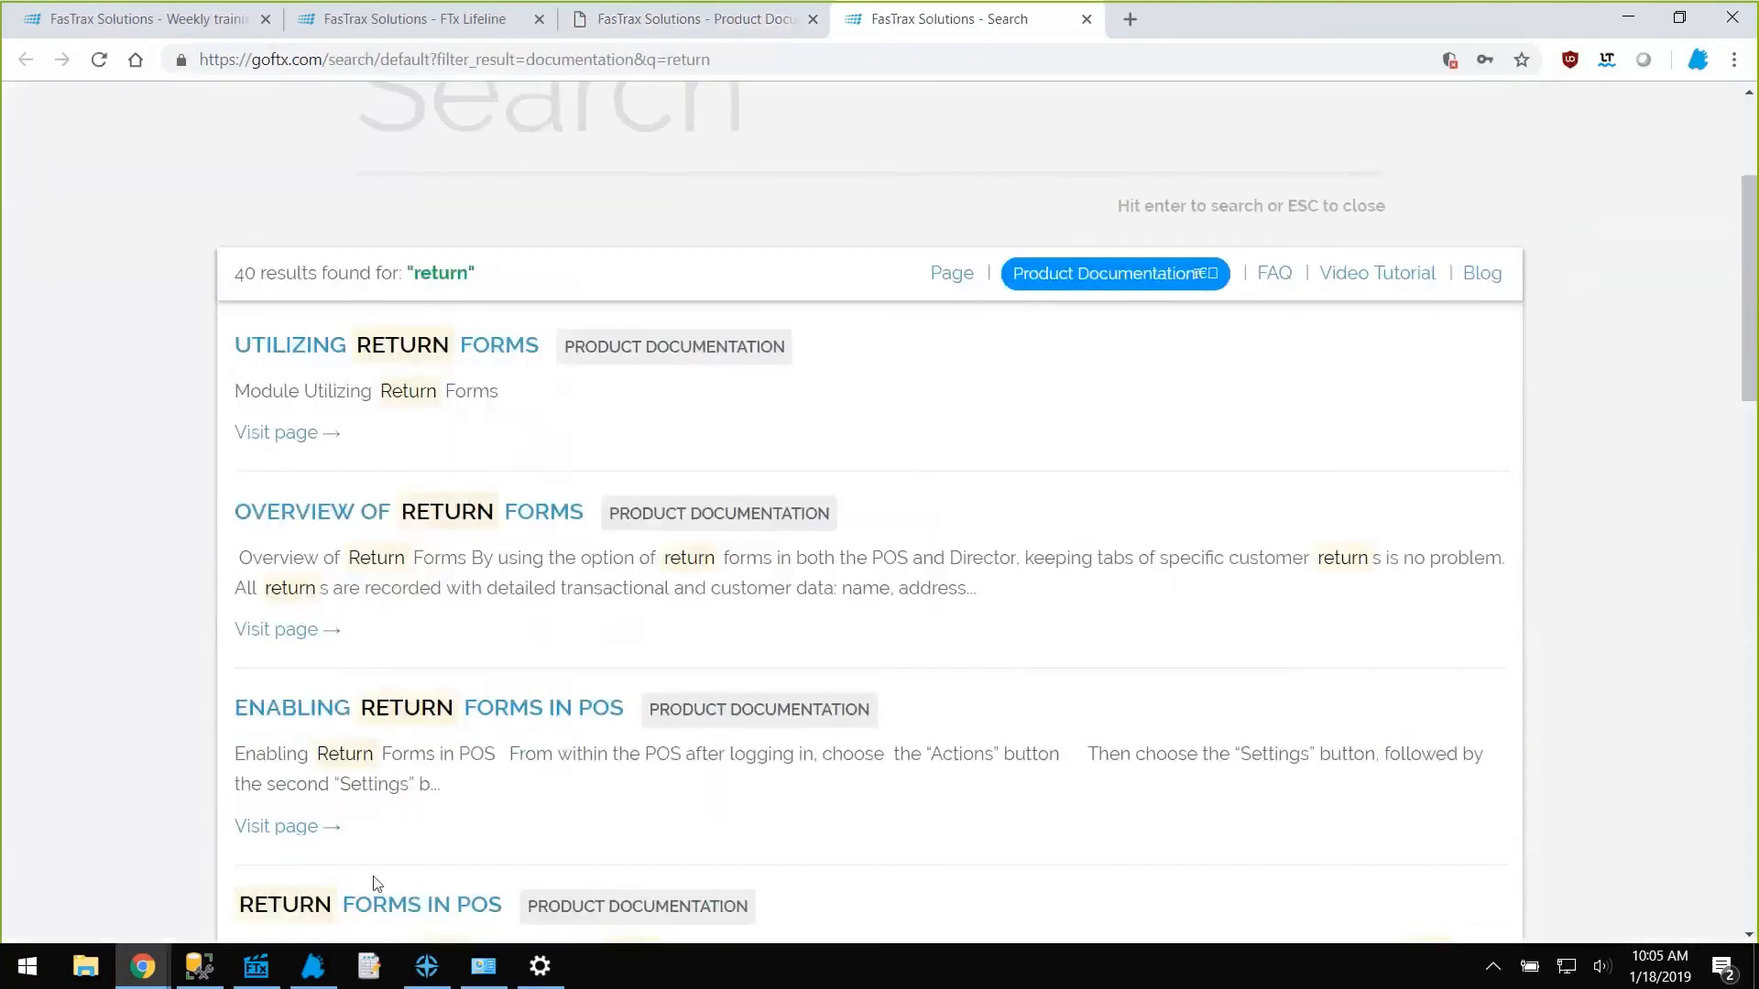
scroll(499, 806, "up", 4)
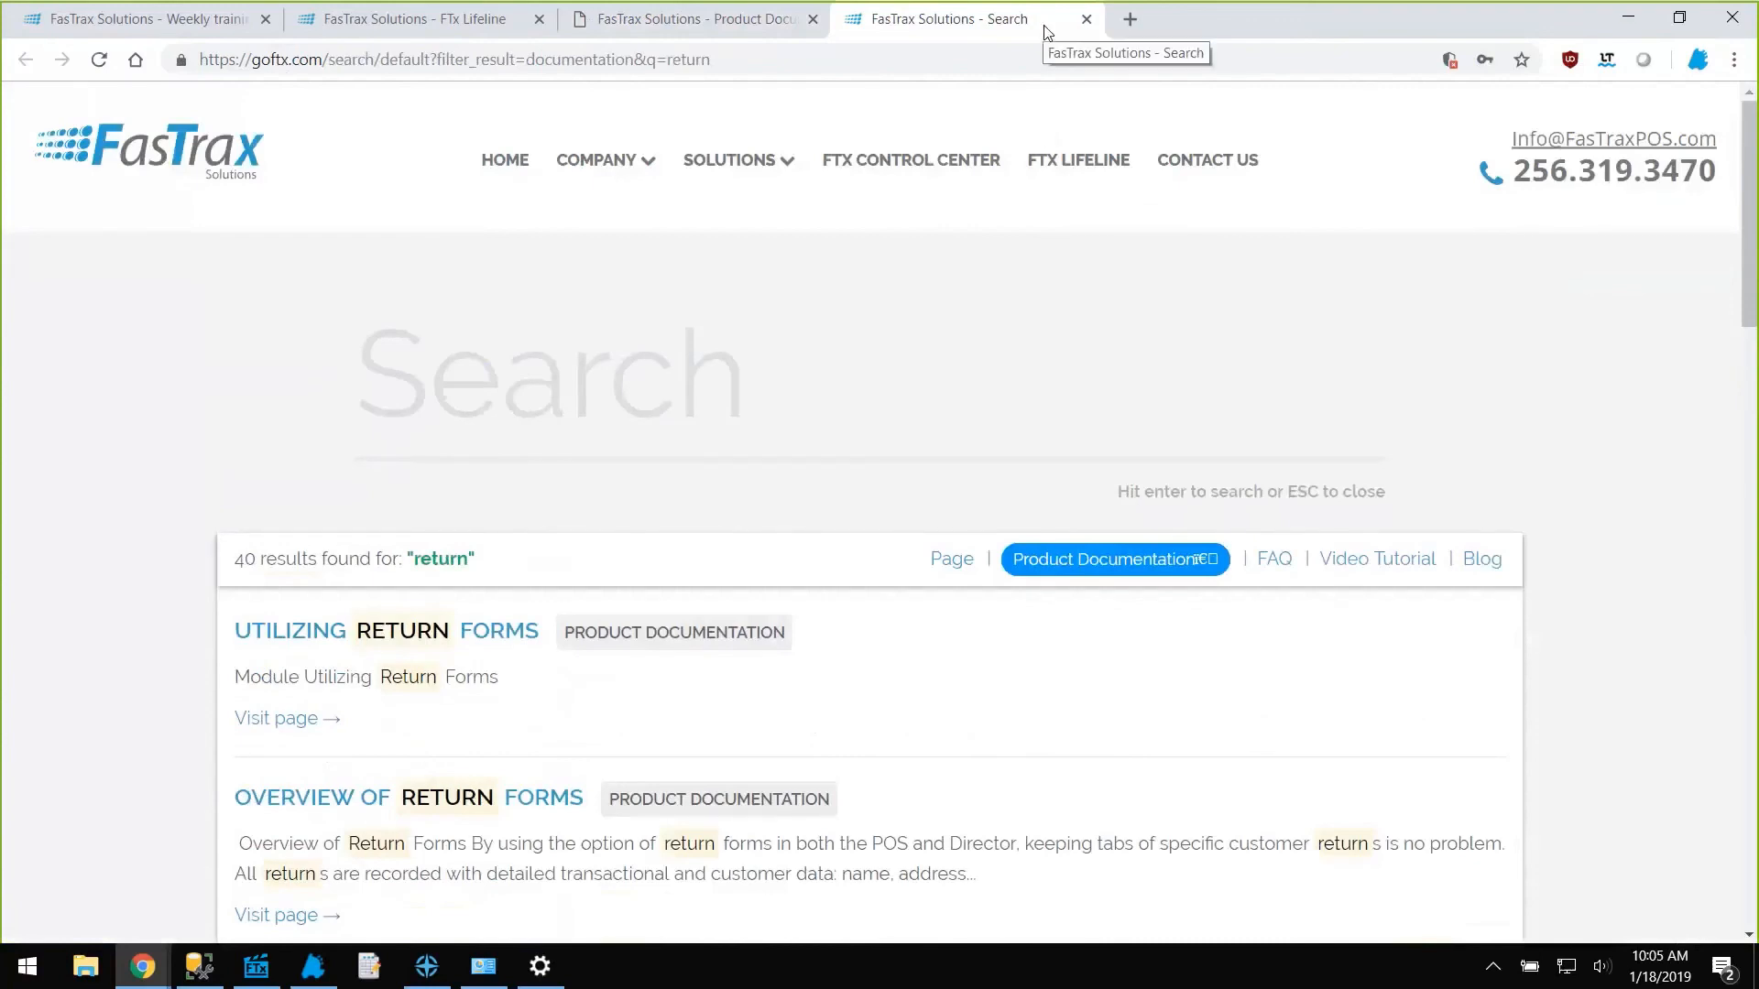
left_click(1086, 20)
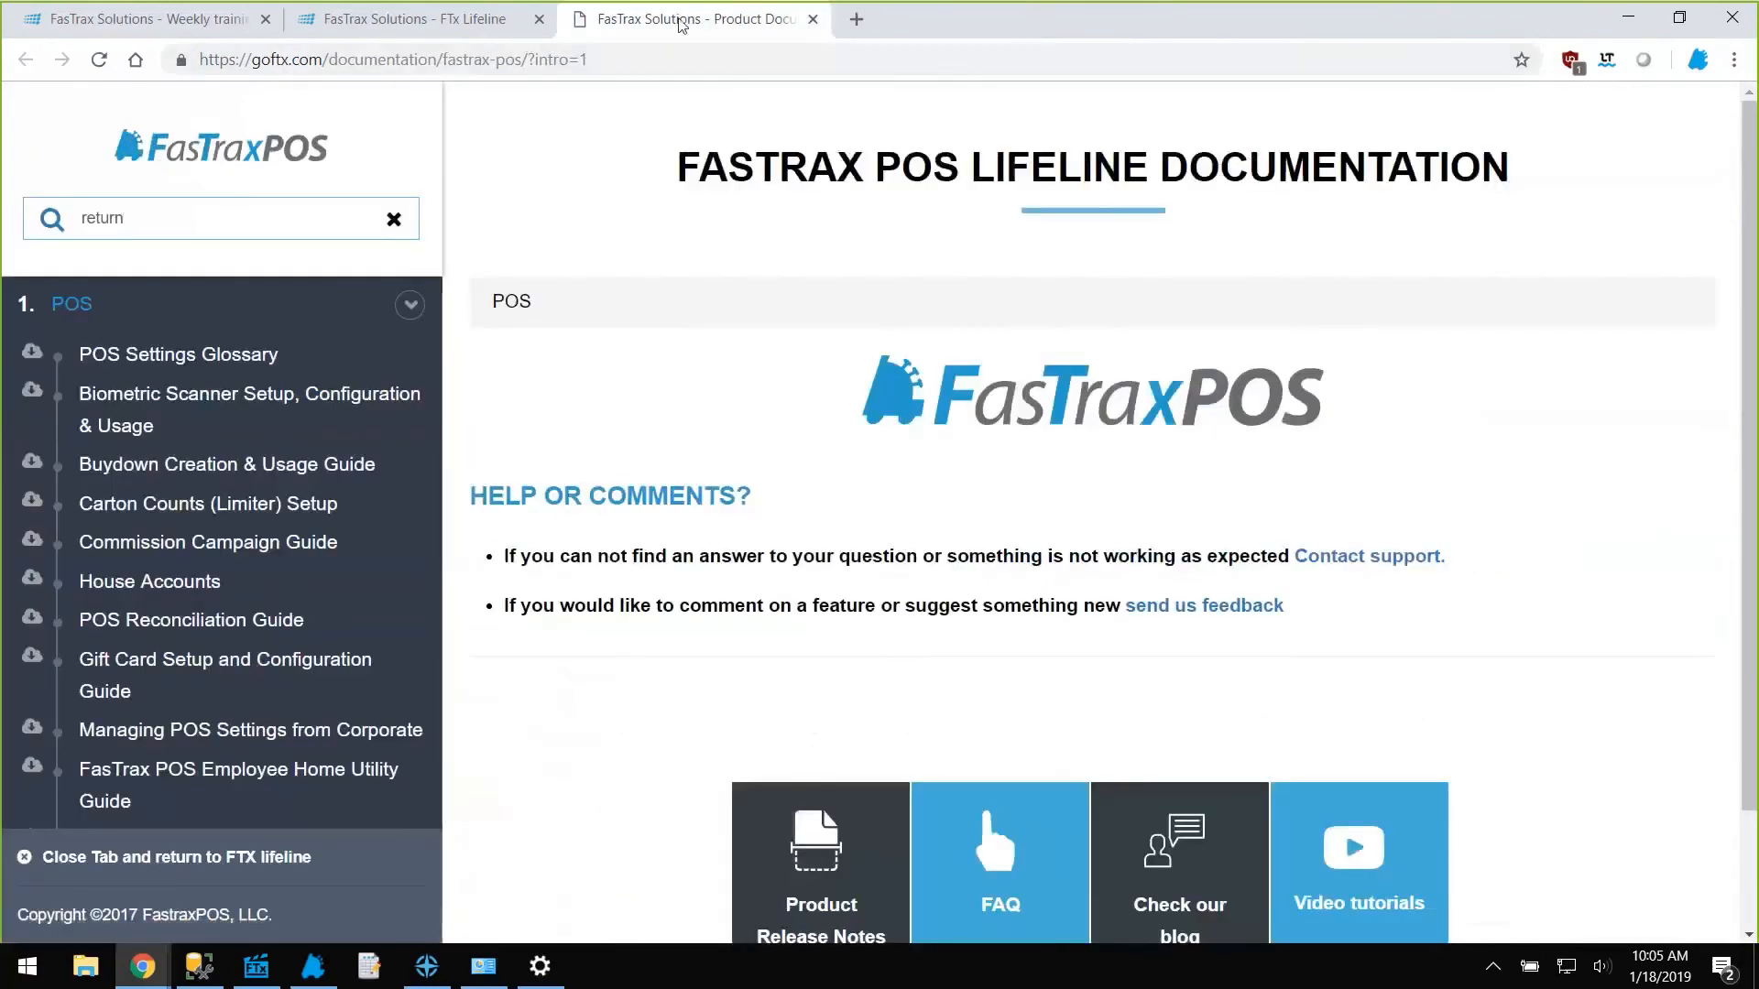
middle_click(680, 20)
Open the Weekly Training Webinars page and scroll to the return forms webinar.
scroll(246, 322, "up", 1)
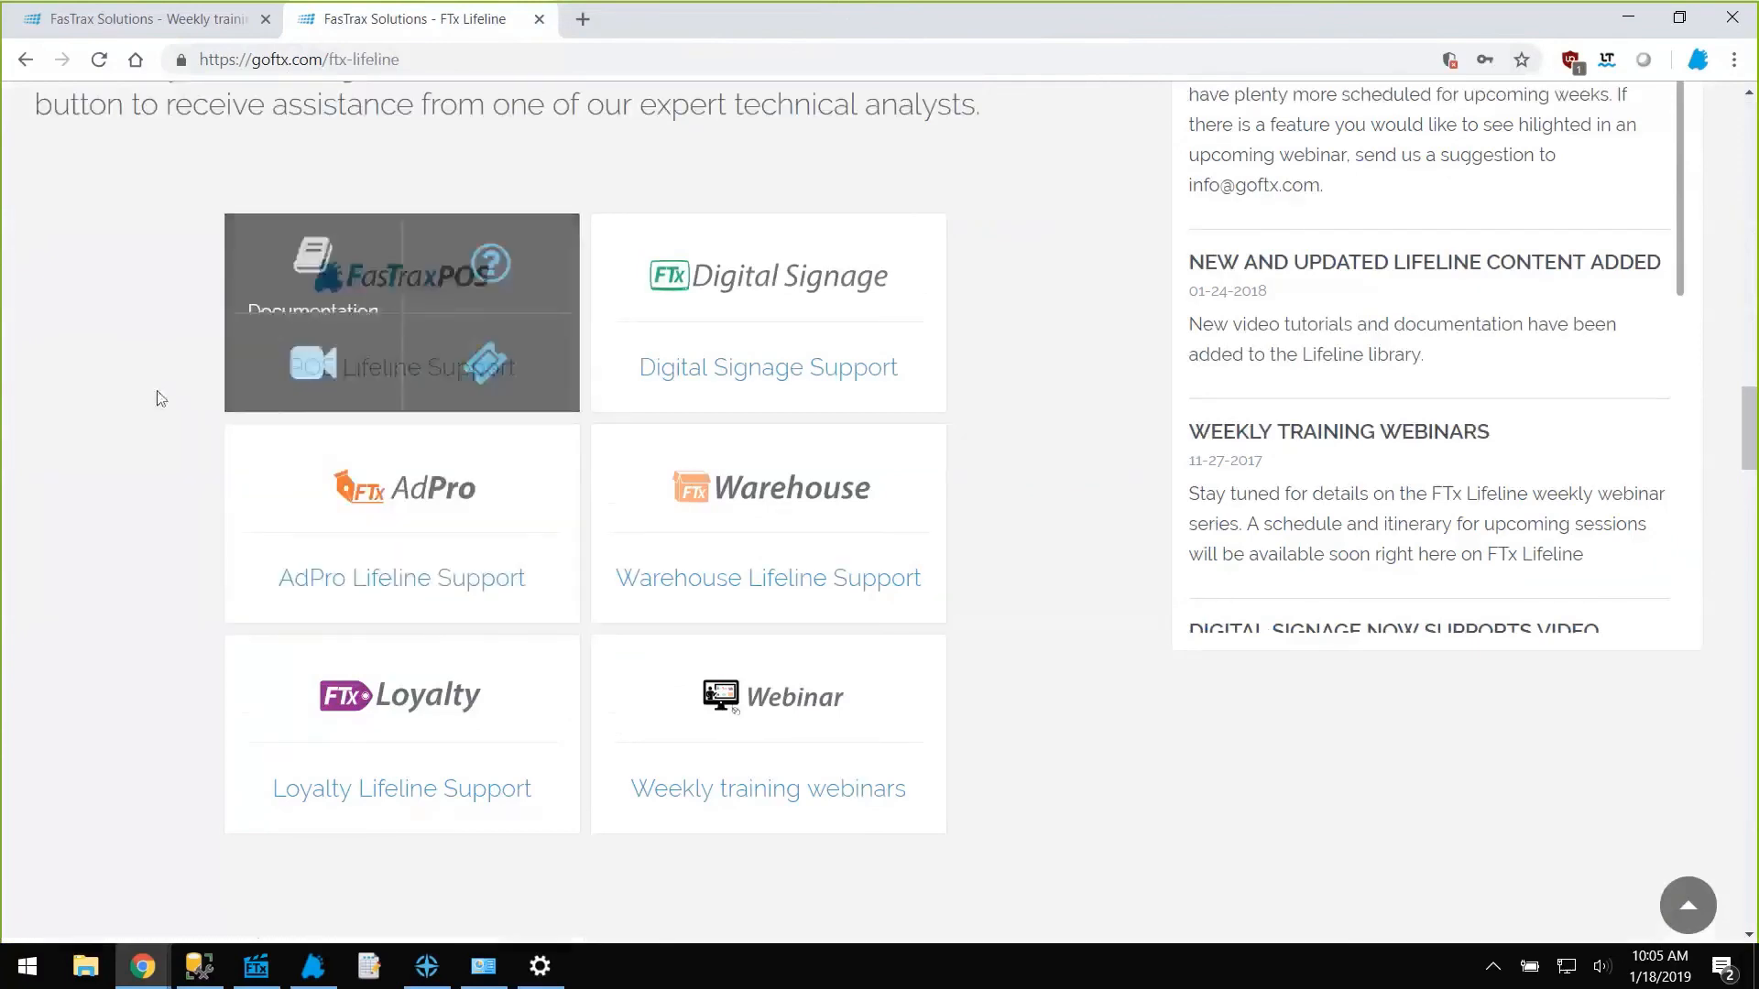
scroll(157, 392, "down", 8)
scroll(157, 392, "up", 4)
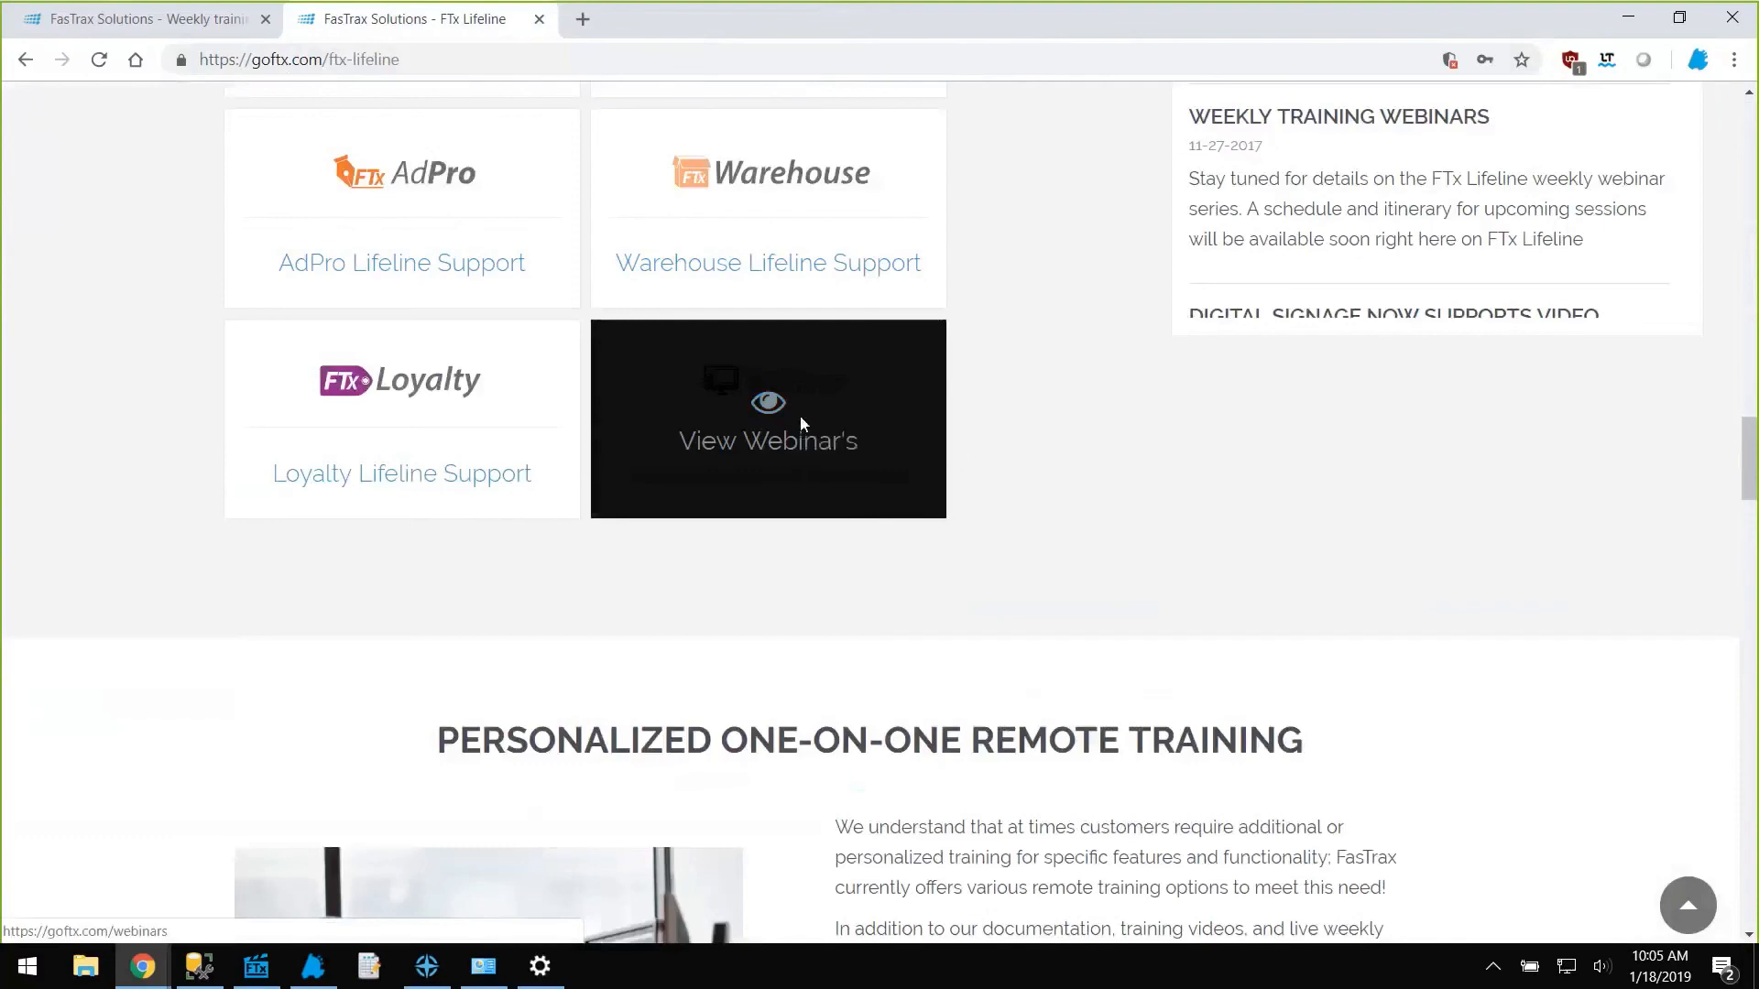
left_click(800, 418)
left_click_drag(1735, 121, 1734, 603)
scroll(1324, 594, "down", 5)
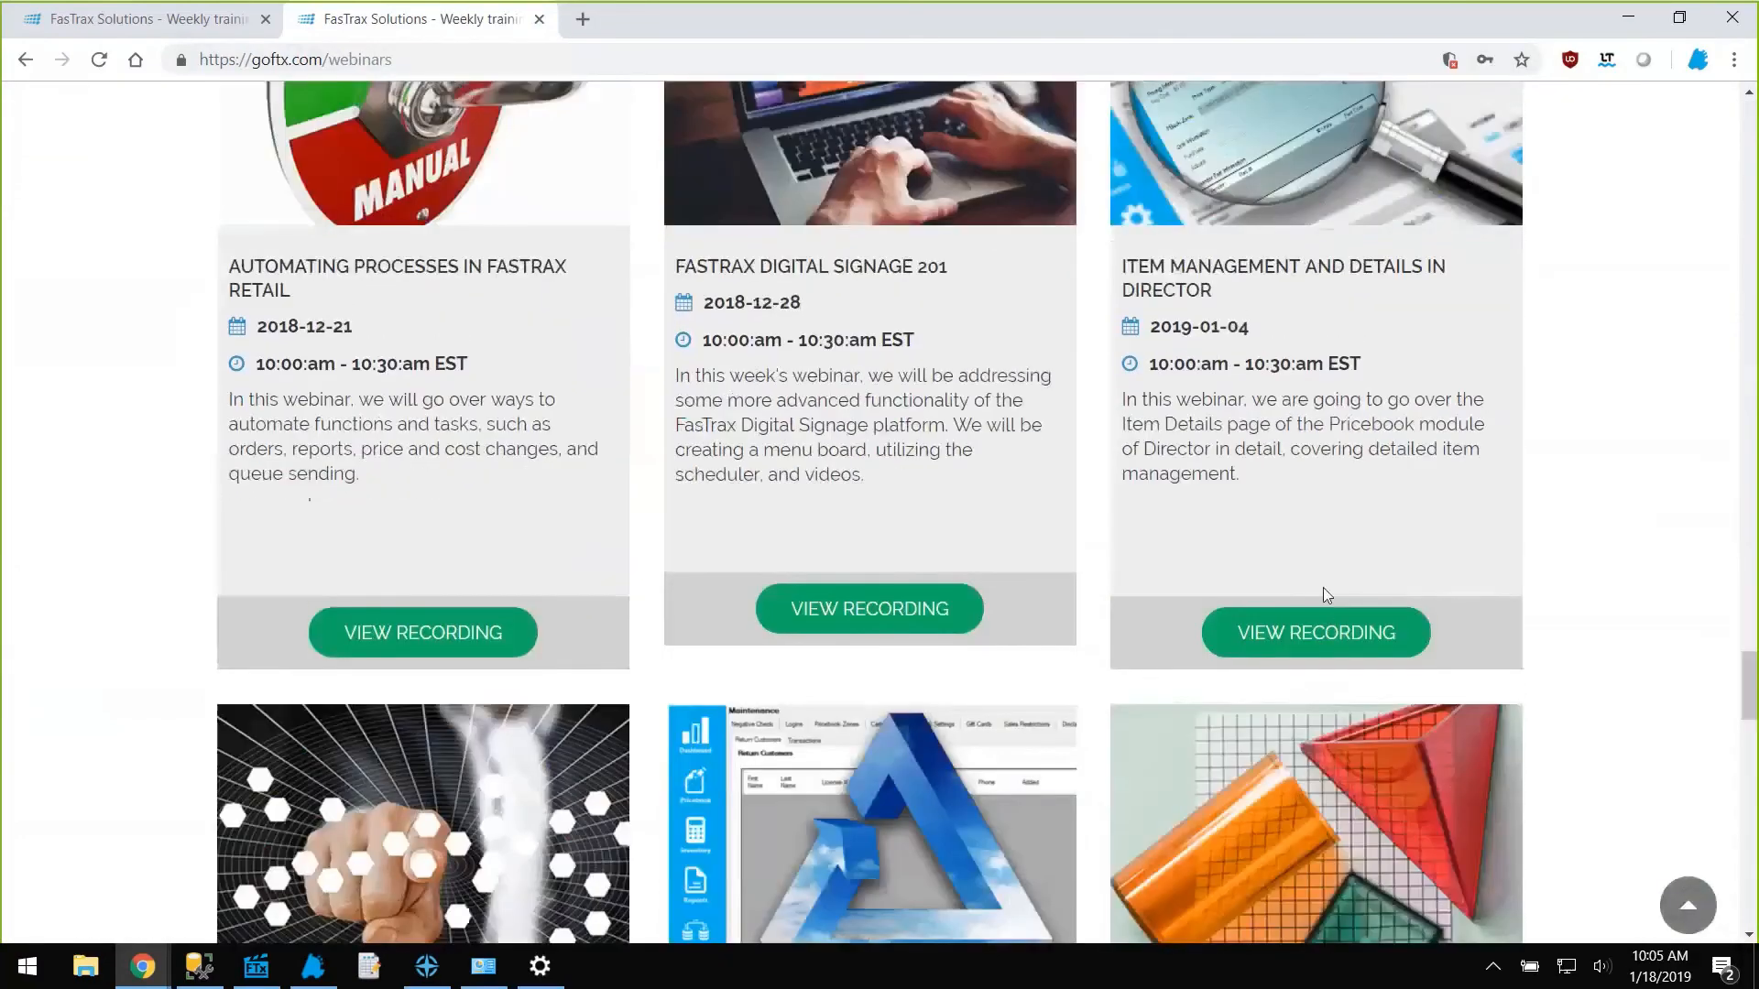
scroll(1109, 497, "down", 8)
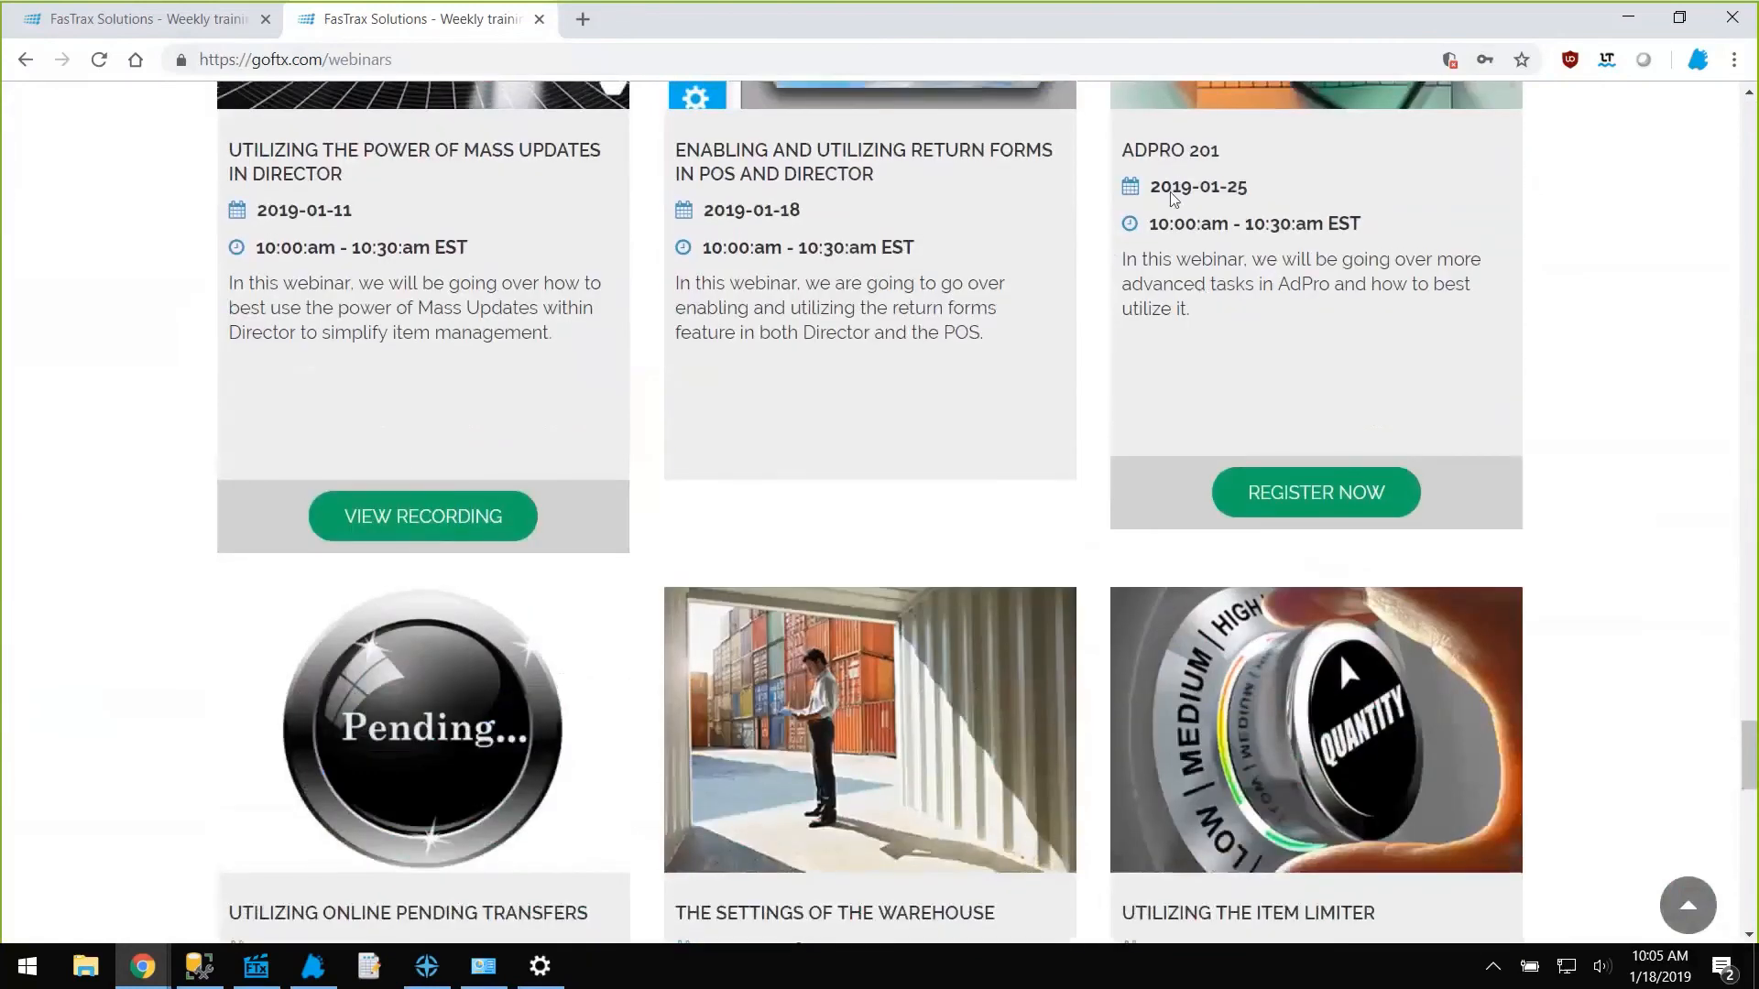
scroll(1218, 266, "up", 1)
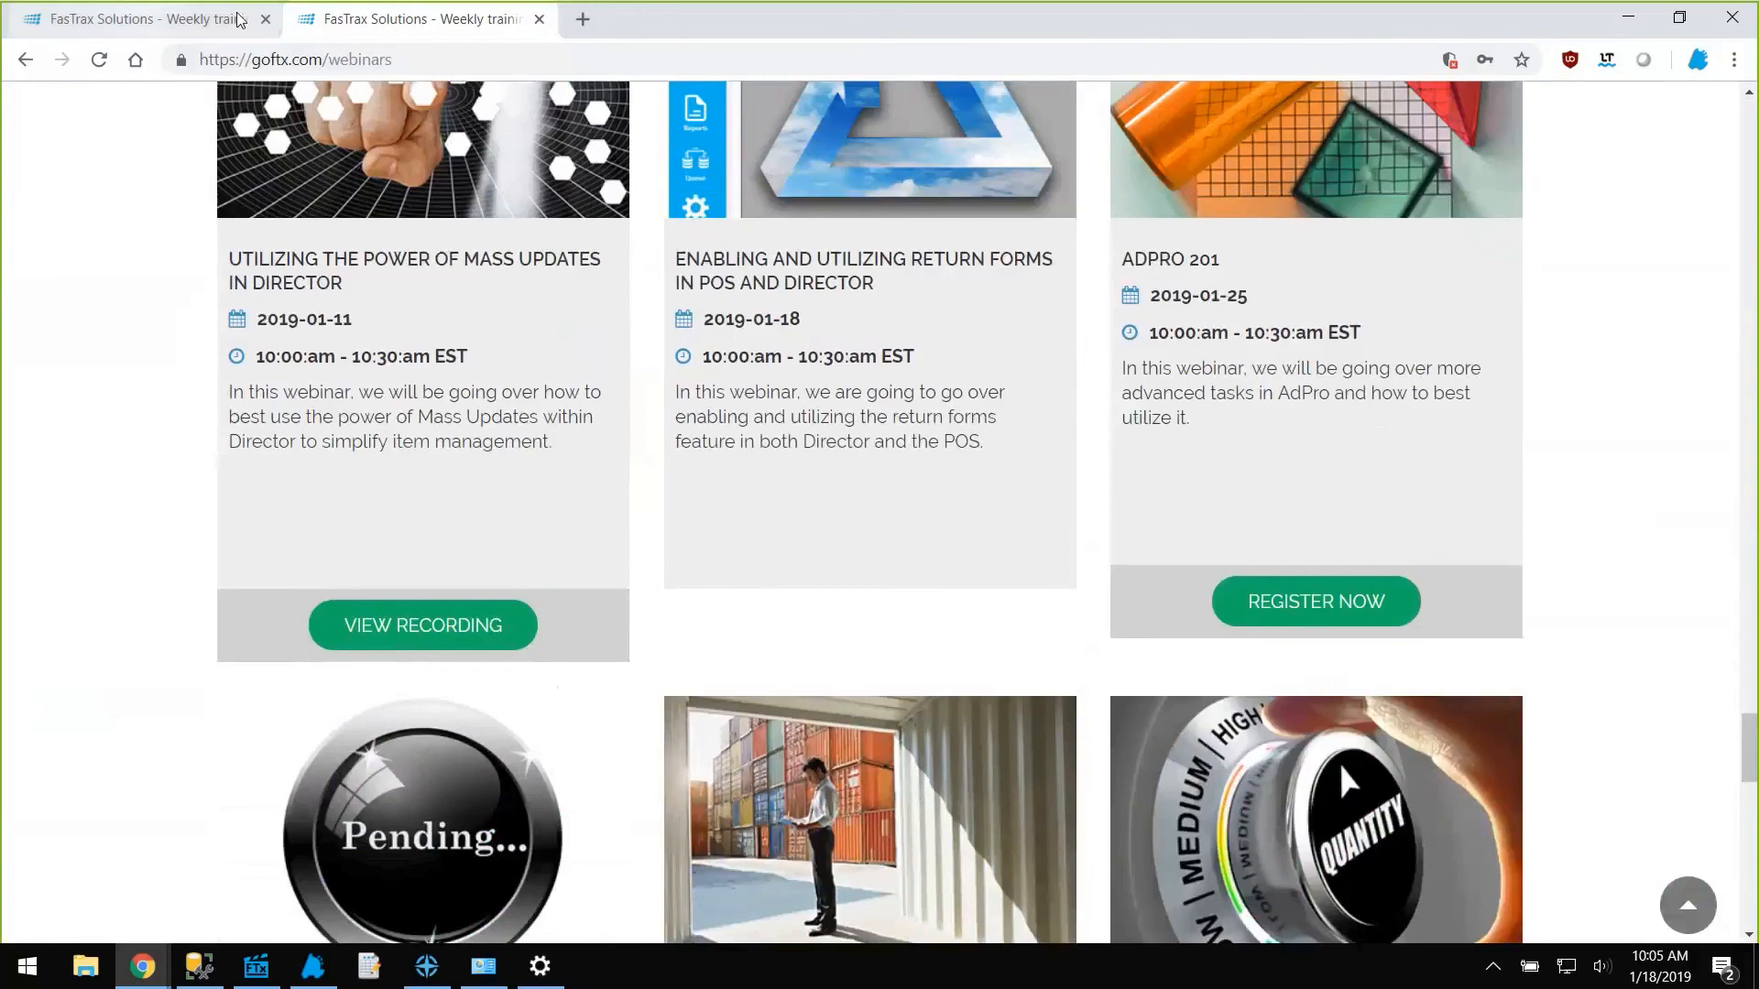